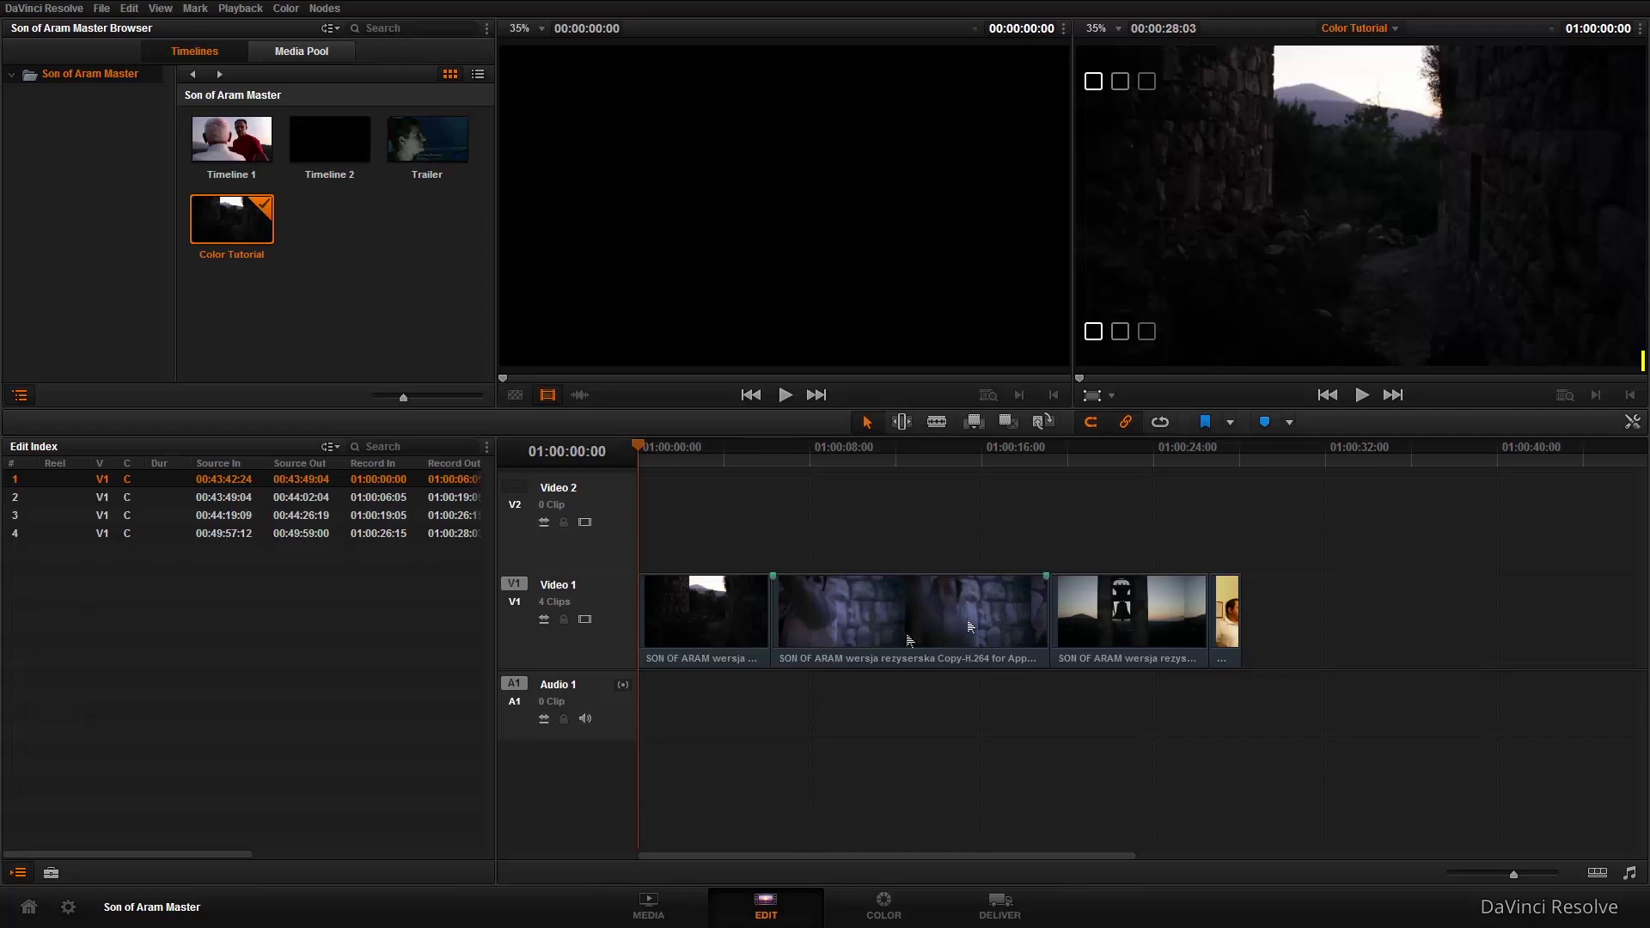
Review the first clip on the timeline, scrubbing to 01:00:03:13.
{"action": "left_click", "coordinate": [1108, 617]}
{"action": "left_click", "coordinate": [707, 627]}
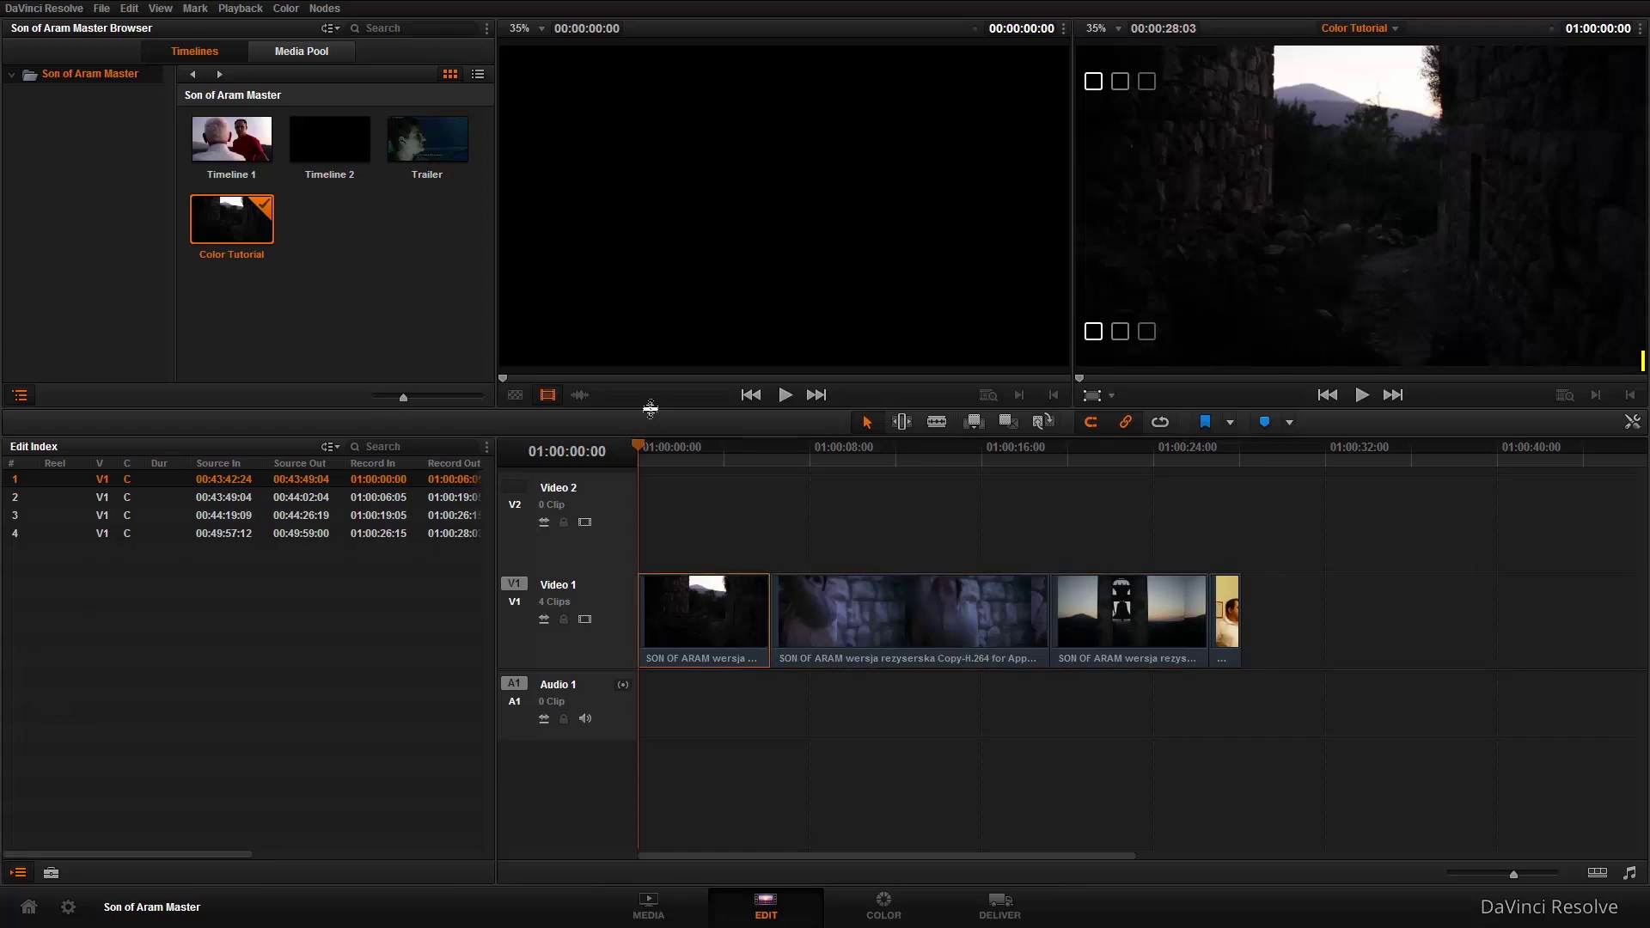
{"action": "left_click_drag", "start_coordinate": [634, 454], "coordinate": [714, 476]}
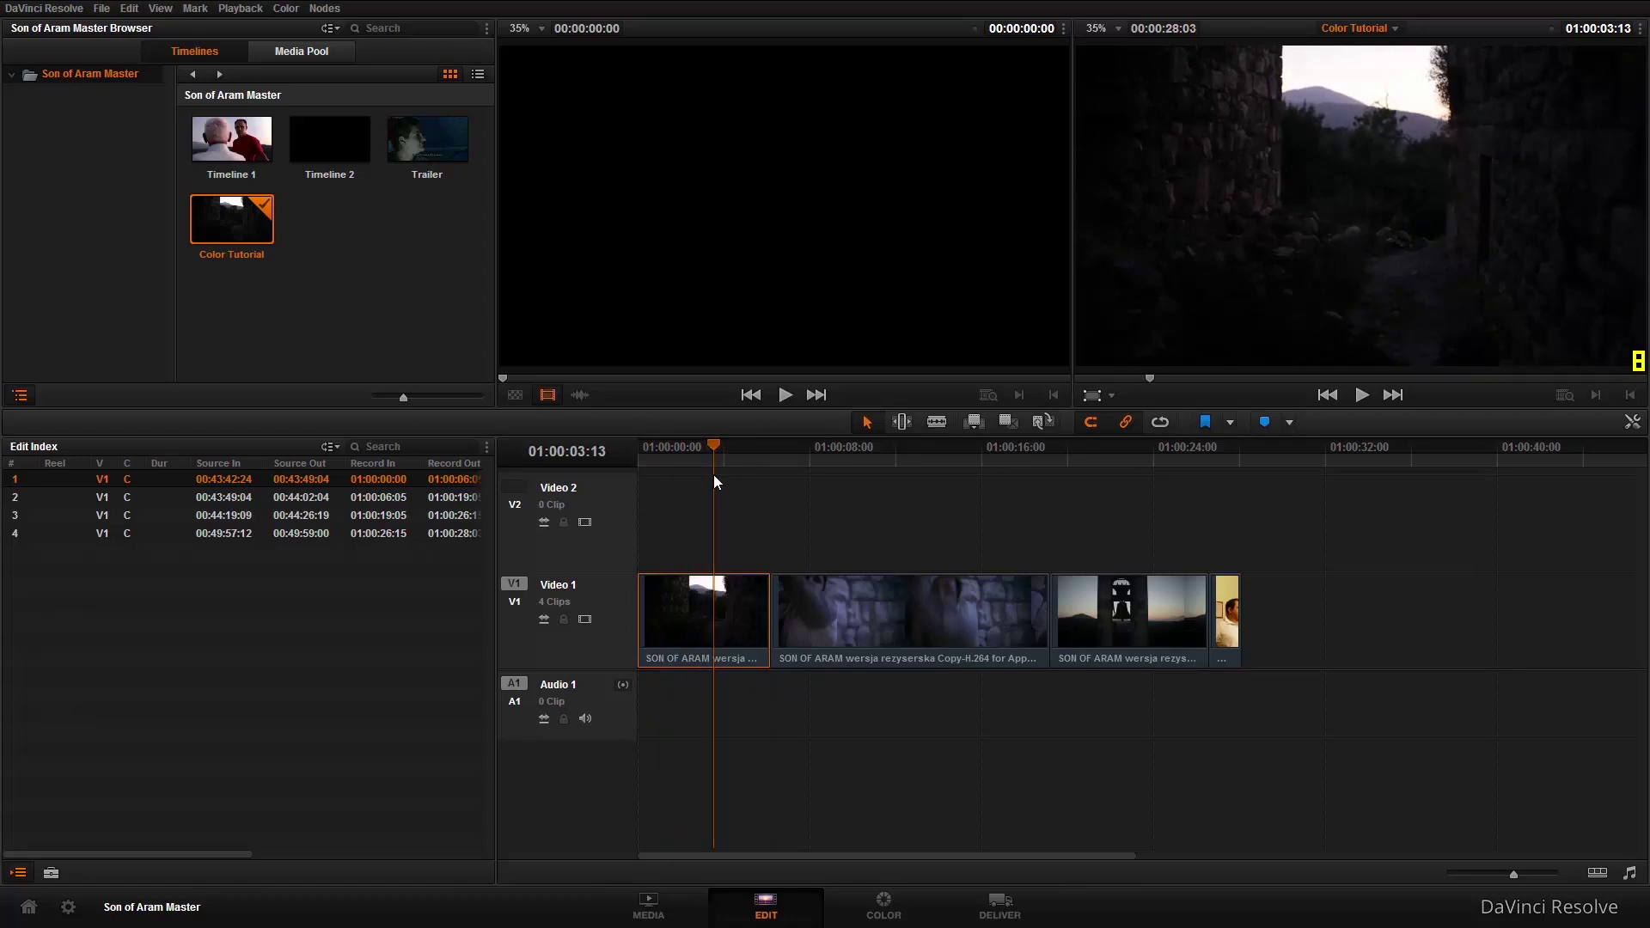
{"action": "key", "text": "XF86MonBrightnessUp"}
{"action": "key", "text": "XF86MonBrightnessUp"}
{"action": "key", "text": "XF86MonBrightnessUp"}
{"action": "key", "text": "XF86MonBrightnessUp"}
{"action": "key", "text": "XF86MonBrightnessUp"}
{"action": "key", "text": "XF86MonBrightnessUp"}
{"action": "key", "text": "XF86MonBrightnessUp"}
{"action": "key", "text": "XF86MonBrightnessUp"}
{"action": "key", "text": "XF86MonBrightnessUp"}
Scrub through the remaining timeline clips, ending in the last clip at 01:00:27:13.
{"action": "left_click", "coordinate": [839, 620]}
{"action": "left_click_drag", "start_coordinate": [830, 454], "coordinate": [1092, 461]}
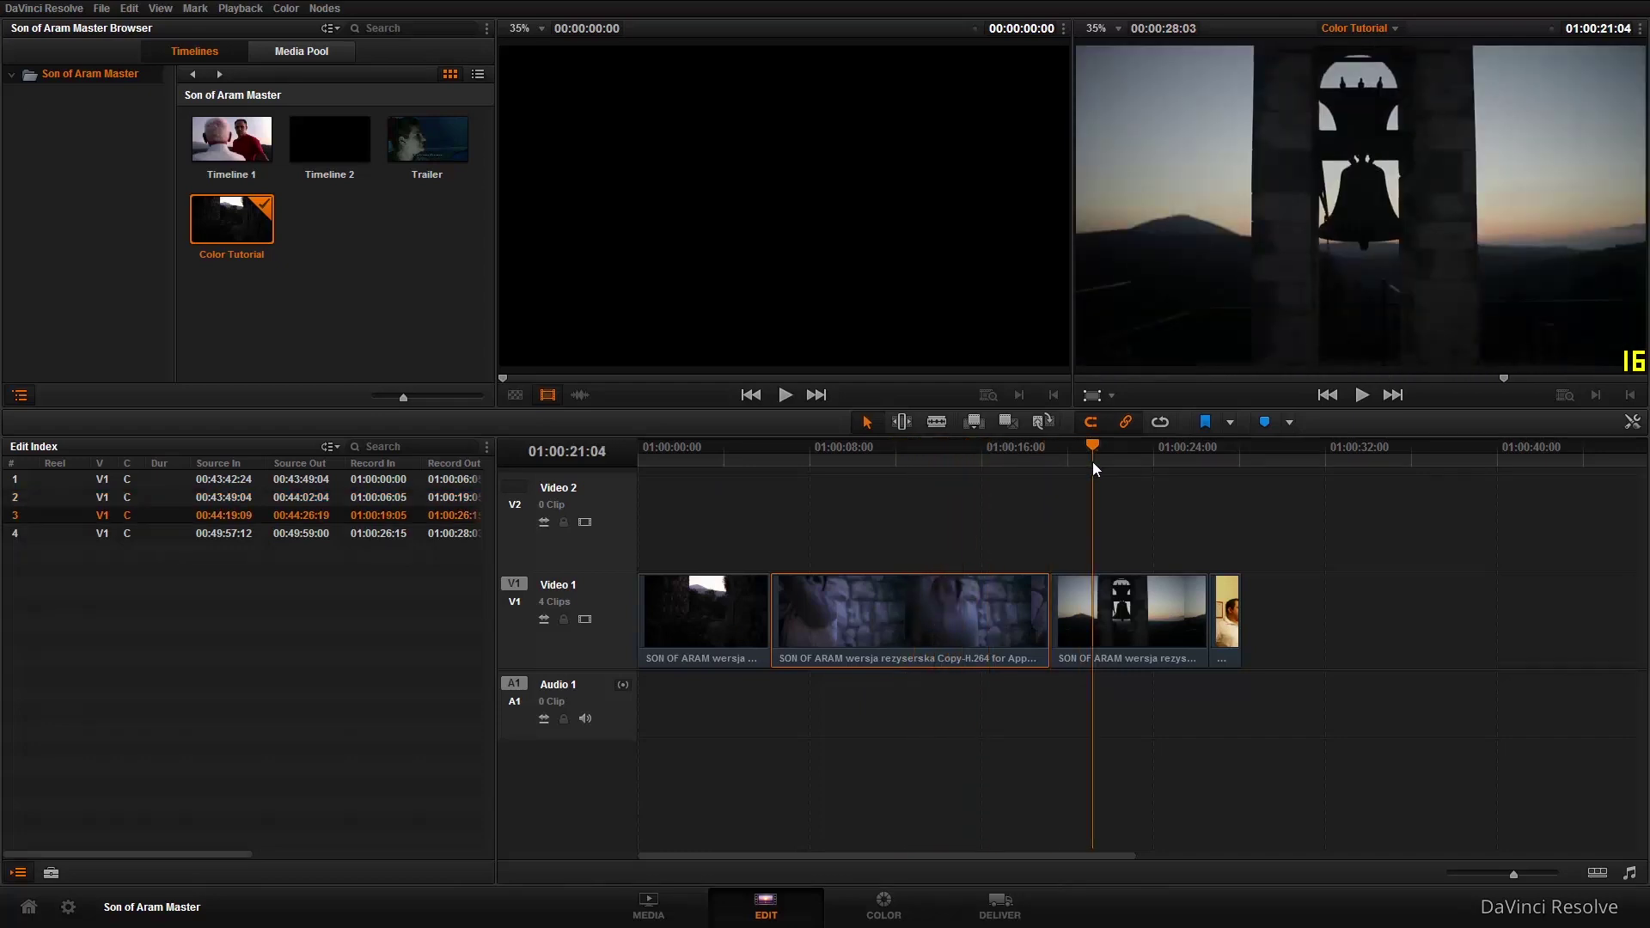
{"action": "left_click_drag", "start_coordinate": [1093, 463], "coordinate": [1217, 465]}
{"action": "key", "text": "Right"}
{"action": "key", "text": "Right"}
{"action": "key", "text": "Right"}
{"action": "key", "text": "Right"}
{"action": "key", "text": "Right"}
{"action": "key", "text": "Right"}
{"action": "key", "text": "Right"}
{"action": "key", "text": "Right"}
{"action": "key", "text": "Right"}
{"action": "key", "text": "Right"}
{"action": "key", "text": "Right"}
{"action": "key", "text": "Right"}
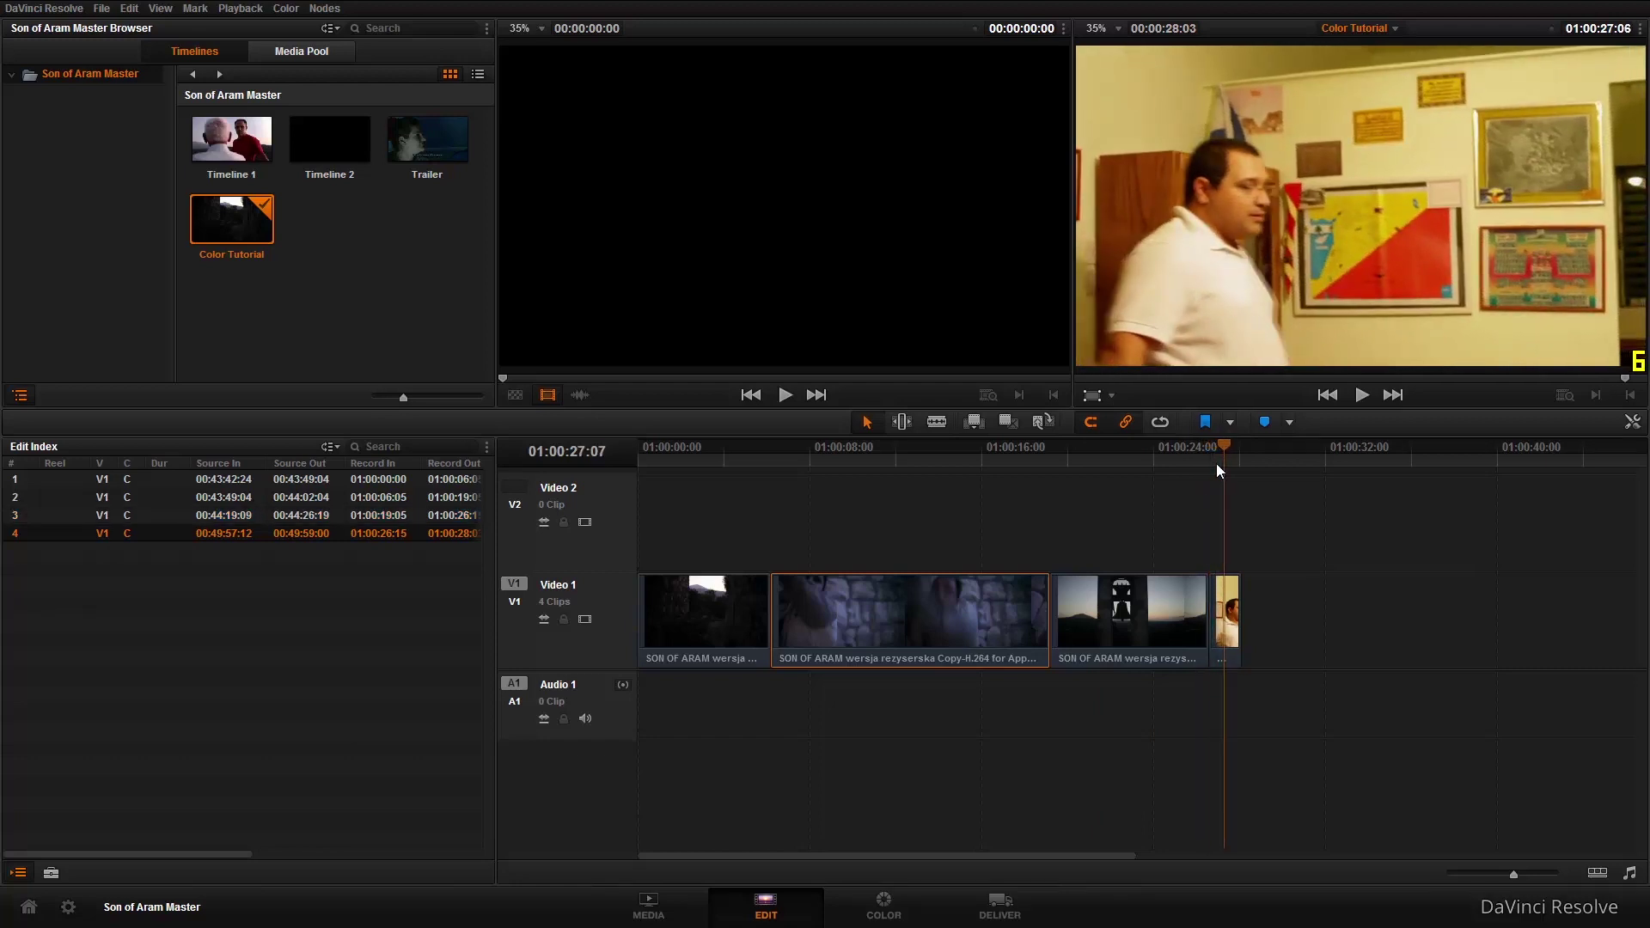
{"action": "key", "text": "Right"}
{"action": "key", "text": "Right"}
{"action": "key", "text": "Right"}
{"action": "key", "text": "Right"}
{"action": "key", "text": "Right"}
{"action": "key", "text": "Right"}
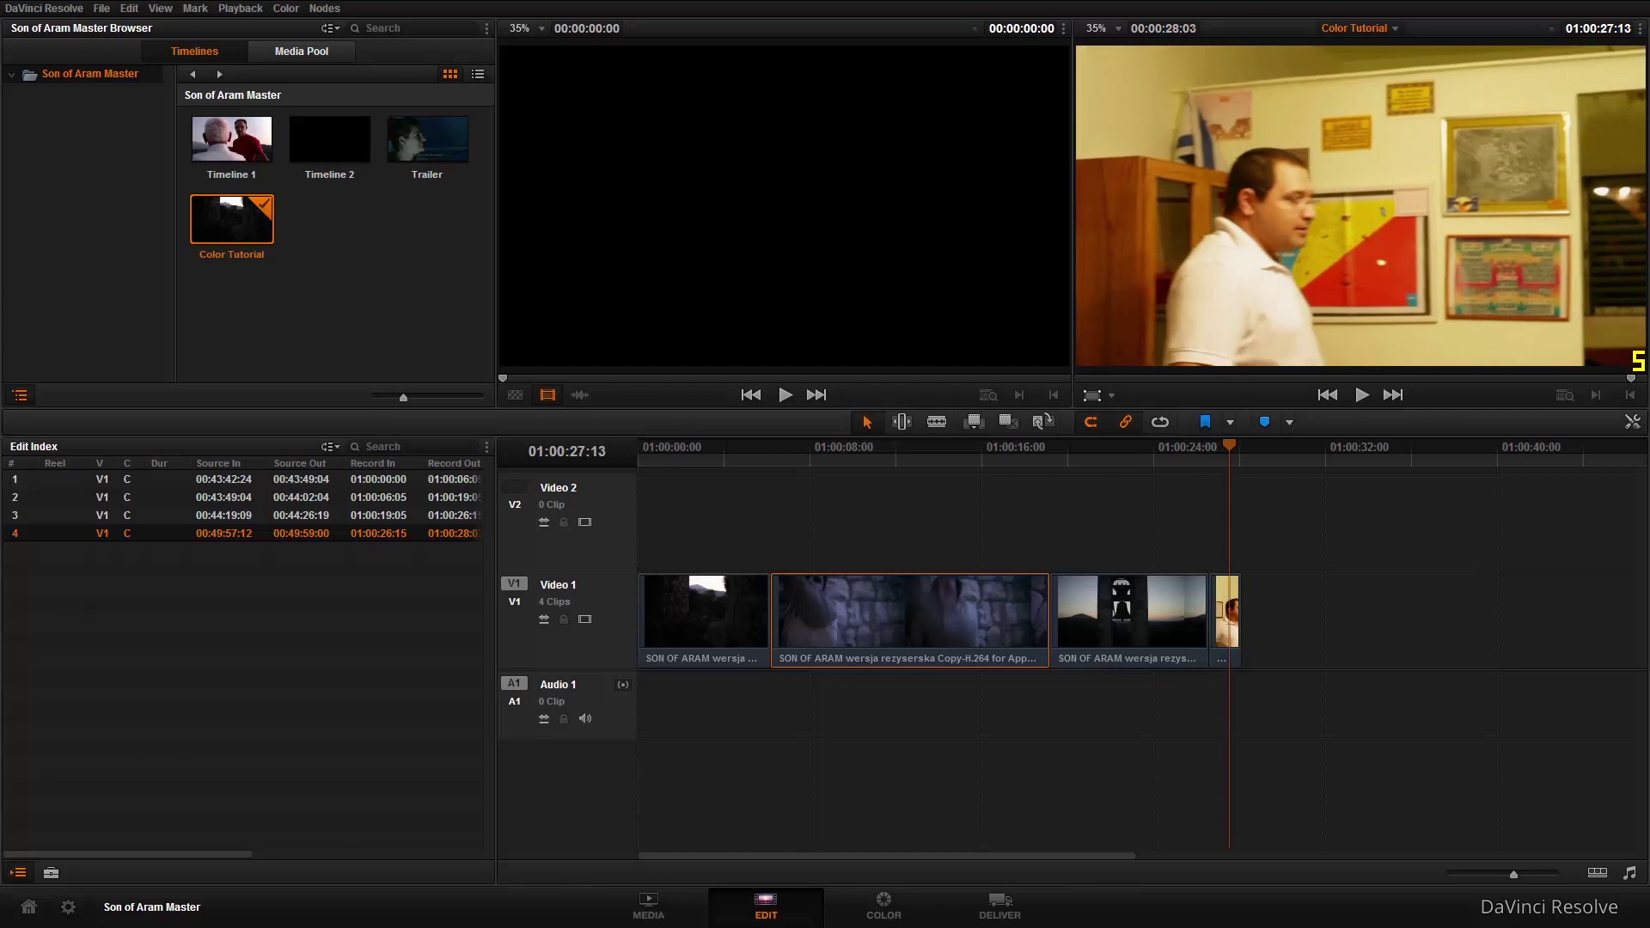
Switch to the Color page with the first clip selected for grading.
{"action": "left_click", "coordinate": [726, 632]}
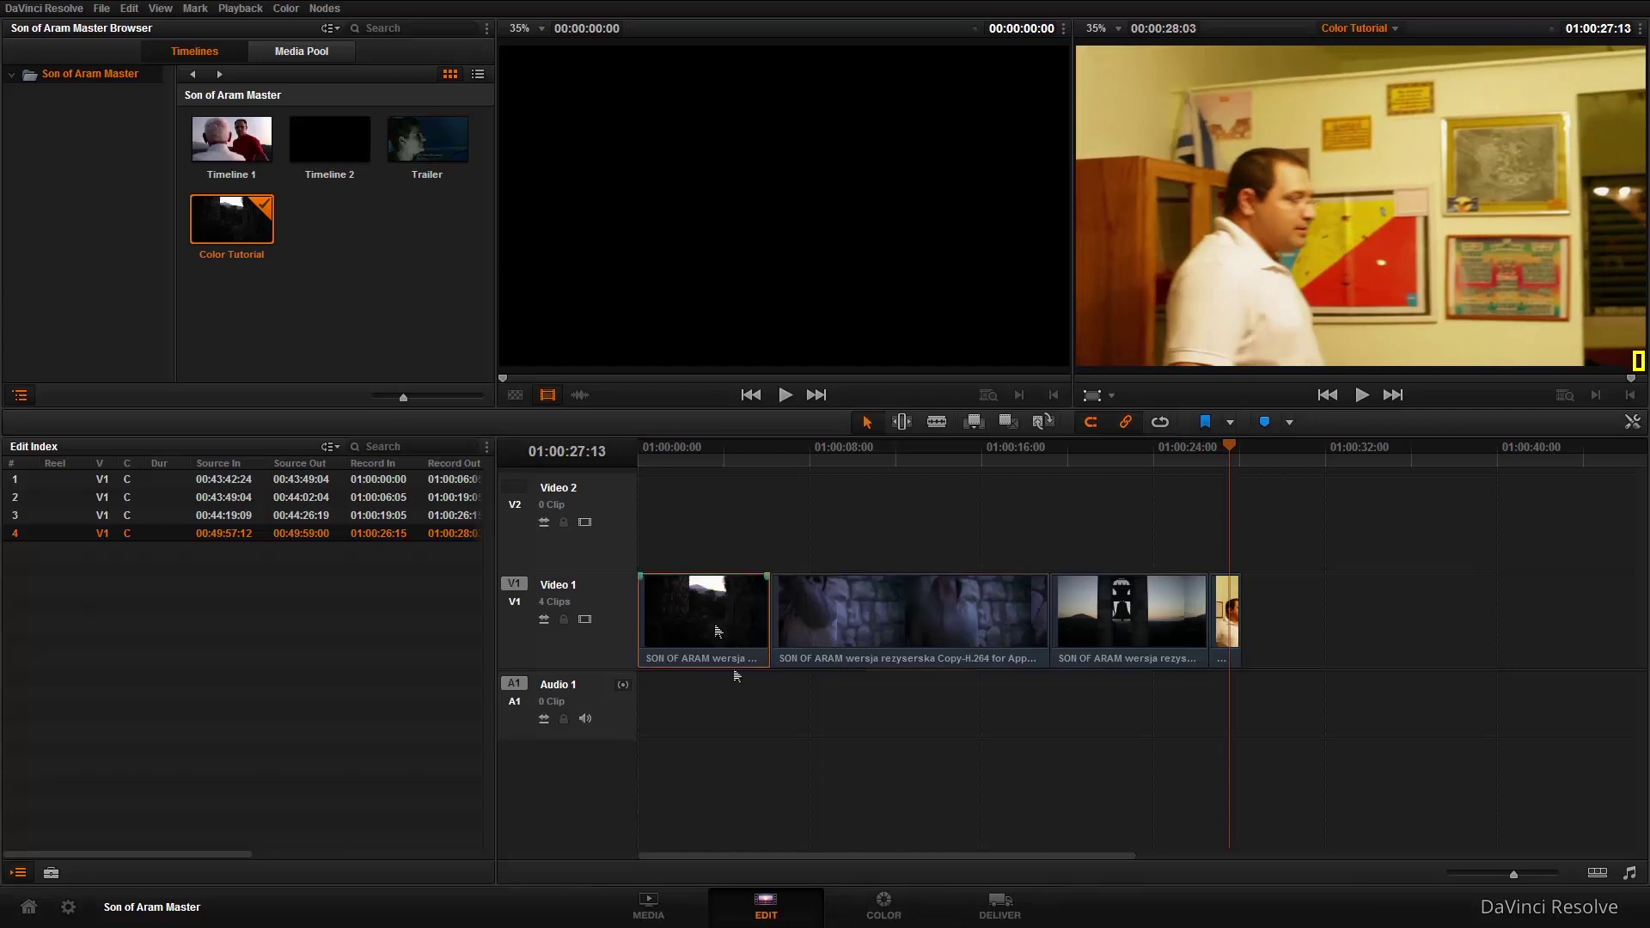
{"action": "left_click", "coordinate": [898, 904]}
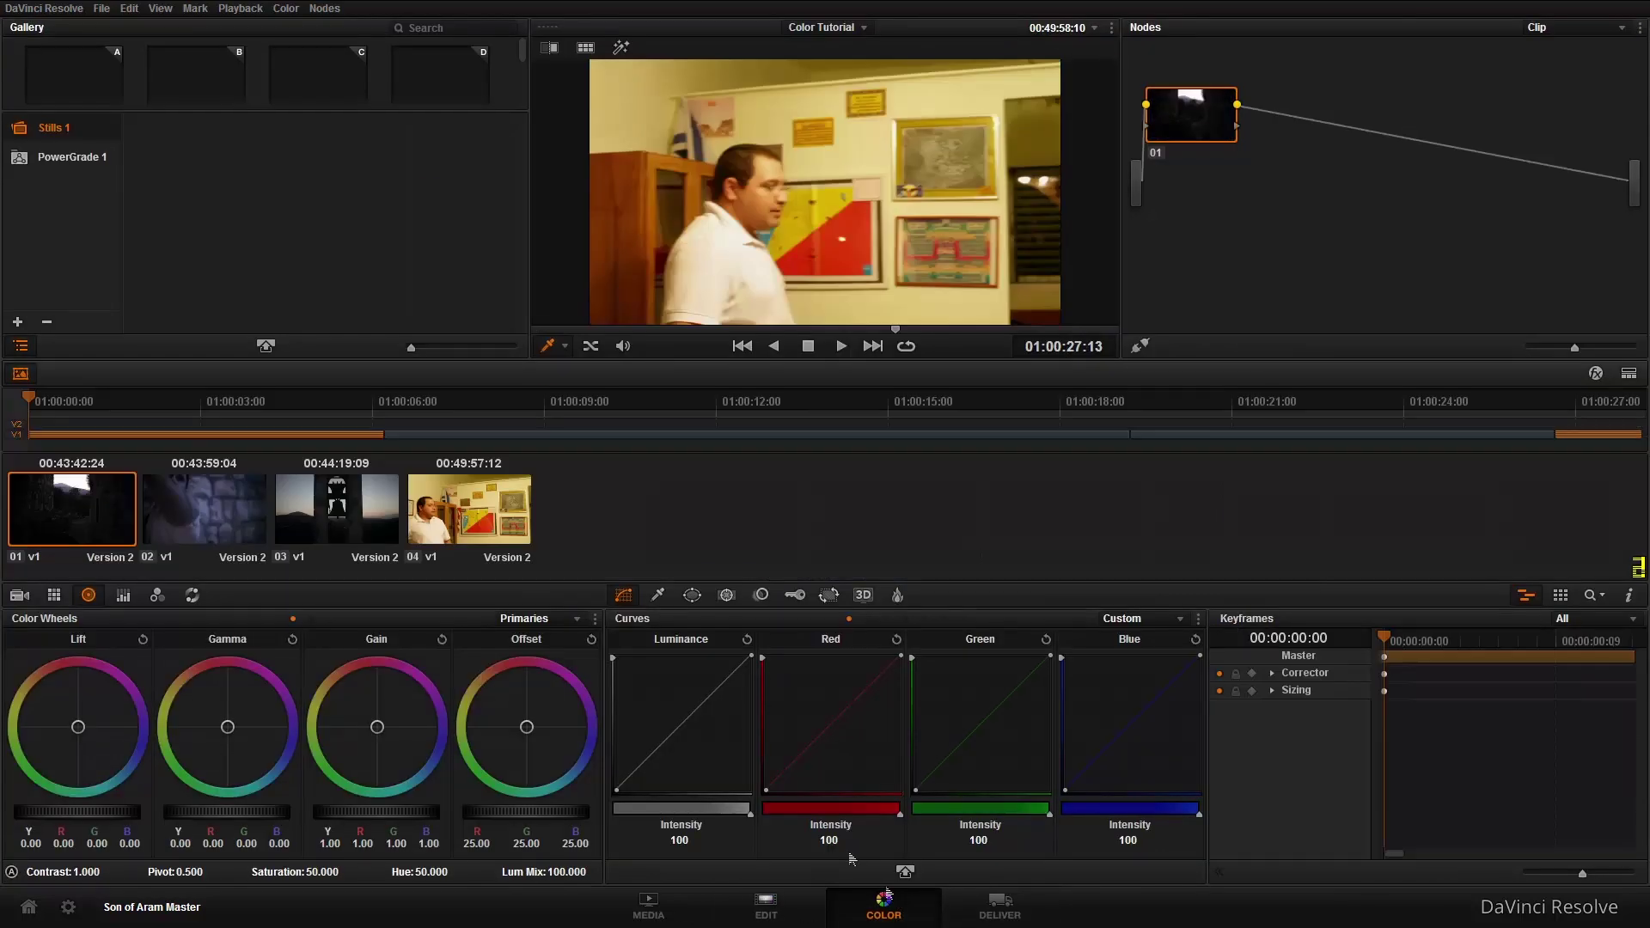
{"action": "left_click", "coordinate": [121, 512]}
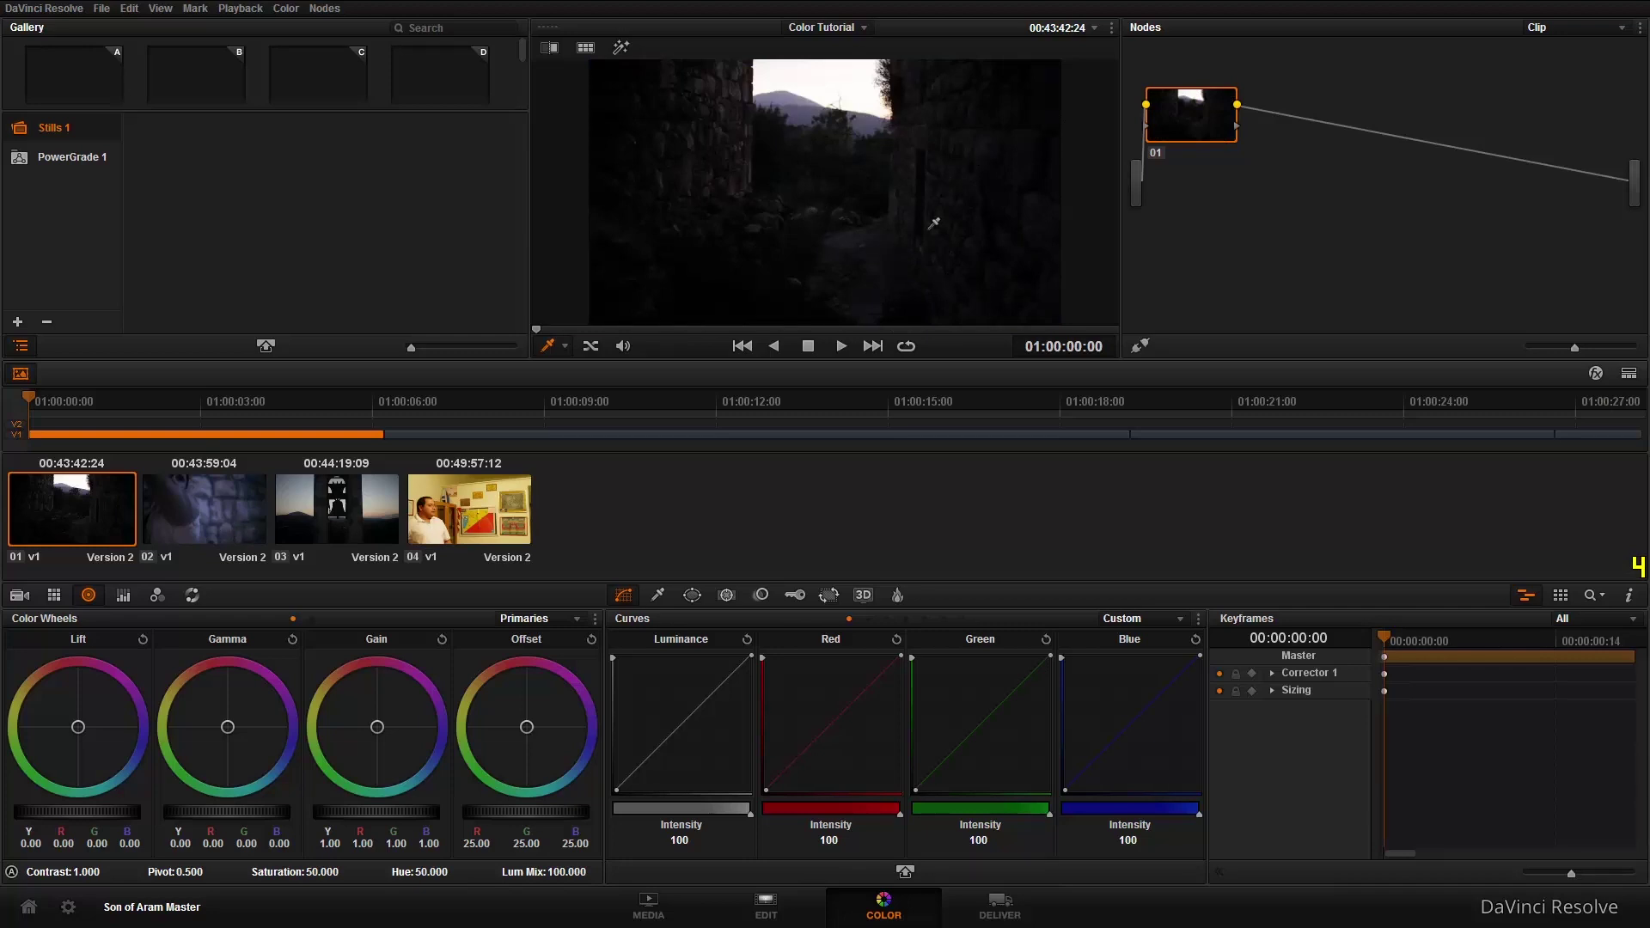
Open the video scopes and reduce them to a single waveform display.
{"action": "key", "text": "ctrl+shift+w"}
{"action": "left_click_drag", "start_coordinate": [764, 250], "coordinate": [1056, 438]}
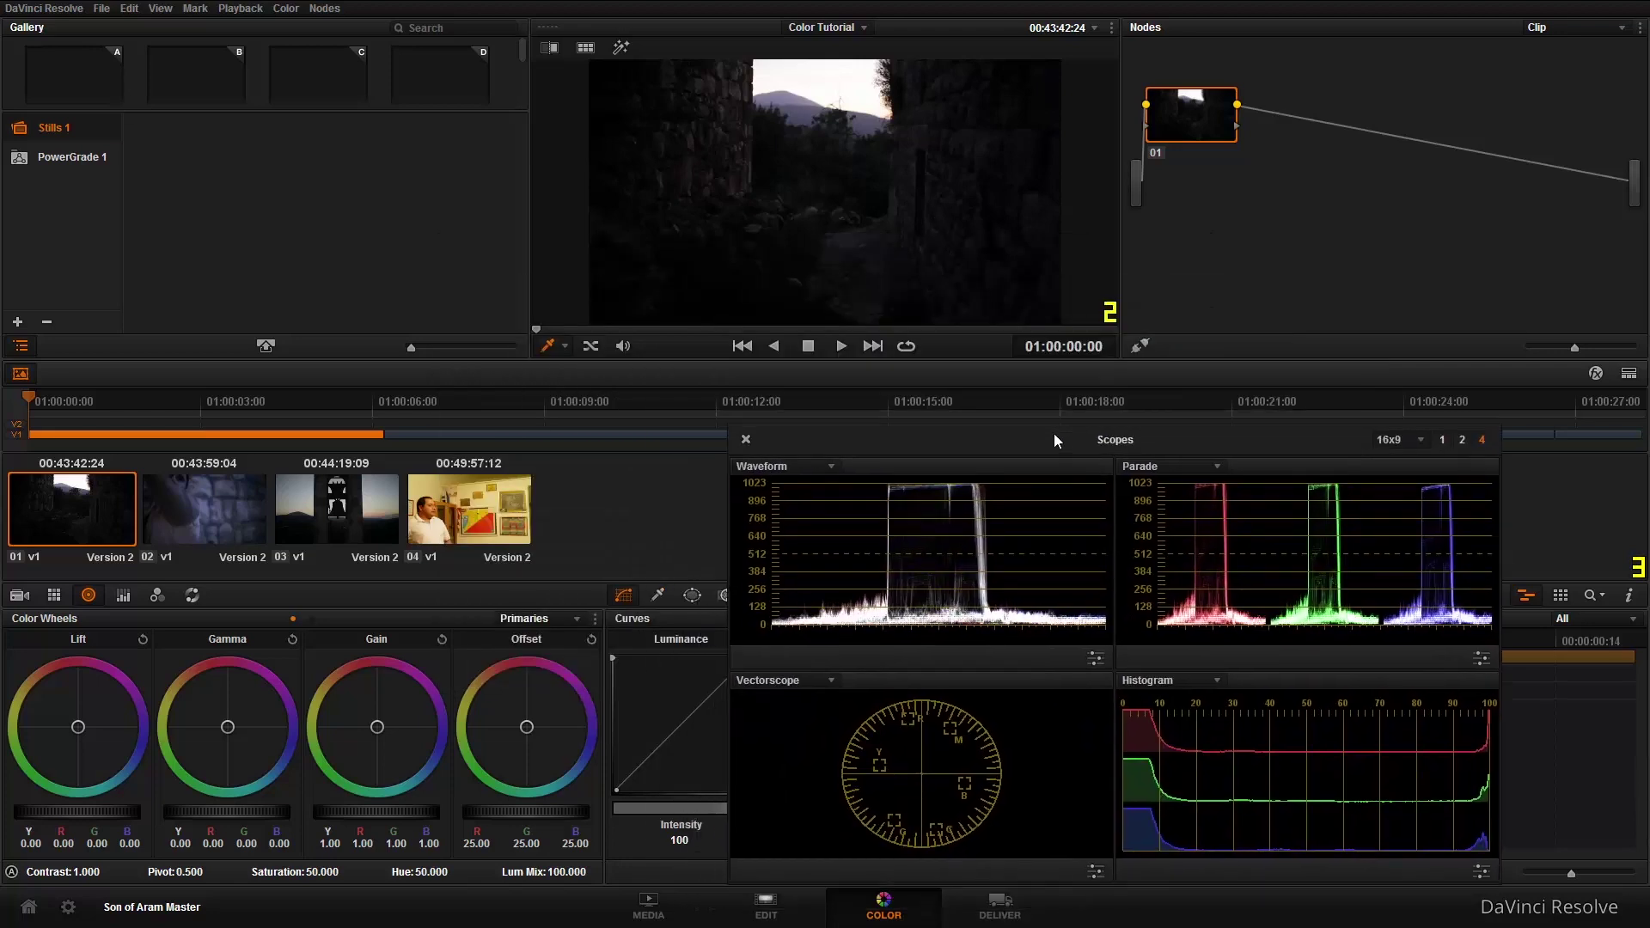
{"action": "left_click", "coordinate": [800, 472]}
{"action": "left_click", "coordinate": [801, 469]}
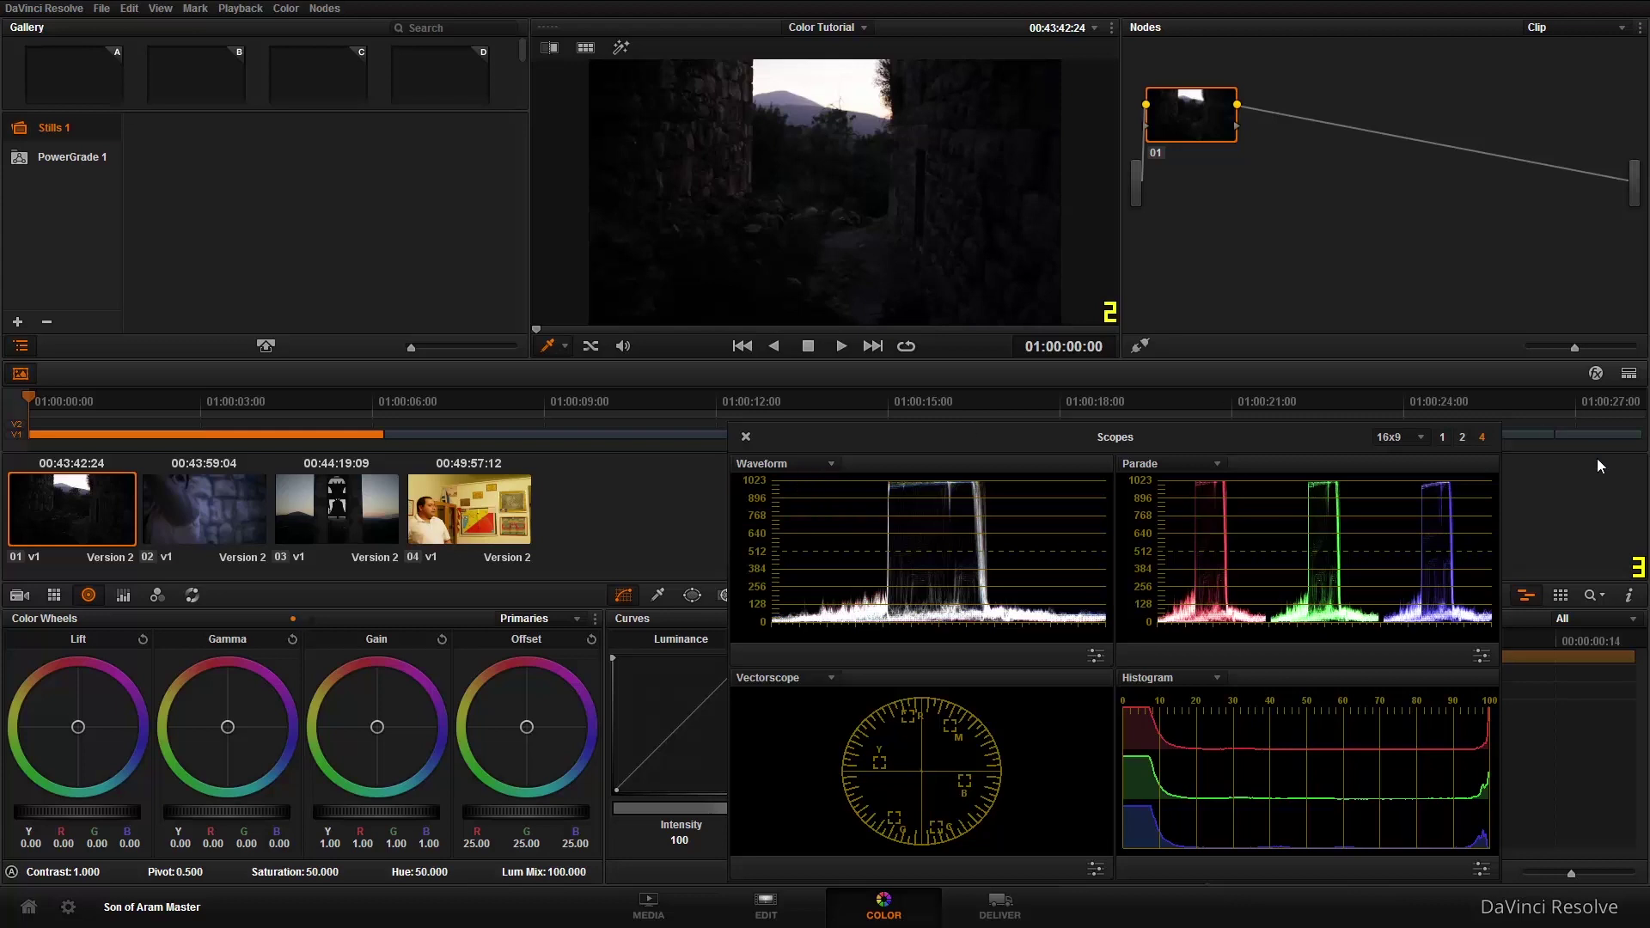
{"action": "left_click", "coordinate": [1442, 438]}
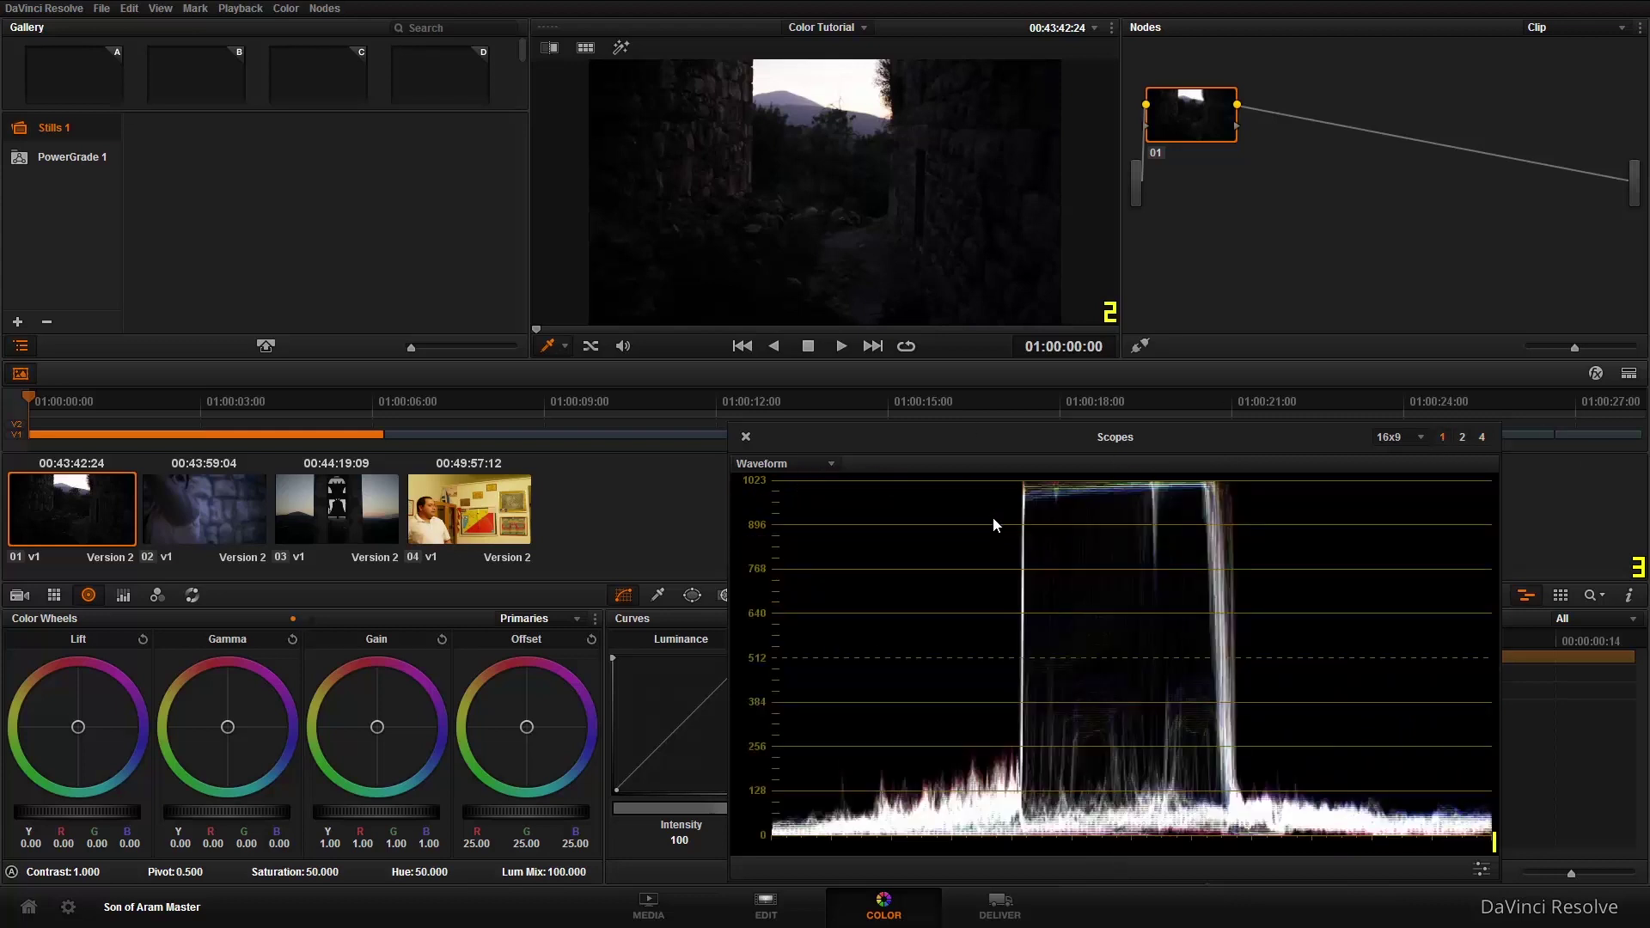
Minimize the screen recorder window, then reposition the scopes window and shrink it.
{"action": "key", "text": "alt+Tab"}
{"action": "key", "text": "alt+Tab"}
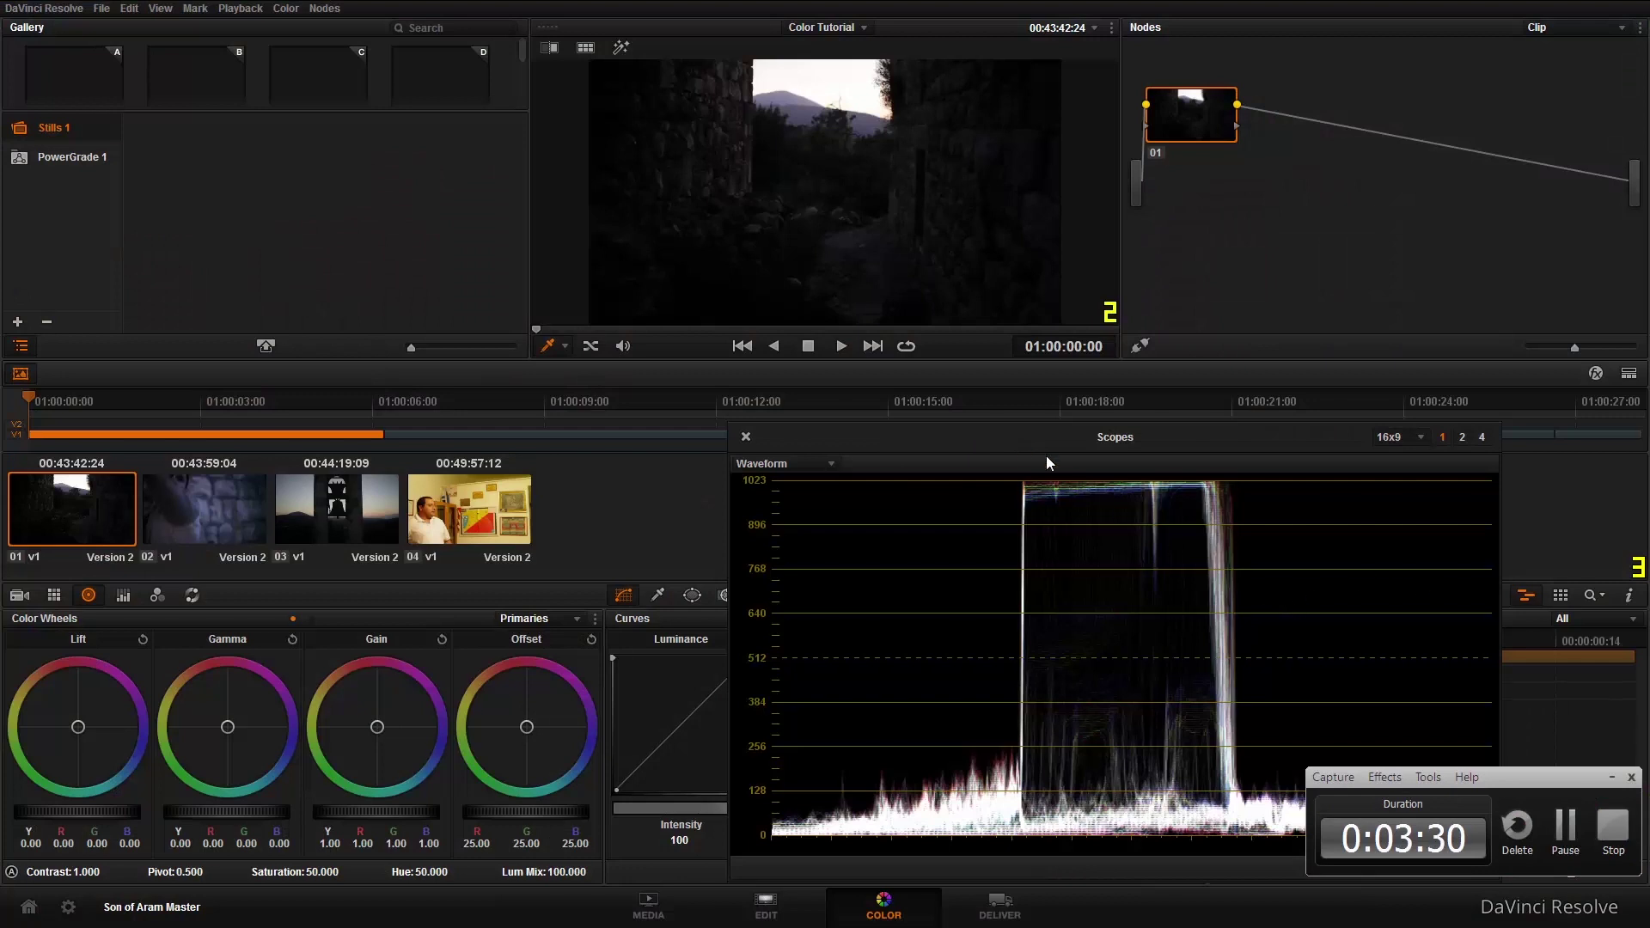
{"action": "left_click_drag", "start_coordinate": [994, 433], "coordinate": [1021, 419]}
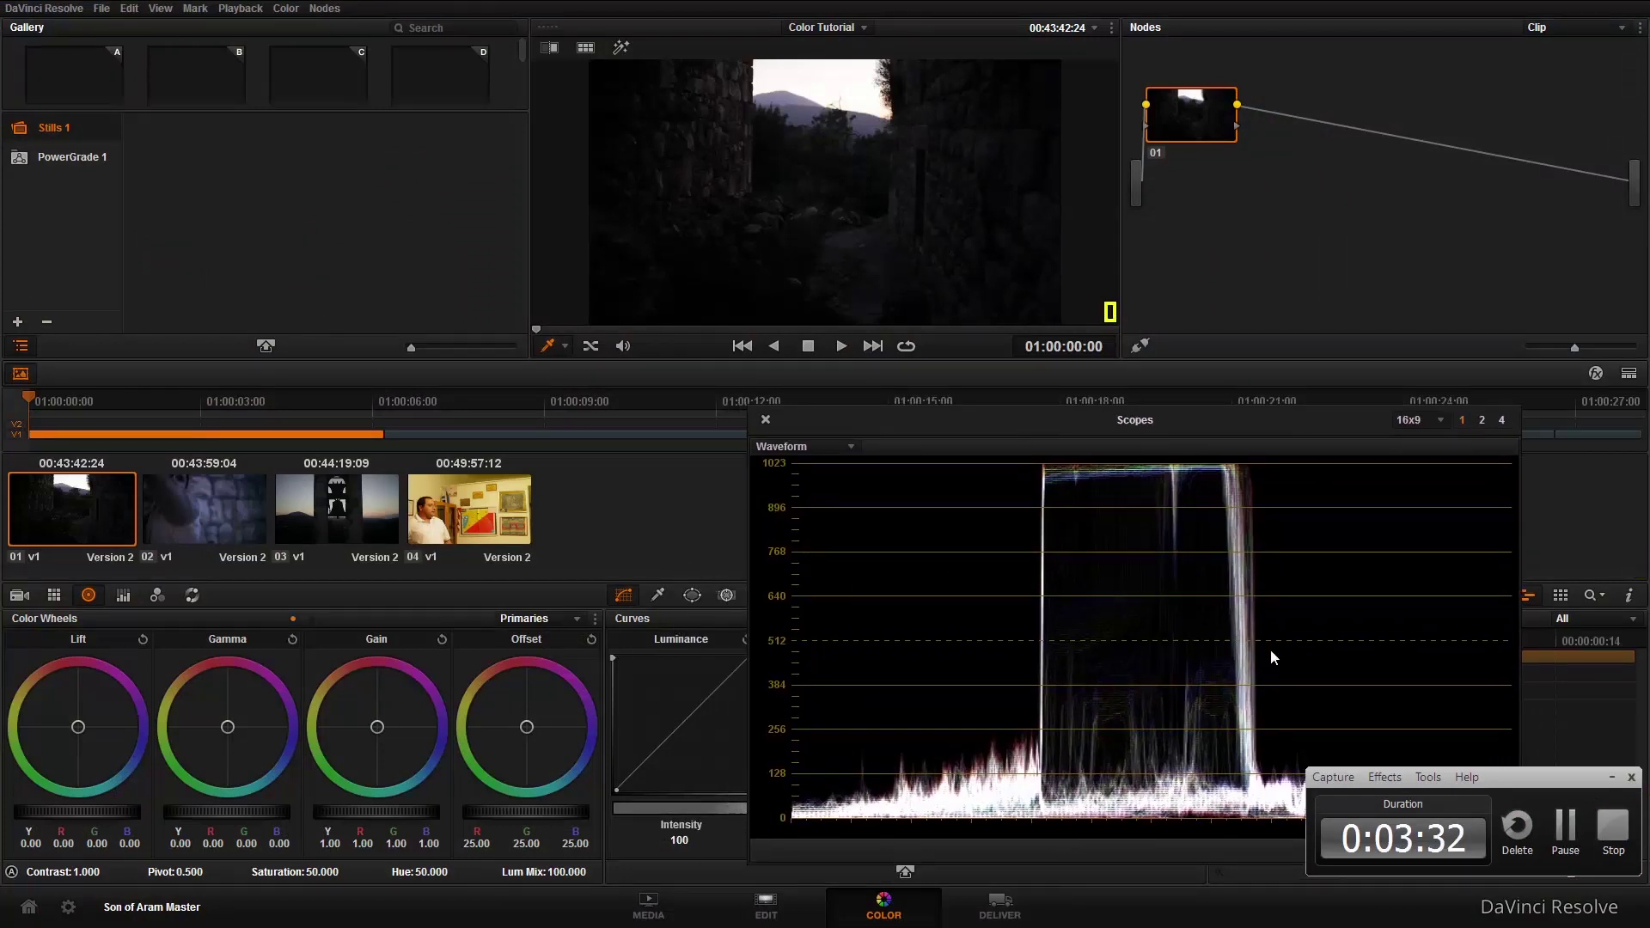
{"action": "left_click", "coordinate": [1611, 777]}
{"action": "left_click_drag", "start_coordinate": [1186, 432], "coordinate": [1259, 245]}
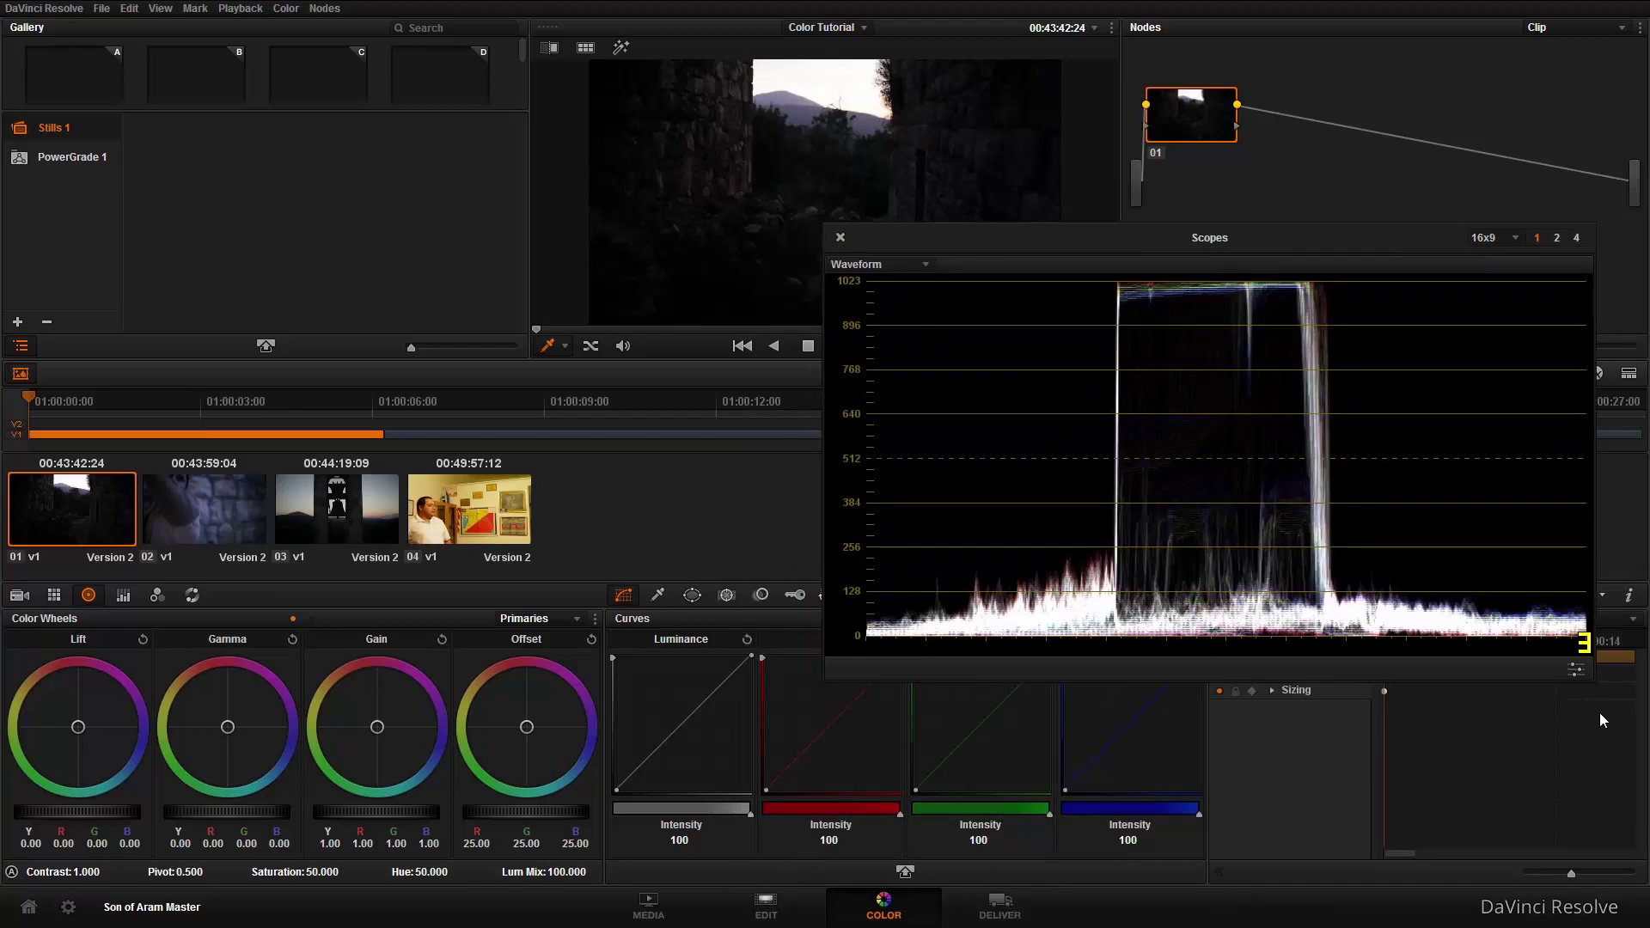
{"action": "left_click_drag", "start_coordinate": [1597, 688], "coordinate": [1480, 617]}
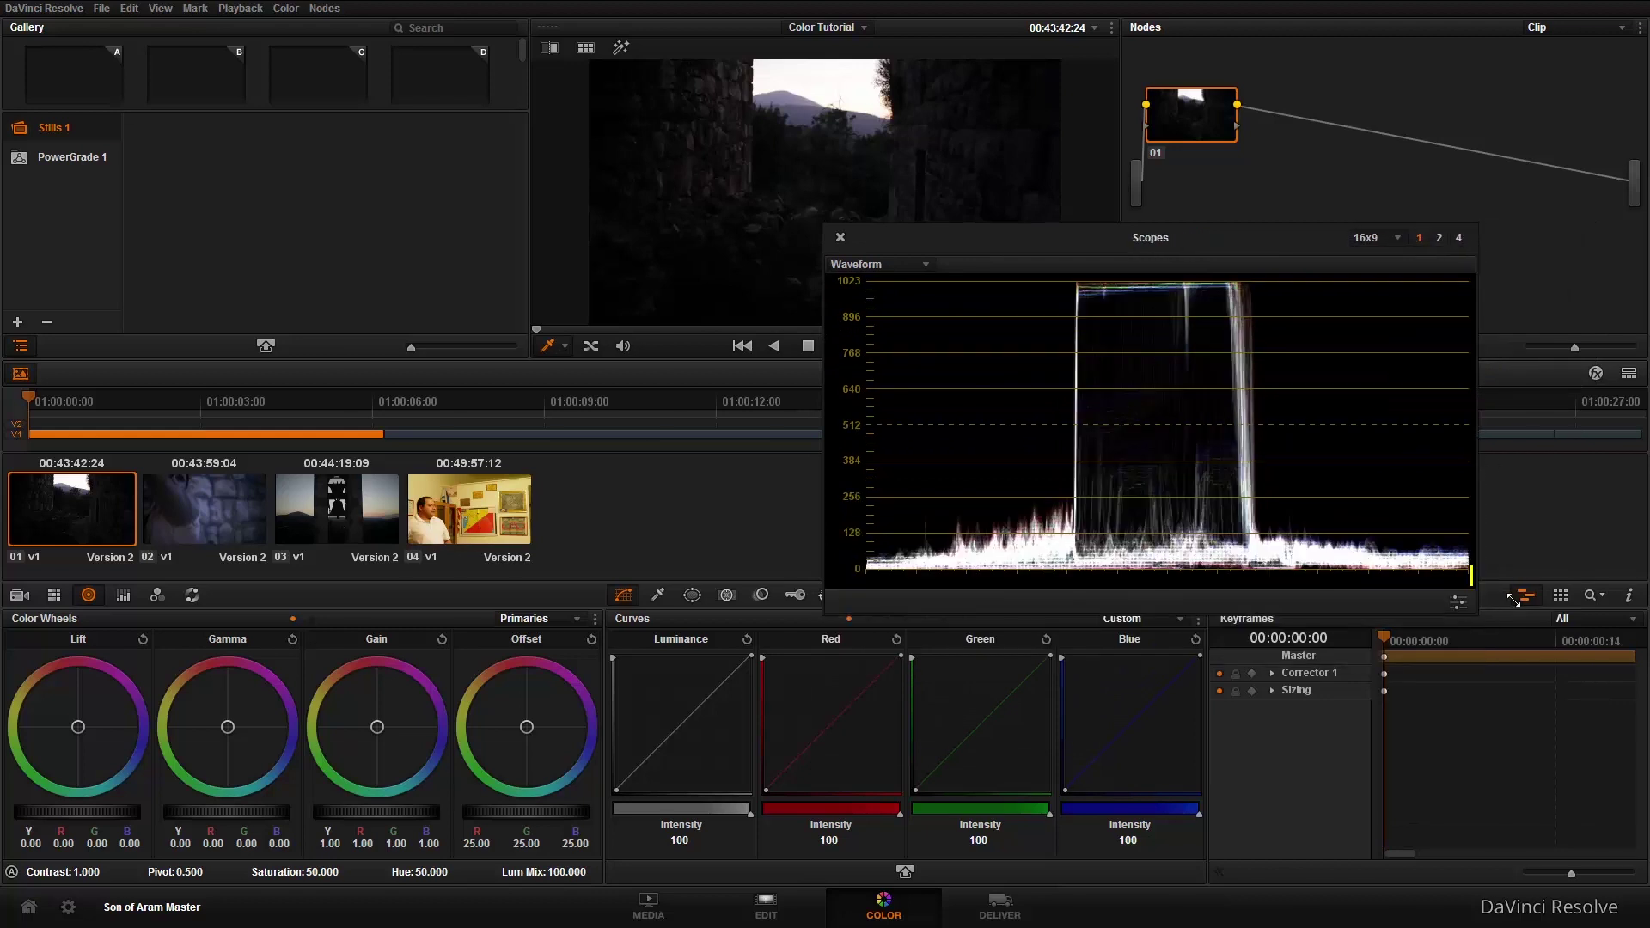
Raise the waveform trace brightness to its maximum in the scope's display settings.
{"action": "left_click", "coordinate": [1459, 604]}
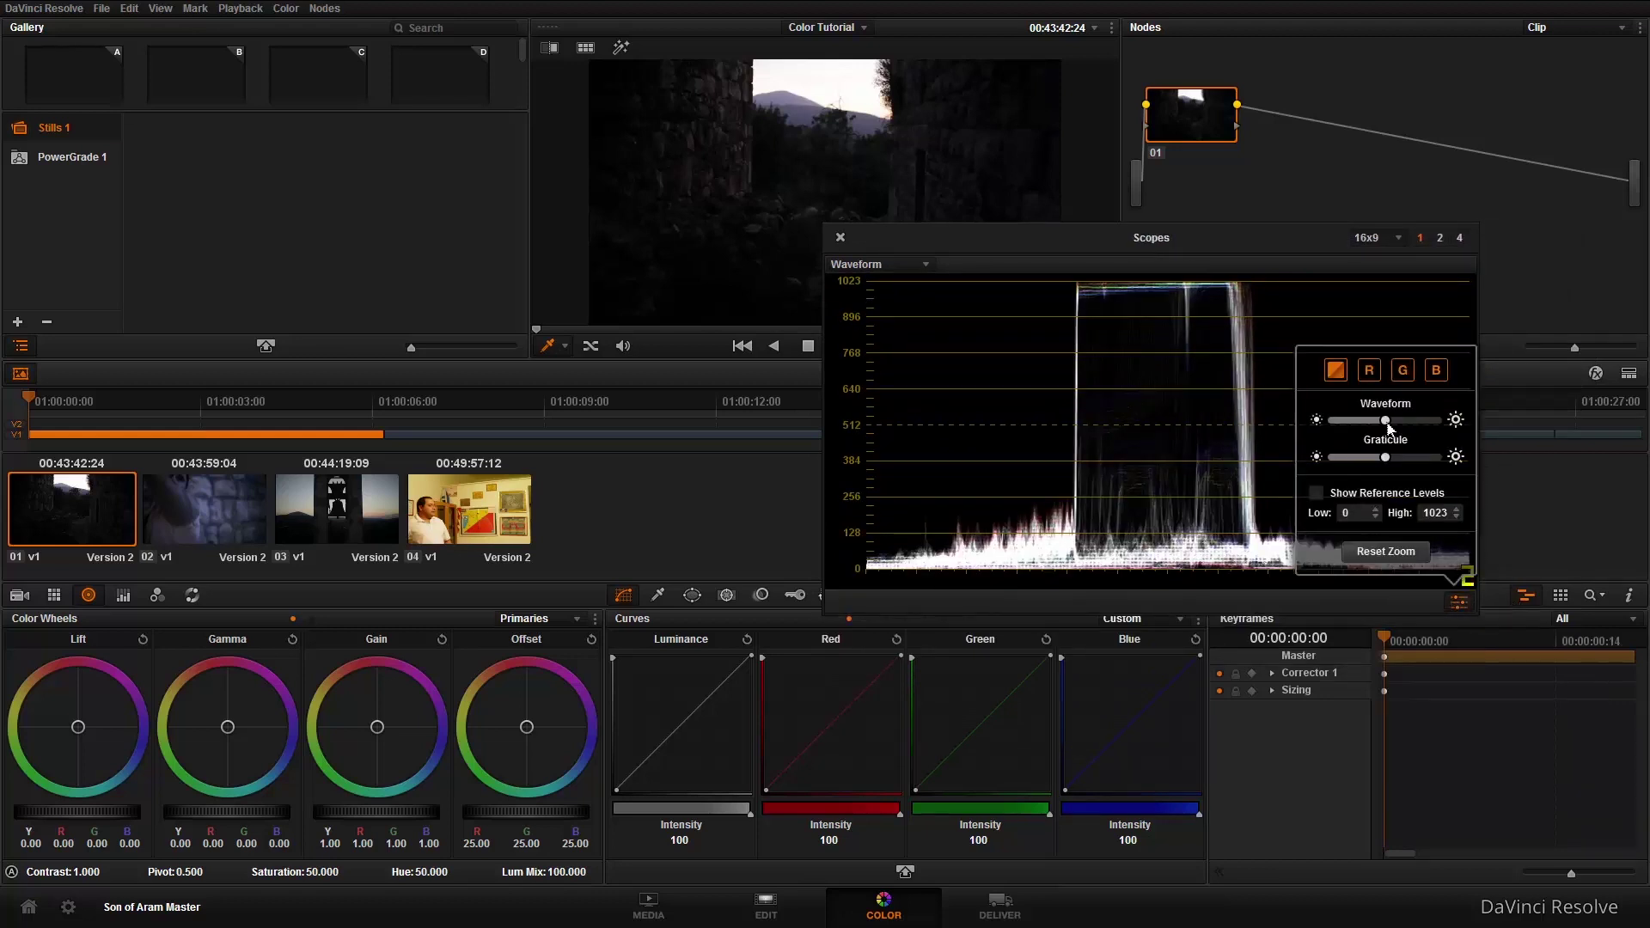
{"action": "left_click_drag", "start_coordinate": [1385, 421], "coordinate": [1462, 419]}
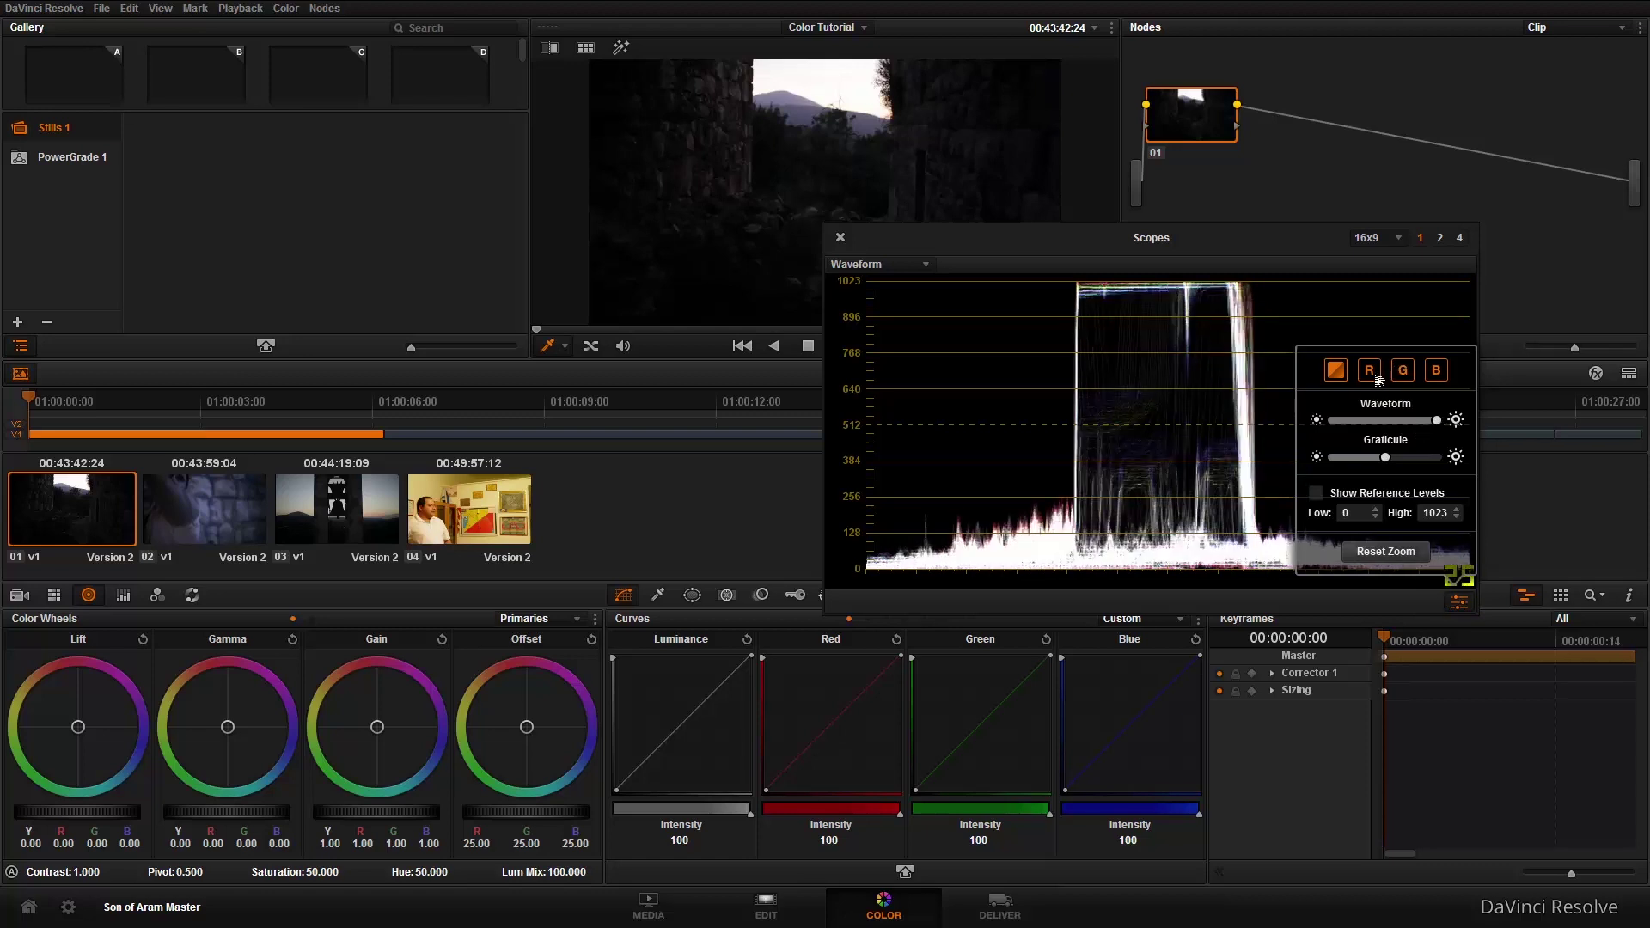
Turn the waveform's red, green and blue channels off and back on.
{"action": "left_click", "coordinate": [1403, 373]}
{"action": "left_click", "coordinate": [1433, 374]}
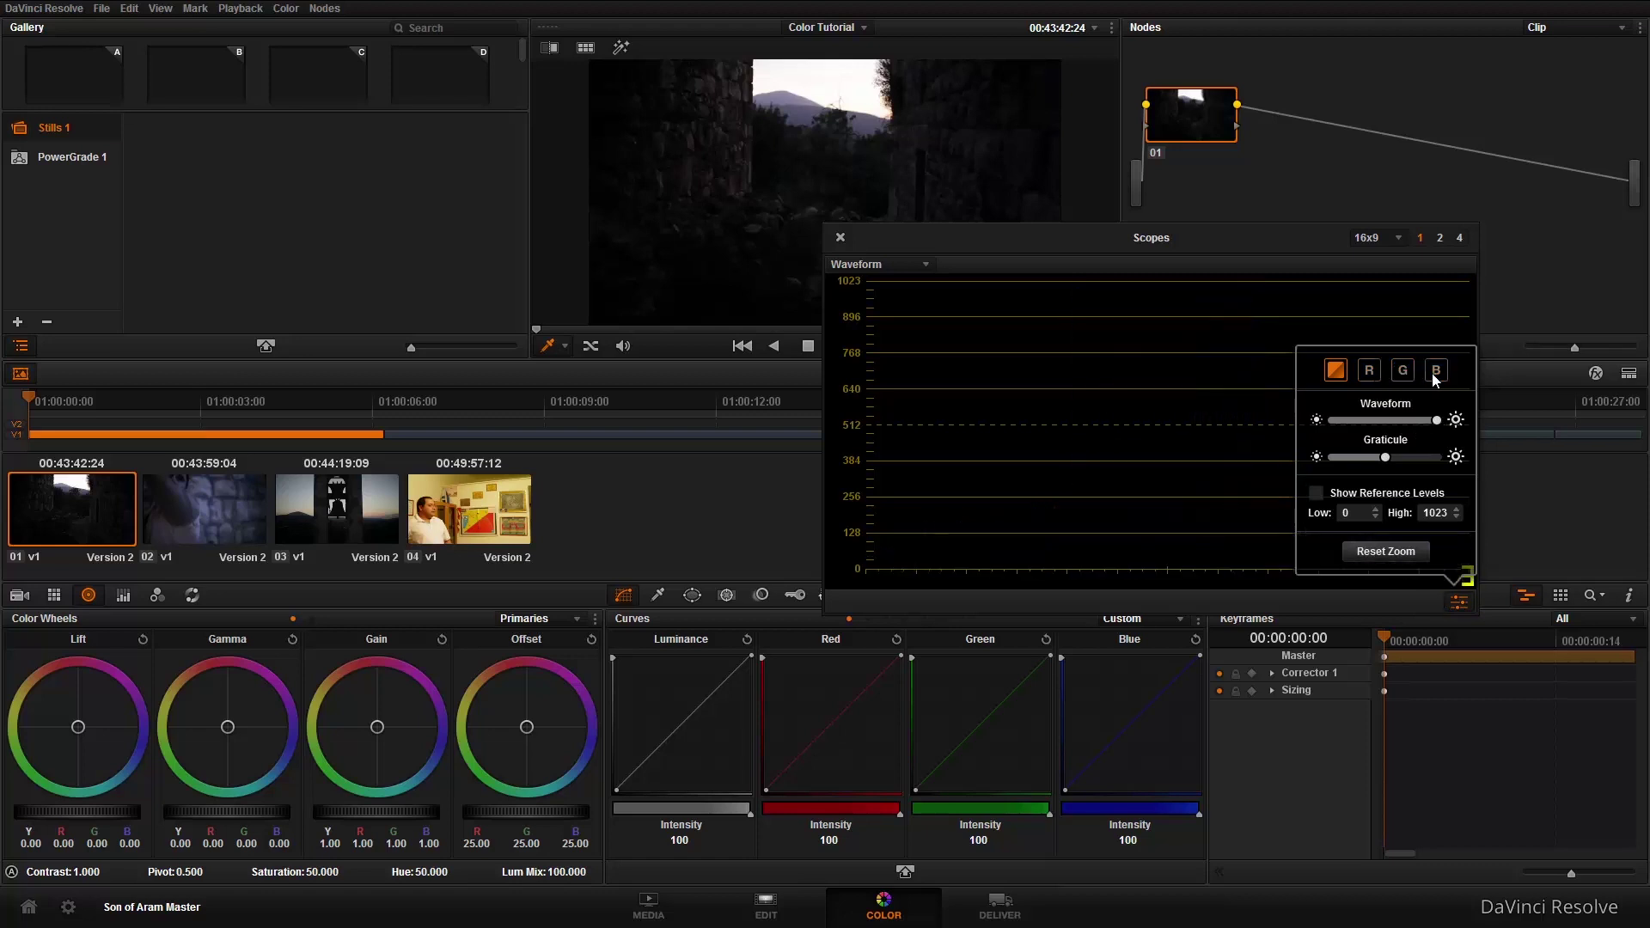
{"action": "left_click", "coordinate": [1435, 373]}
{"action": "left_click", "coordinate": [1404, 373]}
{"action": "left_click", "coordinate": [1370, 371]}
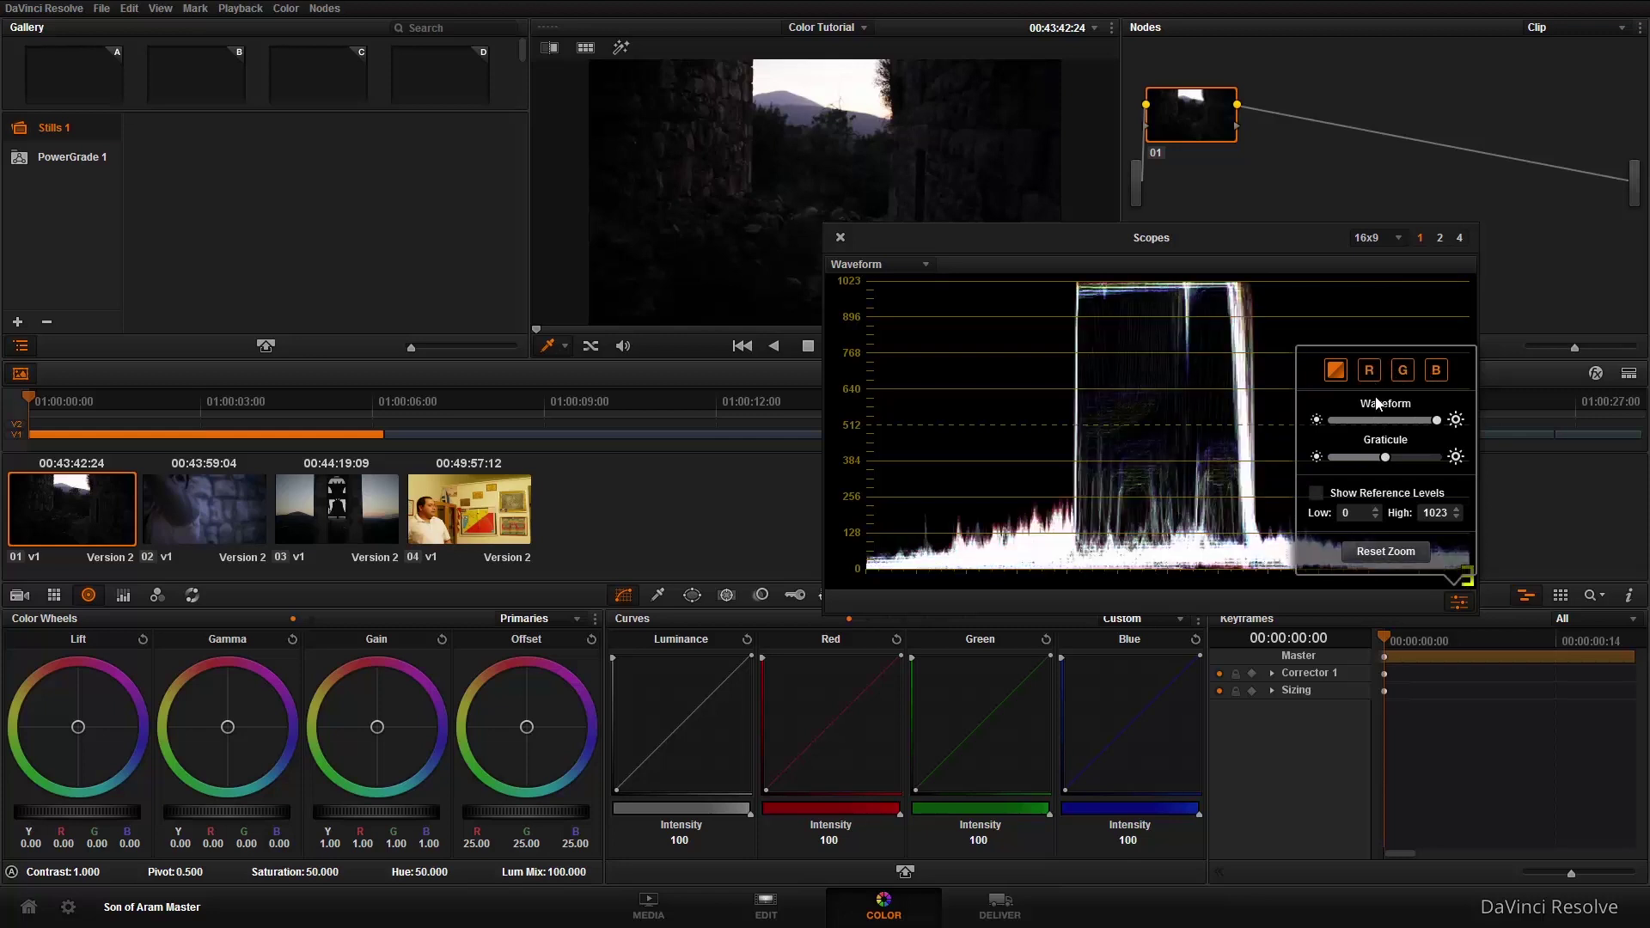
Raise the graticule brightness slightly, try the reference levels option, and close the scope's display settings.
{"action": "mouse_move", "coordinate": [1387, 461]}
{"action": "left_mouse_down"}
{"action": "mouse_move", "coordinate": [1328, 466]}
{"action": "mouse_move", "coordinate": [1457, 470]}
{"action": "mouse_move", "coordinate": [1391, 458]}
{"action": "left_mouse_up"}
{"action": "left_click", "coordinate": [1317, 493]}
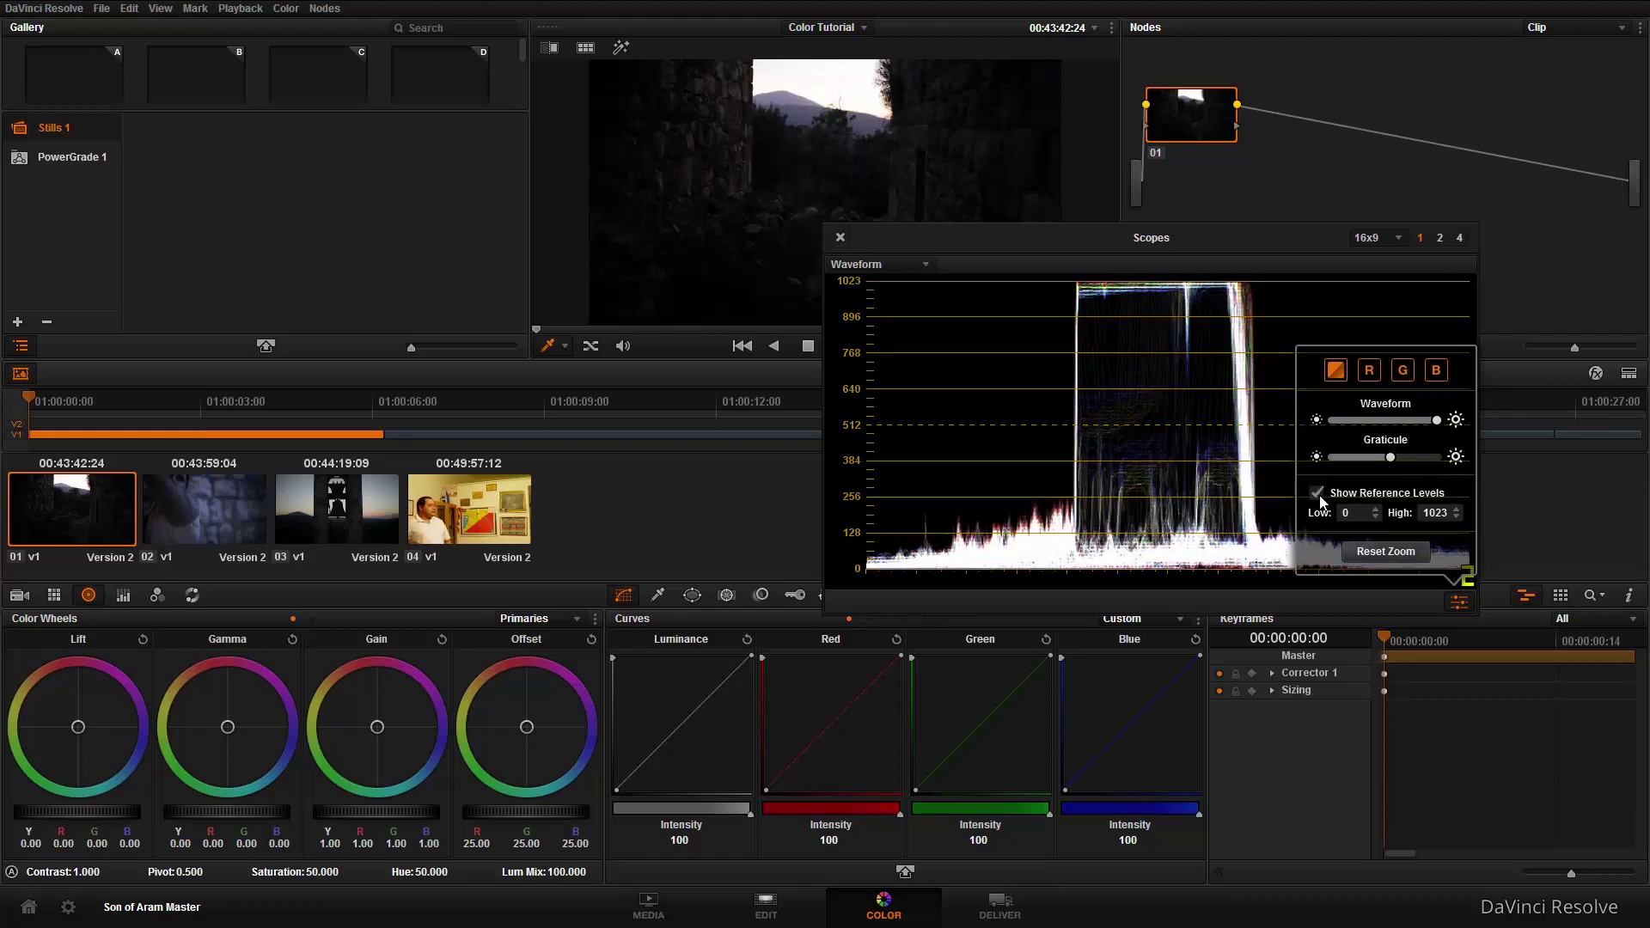
{"action": "left_click", "coordinate": [1317, 494]}
{"action": "left_click", "coordinate": [1449, 599]}
Move the scopes window away from the viewer and shrink it further.
{"action": "left_click_drag", "start_coordinate": [1210, 247], "coordinate": [1345, 294]}
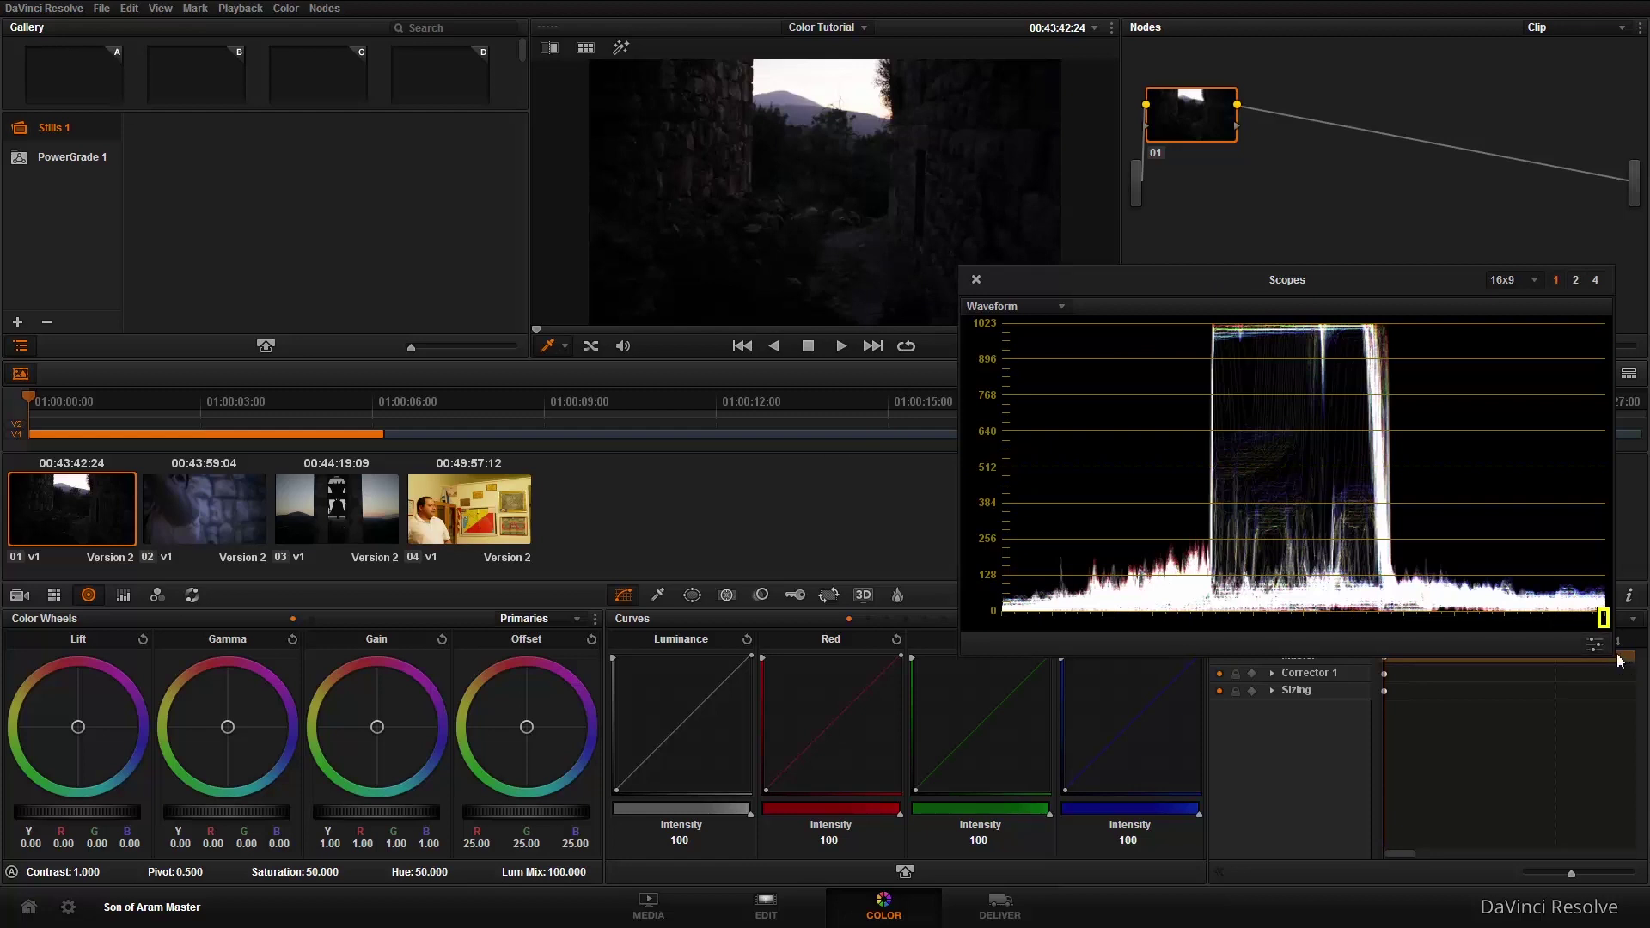
{"action": "left_click_drag", "start_coordinate": [1610, 657], "coordinate": [1588, 606]}
{"action": "left_click_drag", "start_coordinate": [1237, 292], "coordinate": [1293, 331]}
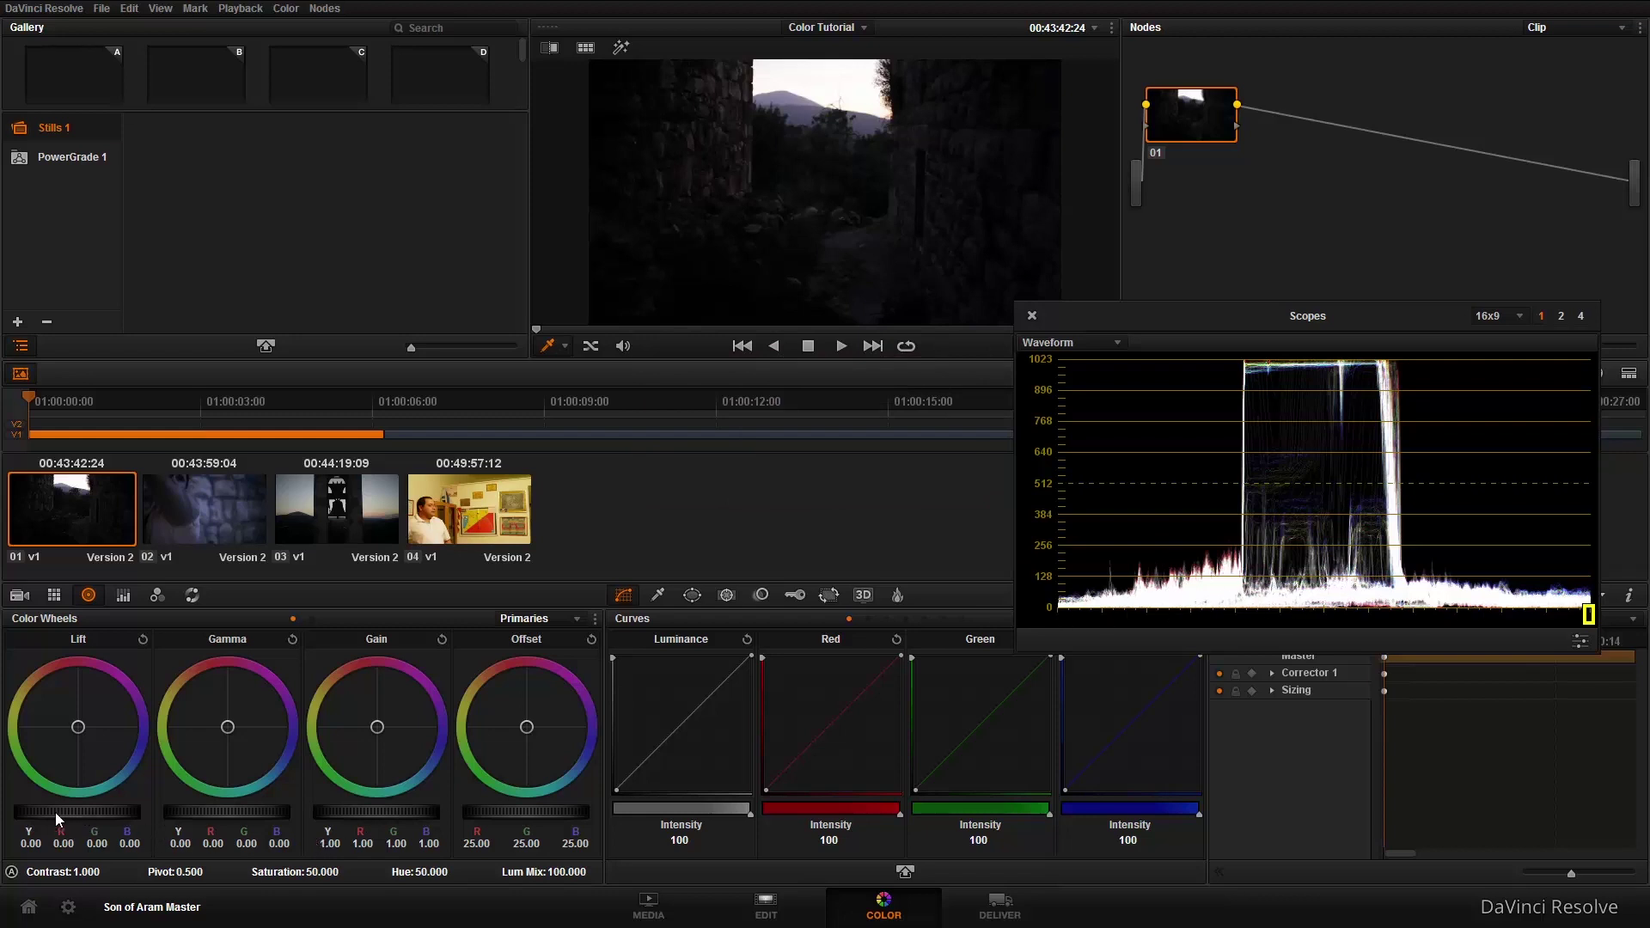
Balance the first clip's exposure by setting master Lift to 0.01, Gain to 0.97 and Gamma to -0.03.
{"action": "mouse_move", "coordinate": [49, 819]}
{"action": "left_mouse_down"}
{"action": "mouse_move", "coordinate": [110, 828]}
{"action": "mouse_move", "coordinate": [45, 820]}
{"action": "left_mouse_up"}
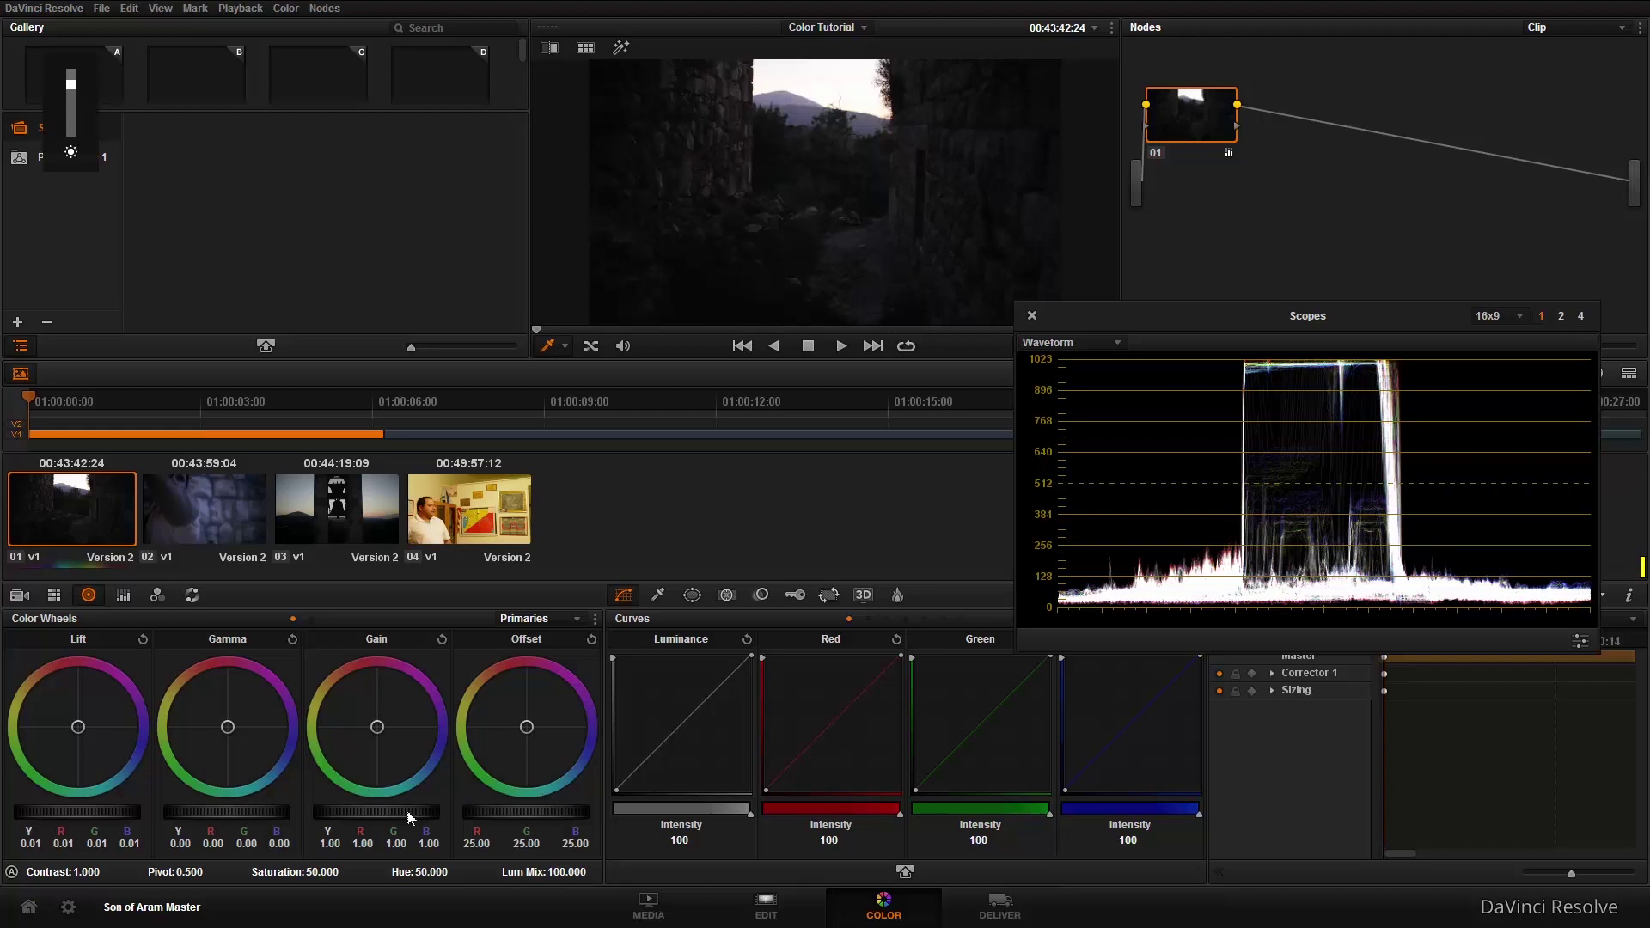
{"action": "mouse_move", "coordinate": [402, 811]}
{"action": "left_mouse_down"}
{"action": "mouse_move", "coordinate": [332, 818]}
{"action": "mouse_move", "coordinate": [375, 821]}
{"action": "left_mouse_up"}
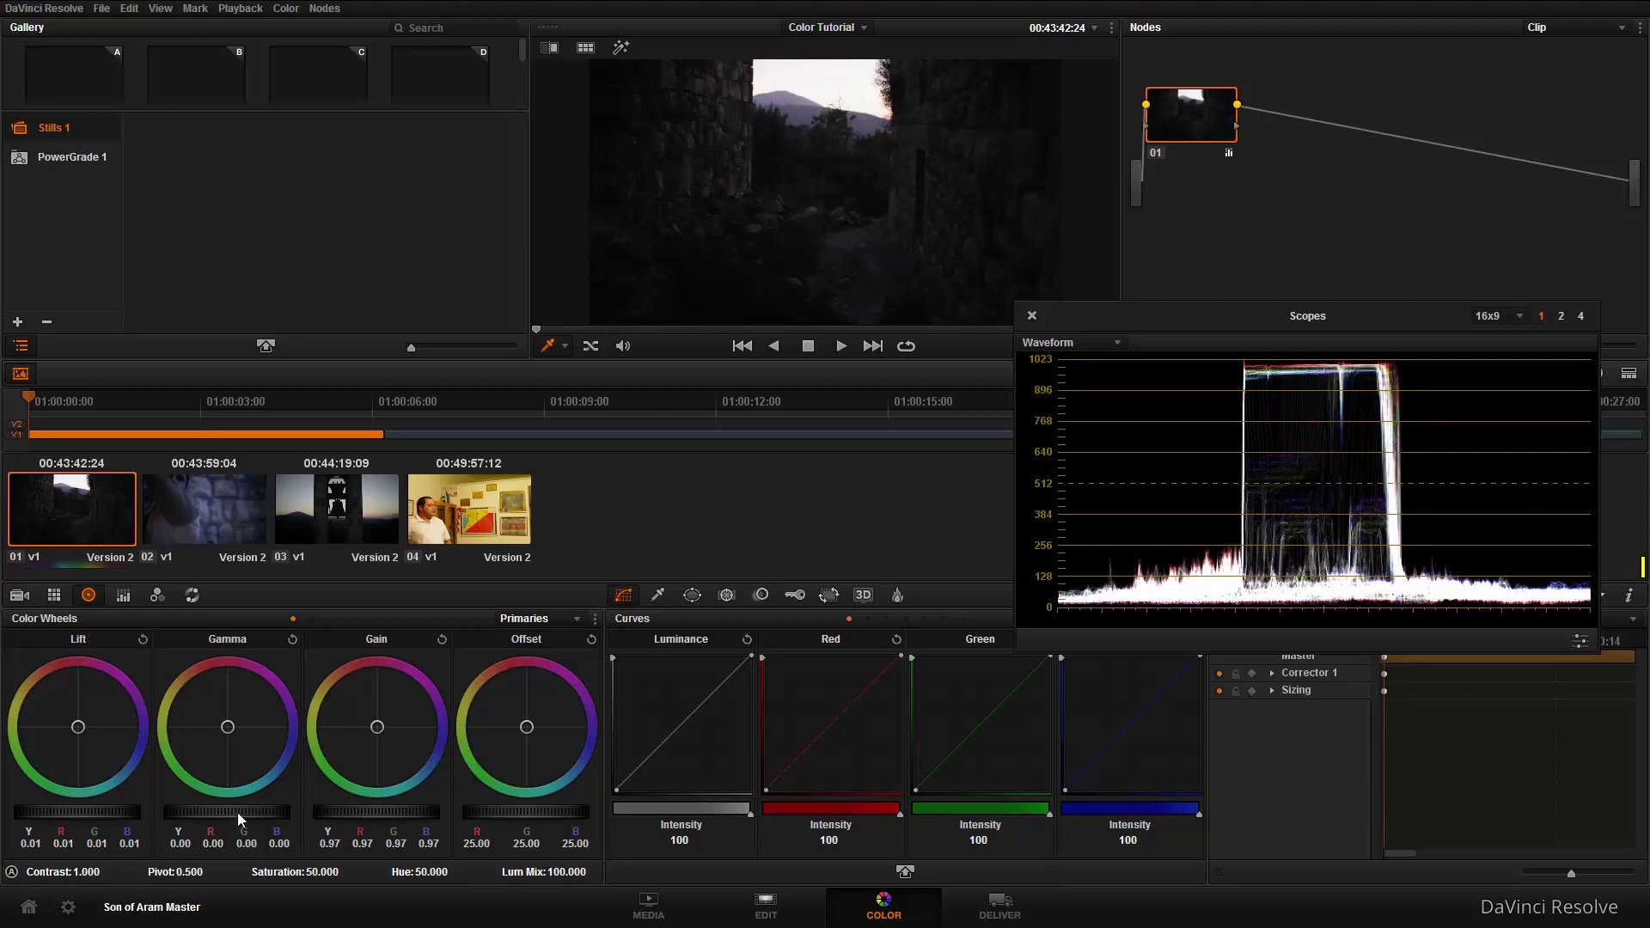
{"action": "left_click_drag", "start_coordinate": [214, 813], "coordinate": [209, 813]}
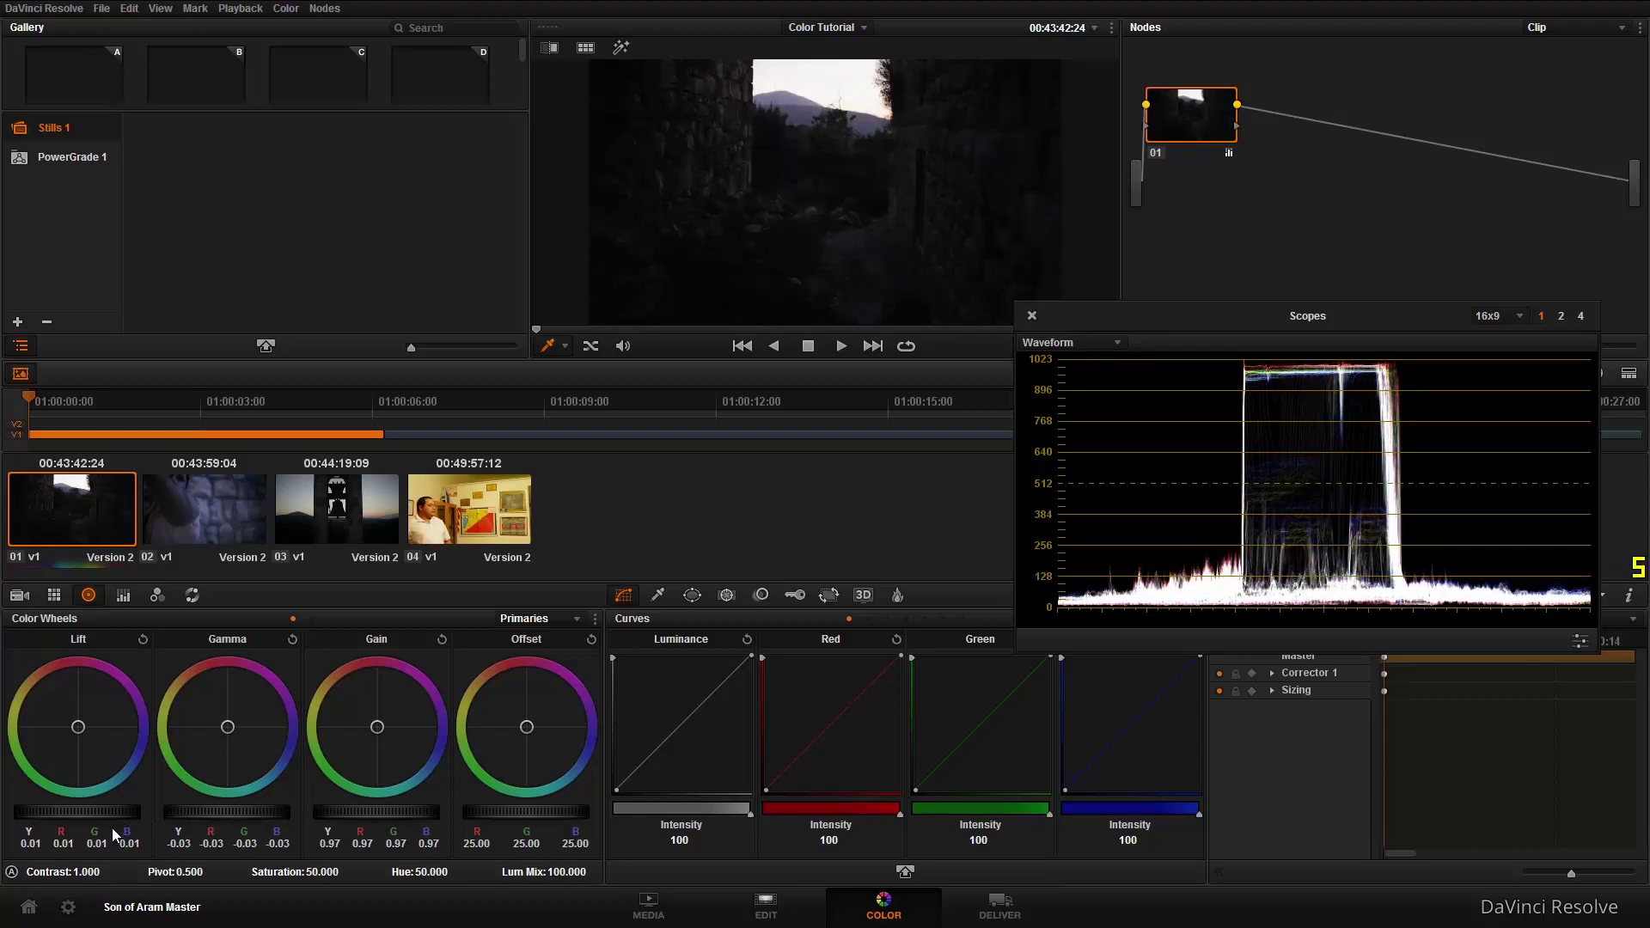
{"action": "mouse_move", "coordinate": [60, 811]}
{"action": "left_mouse_down"}
{"action": "mouse_move", "coordinate": [95, 812]}
{"action": "mouse_move", "coordinate": [54, 815]}
{"action": "left_mouse_up"}
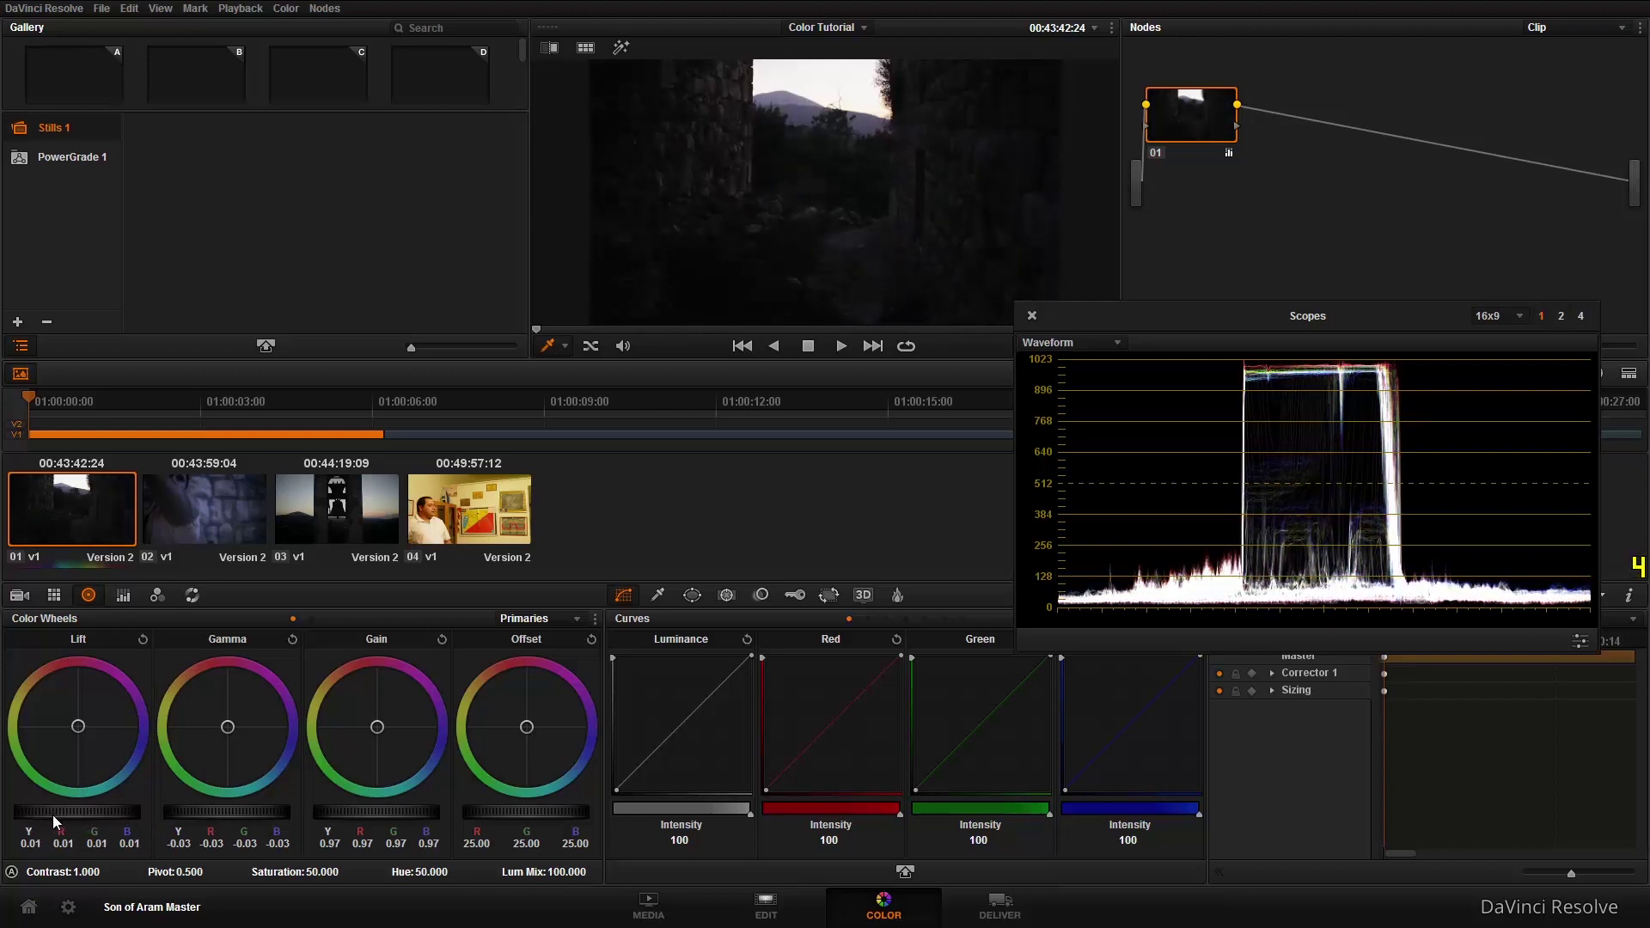
Label the first node "Balance".
{"action": "right_click", "coordinate": [1185, 128]}
{"action": "left_click", "coordinate": [1194, 135]}
{"action": "type", "text": "Balance"}
{"action": "key", "text": "Return"}
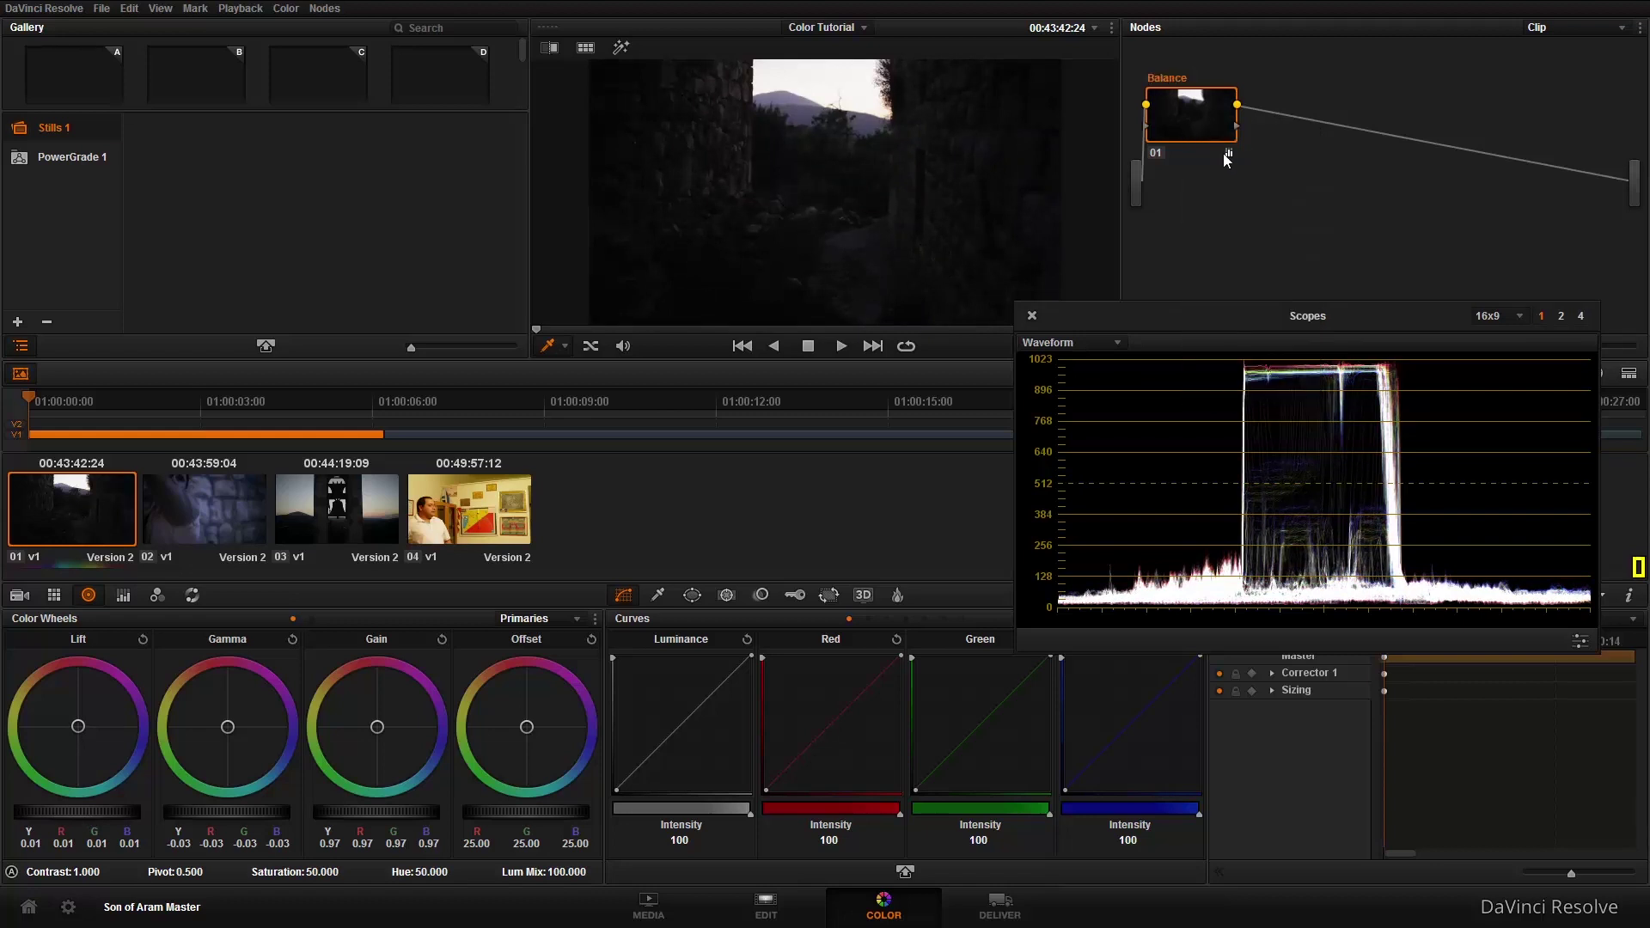
Add a serial node after the Balance node and label it "Curves".
{"action": "key", "text": "alt+s"}
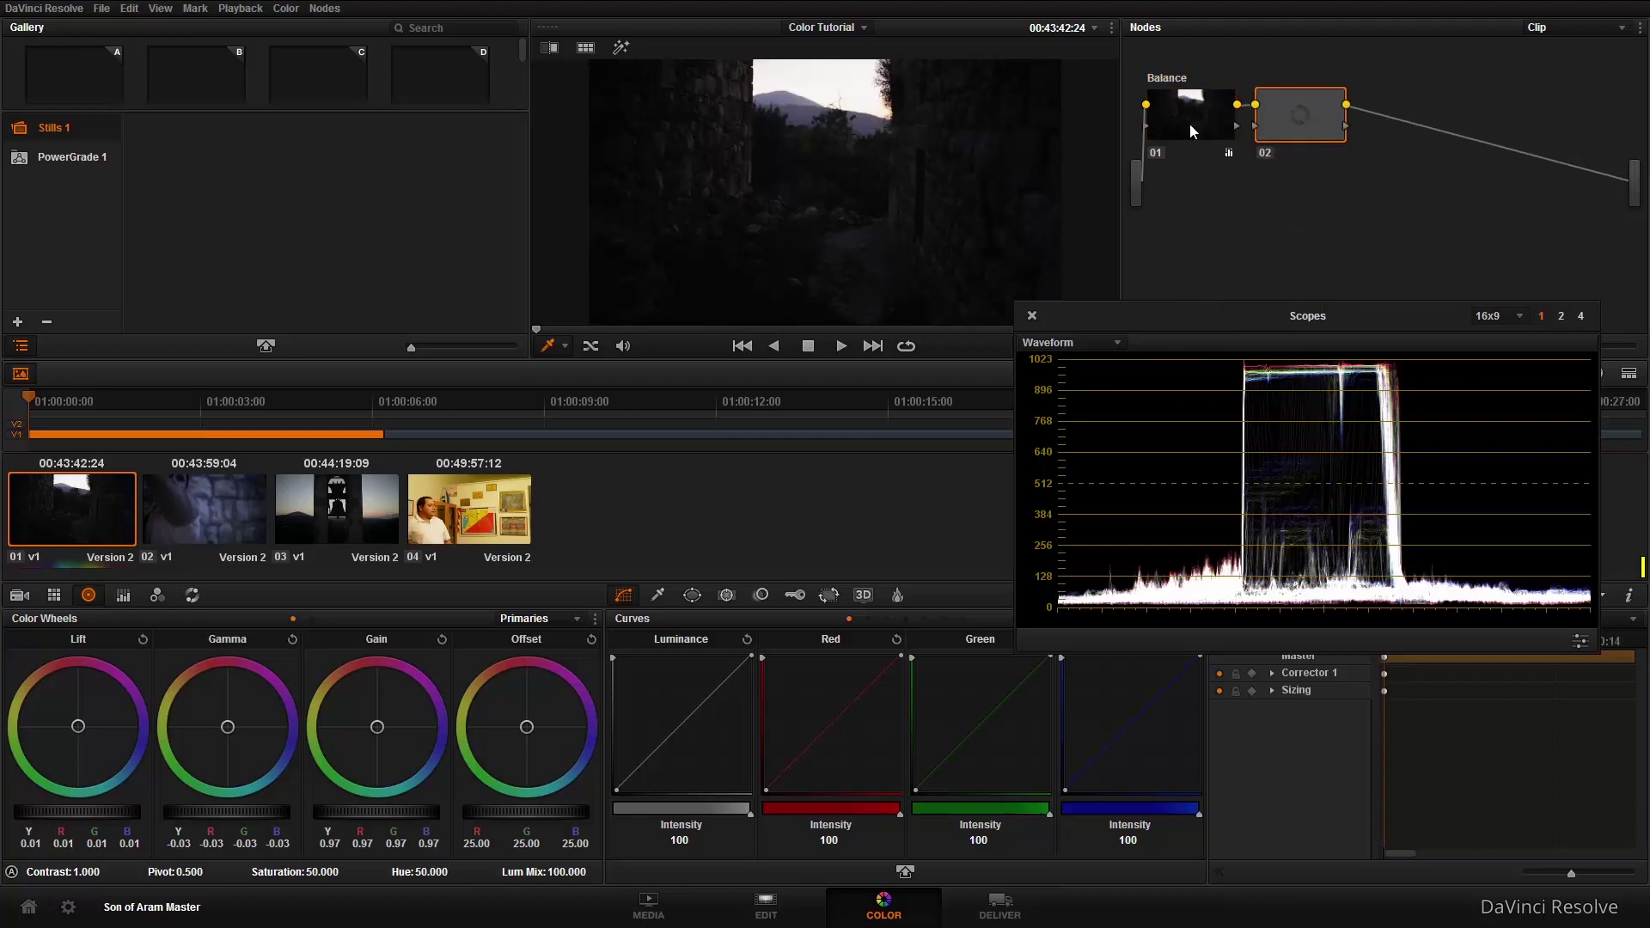
{"action": "right_click", "coordinate": [1320, 112]}
{"action": "left_click", "coordinate": [1316, 125]}
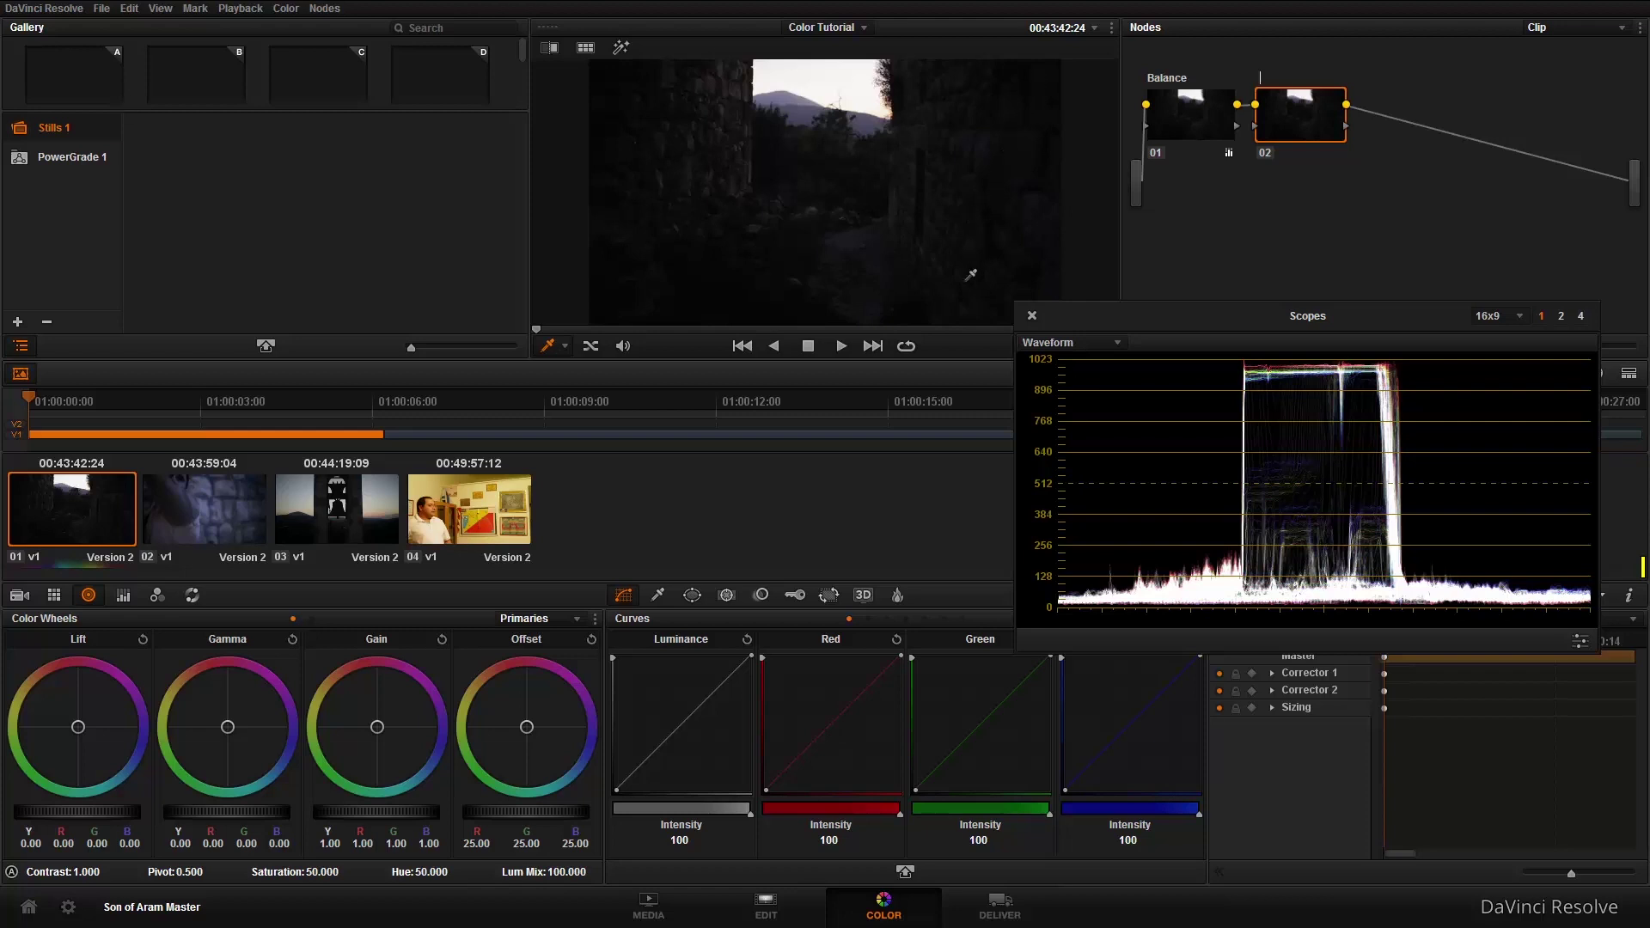
{"action": "type", "text": "es"}
{"action": "key", "text": "Return"}
Move the scopes window clear of the curves and turn off Gang Custom Curves.
{"action": "left_click_drag", "start_coordinate": [1203, 336], "coordinate": [1235, 272]}
{"action": "left_click", "coordinate": [1199, 622]}
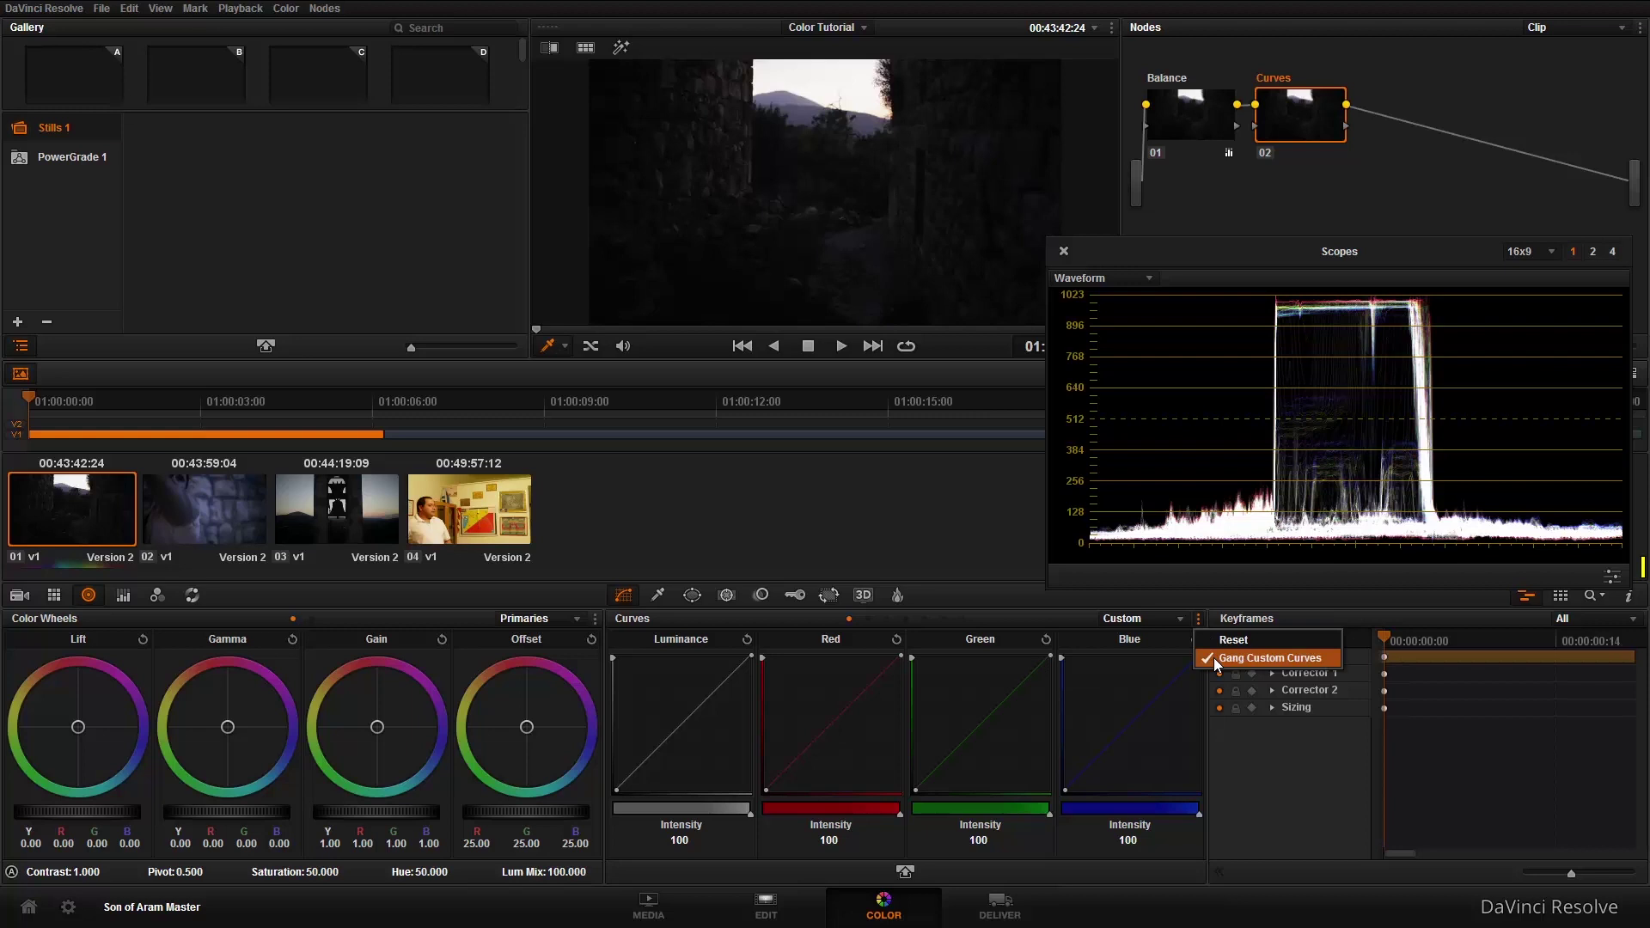
{"action": "left_click", "coordinate": [1213, 657]}
Try a strong lift on the Luminance curve alone and on all ganged curves, resetting the curves after each.
{"action": "left_click_drag", "start_coordinate": [653, 749], "coordinate": [653, 666]}
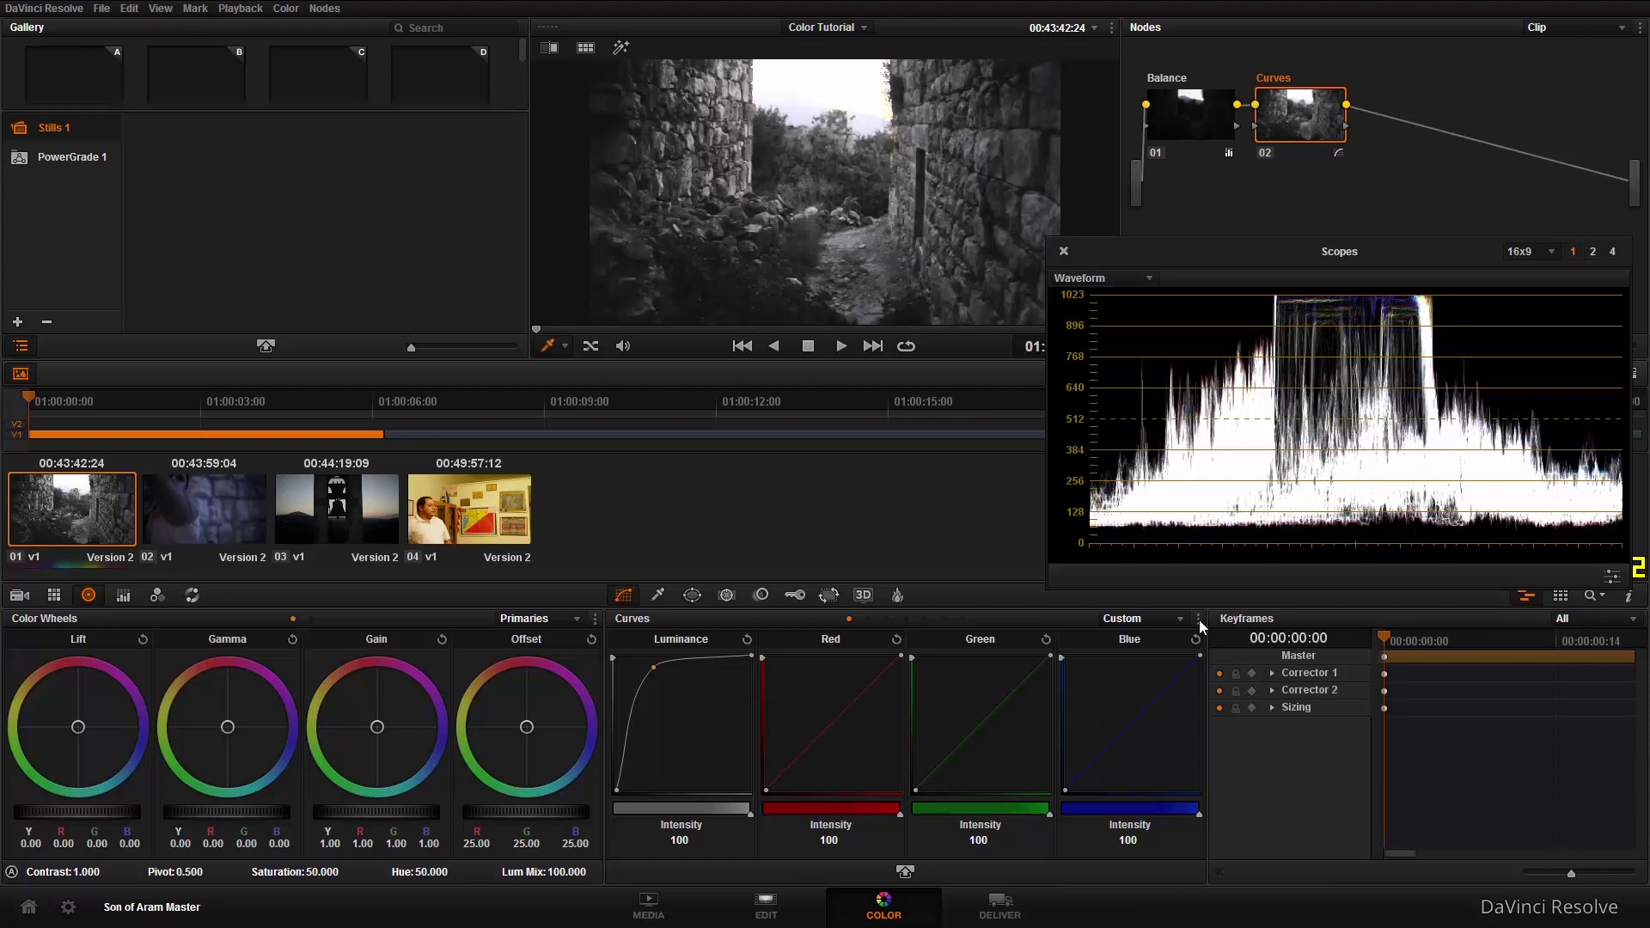
{"action": "left_click", "coordinate": [747, 639]}
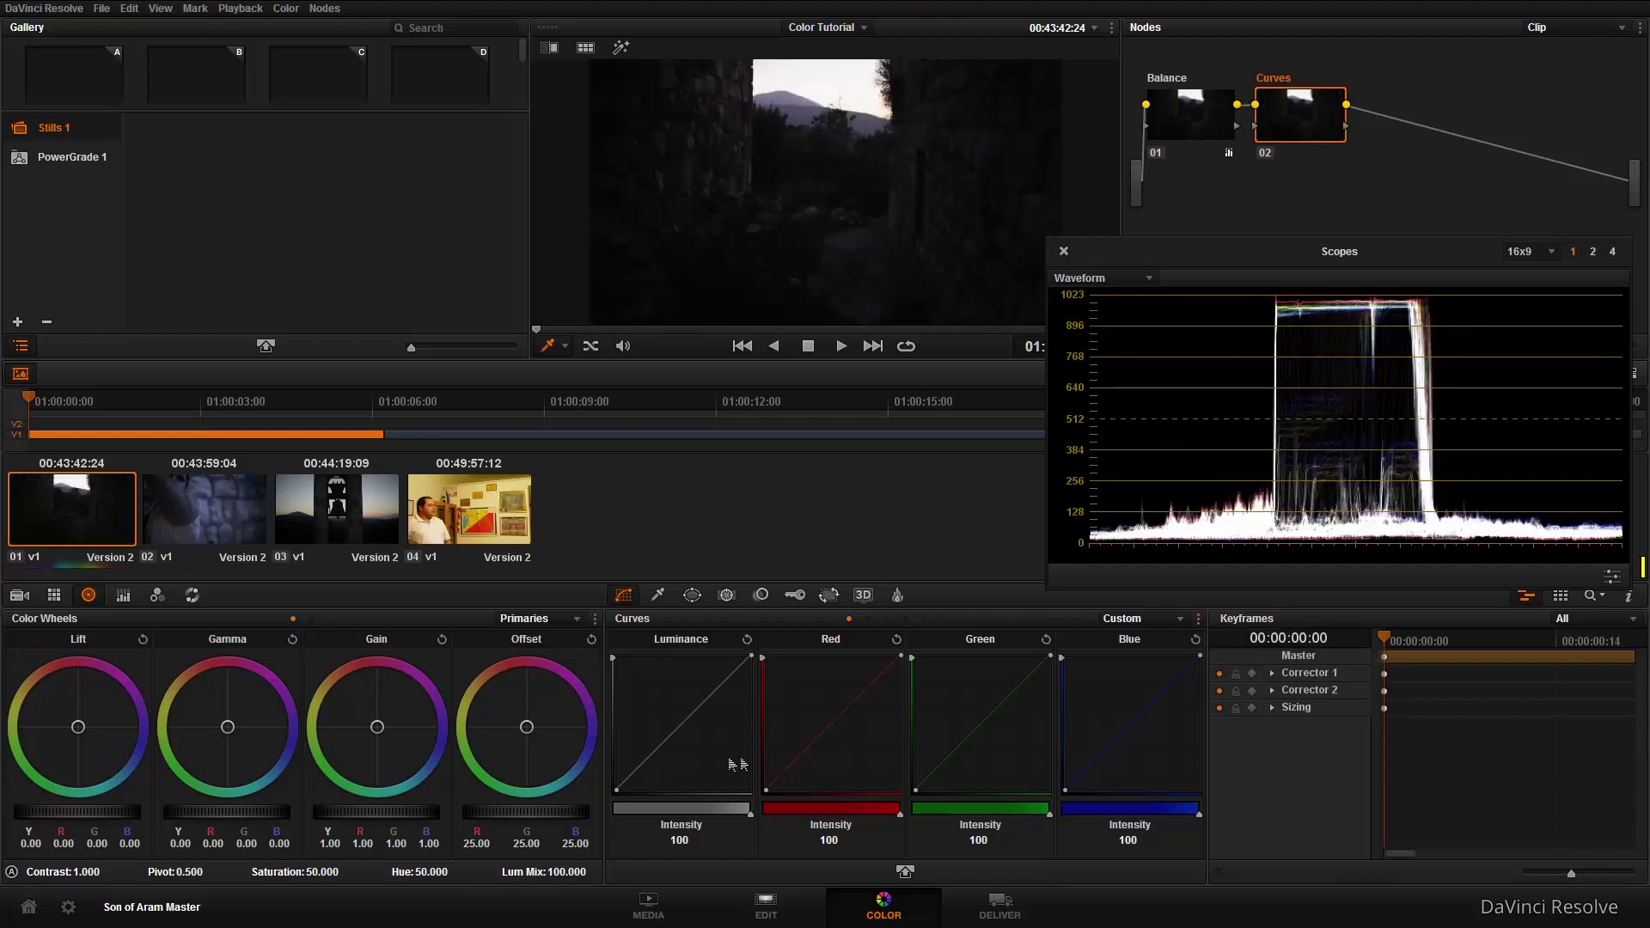
{"action": "left_click_drag", "start_coordinate": [655, 747], "coordinate": [642, 679]}
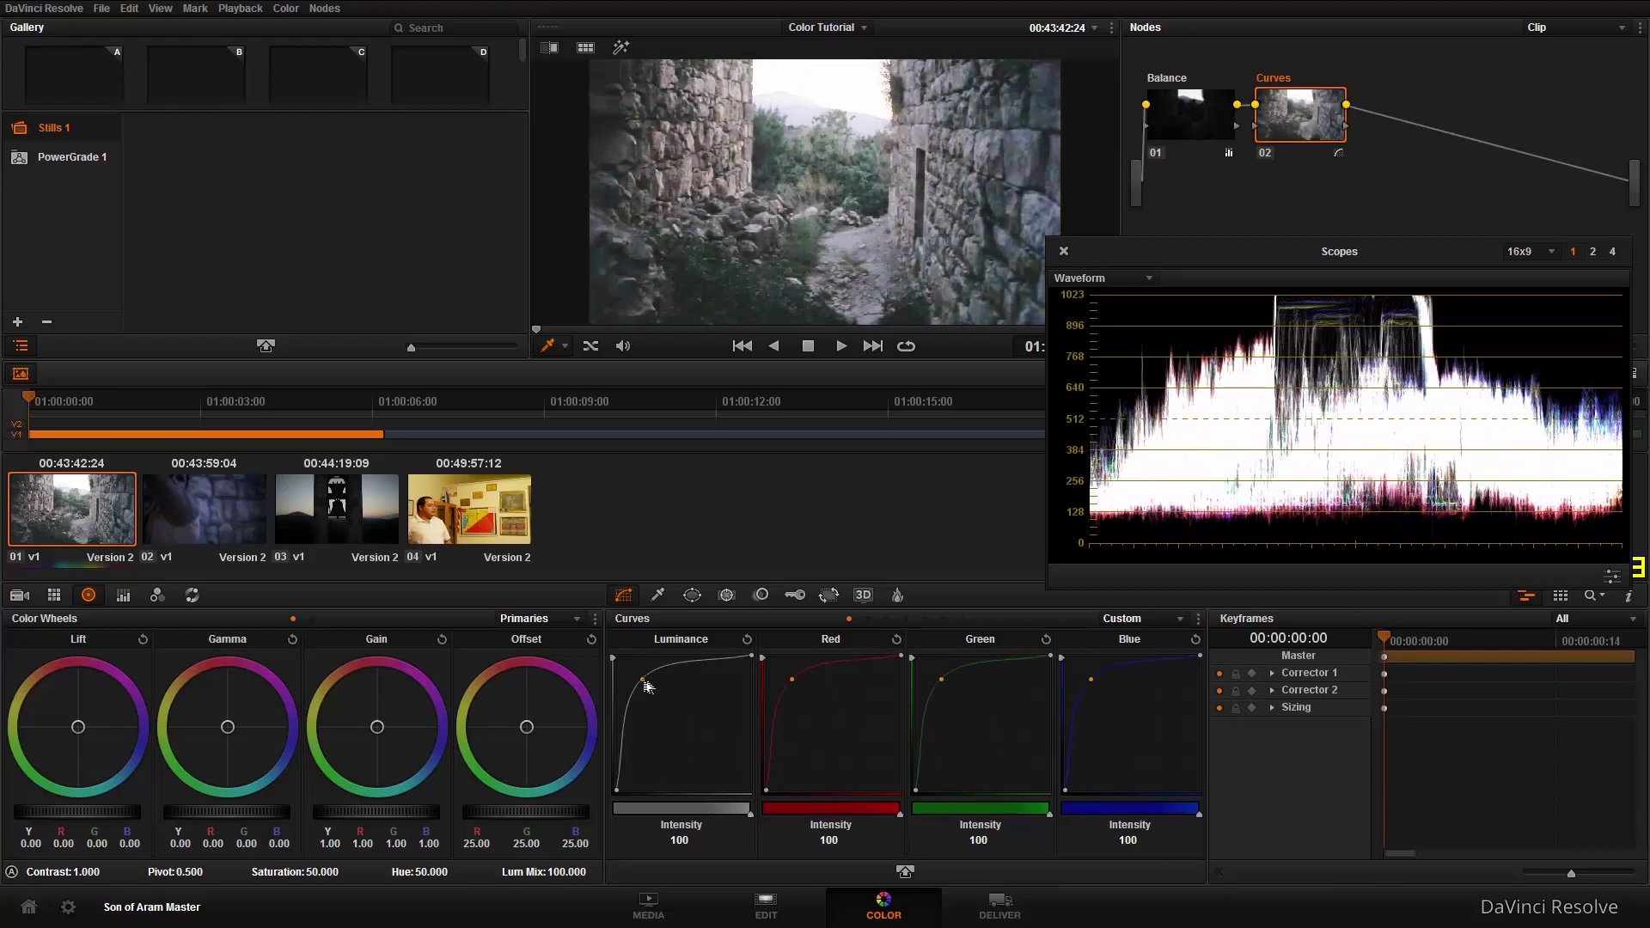
{"action": "left_click", "coordinate": [1196, 639]}
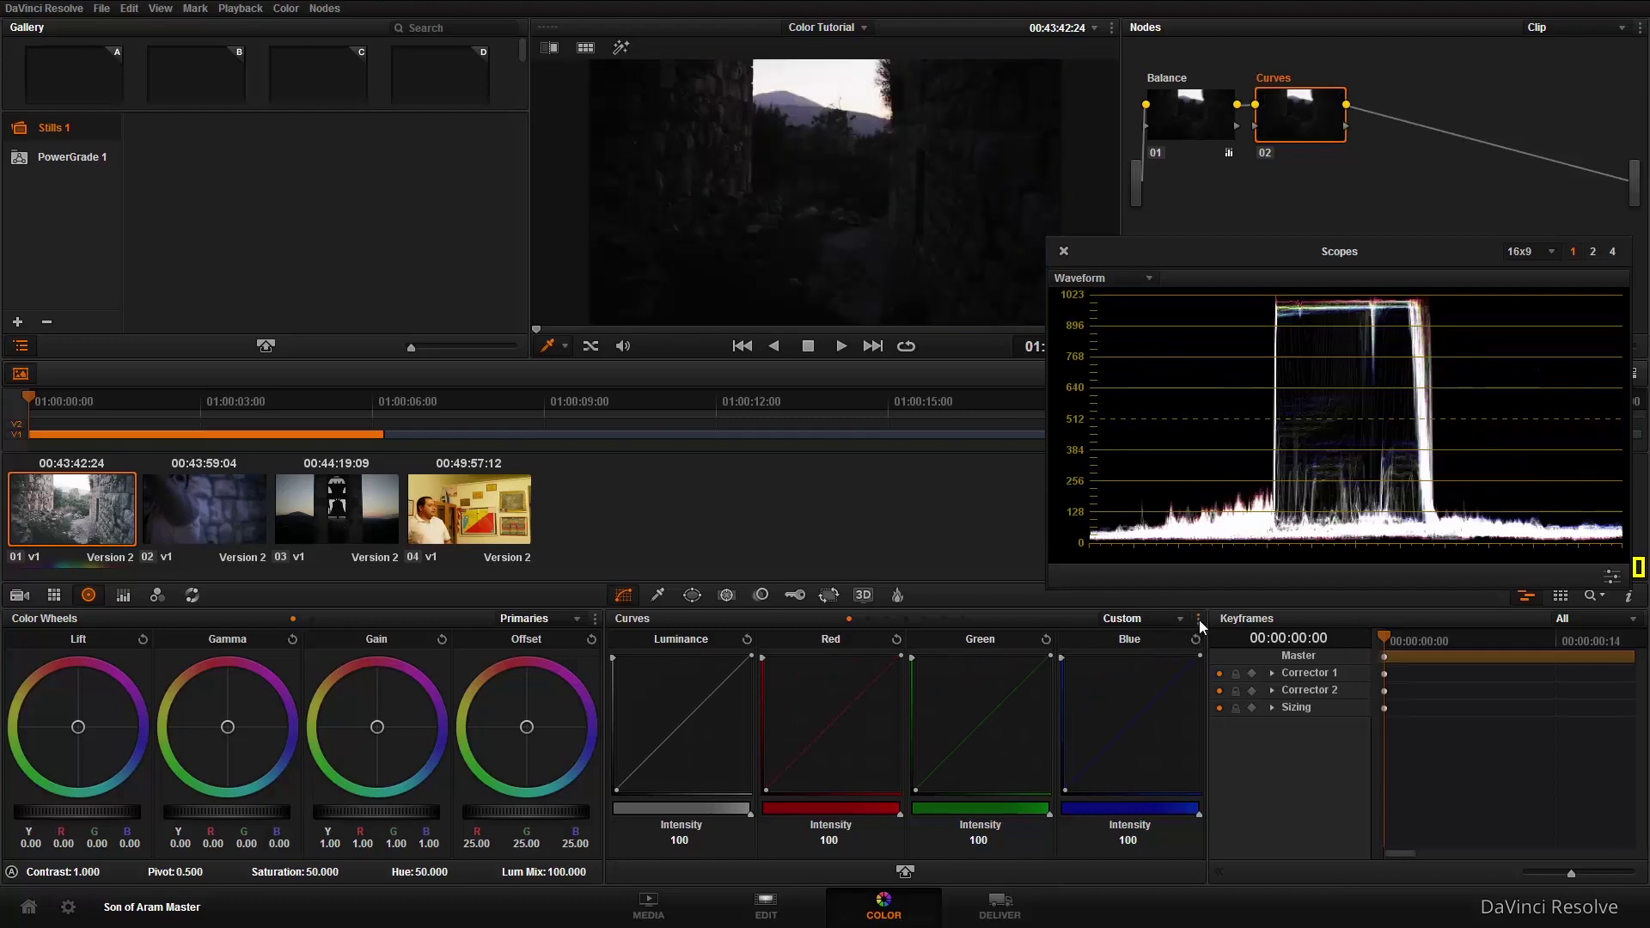
Raise the shadow part of the unganged Luminance curve moderately to brighten the dark stone walls.
{"action": "left_click_drag", "start_coordinate": [641, 740], "coordinate": [641, 709]}
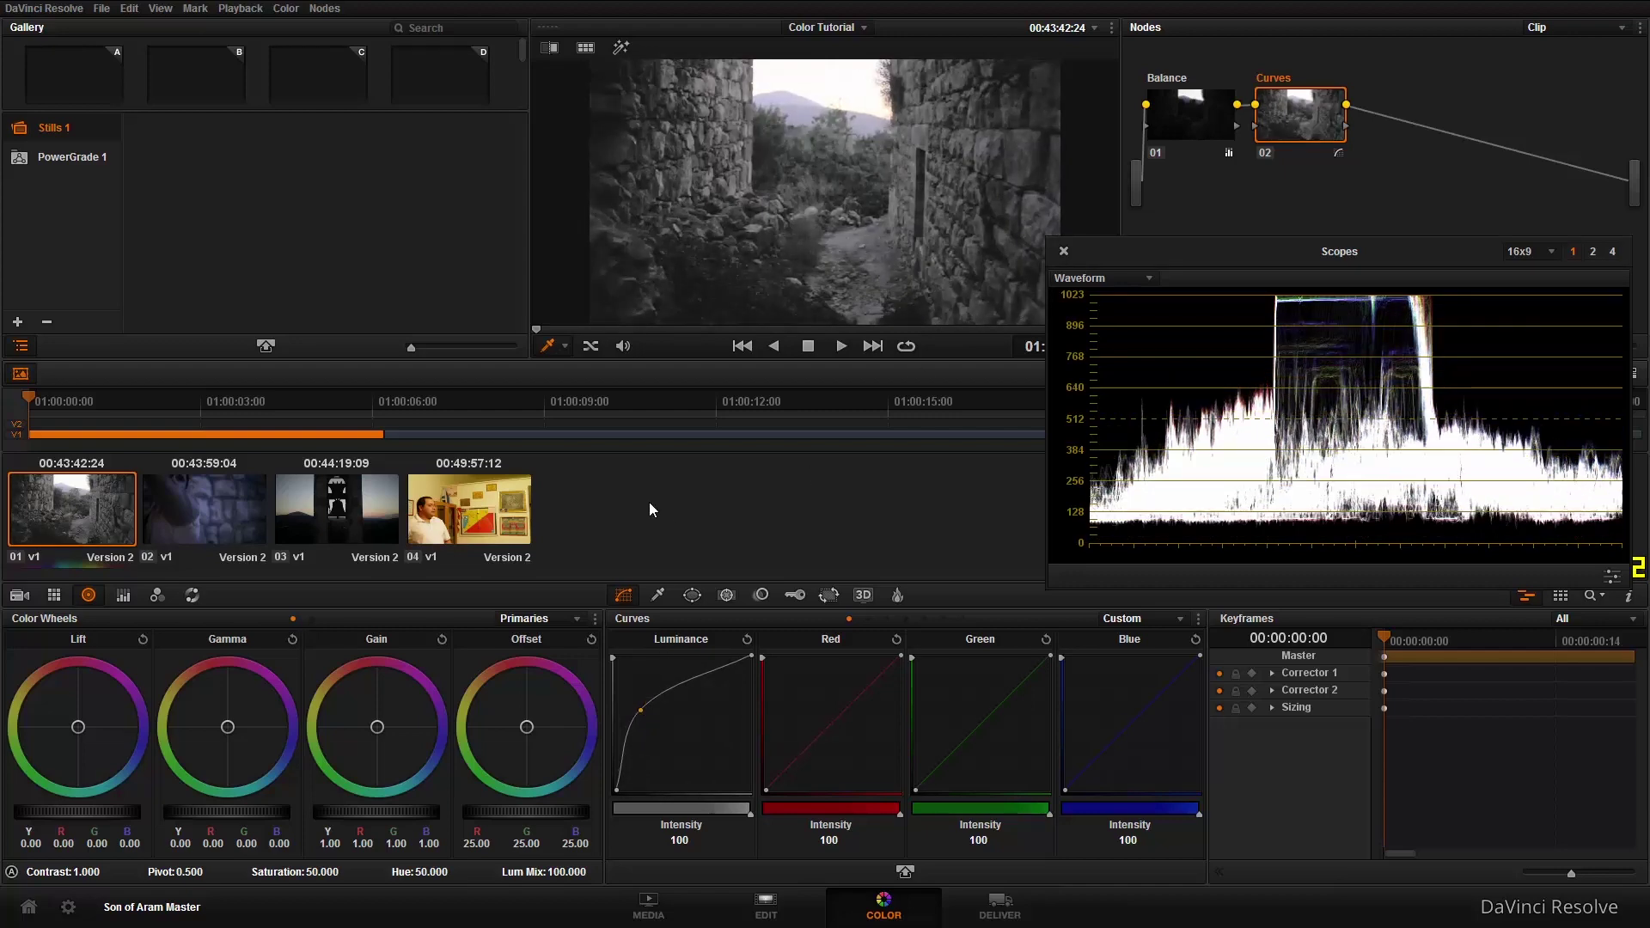
Reset the Luminance curve of the Curves node, clearing the shadow lift and the trial control point.
{"action": "left_click", "coordinate": [747, 639]}
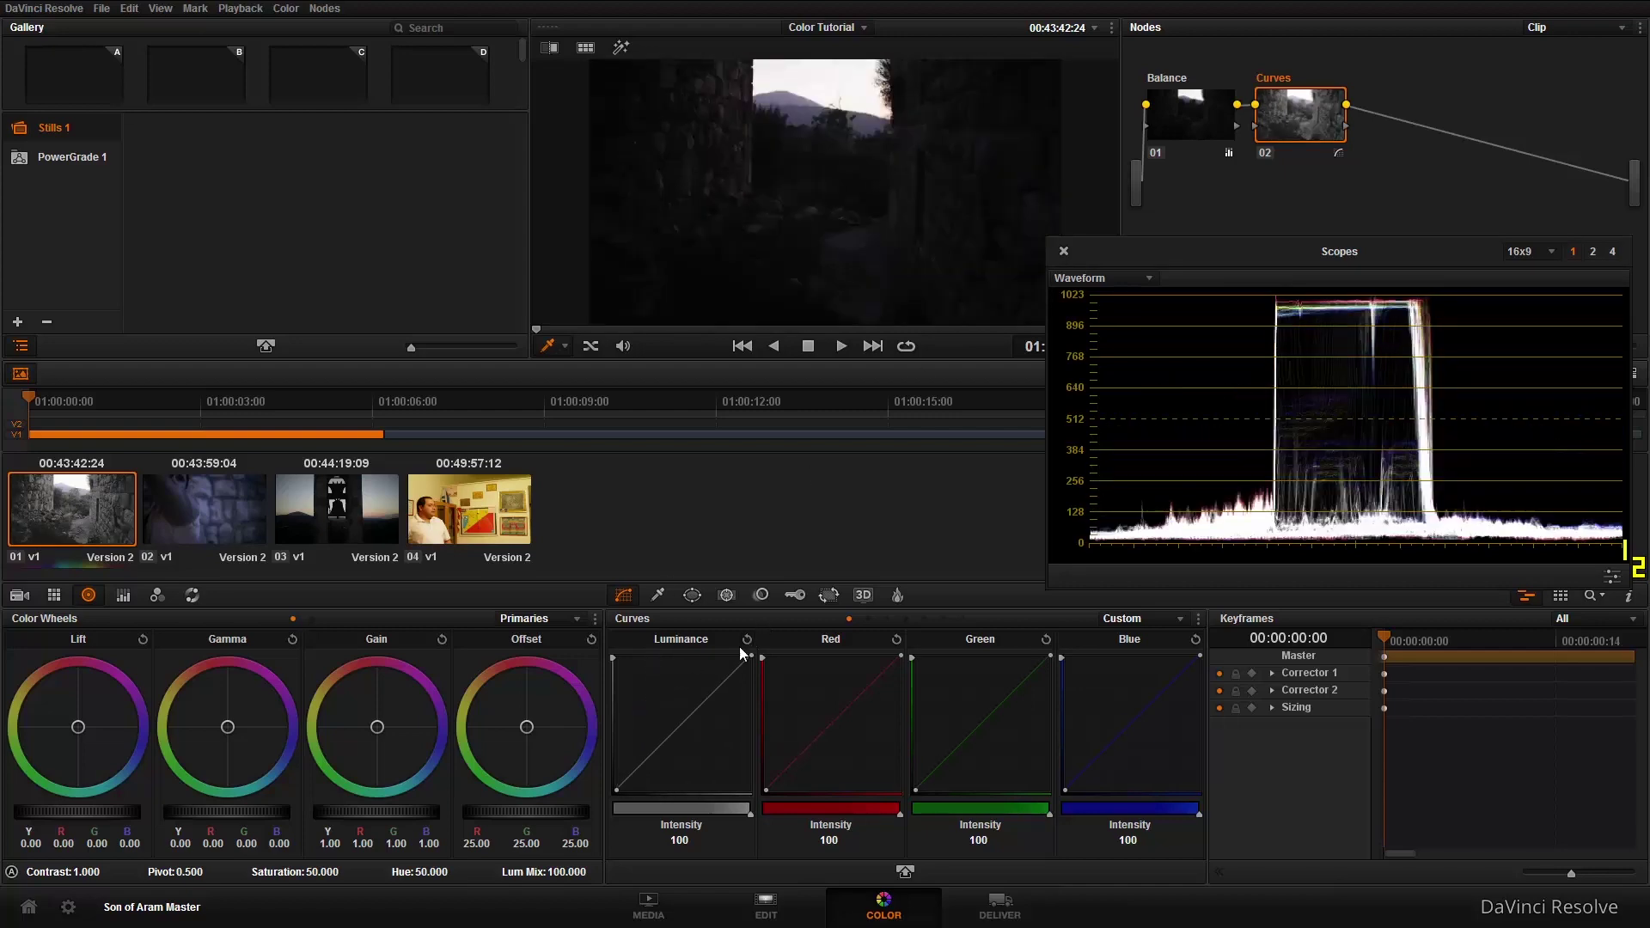
{"action": "left_click", "coordinate": [645, 760]}
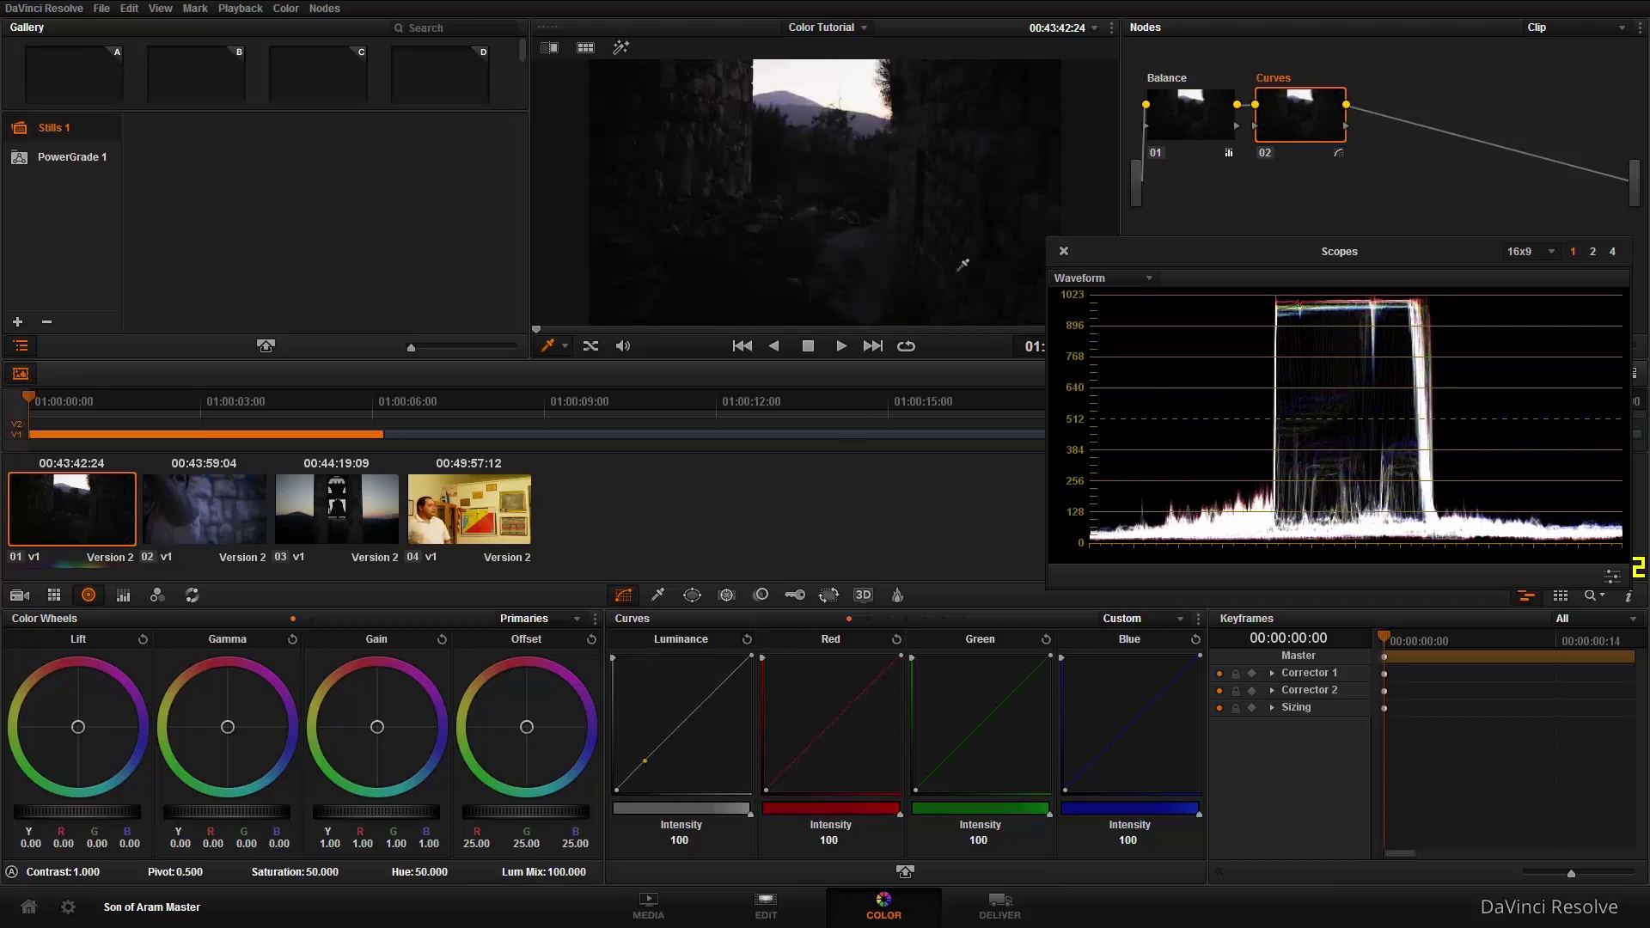
{"action": "left_click", "coordinate": [748, 637]}
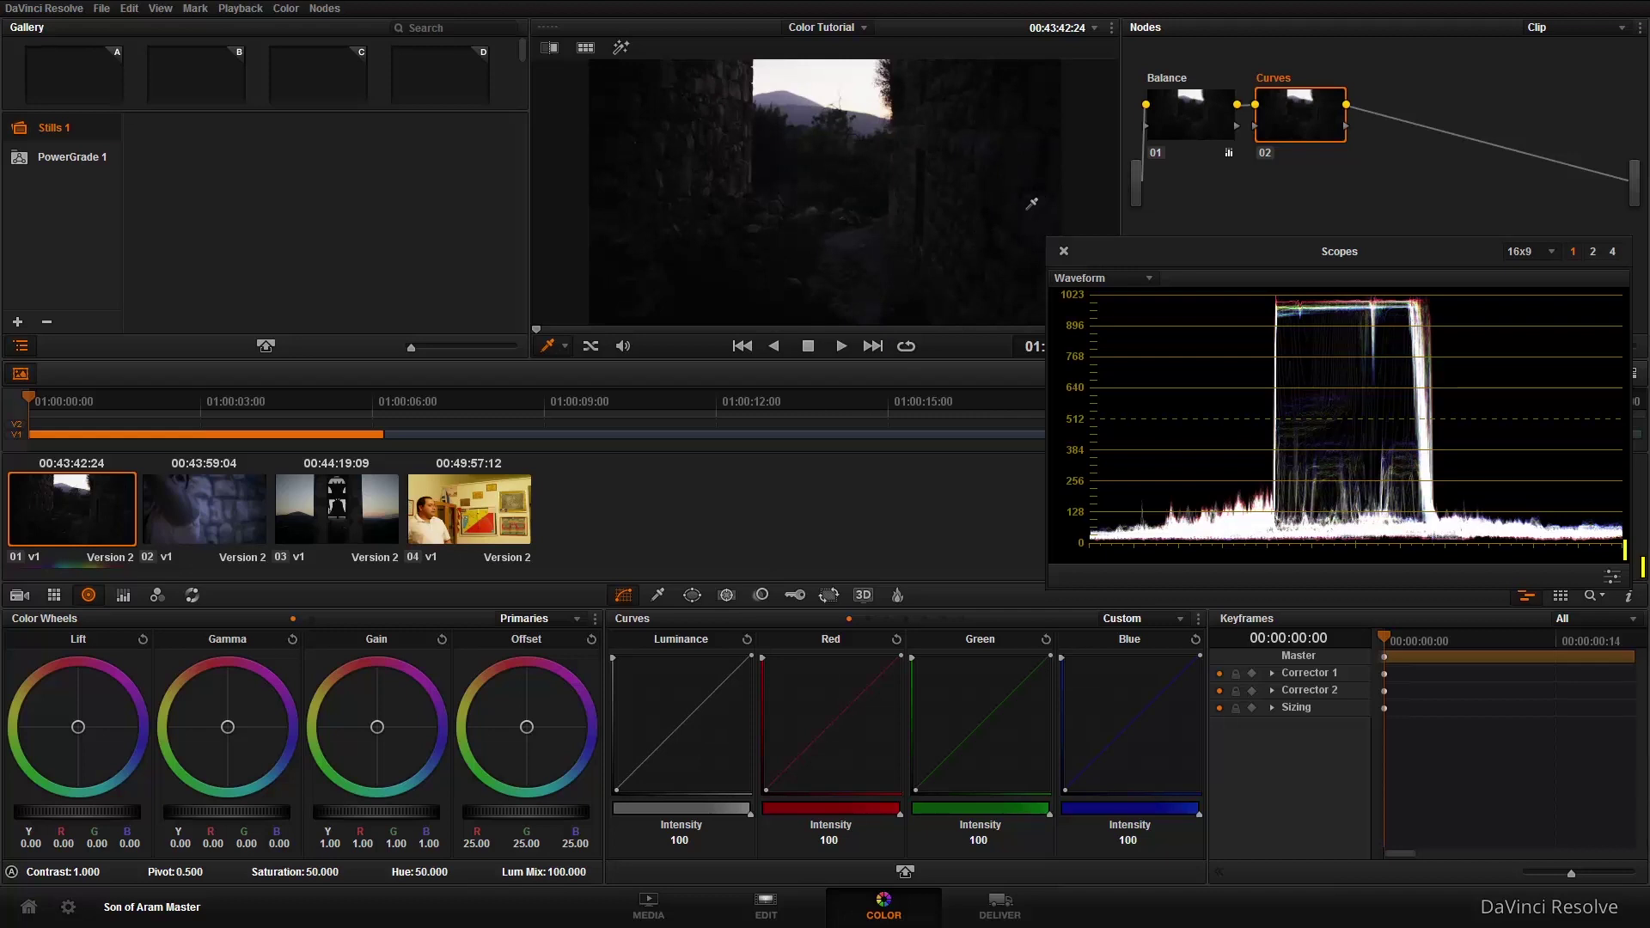
Sample the dark stone wall onto the curves, lift the Luminance shadows slightly, compare with the node disabled, and pull the darkest point back down.
{"action": "left_click", "coordinate": [1037, 208]}
{"action": "left_click_drag", "start_coordinate": [622, 784], "coordinate": [643, 758]}
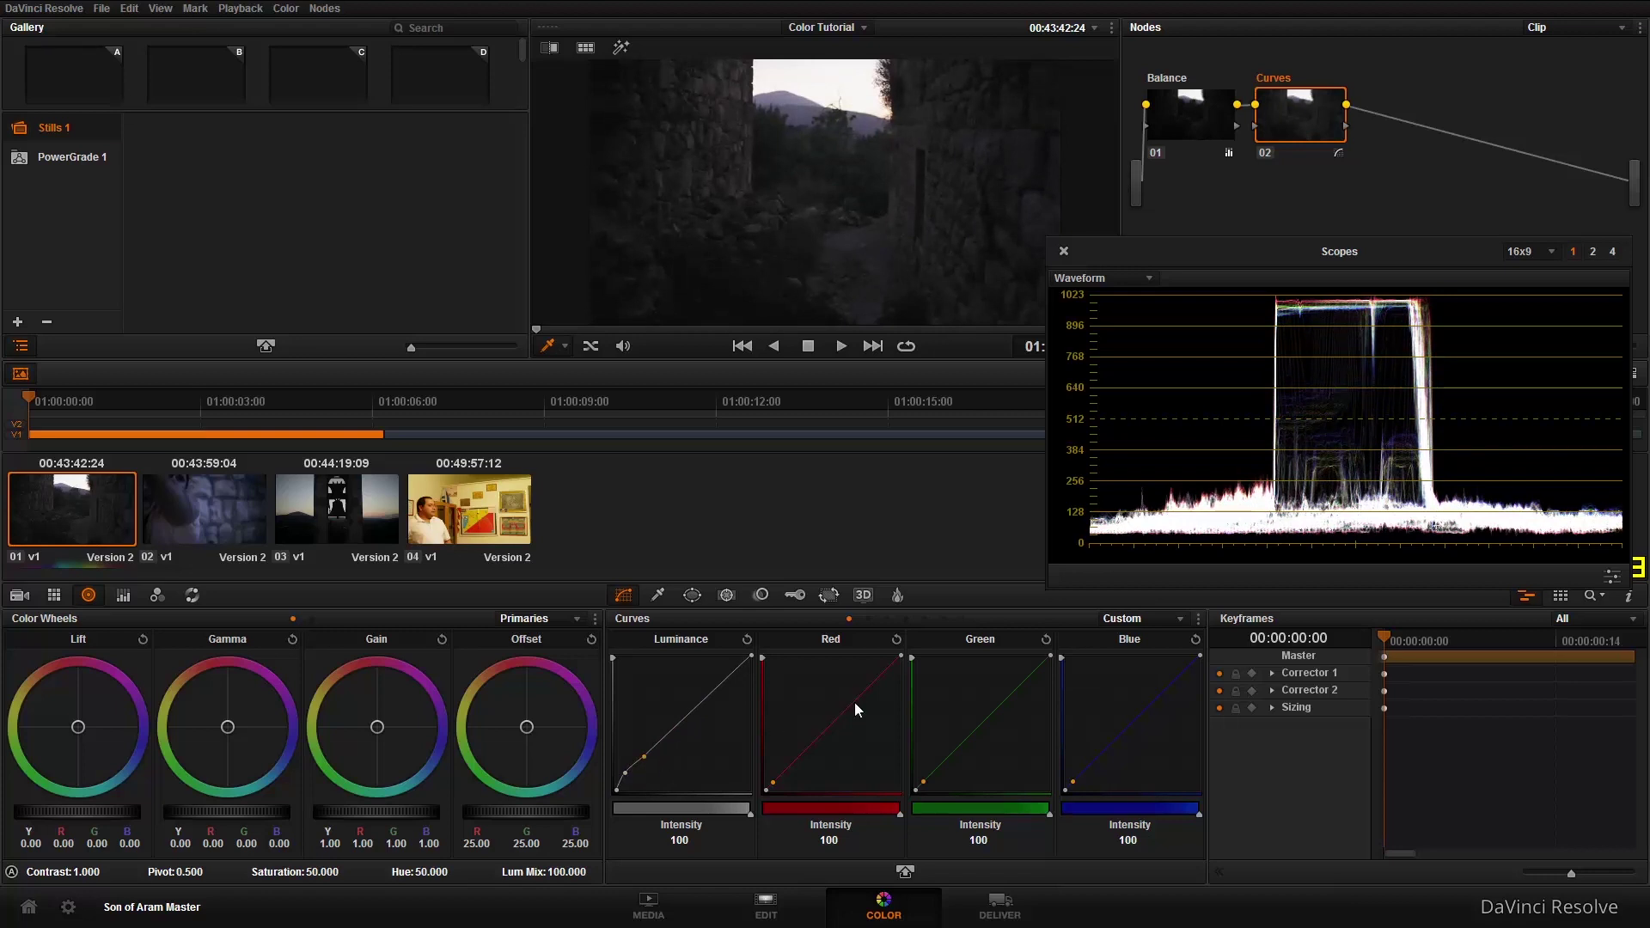
{"action": "key", "text": "ctrl+d"}
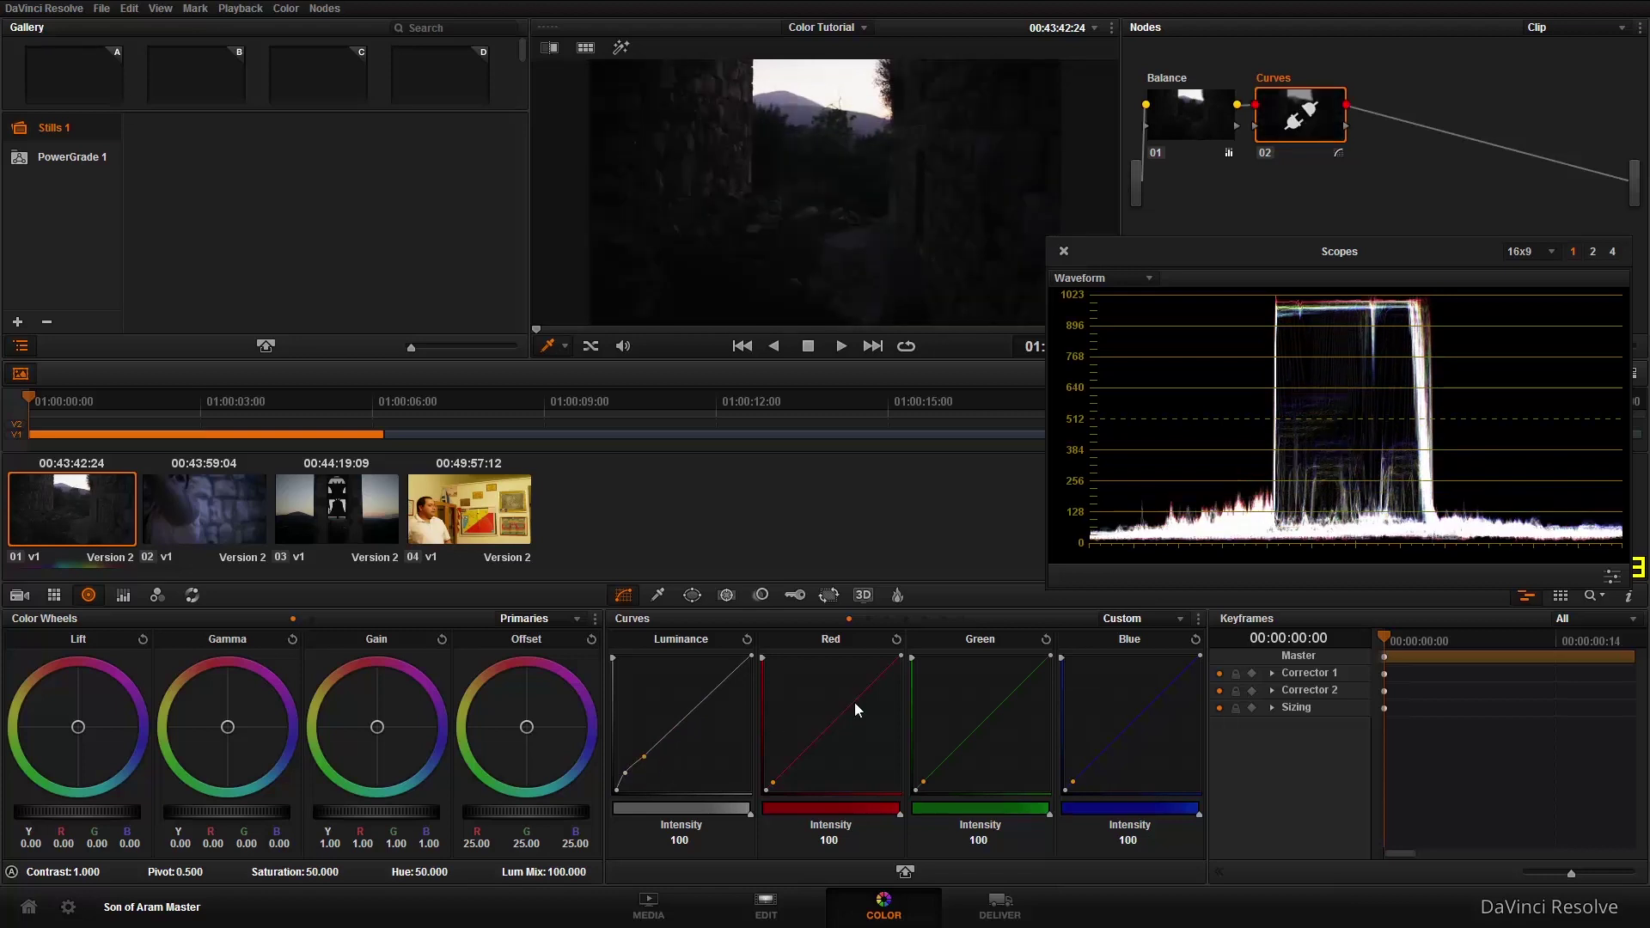
{"action": "key", "text": "ctrl+d"}
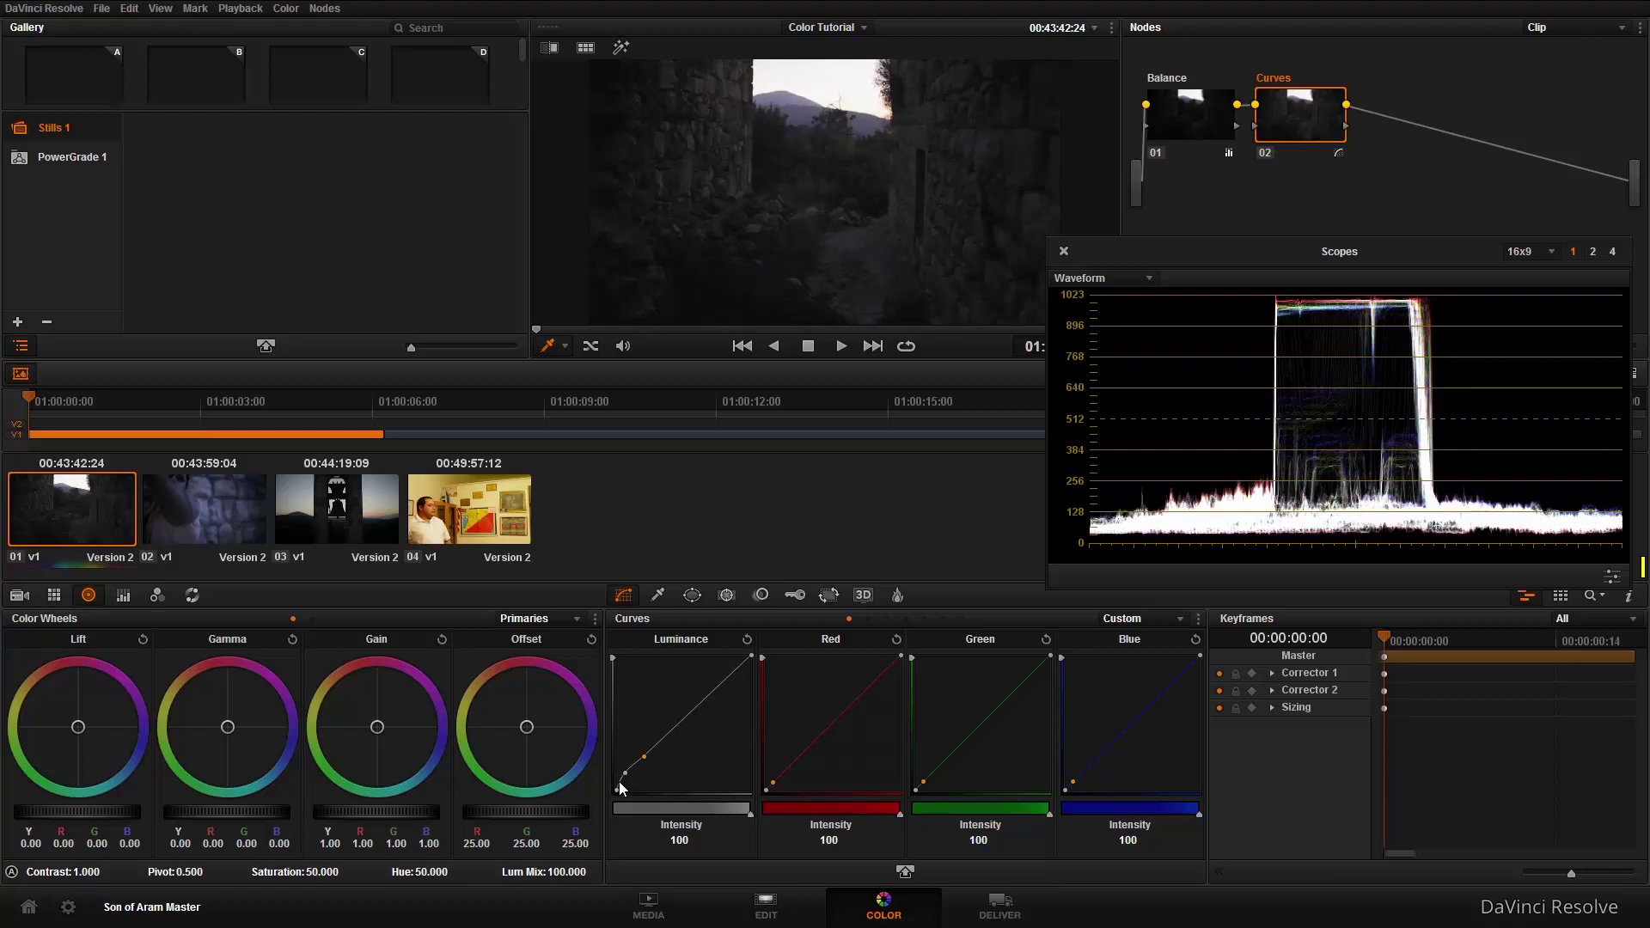
{"action": "left_click_drag", "start_coordinate": [620, 779], "coordinate": [621, 786]}
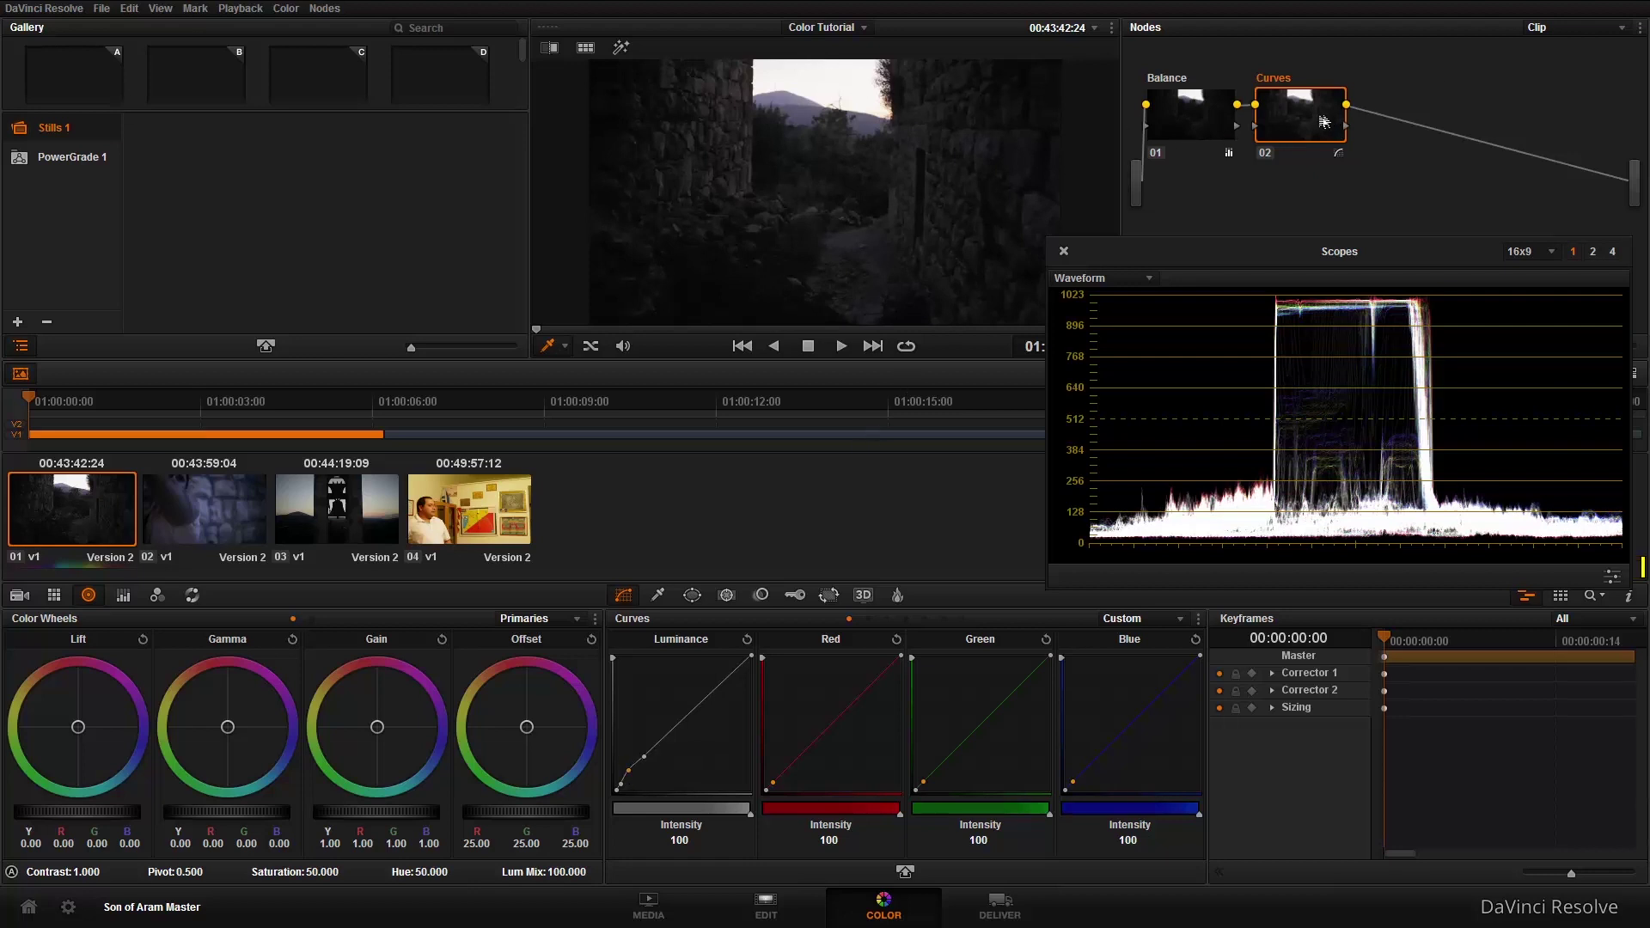
Try adding a serial node after the Curves node and delete it again.
{"action": "left_click_drag", "start_coordinate": [1313, 115], "coordinate": [1329, 114]}
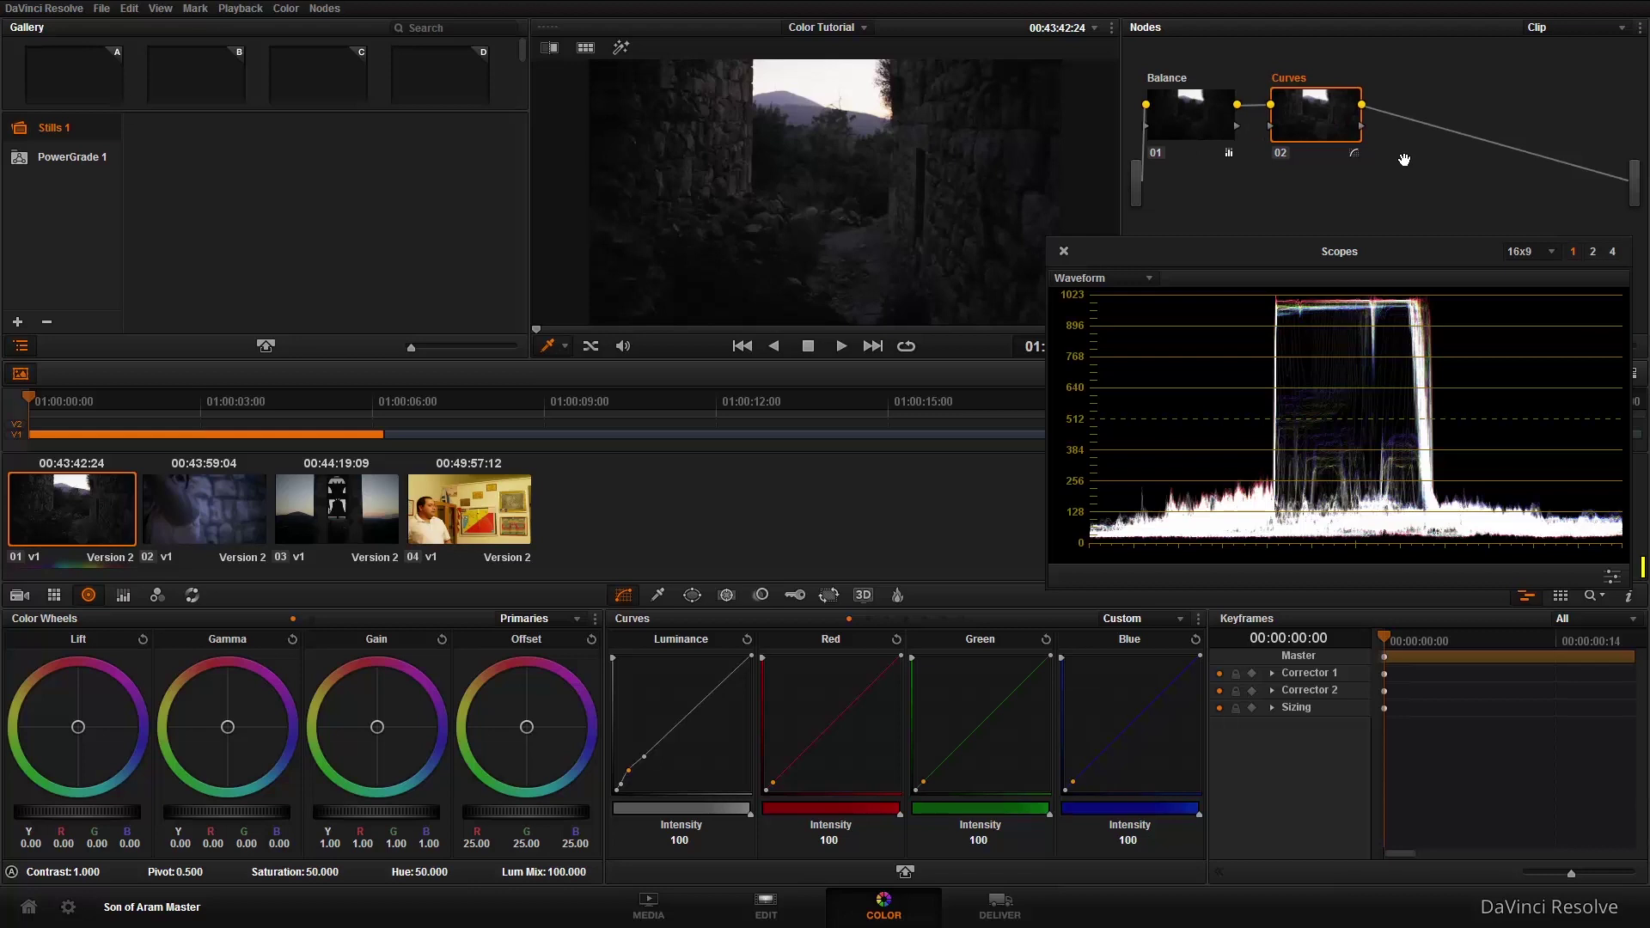
{"action": "key", "text": "alt+s"}
{"action": "right_click", "coordinate": [1437, 110]}
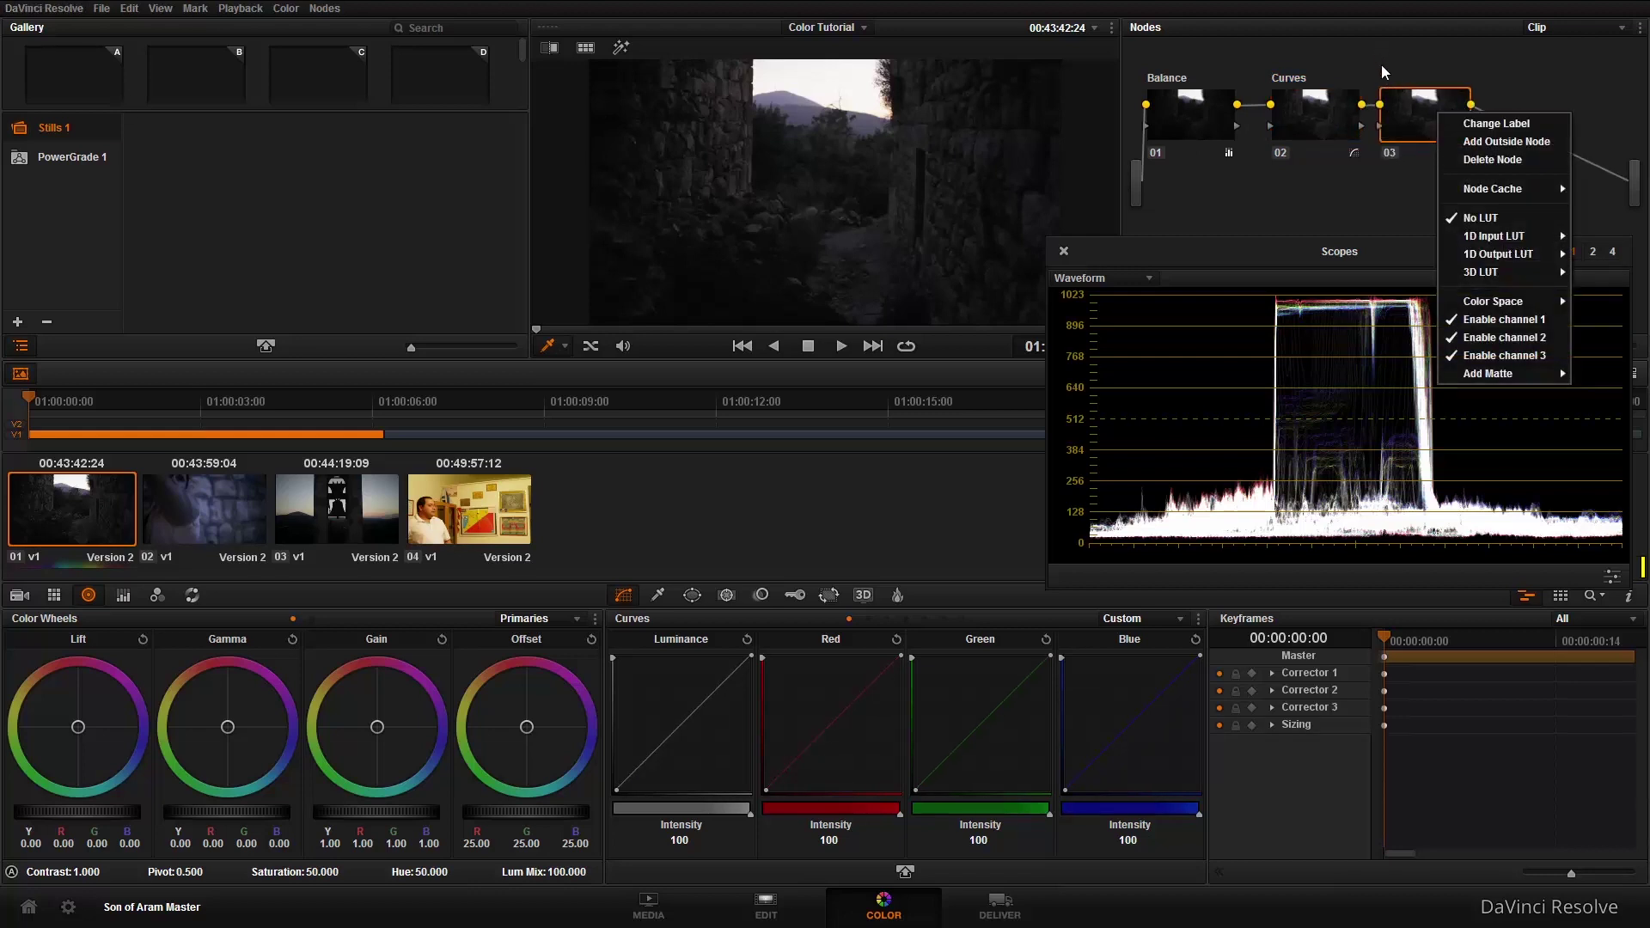
{"action": "left_click", "coordinate": [1377, 120]}
{"action": "key", "text": "Delete"}
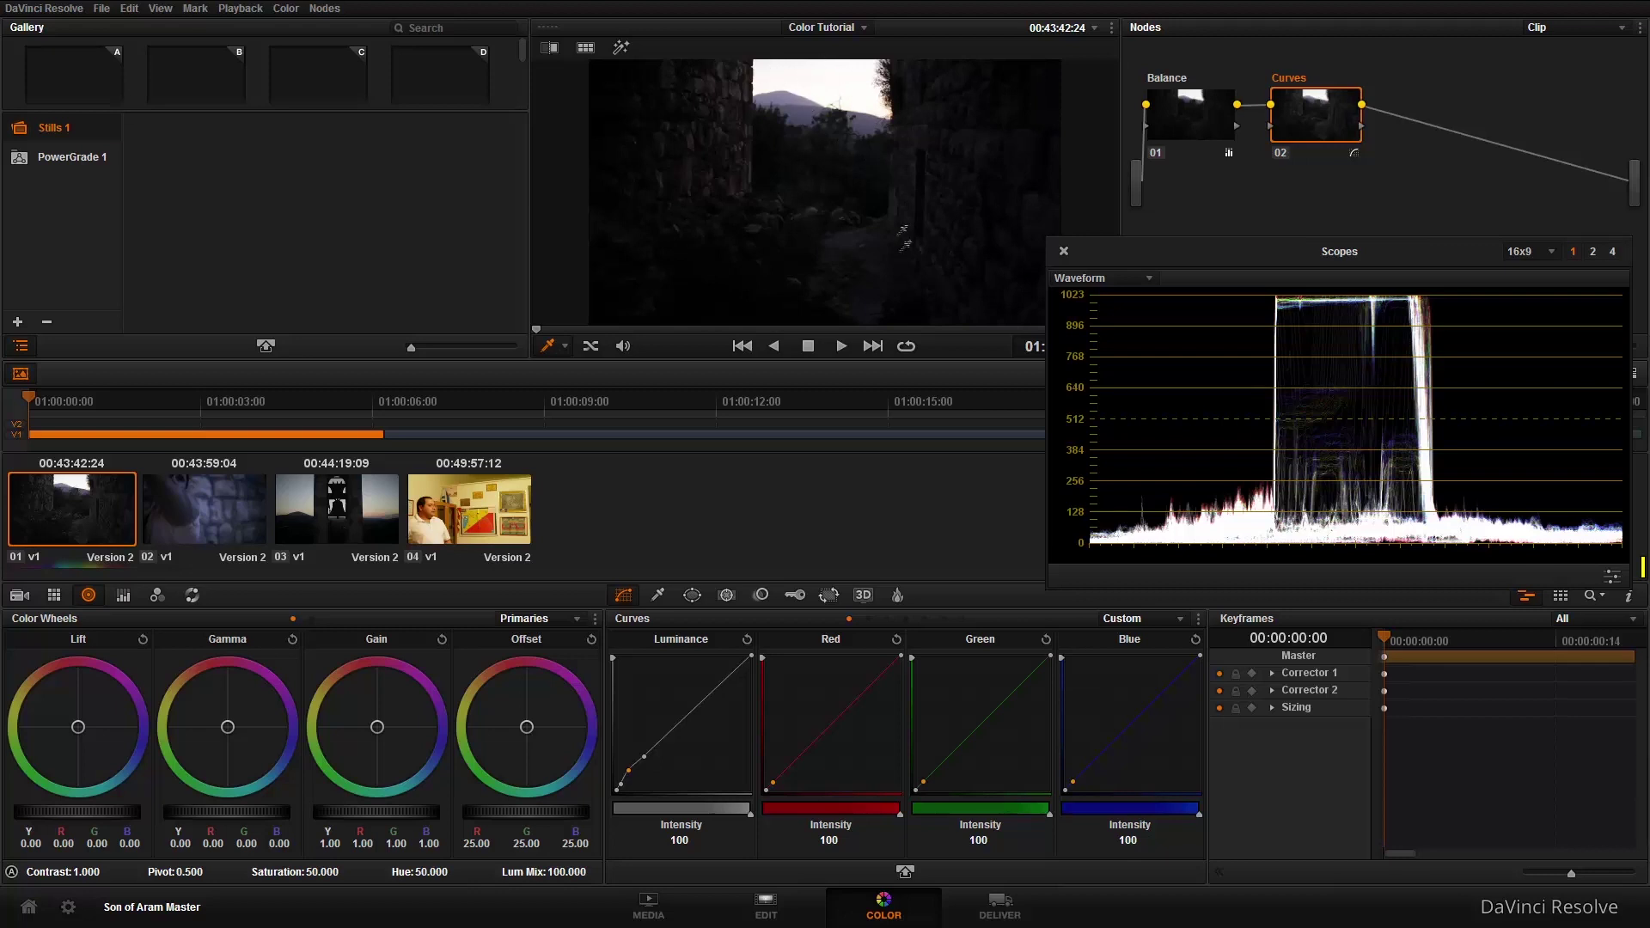
Restore the graded view, lower the Balance node's master Lift to 0.00 and reselect the Curves node.
{"action": "key", "text": "shift+d"}
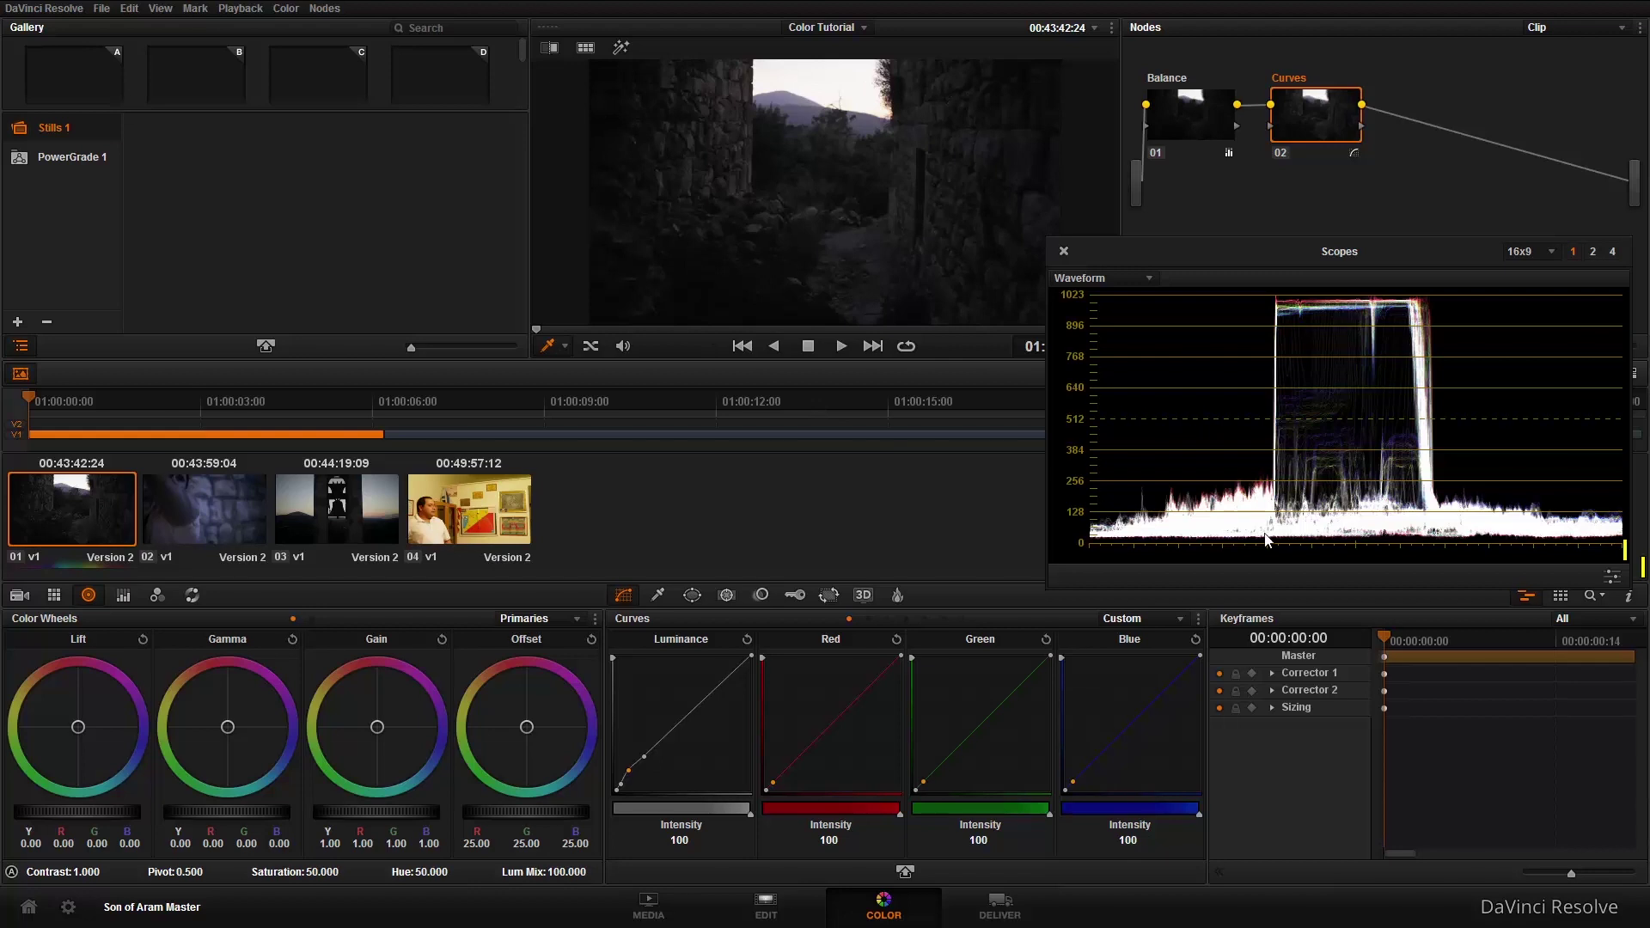
{"action": "left_click", "coordinate": [1195, 110]}
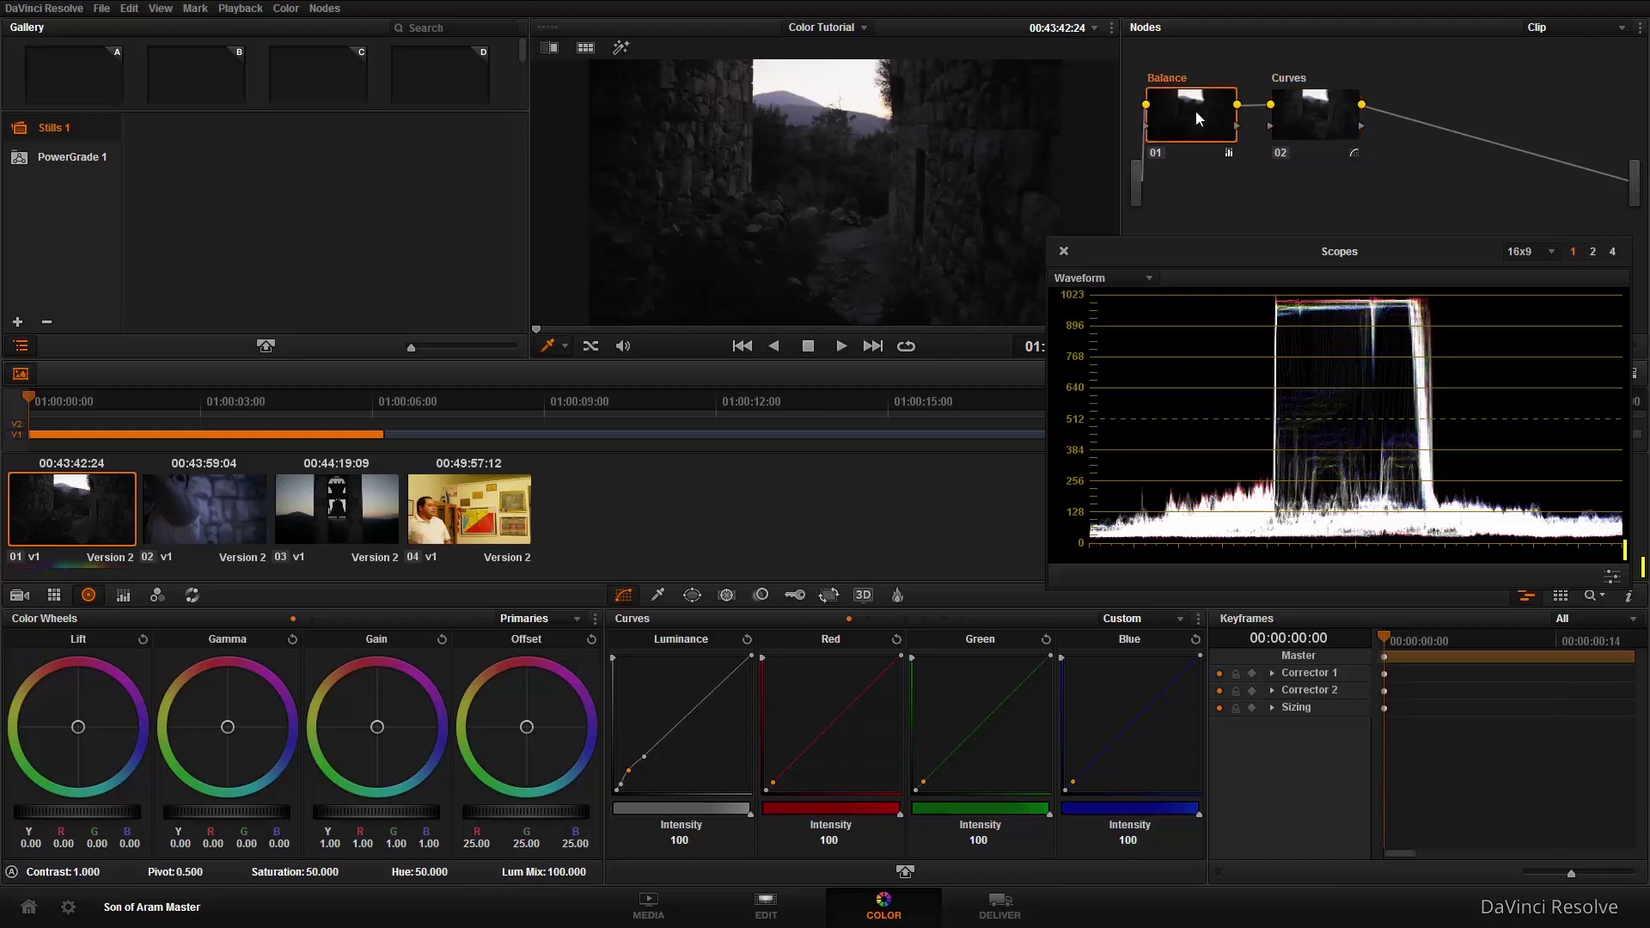
{"action": "left_click_drag", "start_coordinate": [79, 810], "coordinate": [67, 809]}
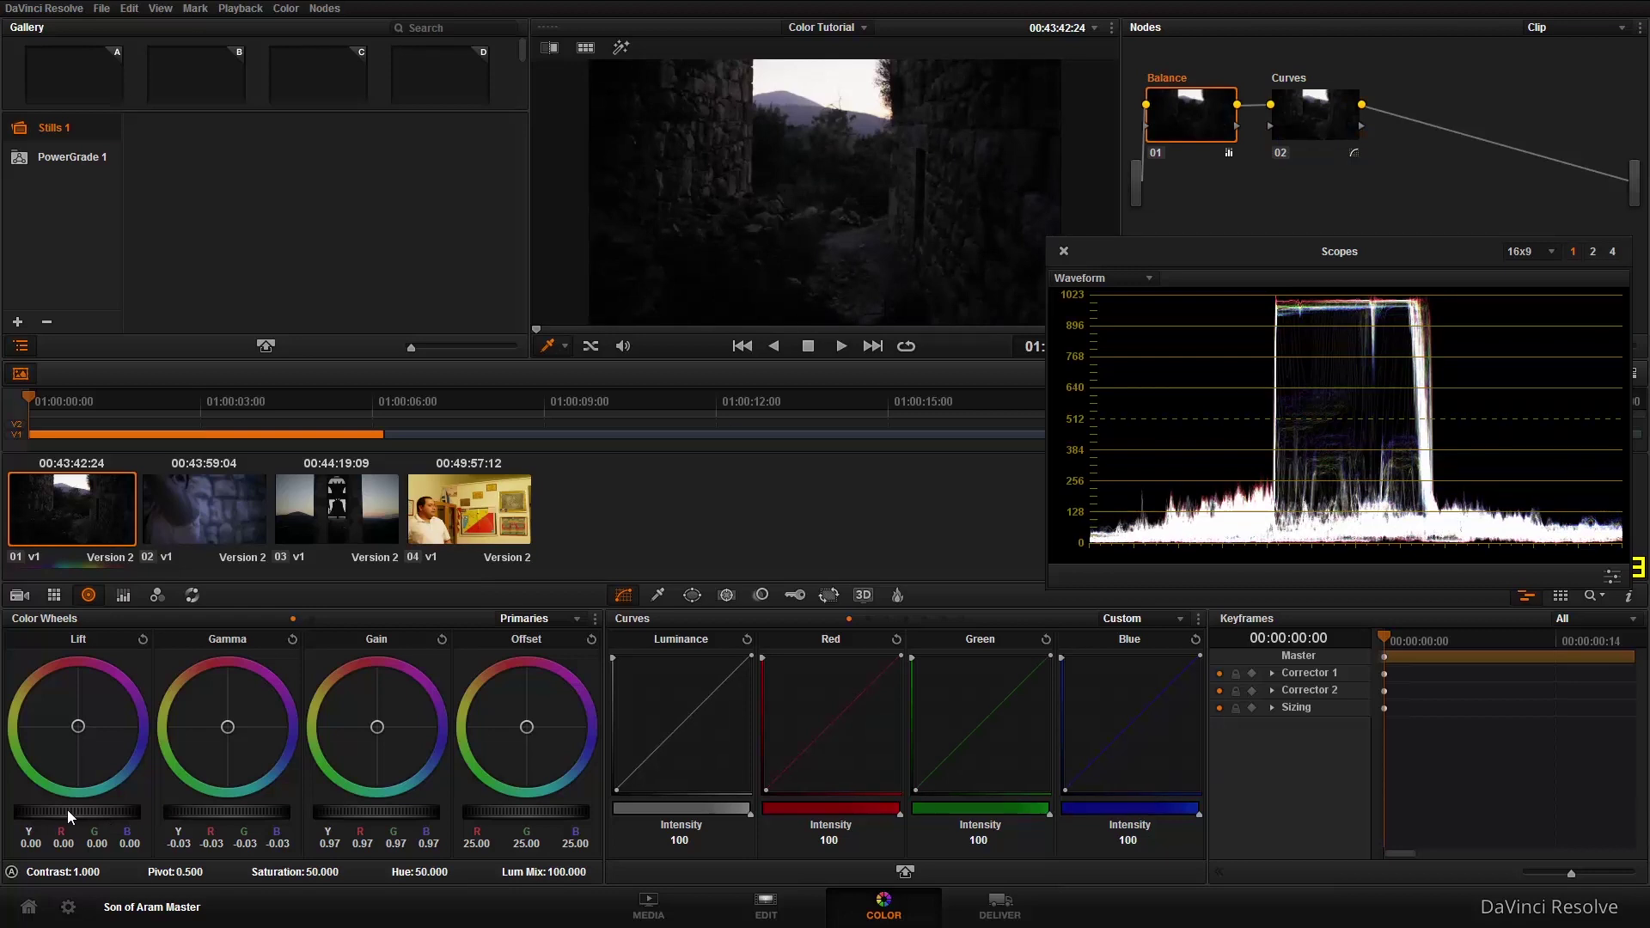
{"action": "left_click", "coordinate": [1287, 136]}
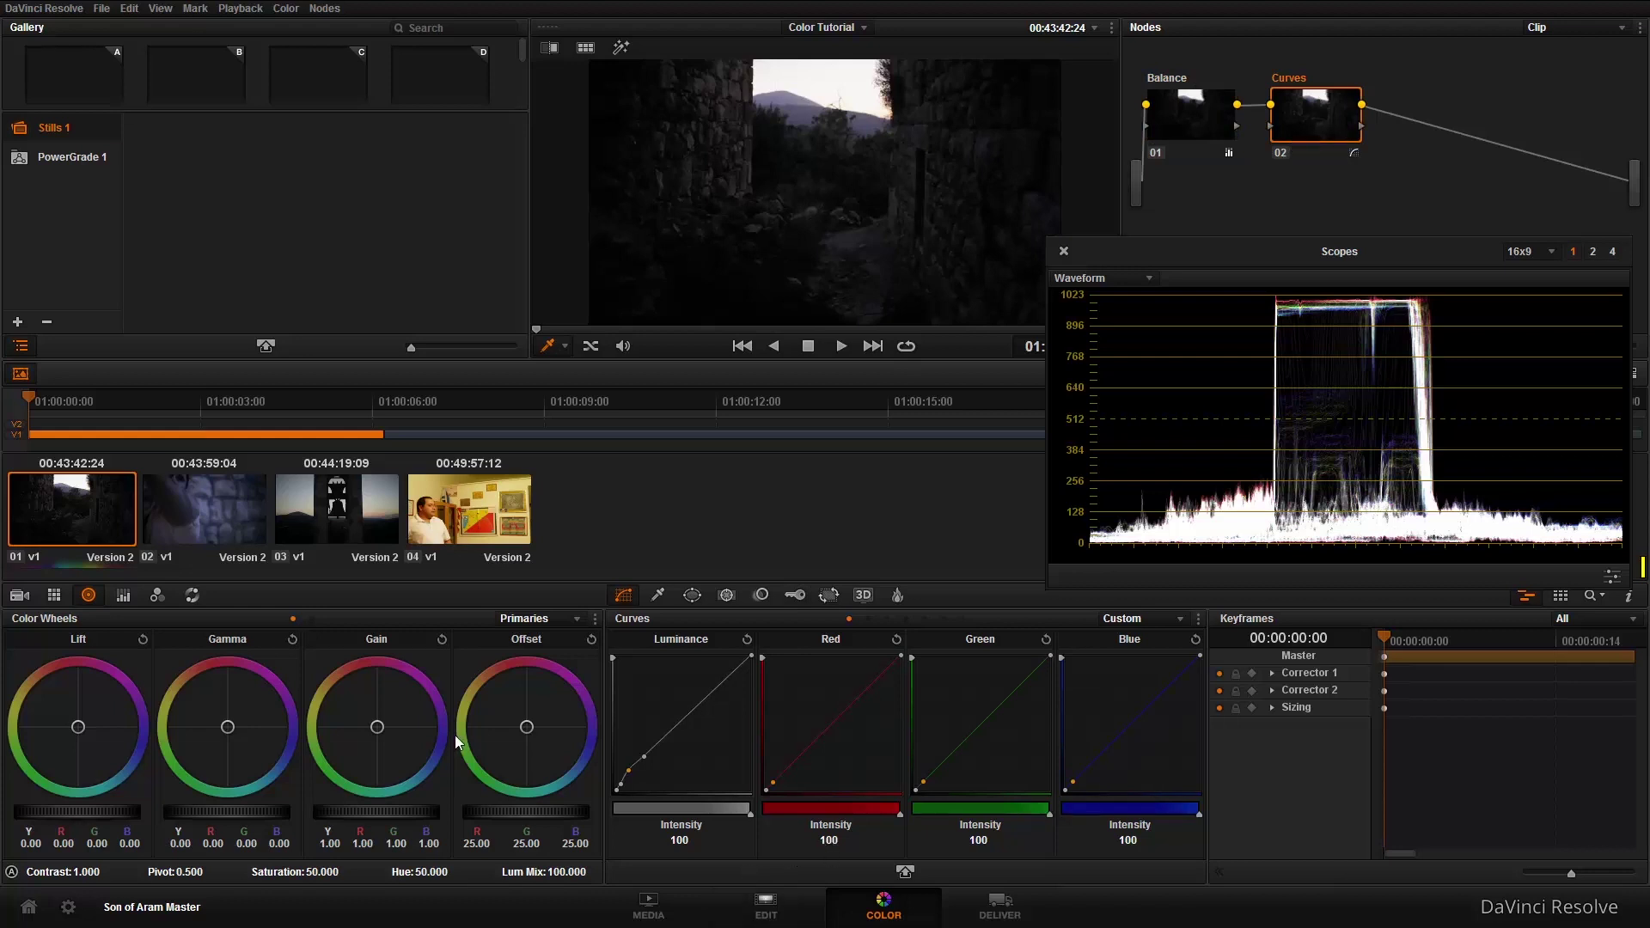
Open the second clip, play it to 00:43:50:17 where the man's face shows, and move the scopes window off the node graph's far side.
{"action": "left_click", "coordinate": [213, 508]}
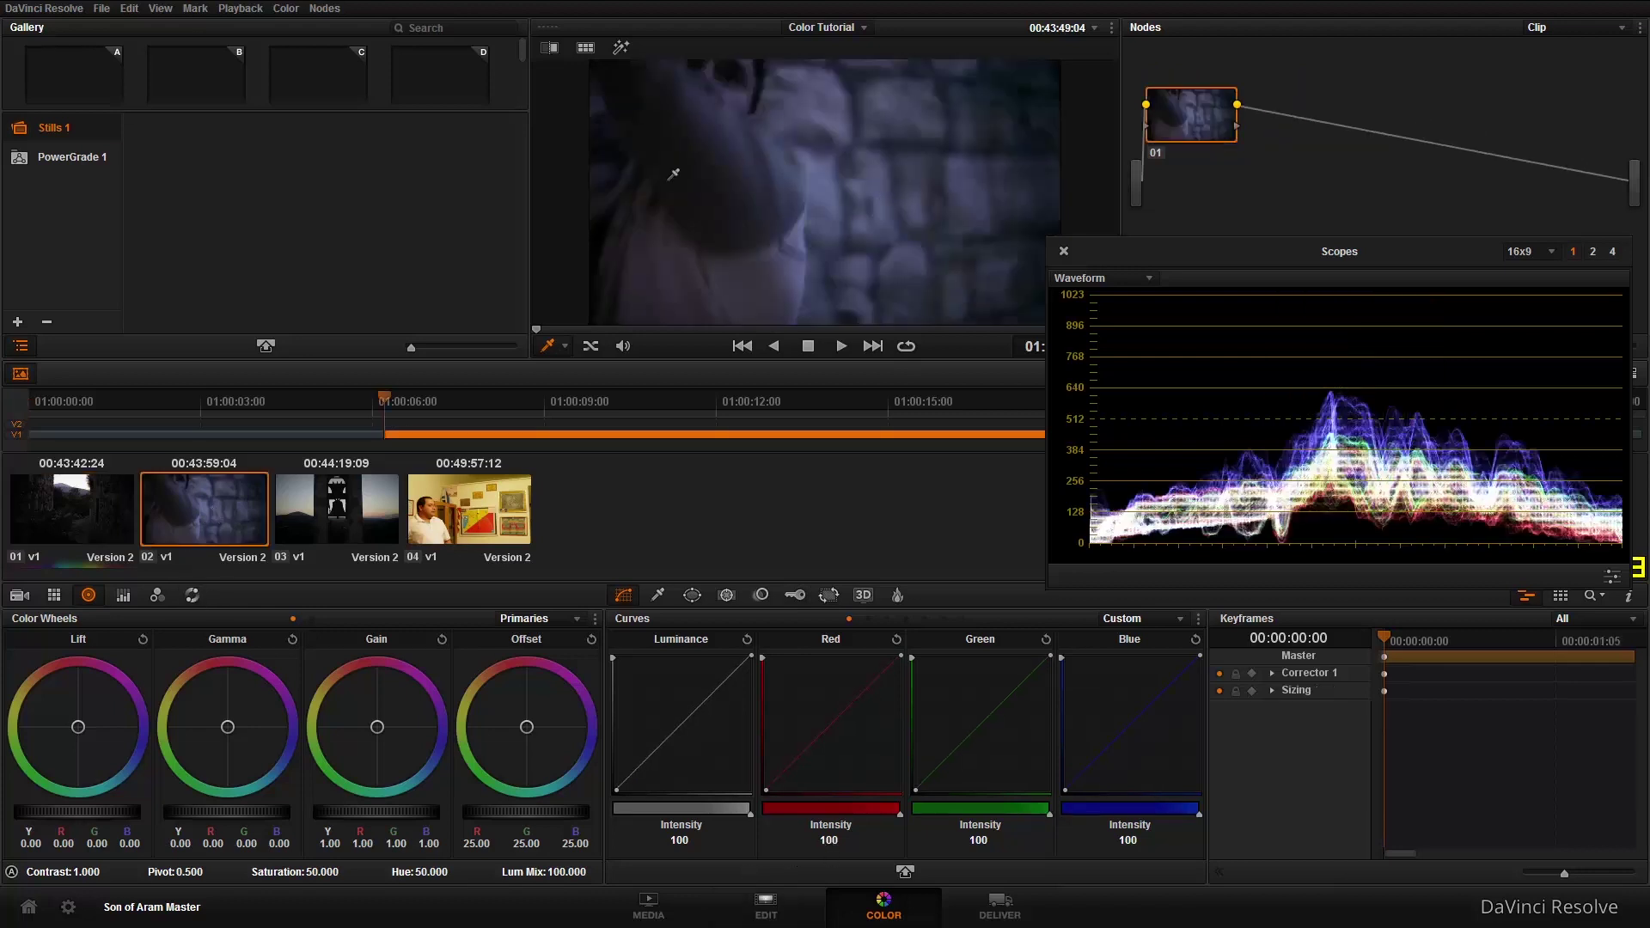
{"action": "key", "text": "space"}
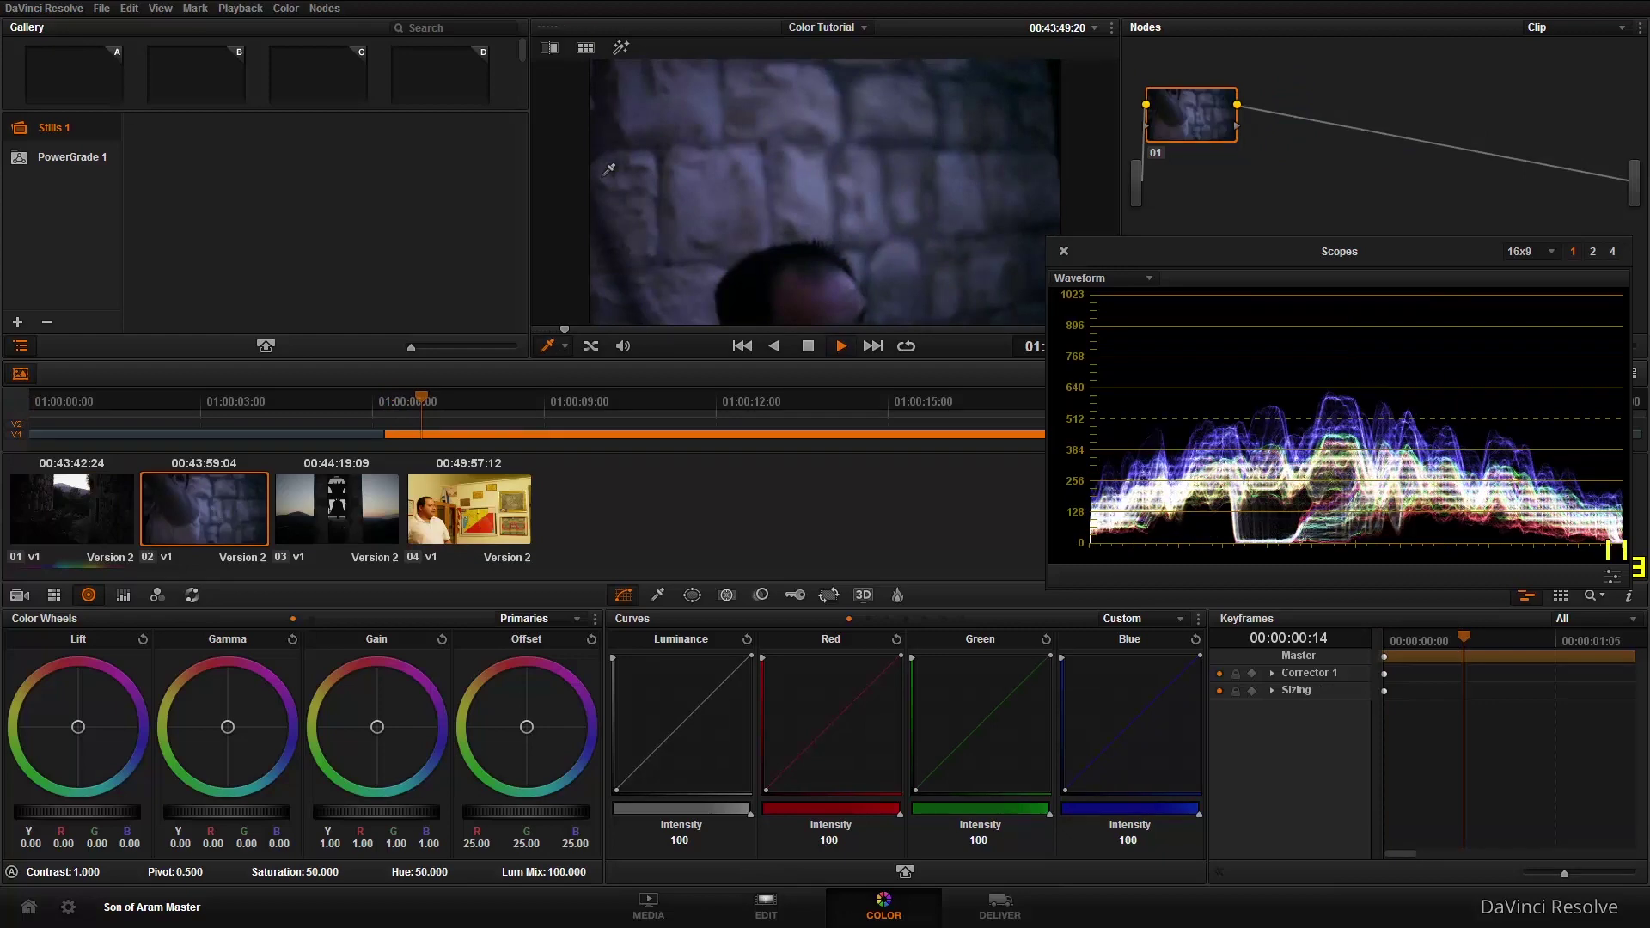
{"action": "key", "text": "space"}
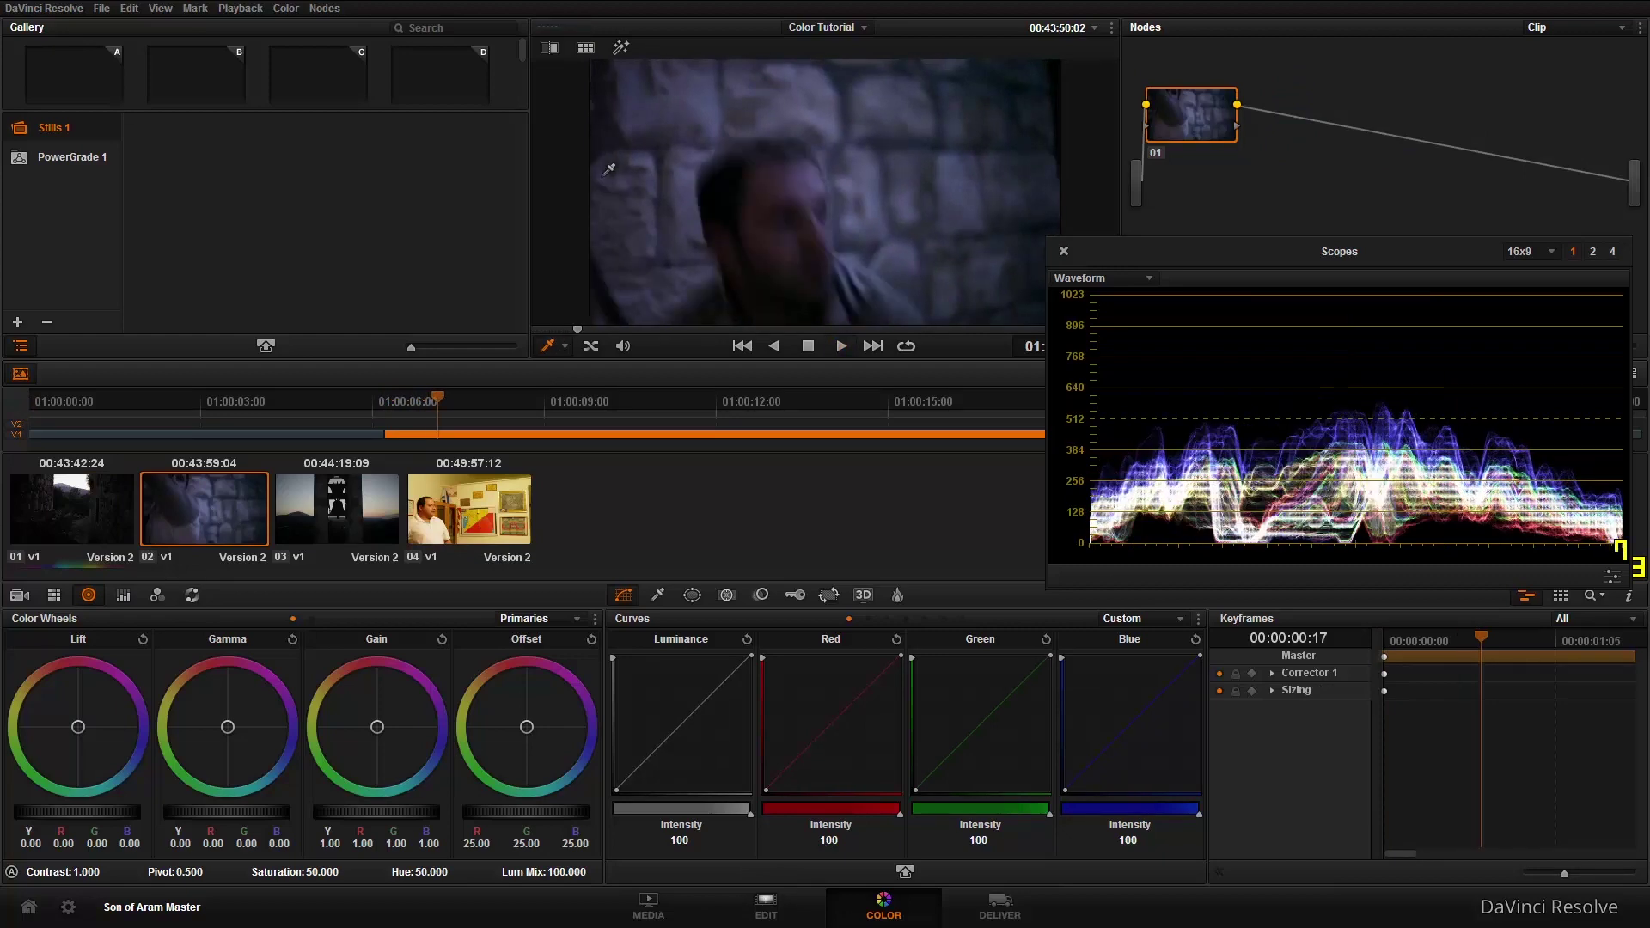
{"action": "key", "text": "space"}
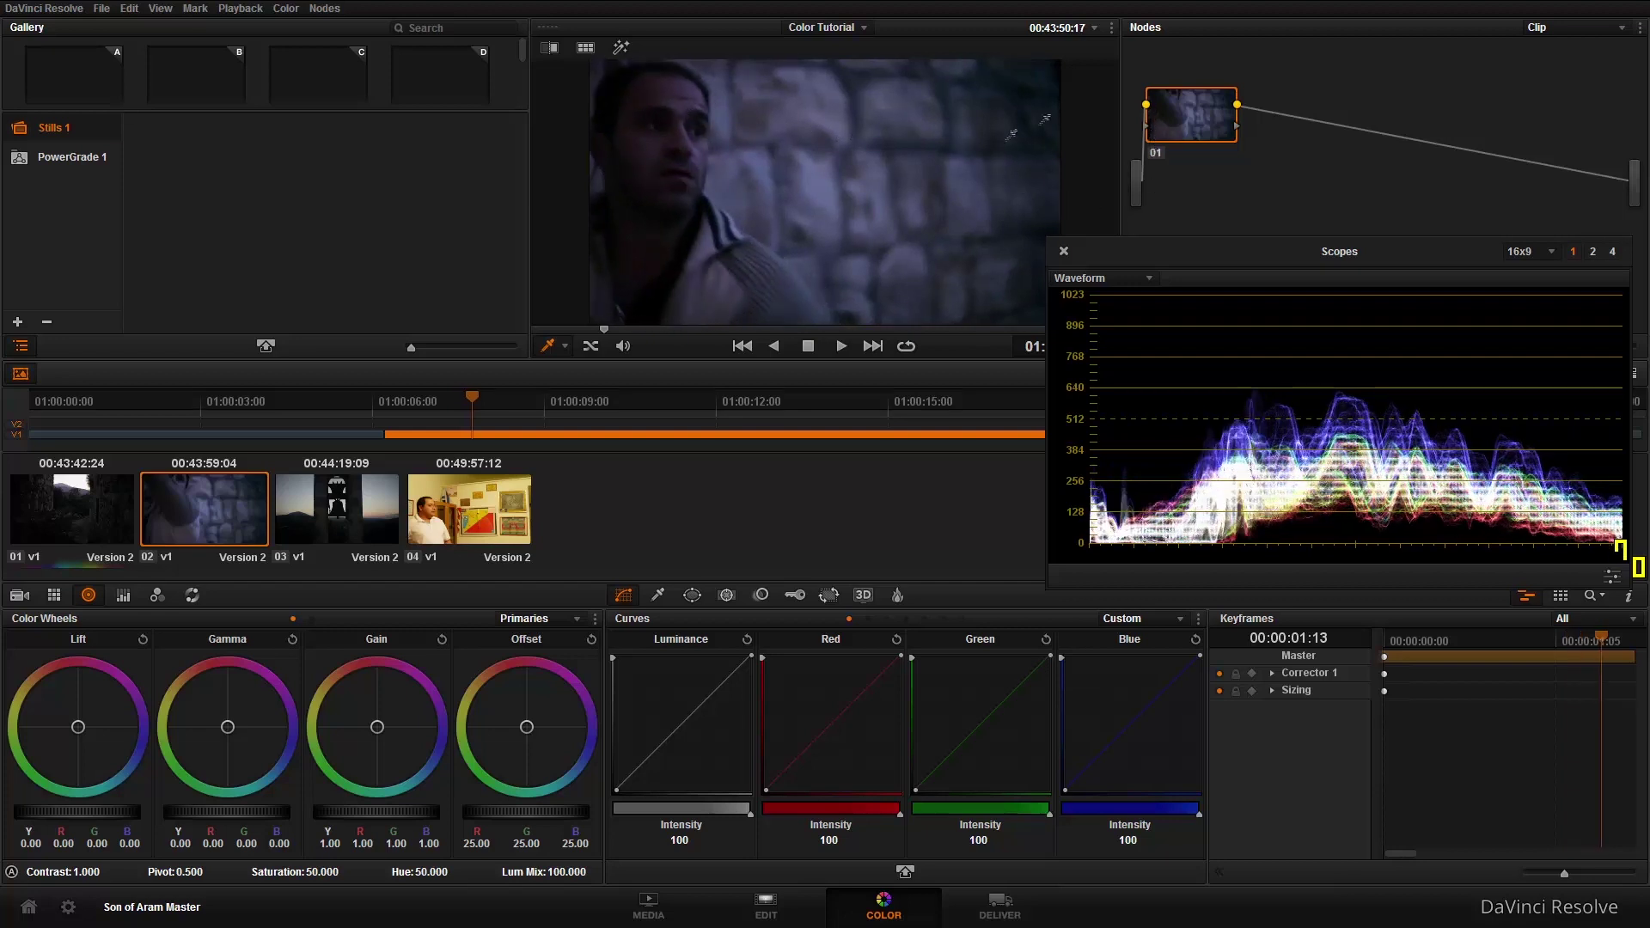
{"action": "left_click_drag", "start_coordinate": [1301, 265], "coordinate": [1086, 274]}
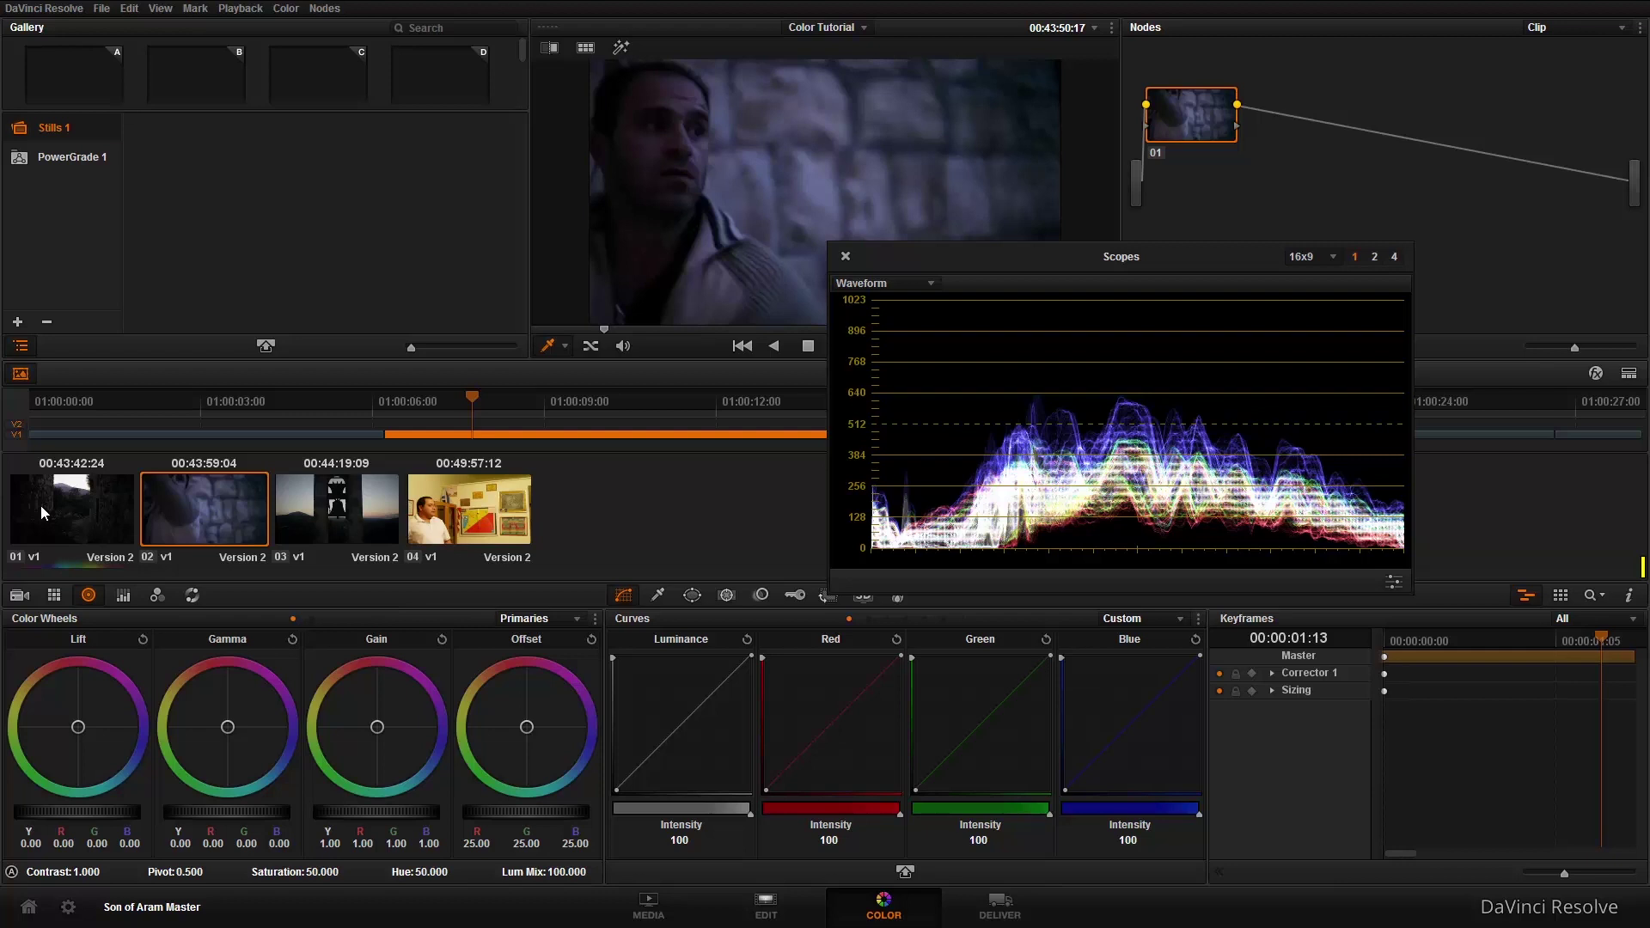
Label the second clip's first node "Balance" and raise its master Lift to 0.01 and Gain to 1.20.
{"action": "right_click", "coordinate": [1192, 125]}
{"action": "left_click", "coordinate": [1209, 136]}
{"action": "type", "text": "Balance"}
{"action": "key", "text": "Return"}
{"action": "mouse_move", "coordinate": [55, 808]}
{"action": "left_mouse_down"}
{"action": "mouse_move", "coordinate": [88, 808]}
{"action": "mouse_move", "coordinate": [71, 808]}
{"action": "left_mouse_up"}
{"action": "left_click_drag", "start_coordinate": [358, 811], "coordinate": [518, 800]}
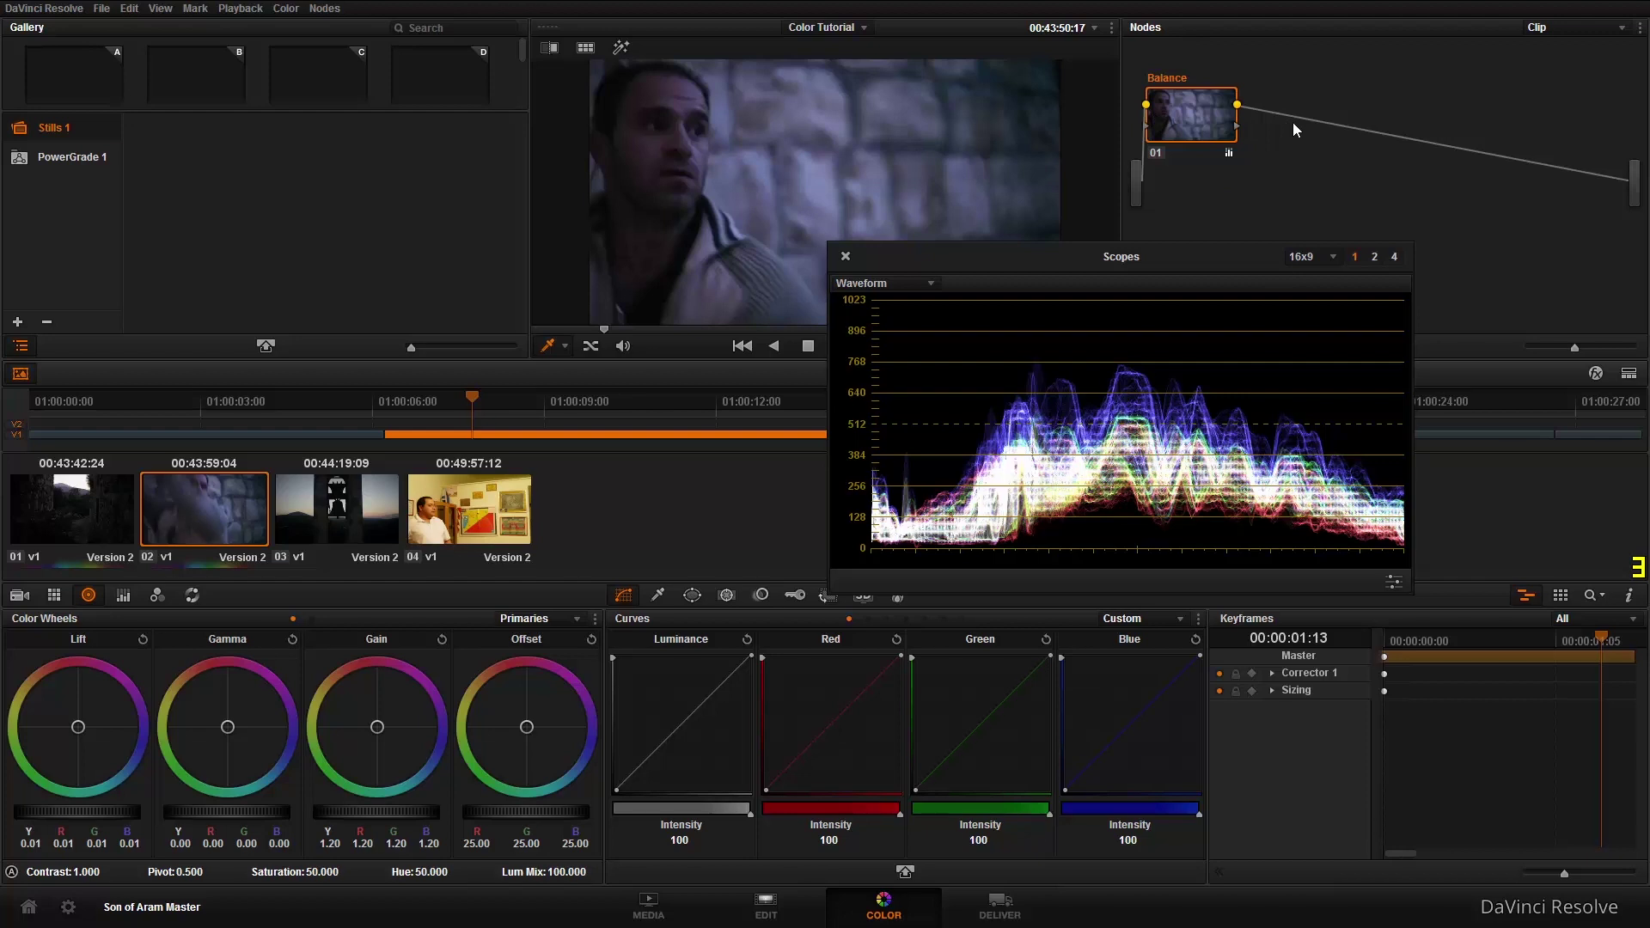
Add a serial node after the Balance node and label it "Color".
{"action": "key", "text": "alt+s"}
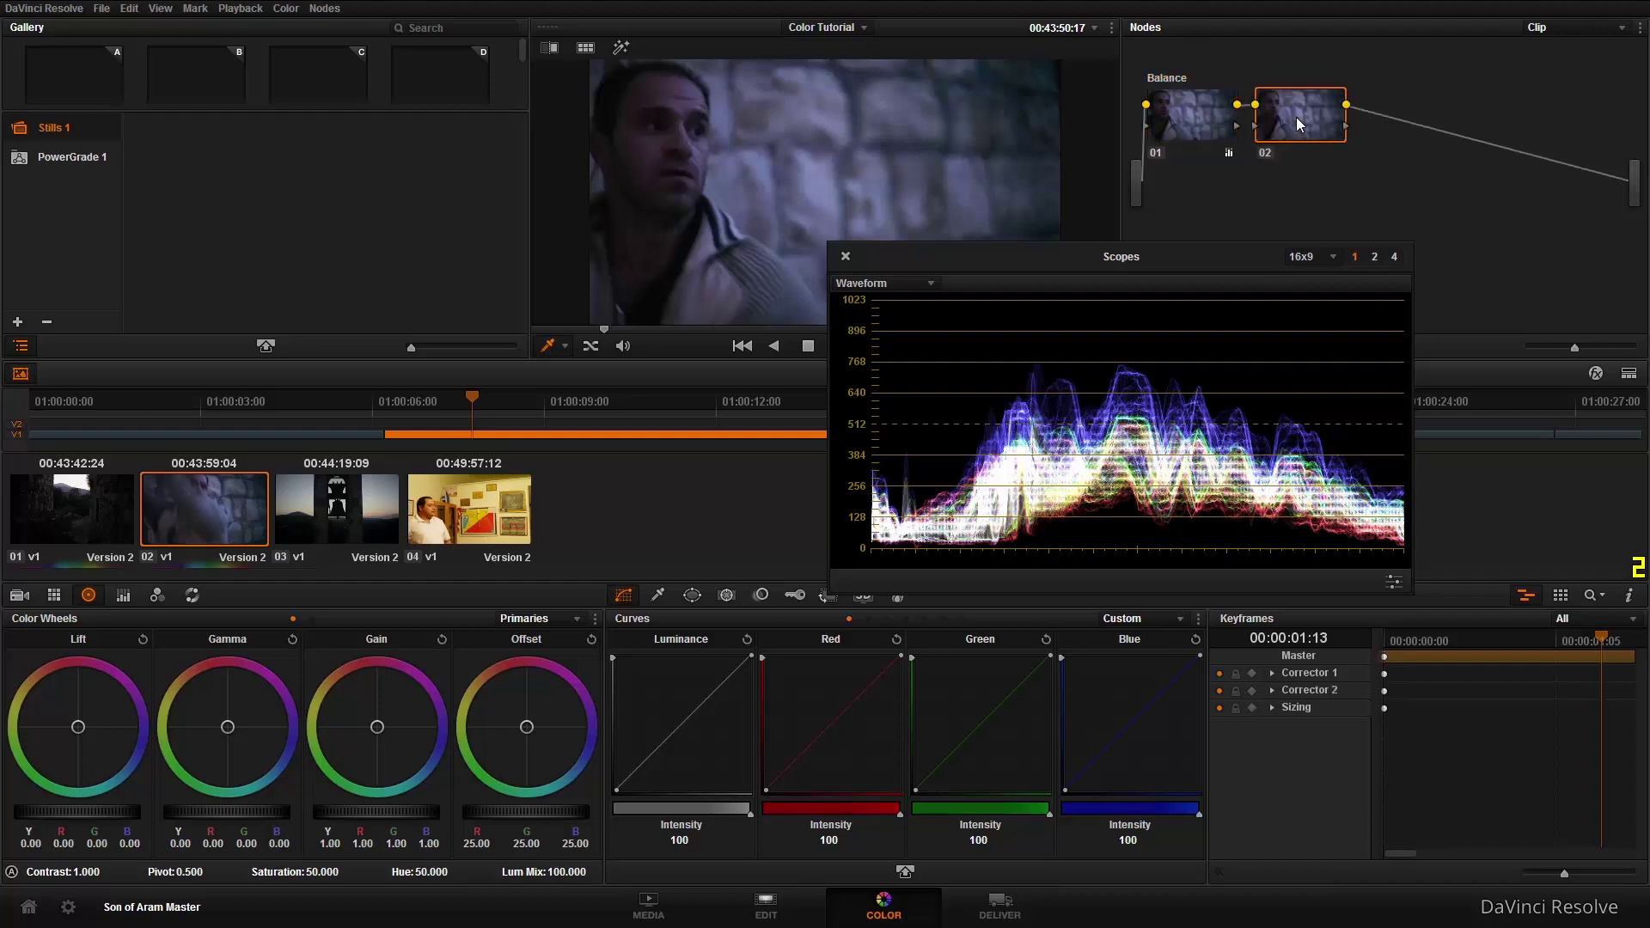
{"action": "right_click", "coordinate": [1298, 123]}
{"action": "left_click", "coordinate": [1321, 135]}
{"action": "type", "text": "Color"}
{"action": "key", "text": "Return"}
Switch the color wheels to Log mode and return them to Primaries.
{"action": "left_click", "coordinate": [528, 619]}
{"action": "left_click", "coordinate": [541, 655]}
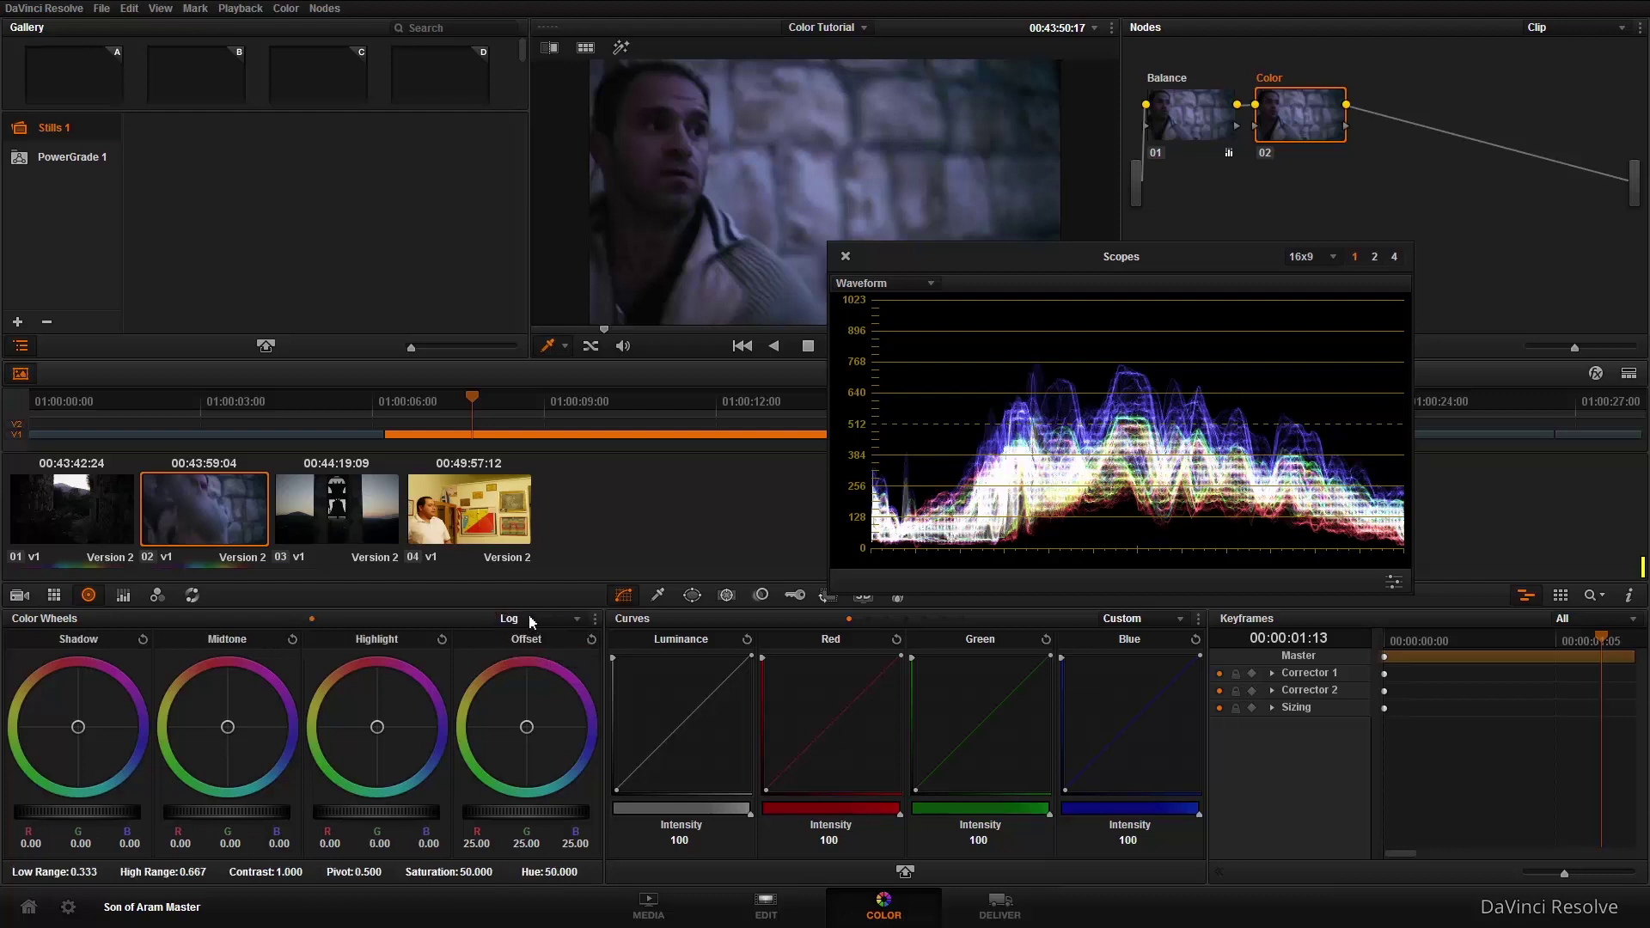
{"action": "left_click", "coordinate": [528, 619]}
{"action": "left_click", "coordinate": [529, 636]}
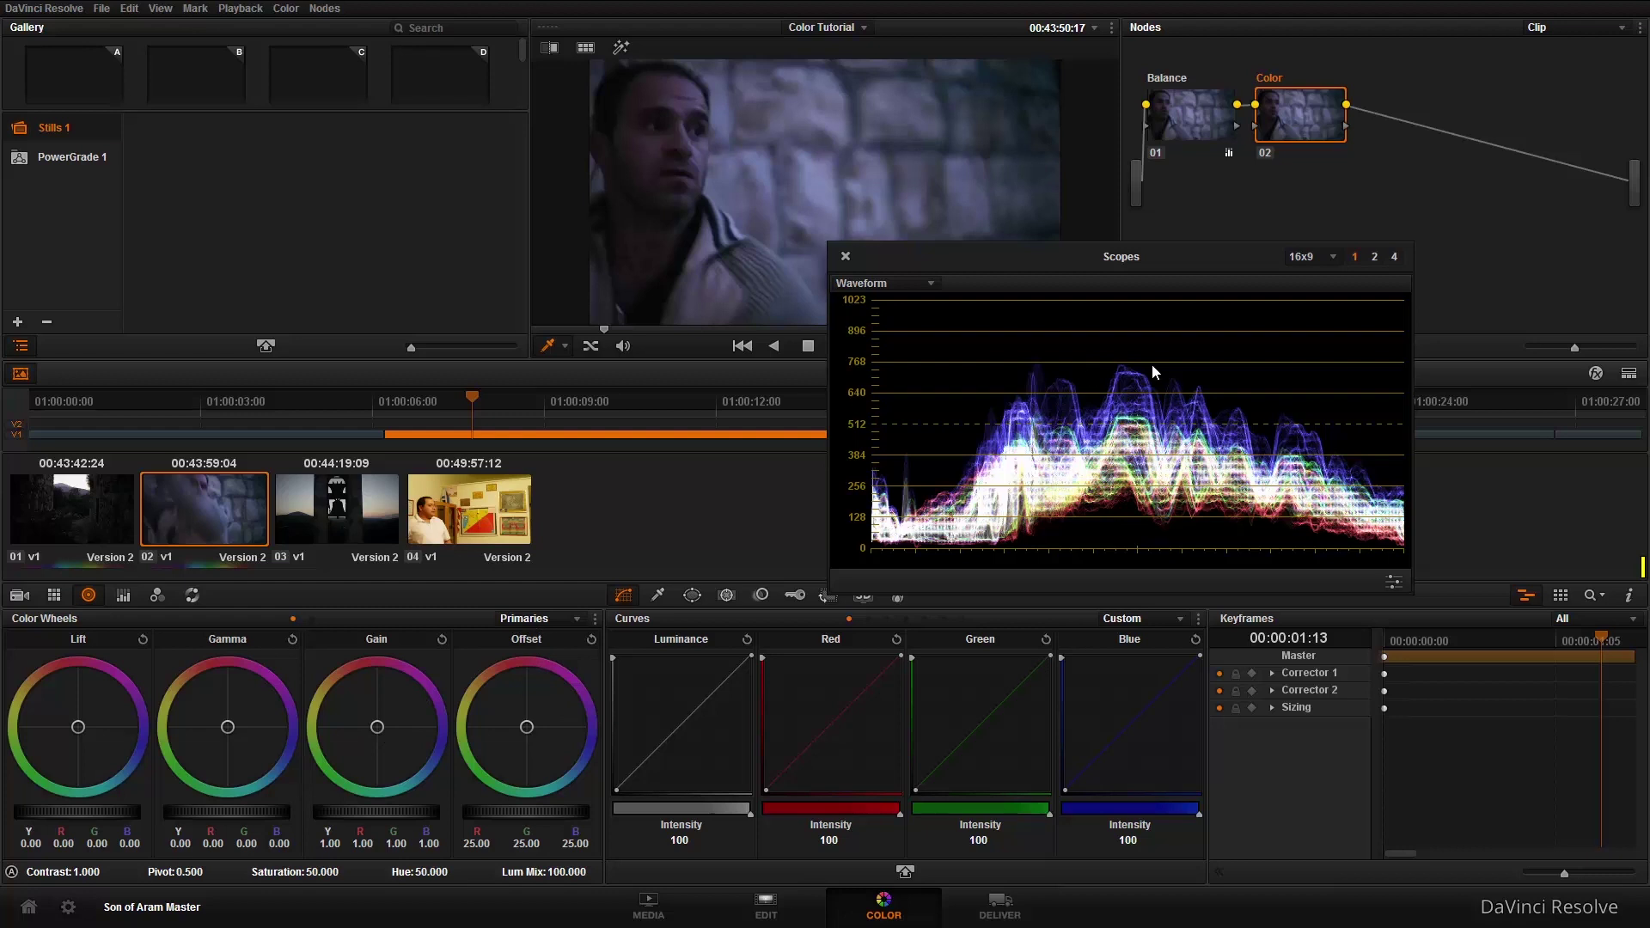
Warm the Gain color balance to about R 1.09, G 0.99, B 0.86 and nudge the Lift balance minimally.
{"action": "left_click_drag", "start_coordinate": [377, 732], "coordinate": [364, 725]}
{"action": "left_click_drag", "start_coordinate": [347, 708], "coordinate": [332, 697]}
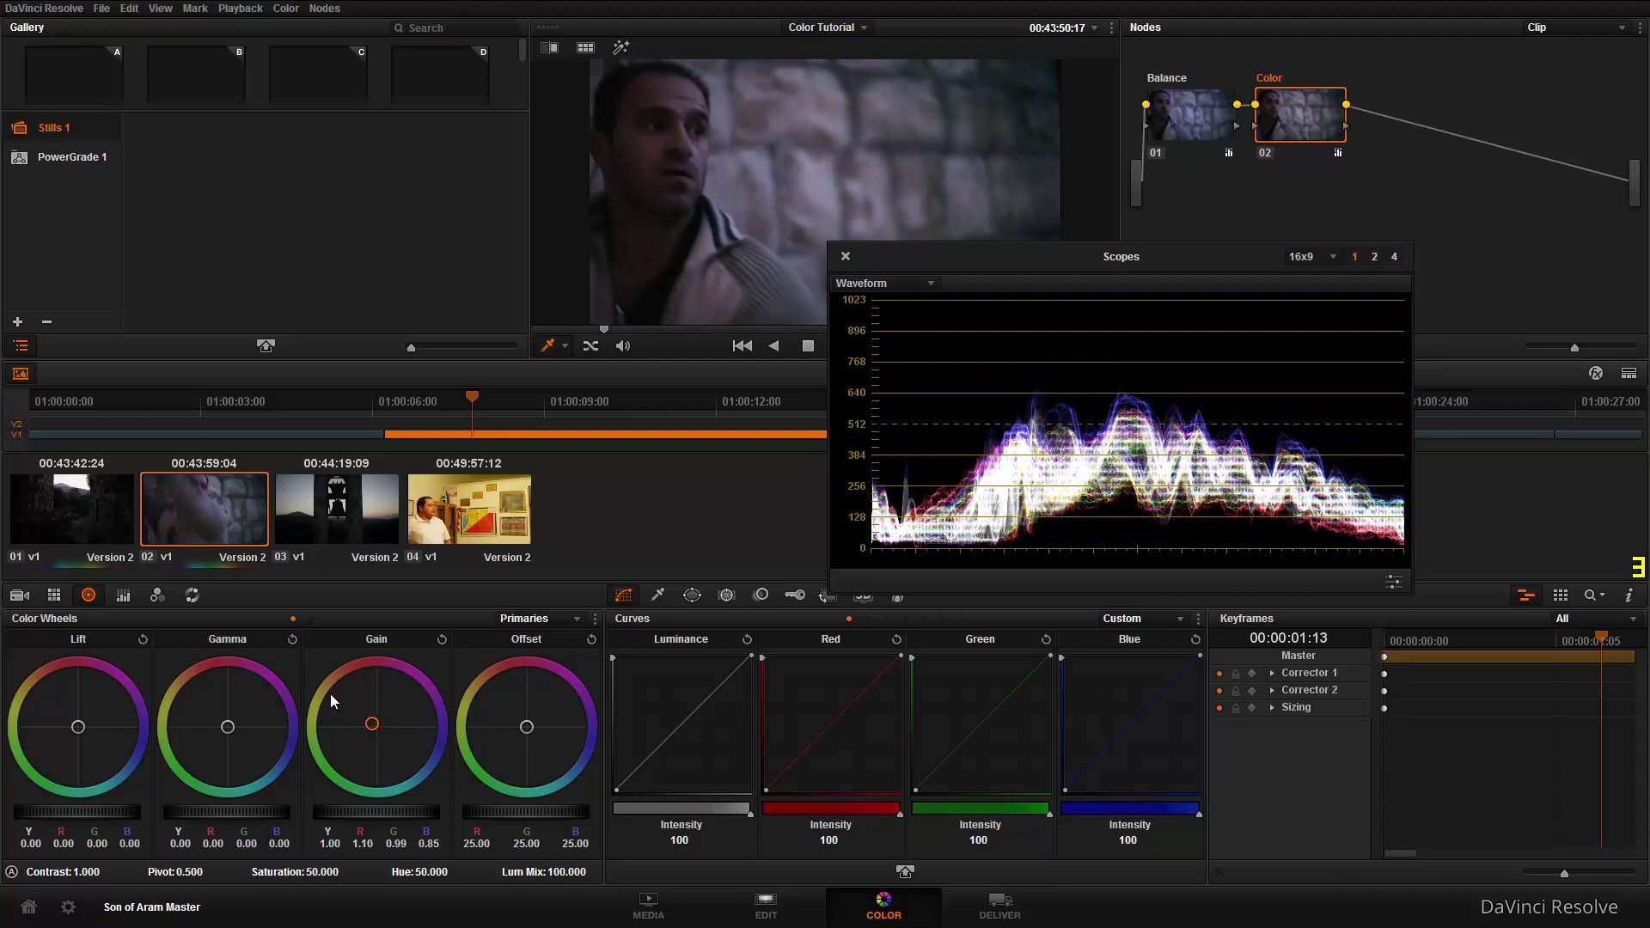
{"action": "left_click_drag", "start_coordinate": [330, 694], "coordinate": [333, 695]}
{"action": "left_click_drag", "start_coordinate": [82, 736], "coordinate": [81, 734]}
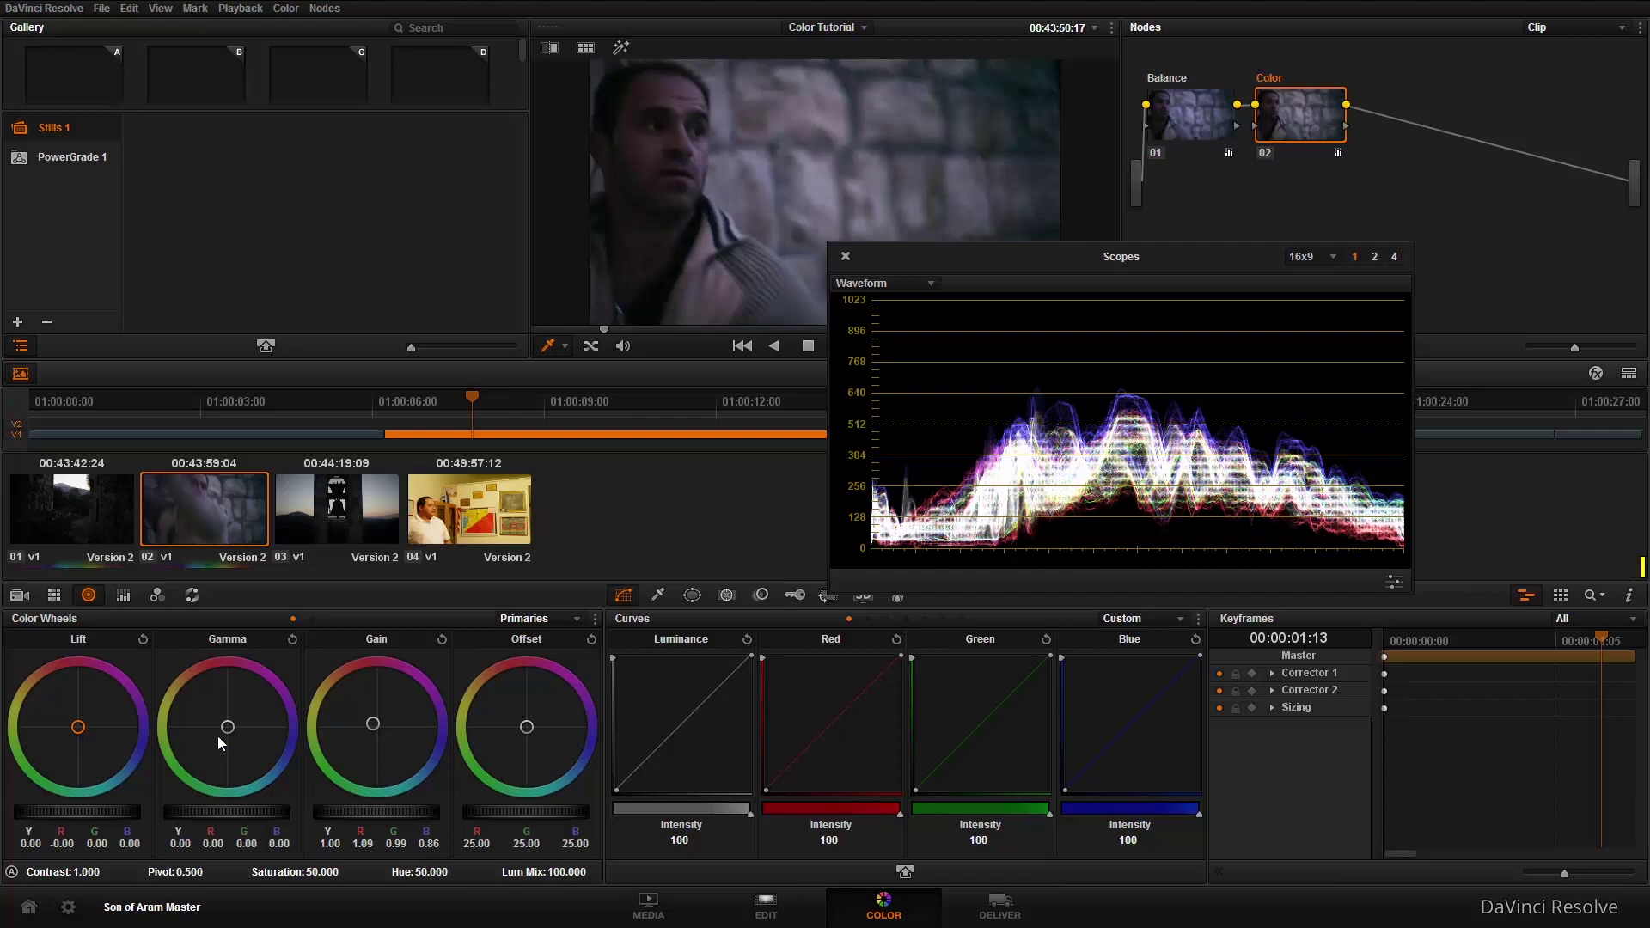
Try a blue Gamma tint of about R -0.03, G 0.01, B 0.04 and other hues, and bring Gamma back to neutral.
{"action": "left_click_drag", "start_coordinate": [227, 727], "coordinate": [231, 730]}
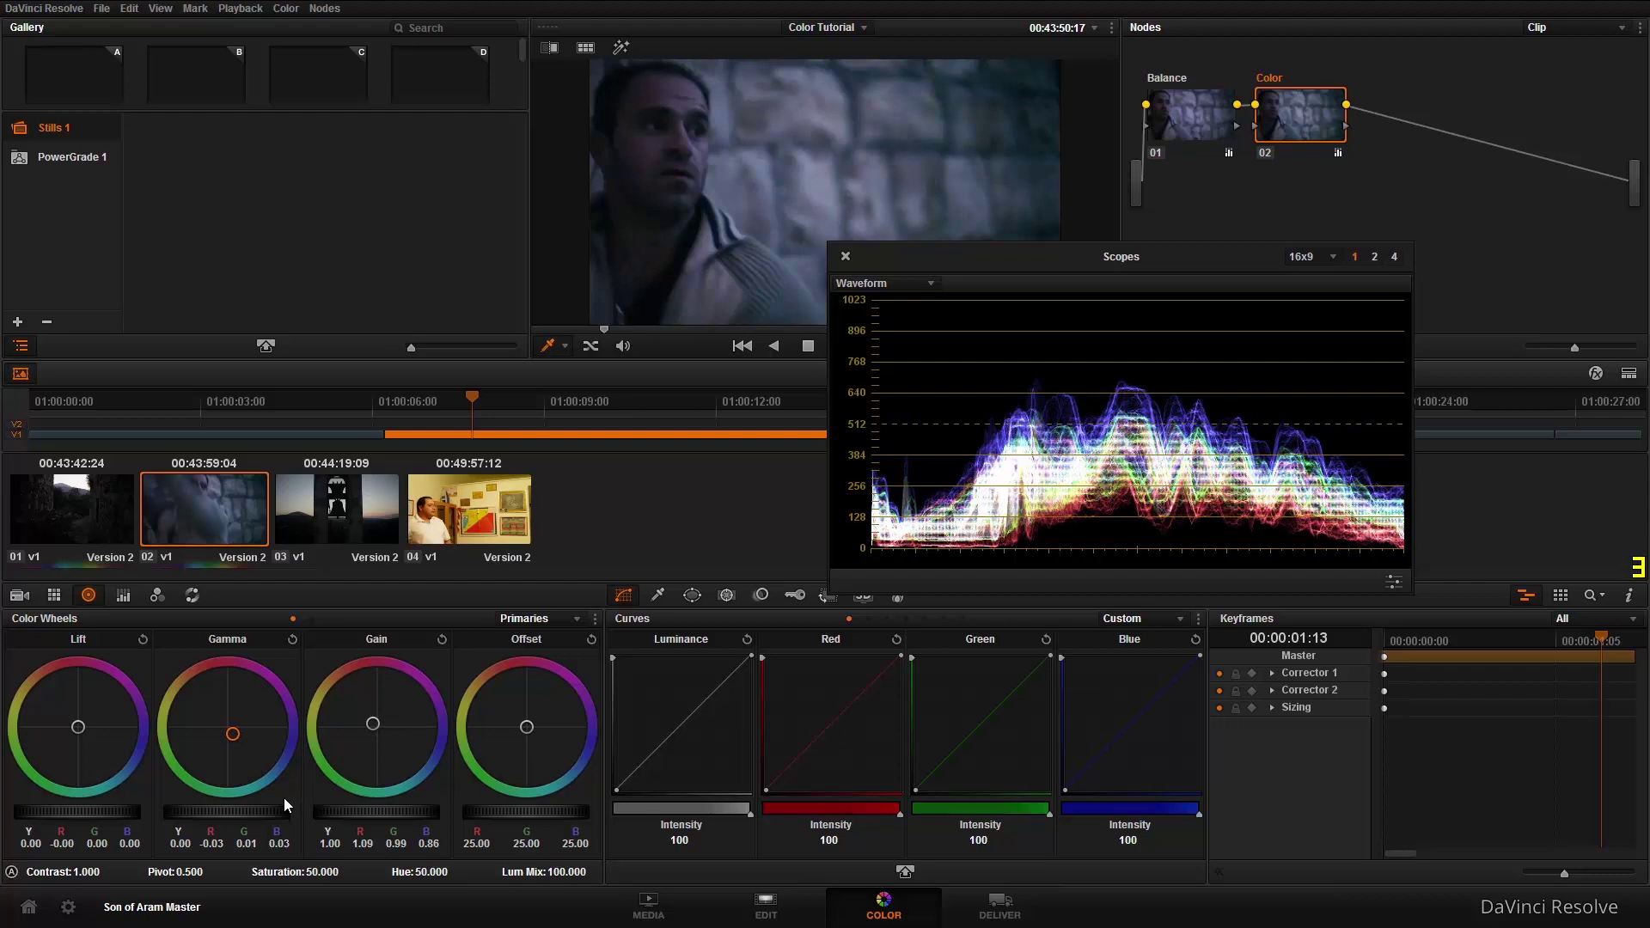
{"action": "left_click_drag", "start_coordinate": [284, 797], "coordinate": [342, 856]}
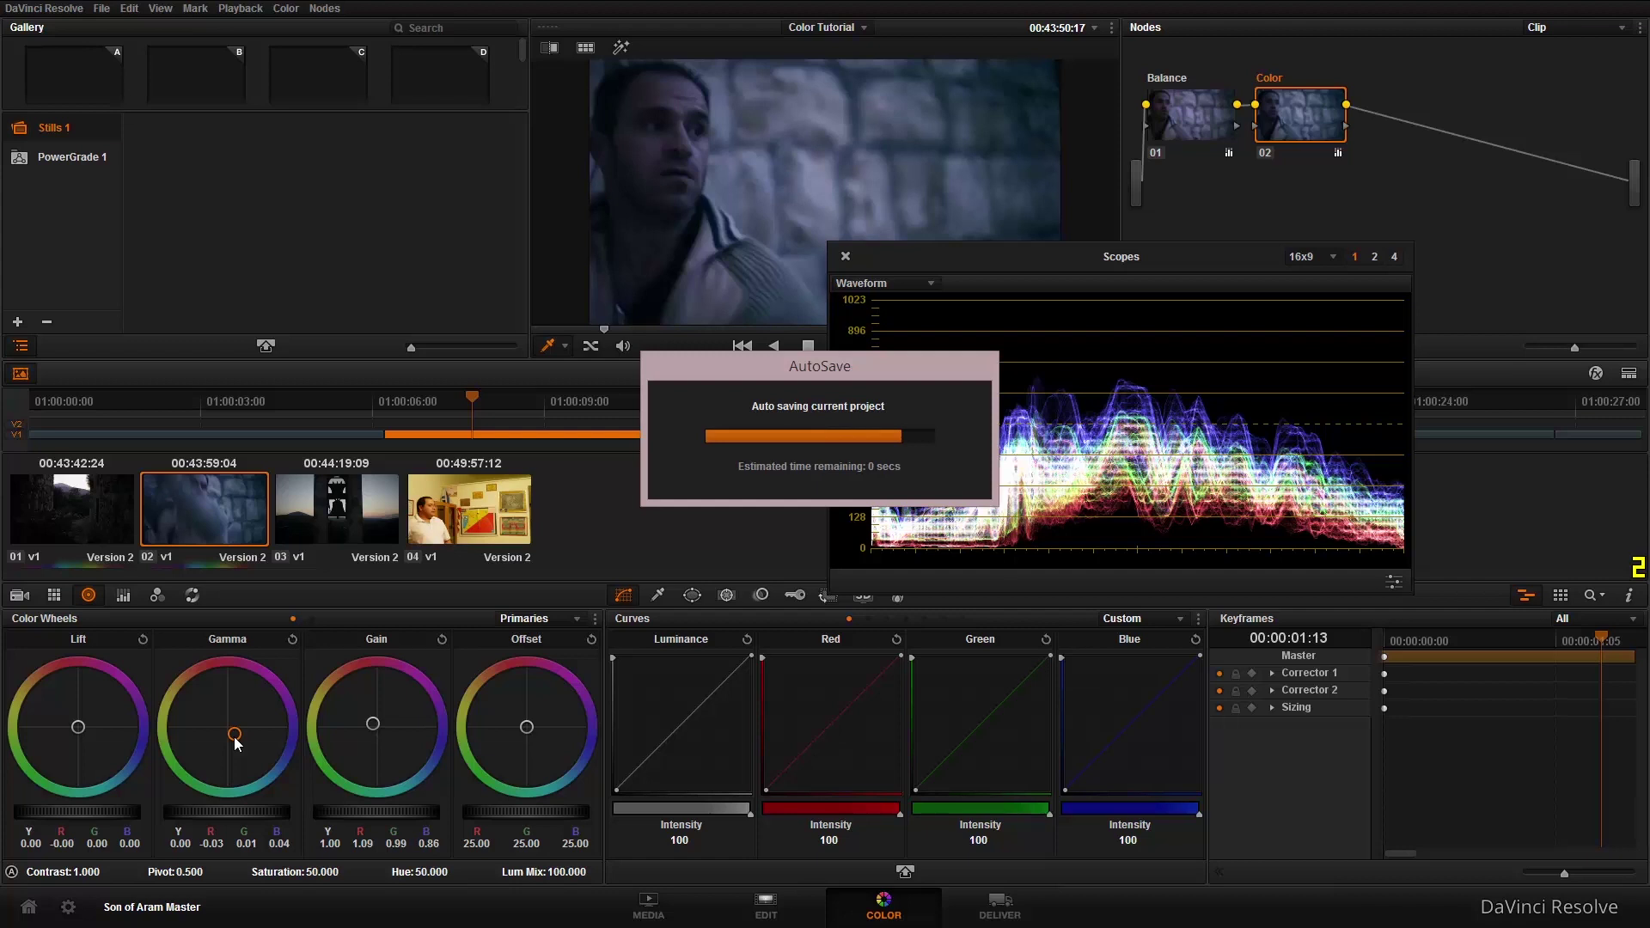
{"action": "left_click_drag", "start_coordinate": [234, 735], "coordinate": [160, 648]}
{"action": "left_click_drag", "start_coordinate": [89, 543], "coordinate": [148, 677]}
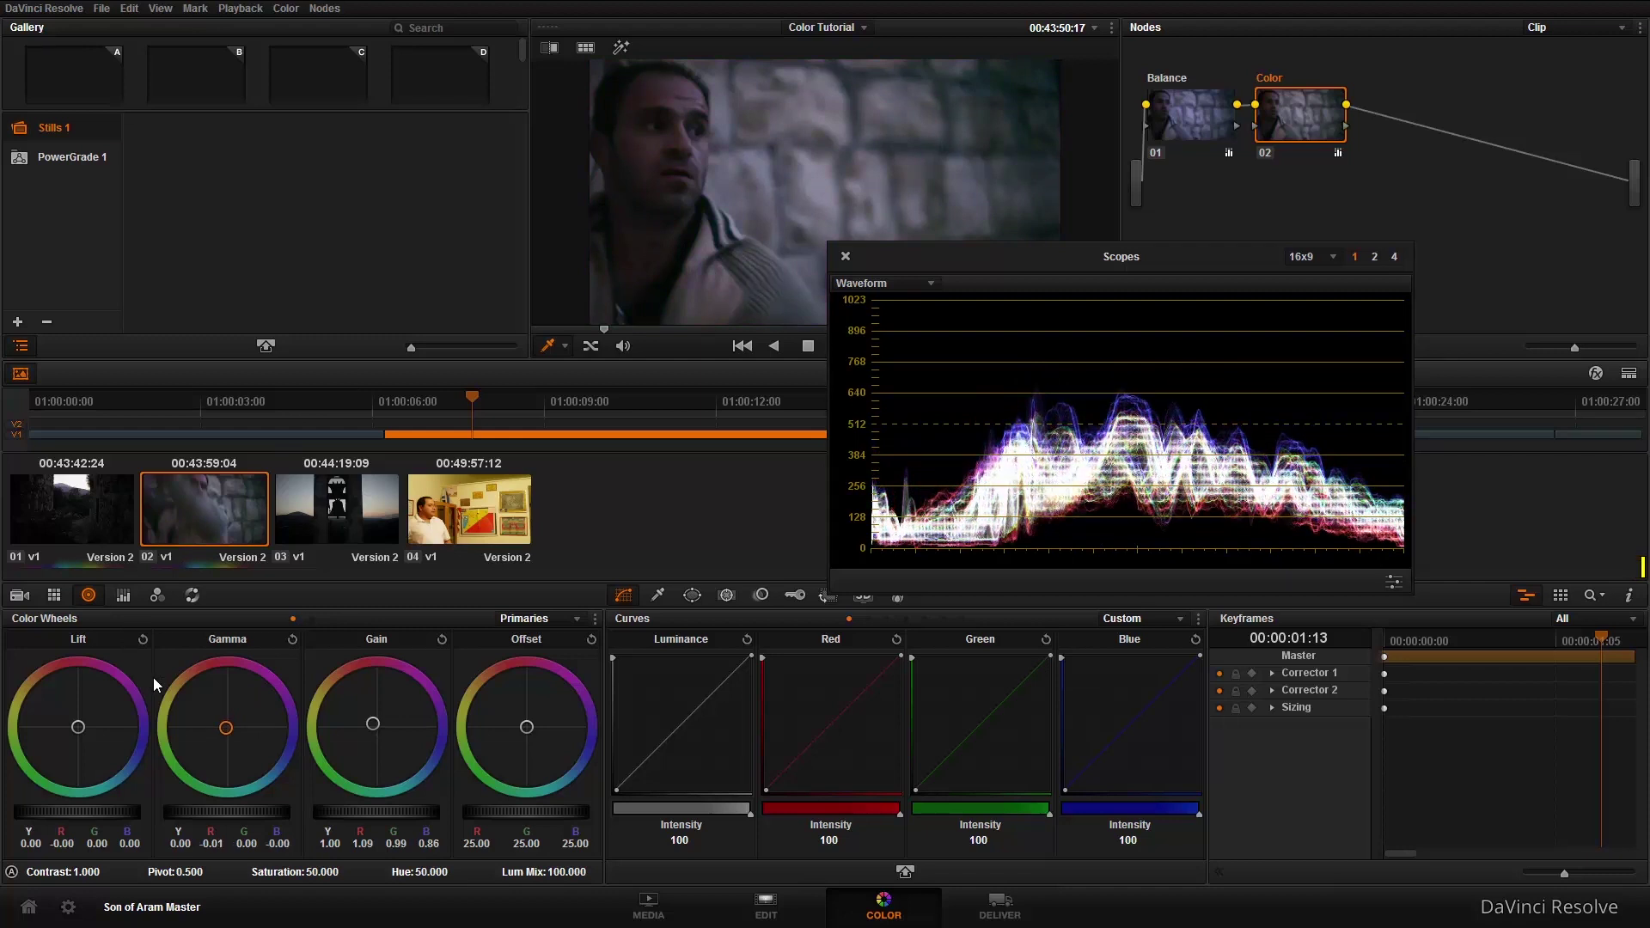
{"action": "key", "text": "ctrl+z"}
{"action": "key", "text": "ctrl+z"}
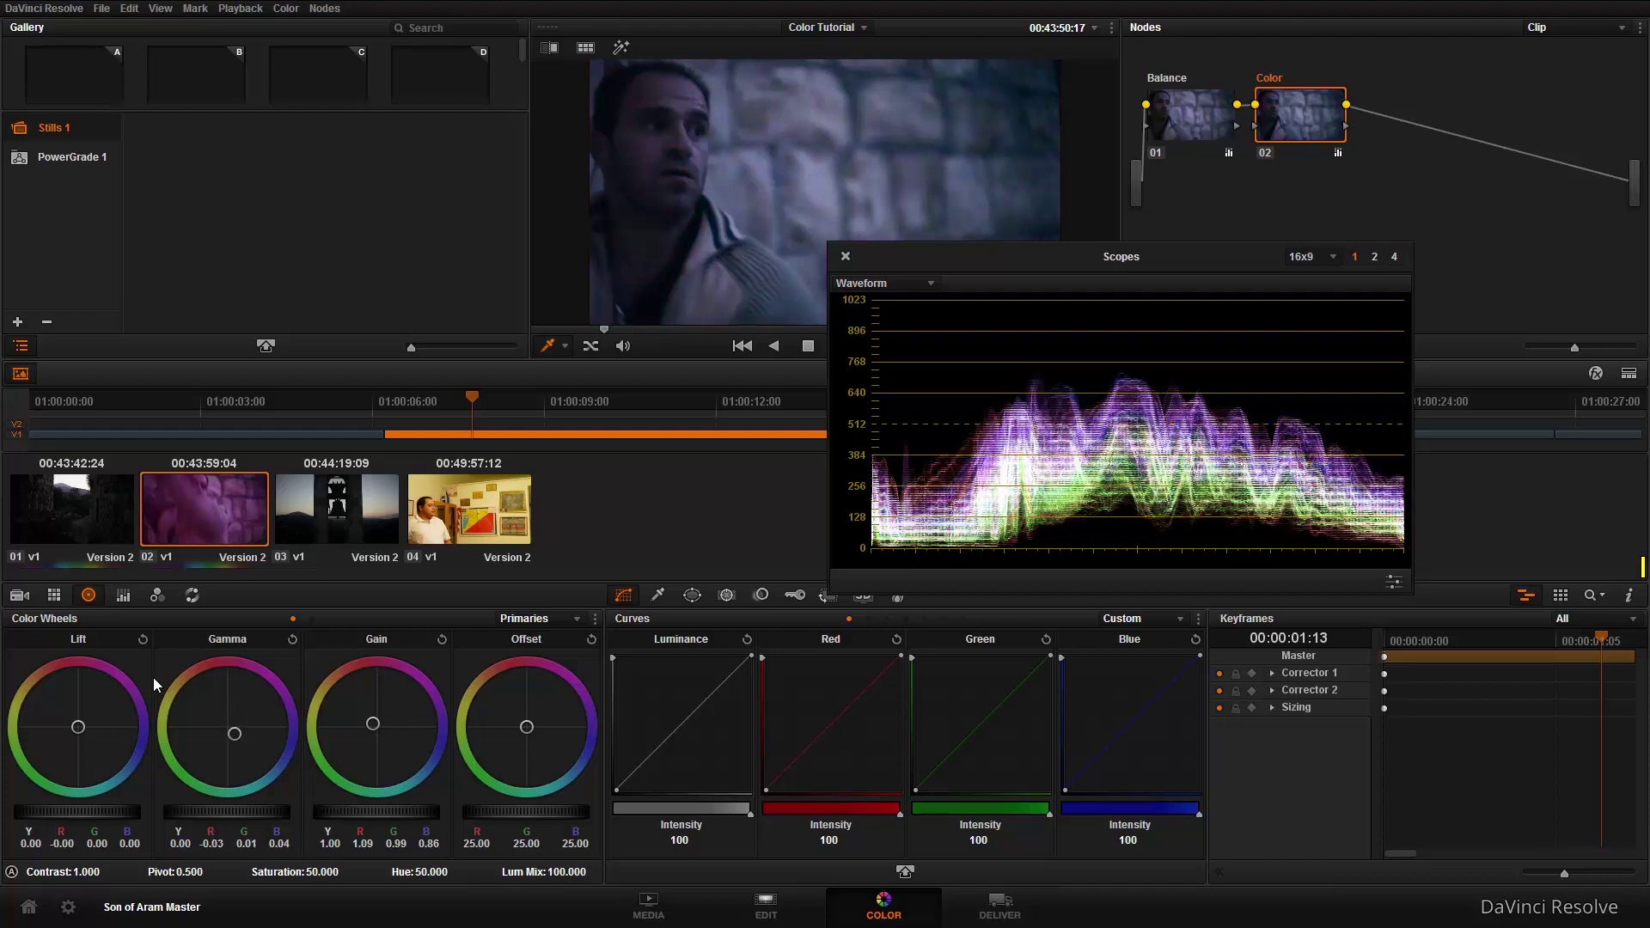
{"action": "left_click_drag", "start_coordinate": [240, 748], "coordinate": [173, 699]}
{"action": "left_click", "coordinate": [293, 640]}
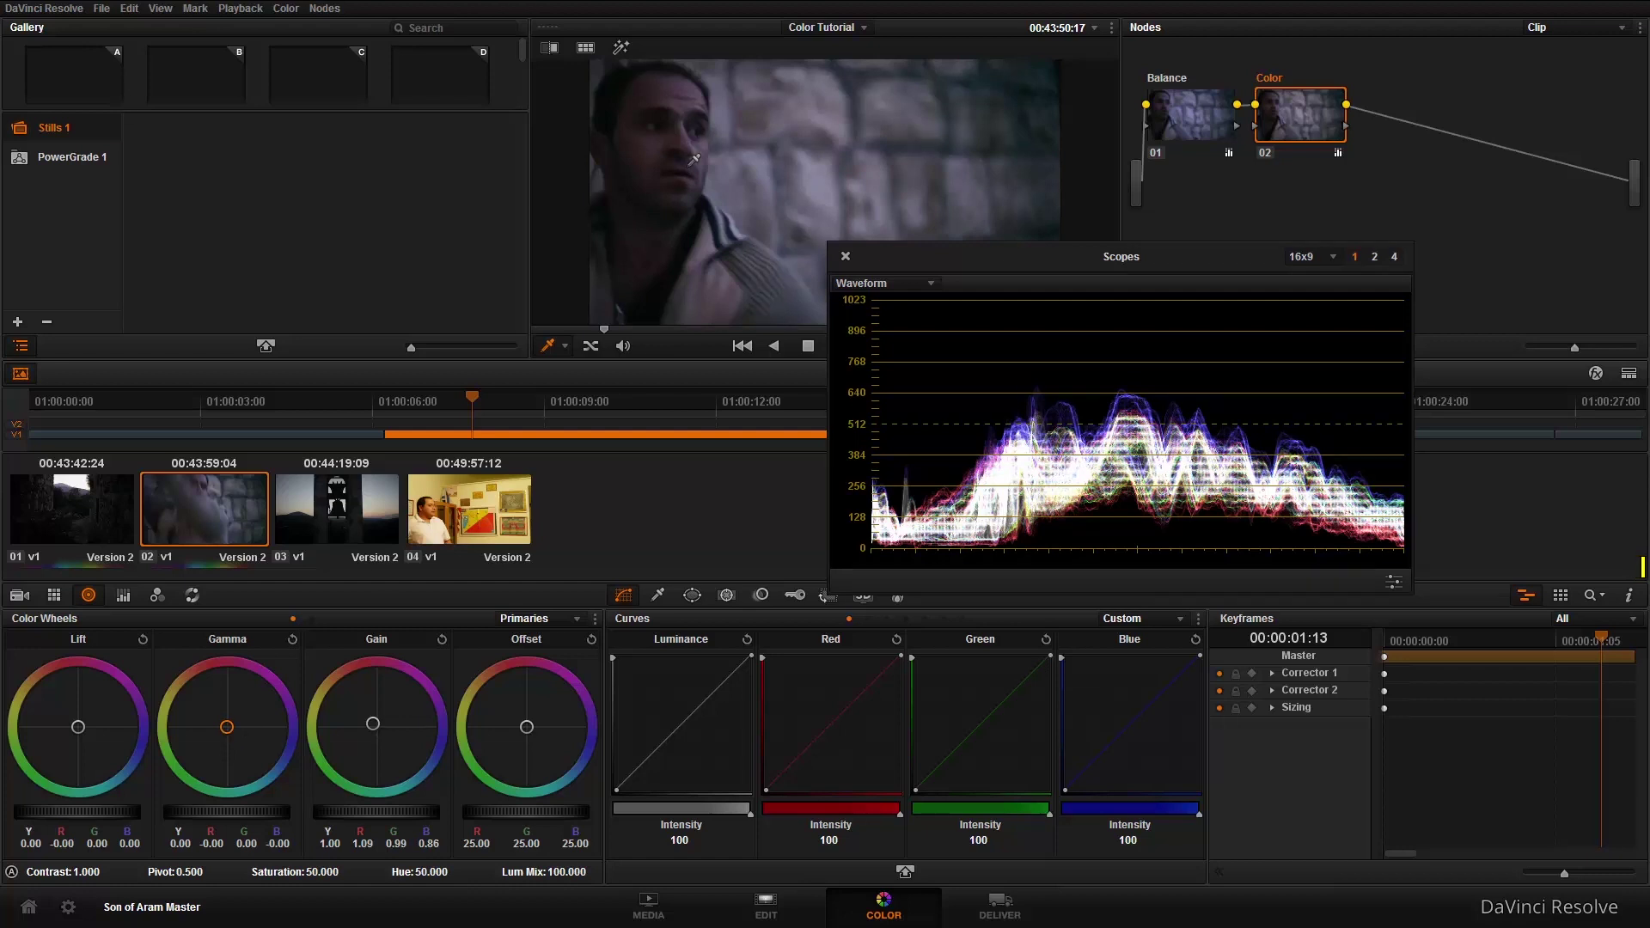
Move the scopes window below the viewer, add a serial node after the Color node and label it "Curve".
{"action": "left_click_drag", "start_coordinate": [1100, 259], "coordinate": [1106, 458]}
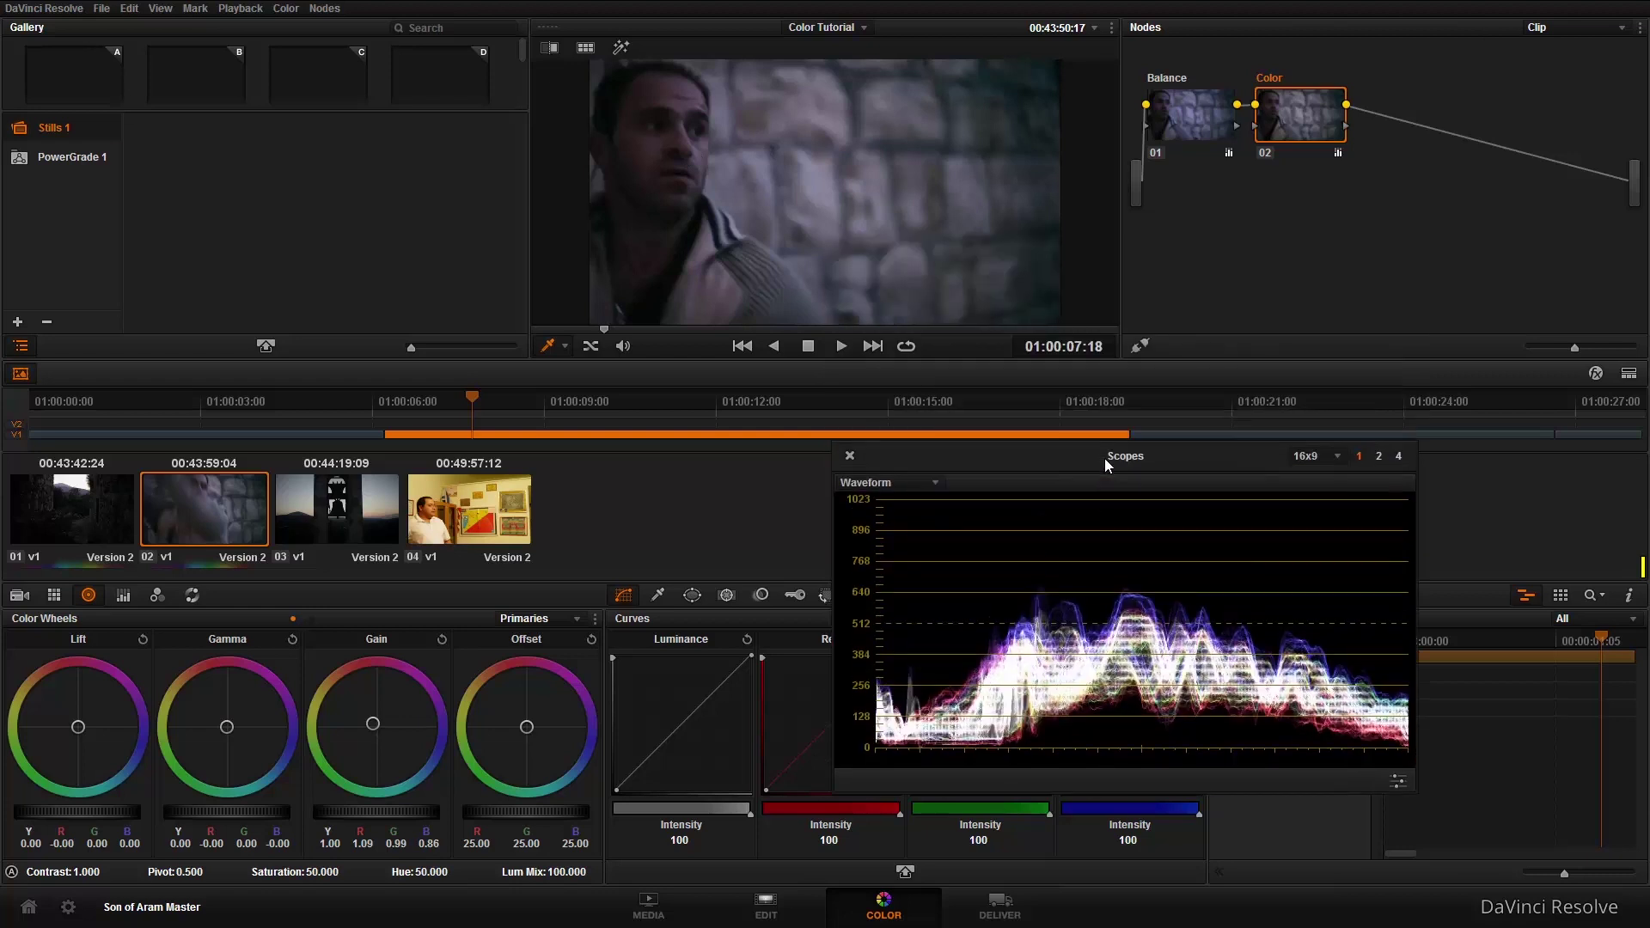
{"action": "key", "text": "alt+s"}
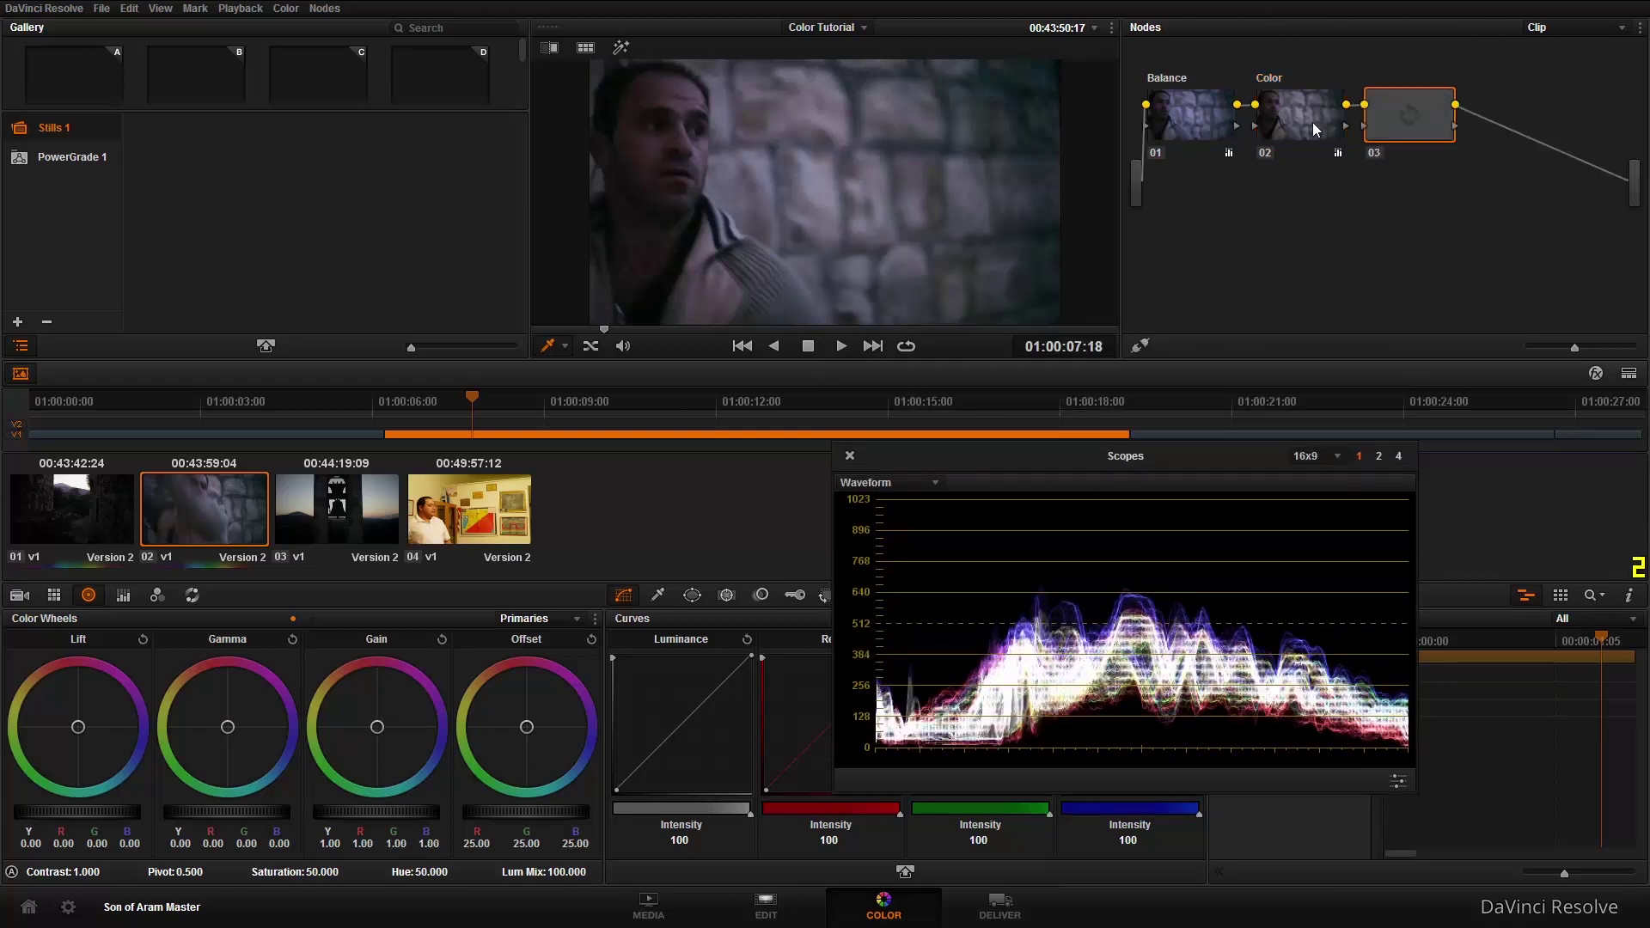
{"action": "right_click", "coordinate": [1414, 137]}
{"action": "left_click", "coordinate": [1414, 138]}
{"action": "type", "text": "Curve"}
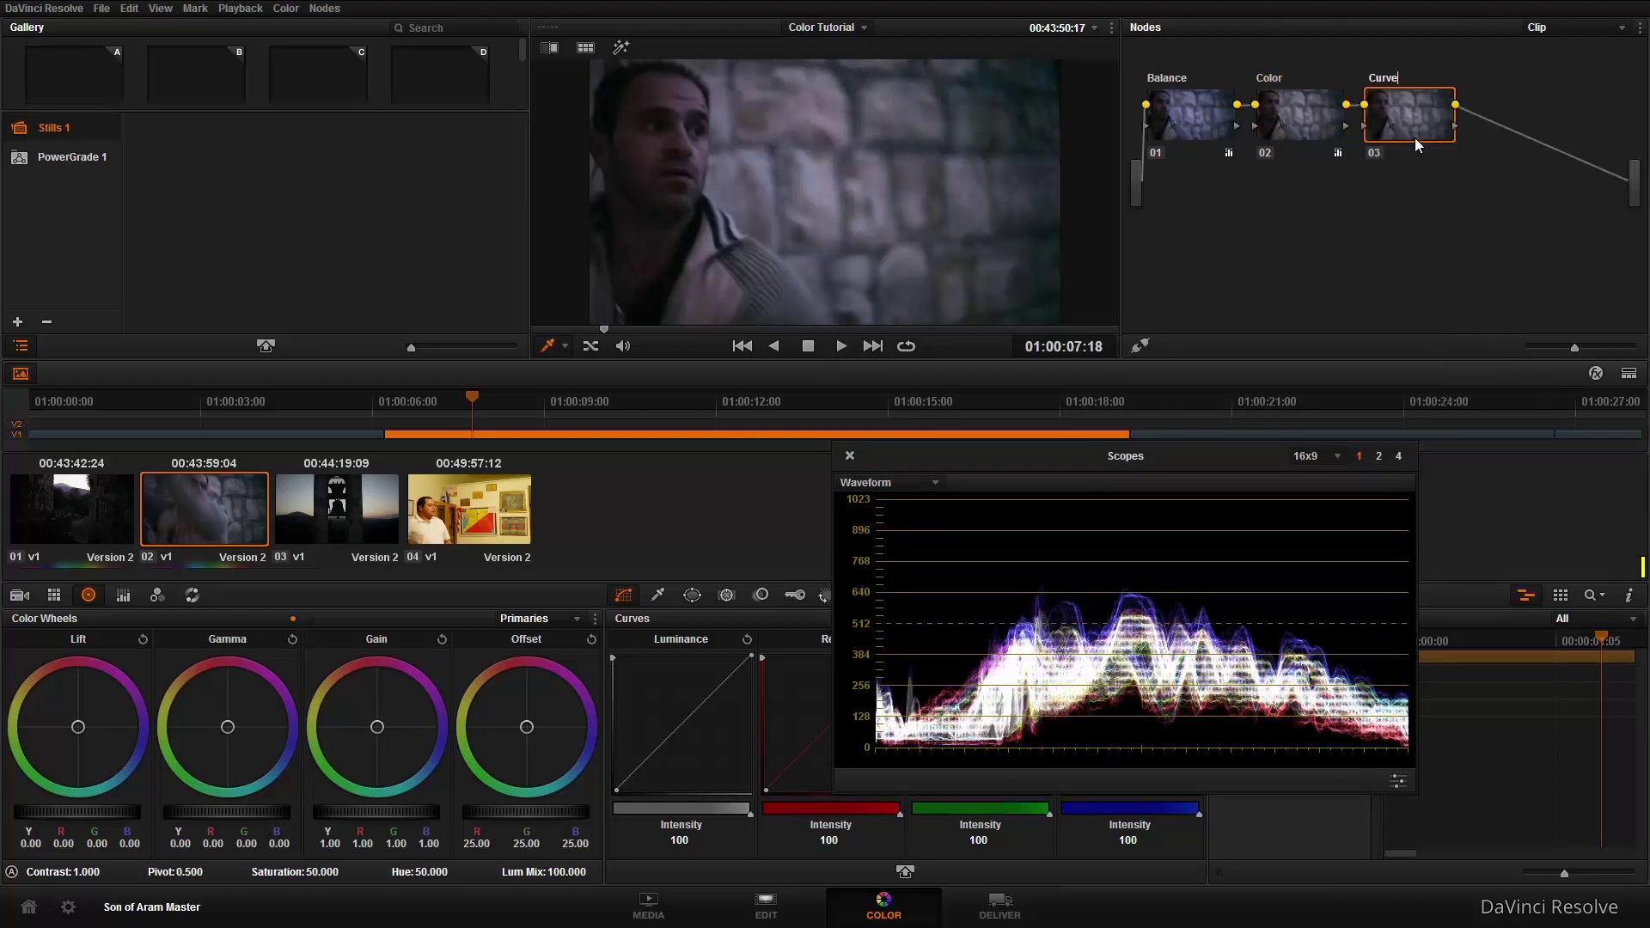
{"action": "key", "text": "Return"}
Shape a gentle contrast curve on Luminance by lowering a shadow point slightly and raising a lower-midtone point.
{"action": "left_click", "coordinate": [1051, 211]}
{"action": "left_click_drag", "start_coordinate": [634, 772], "coordinate": [636, 775]}
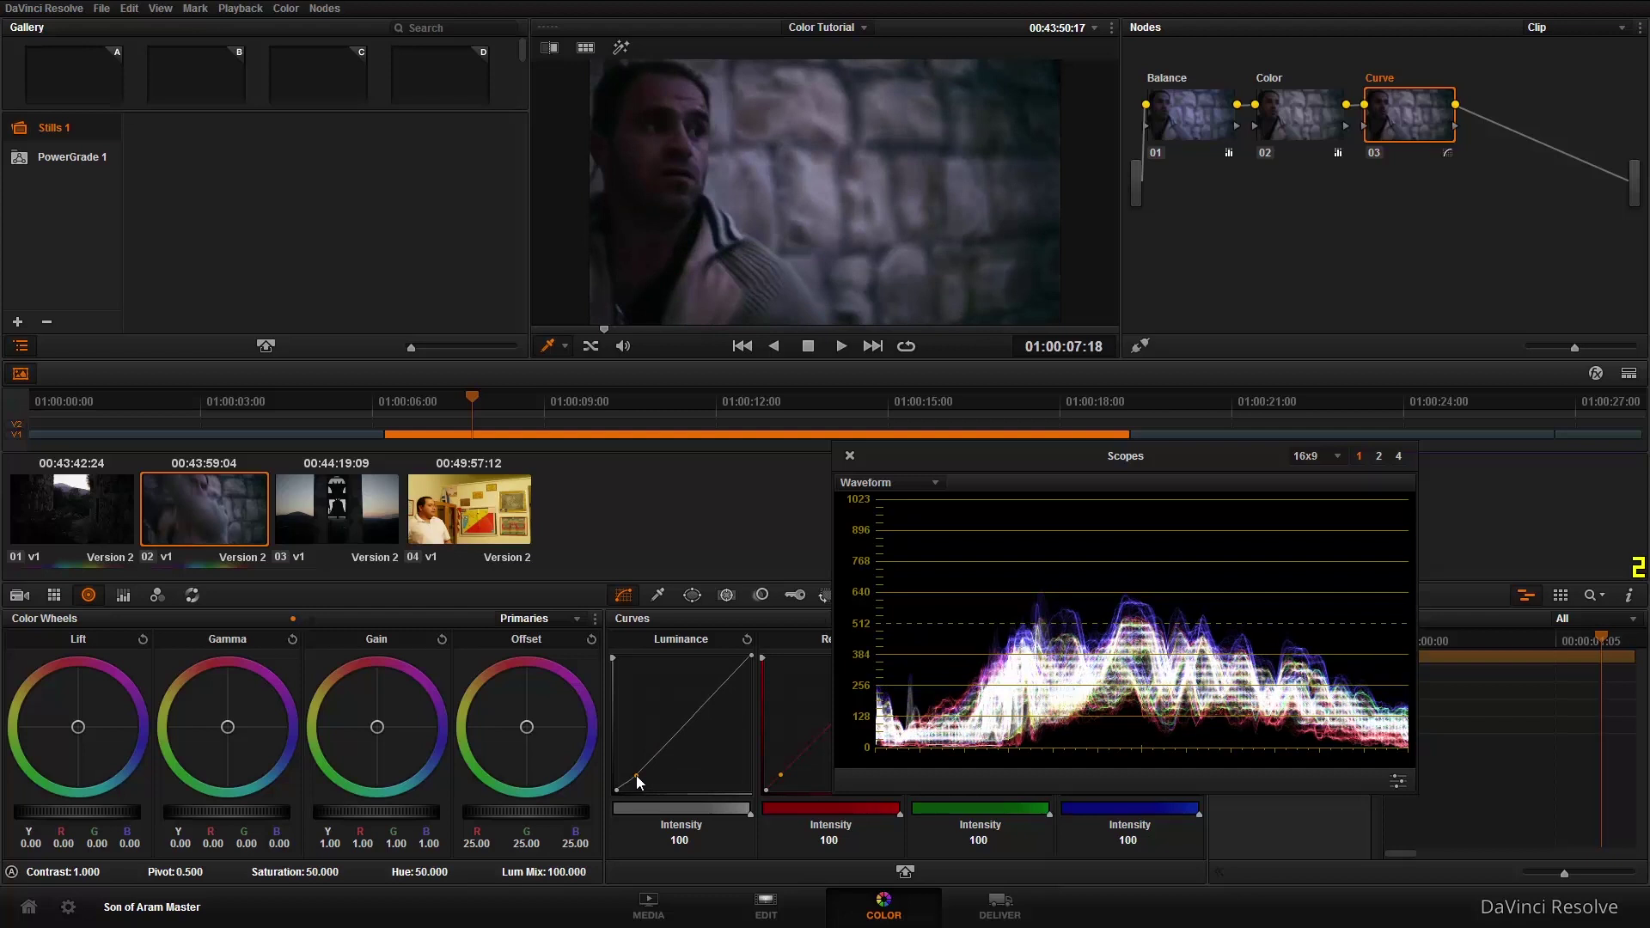
{"action": "left_click", "coordinate": [667, 744]}
{"action": "left_click_drag", "start_coordinate": [667, 744], "coordinate": [667, 737]}
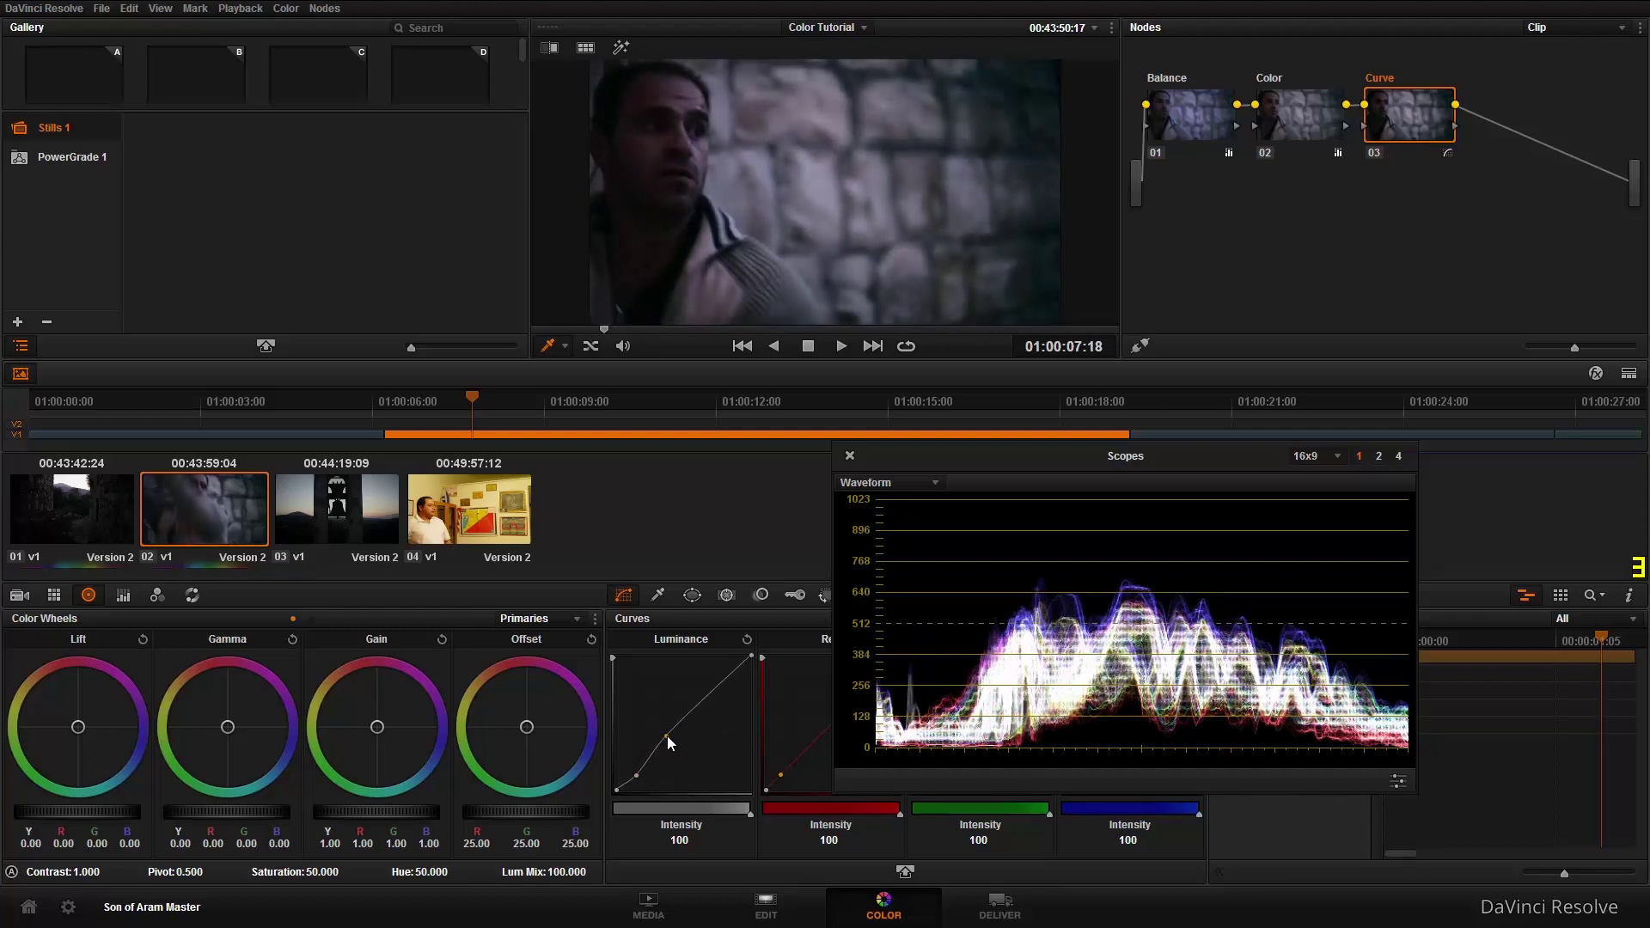
Try a slightly lowered extra shadow point on the Luminance curve, and reset the curve.
{"action": "left_click", "coordinate": [648, 760]}
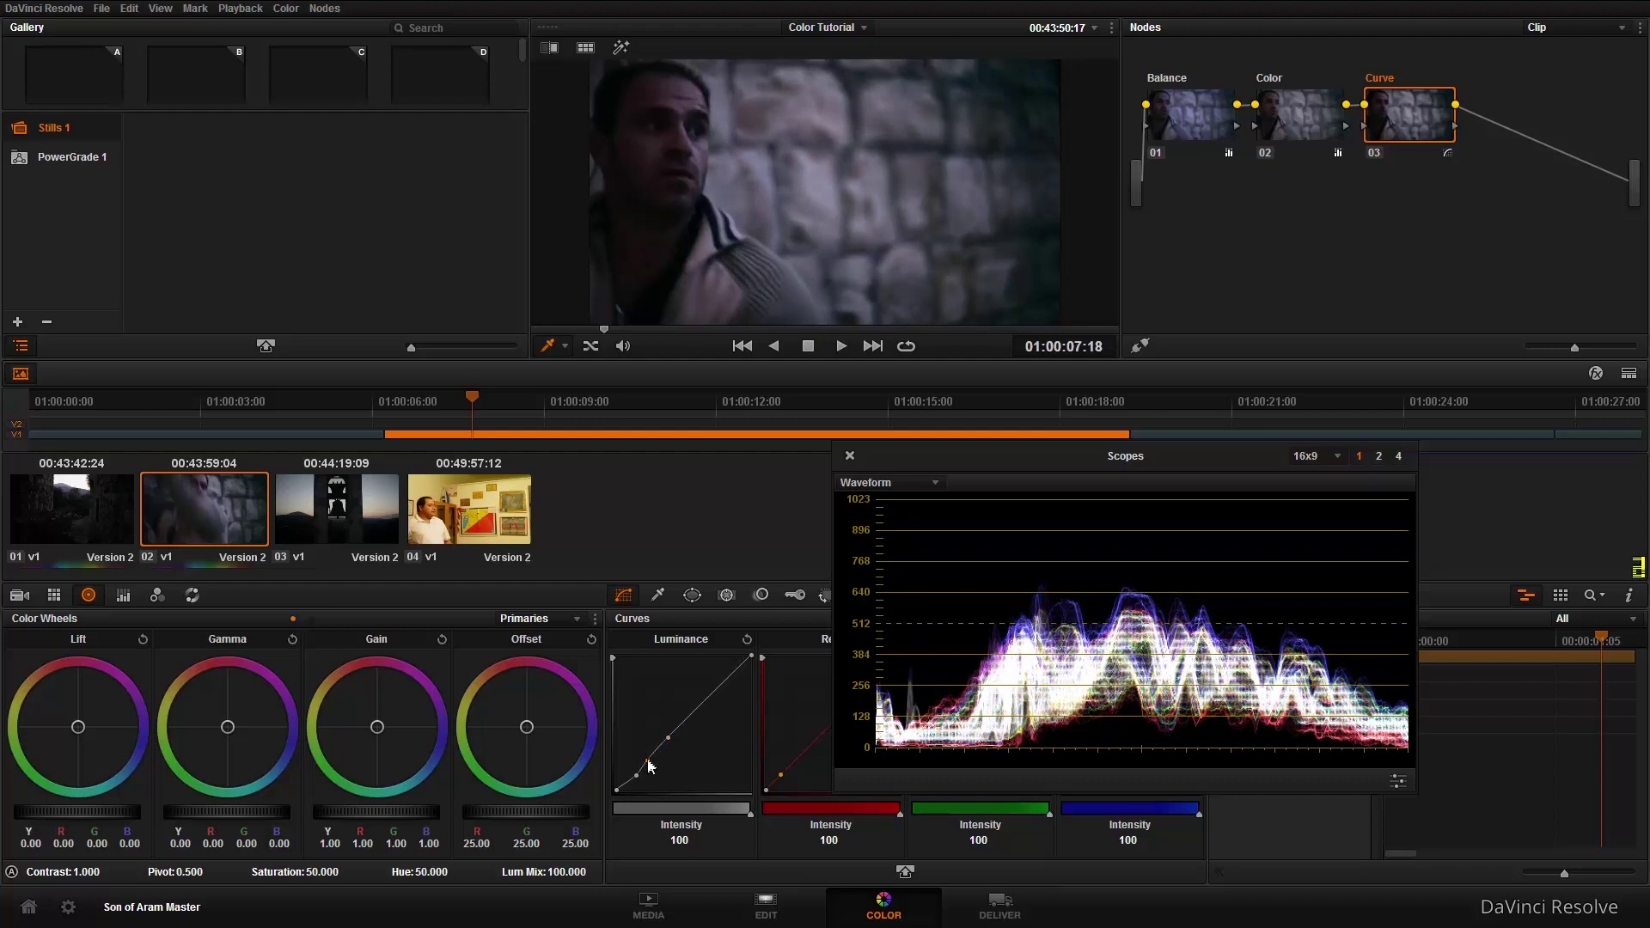
{"action": "left_click_drag", "start_coordinate": [648, 759], "coordinate": [645, 765]}
{"action": "left_click", "coordinate": [747, 640]}
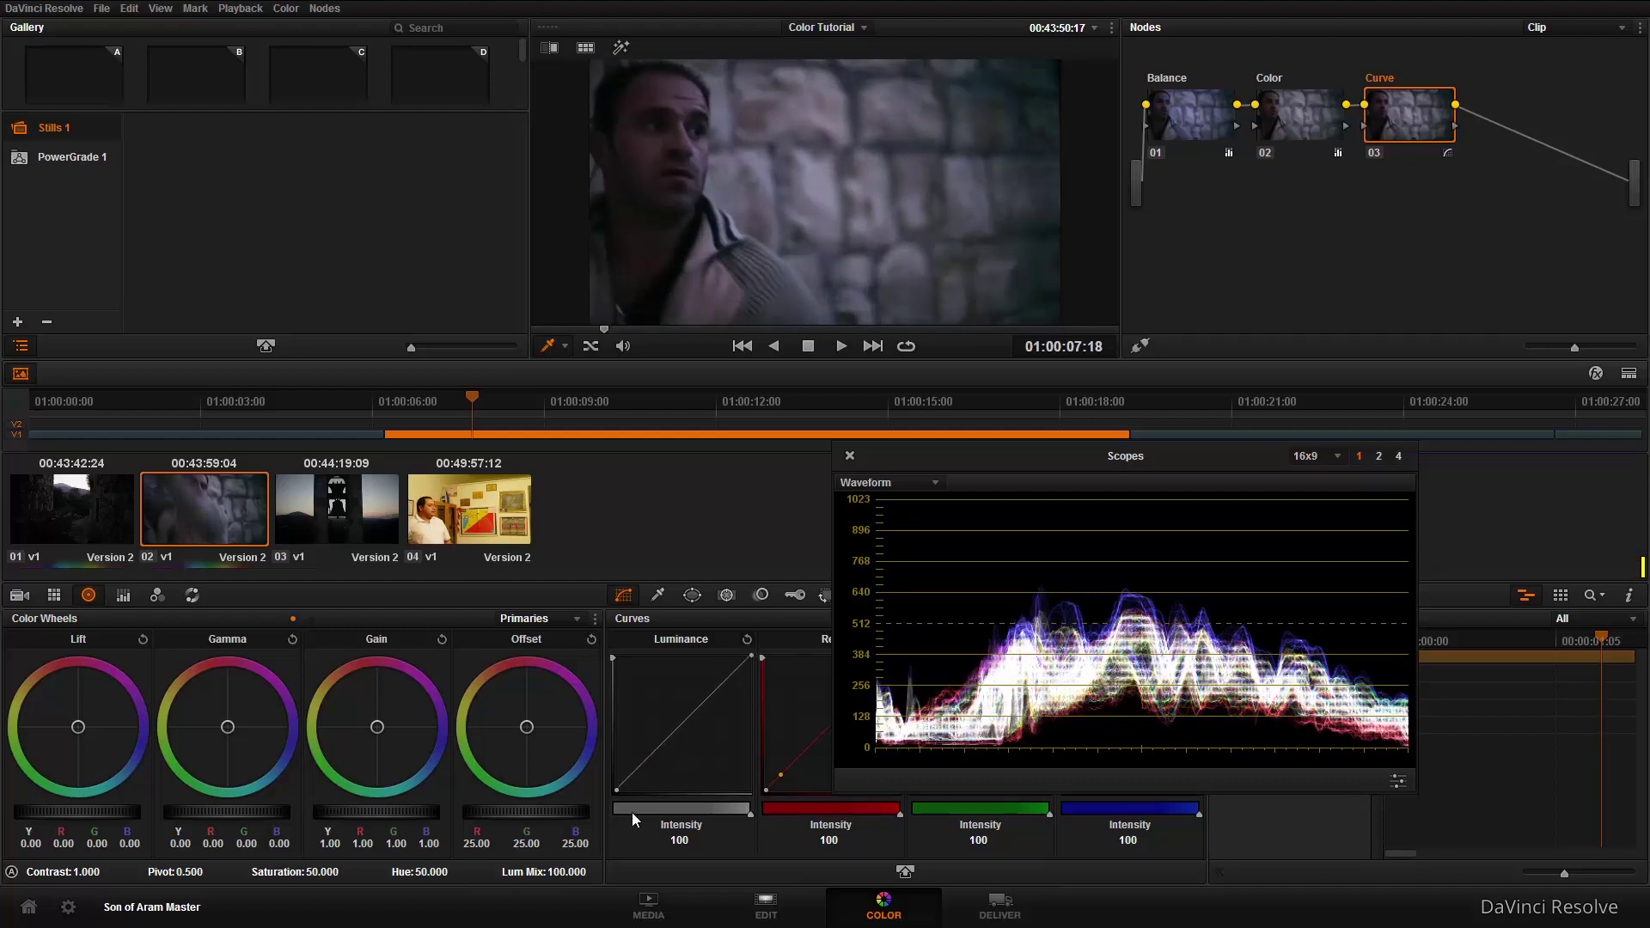
Try an extreme Luminance curve with a strongly raised lower-midtone point and a lowered shadow point, and reset the curve.
{"action": "left_click", "coordinate": [633, 776]}
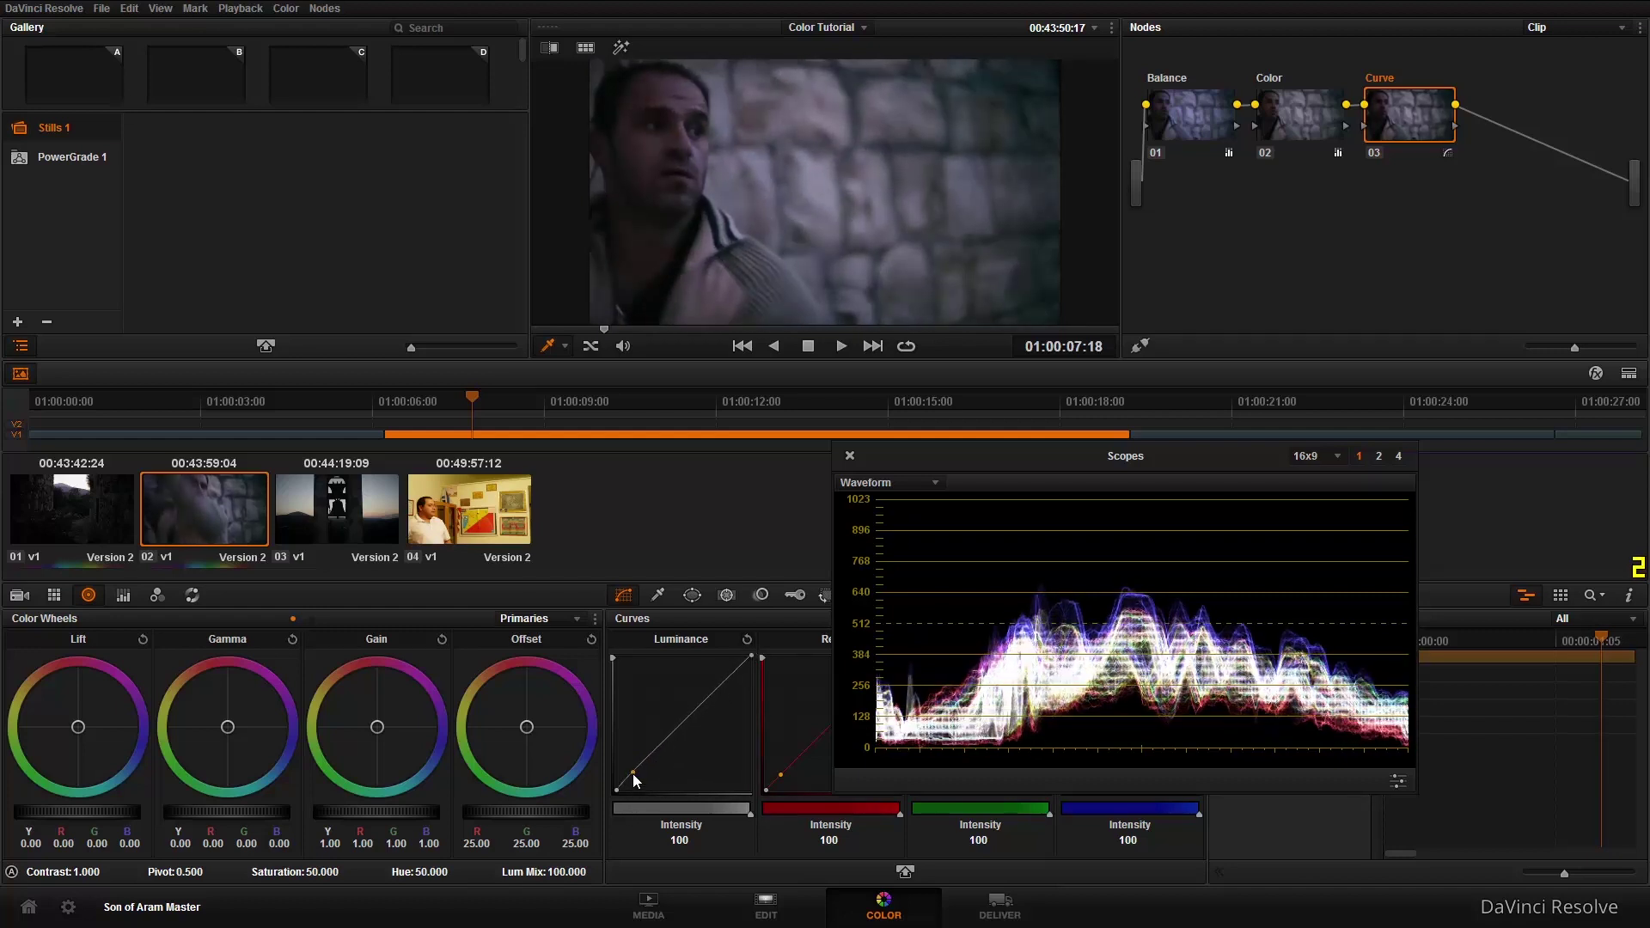
{"action": "left_click", "coordinate": [648, 755]}
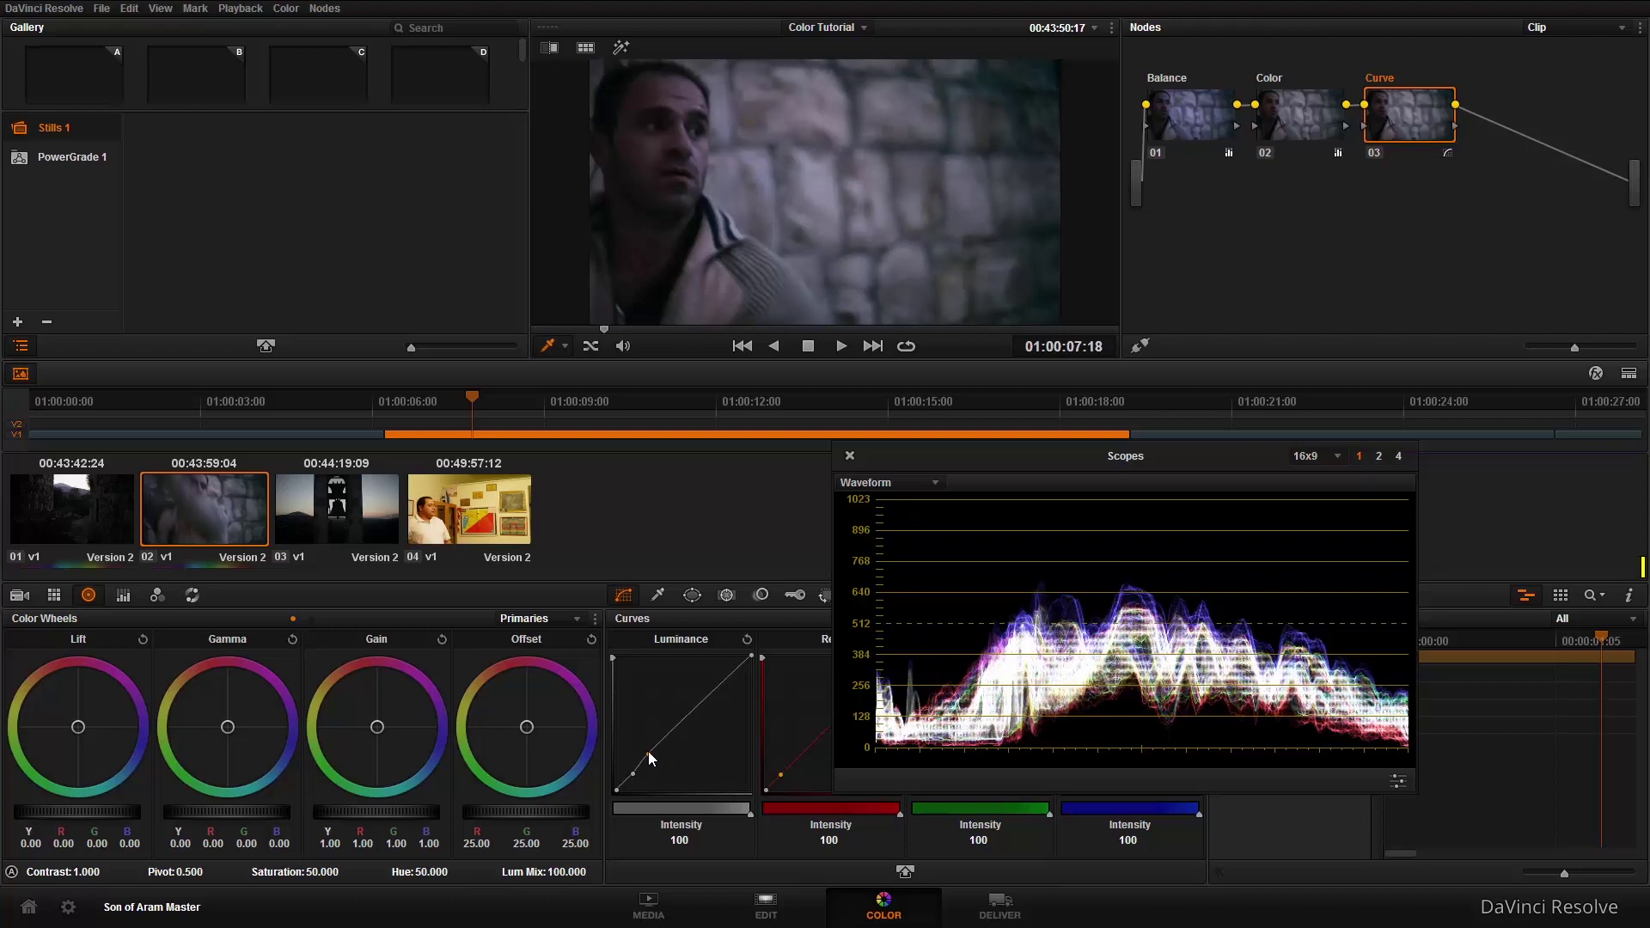
{"action": "left_click_drag", "start_coordinate": [648, 757], "coordinate": [648, 693]}
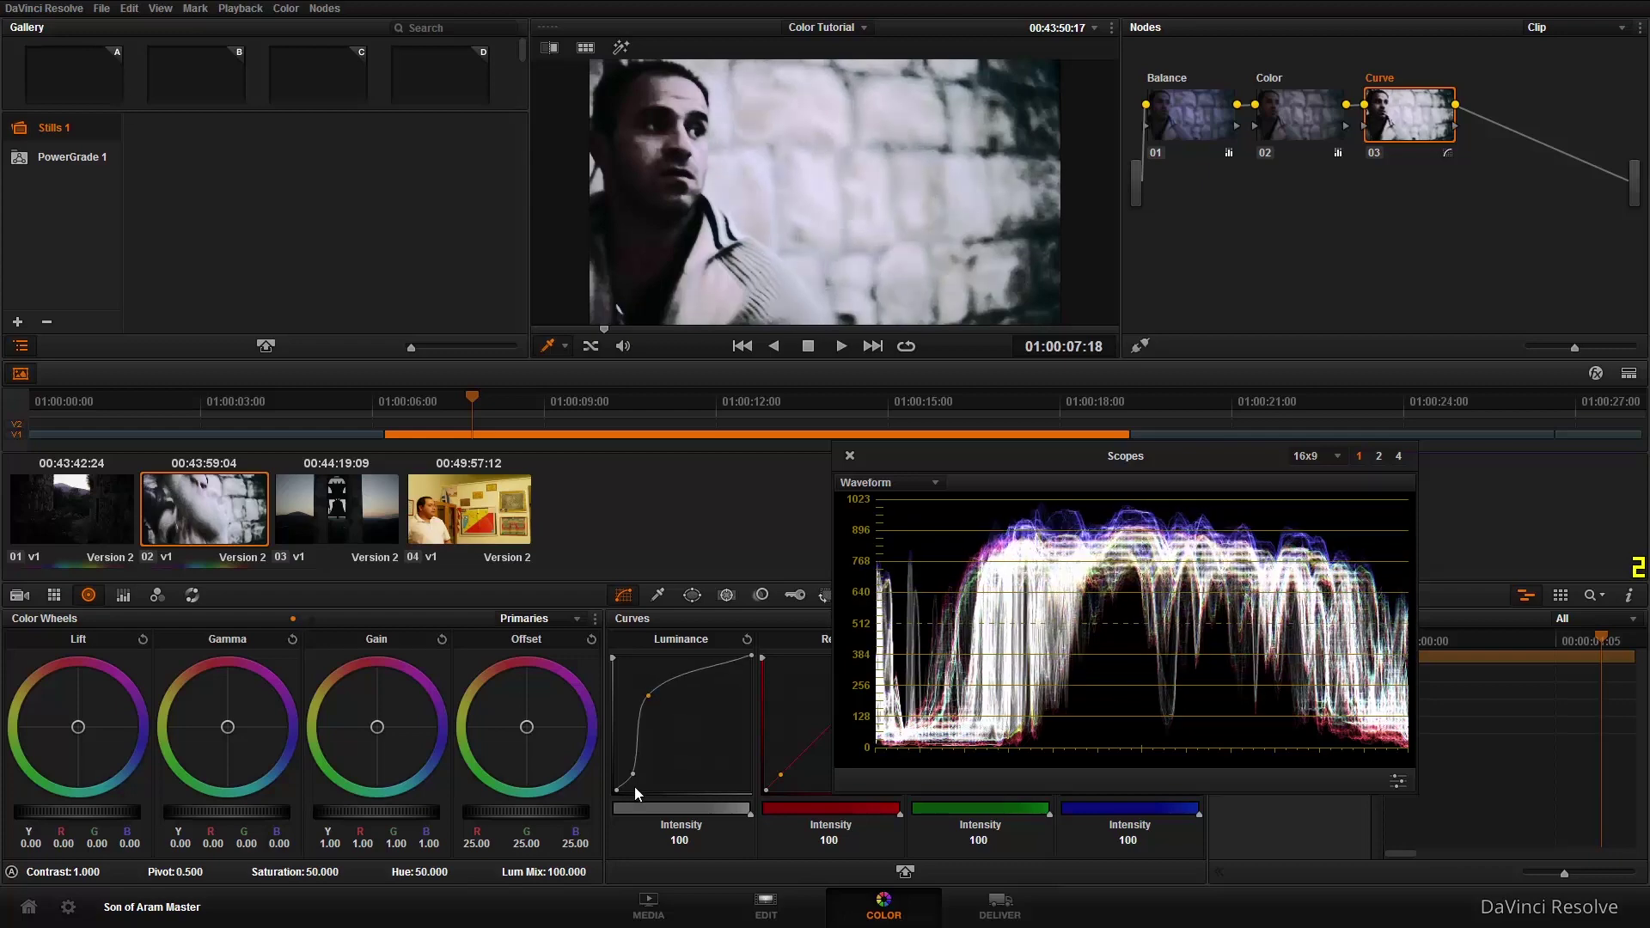
{"action": "left_click_drag", "start_coordinate": [631, 773], "coordinate": [631, 780]}
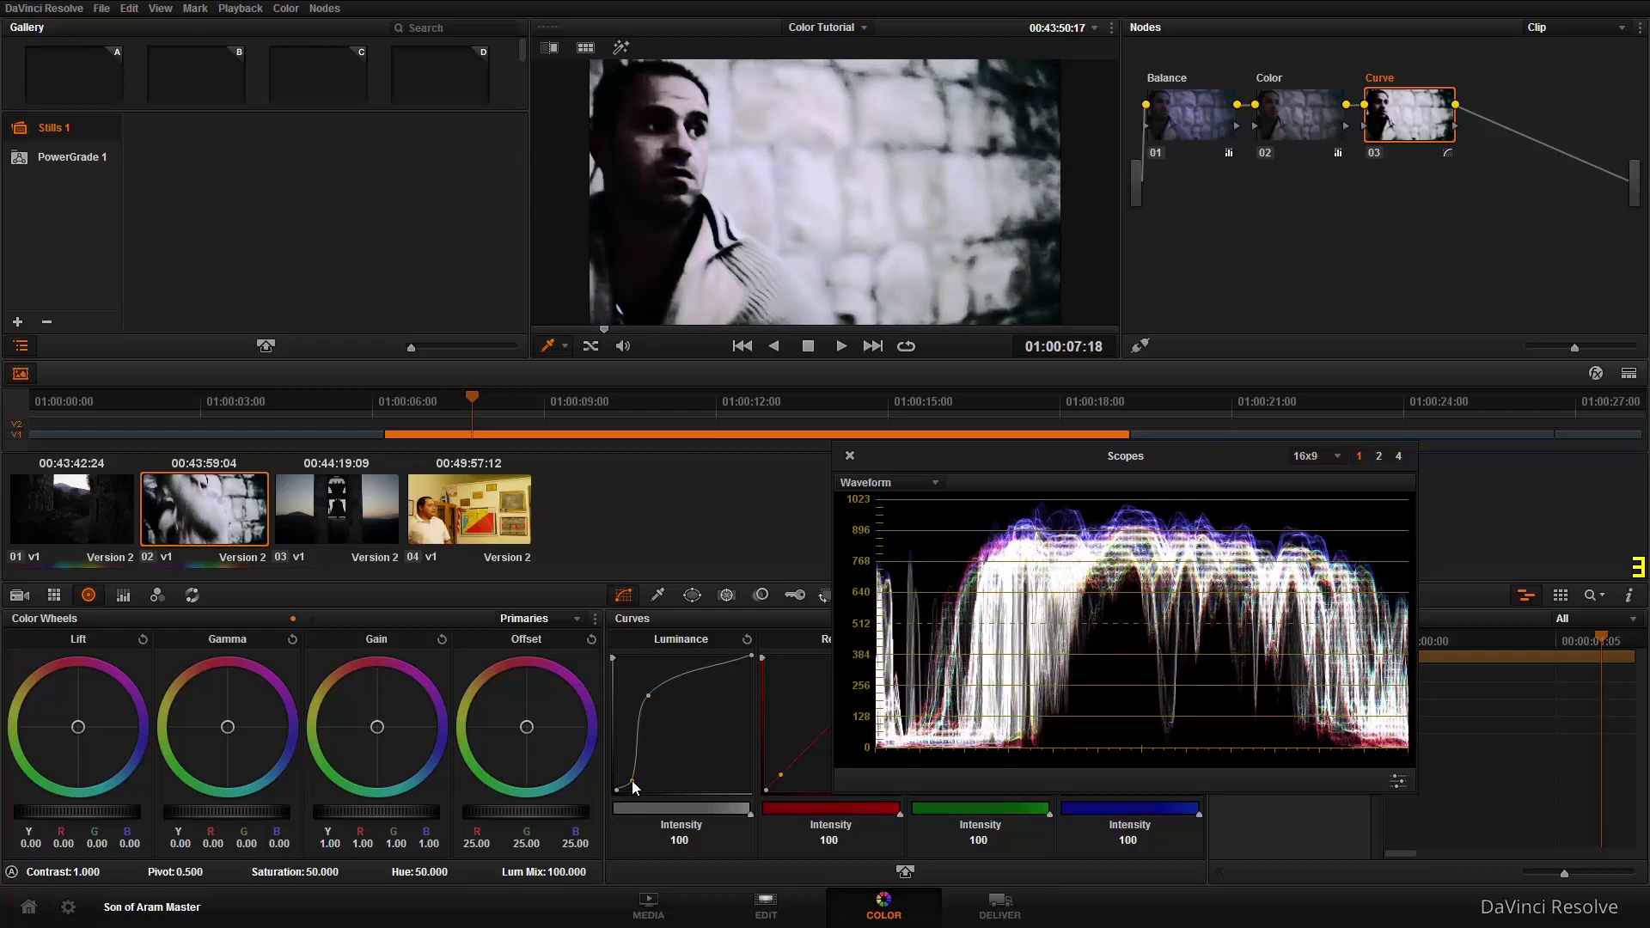
{"action": "left_click", "coordinate": [747, 639]}
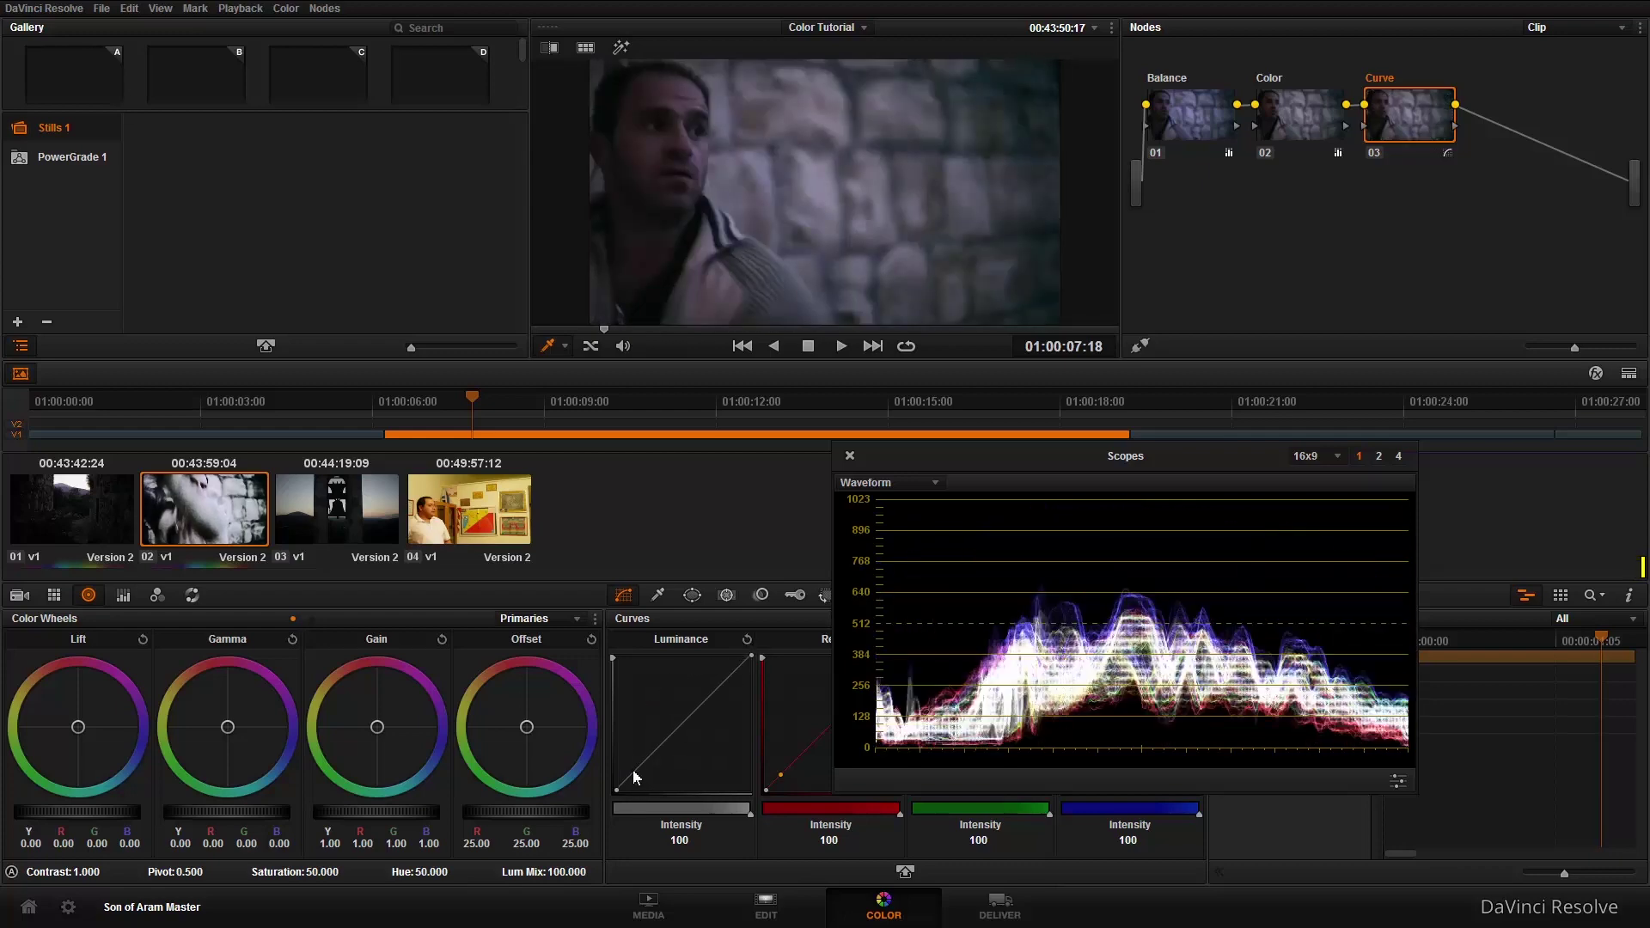
Rebuild a gentle Luminance curve with a shadow point and a slightly raised lower-midtone point, and compare the Curve node disabled and enabled.
{"action": "left_click", "coordinate": [648, 757]}
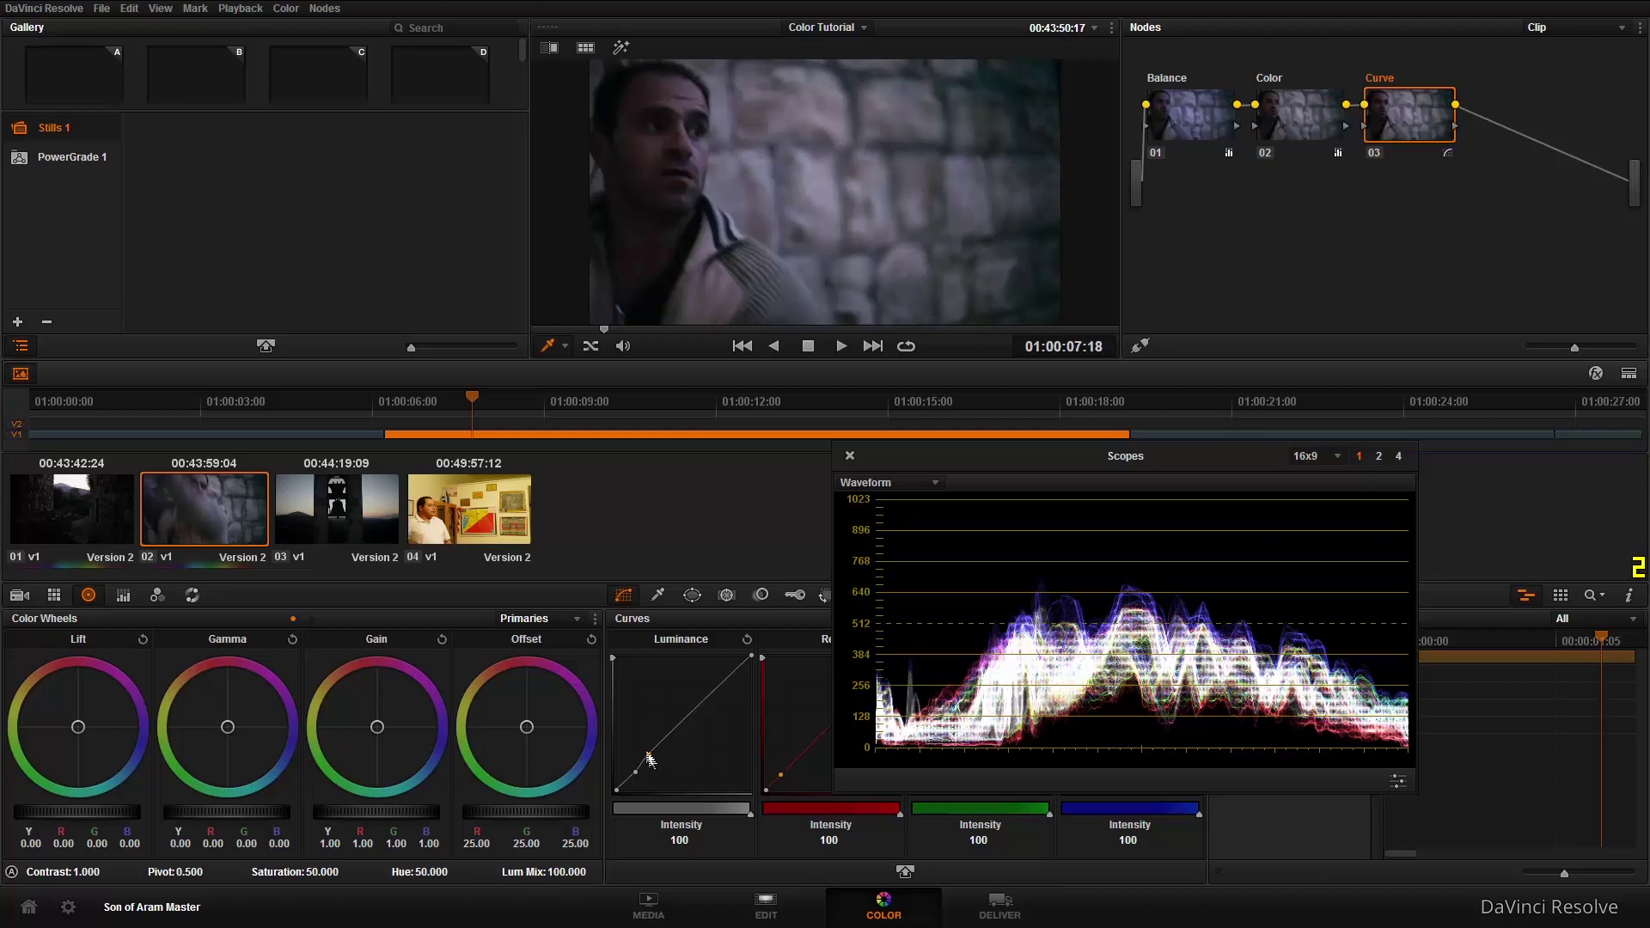
{"action": "key", "text": "ctrl+d"}
{"action": "key", "text": "ctrl+d"}
{"action": "key", "text": "ctrl+d"}
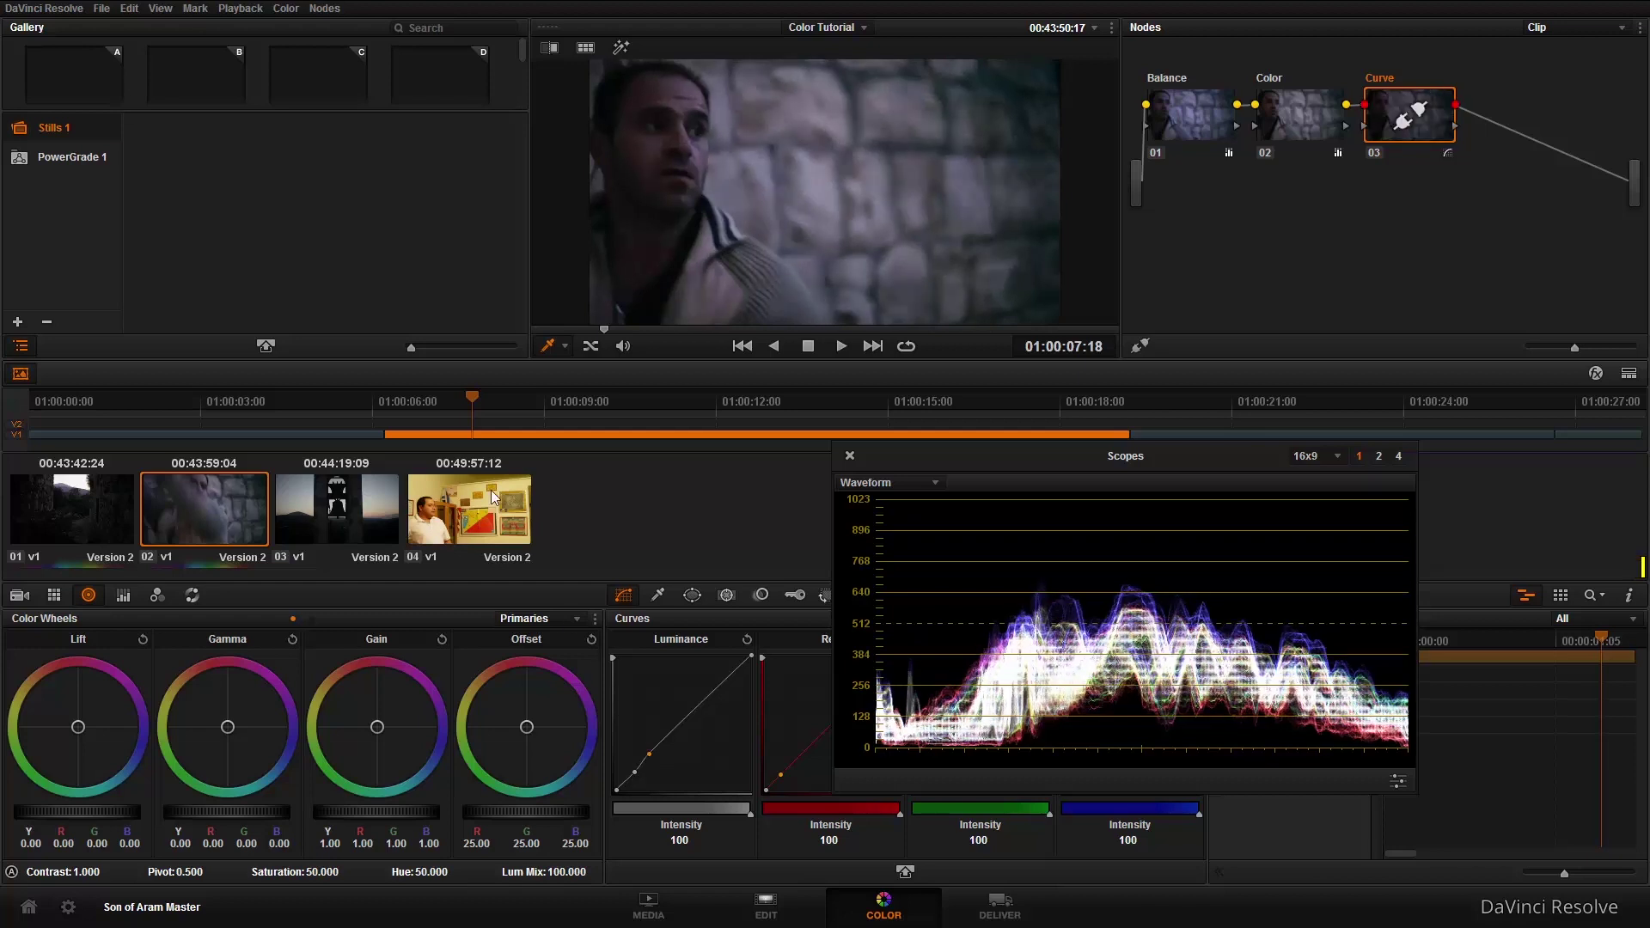
{"action": "key", "text": "ctrl+d"}
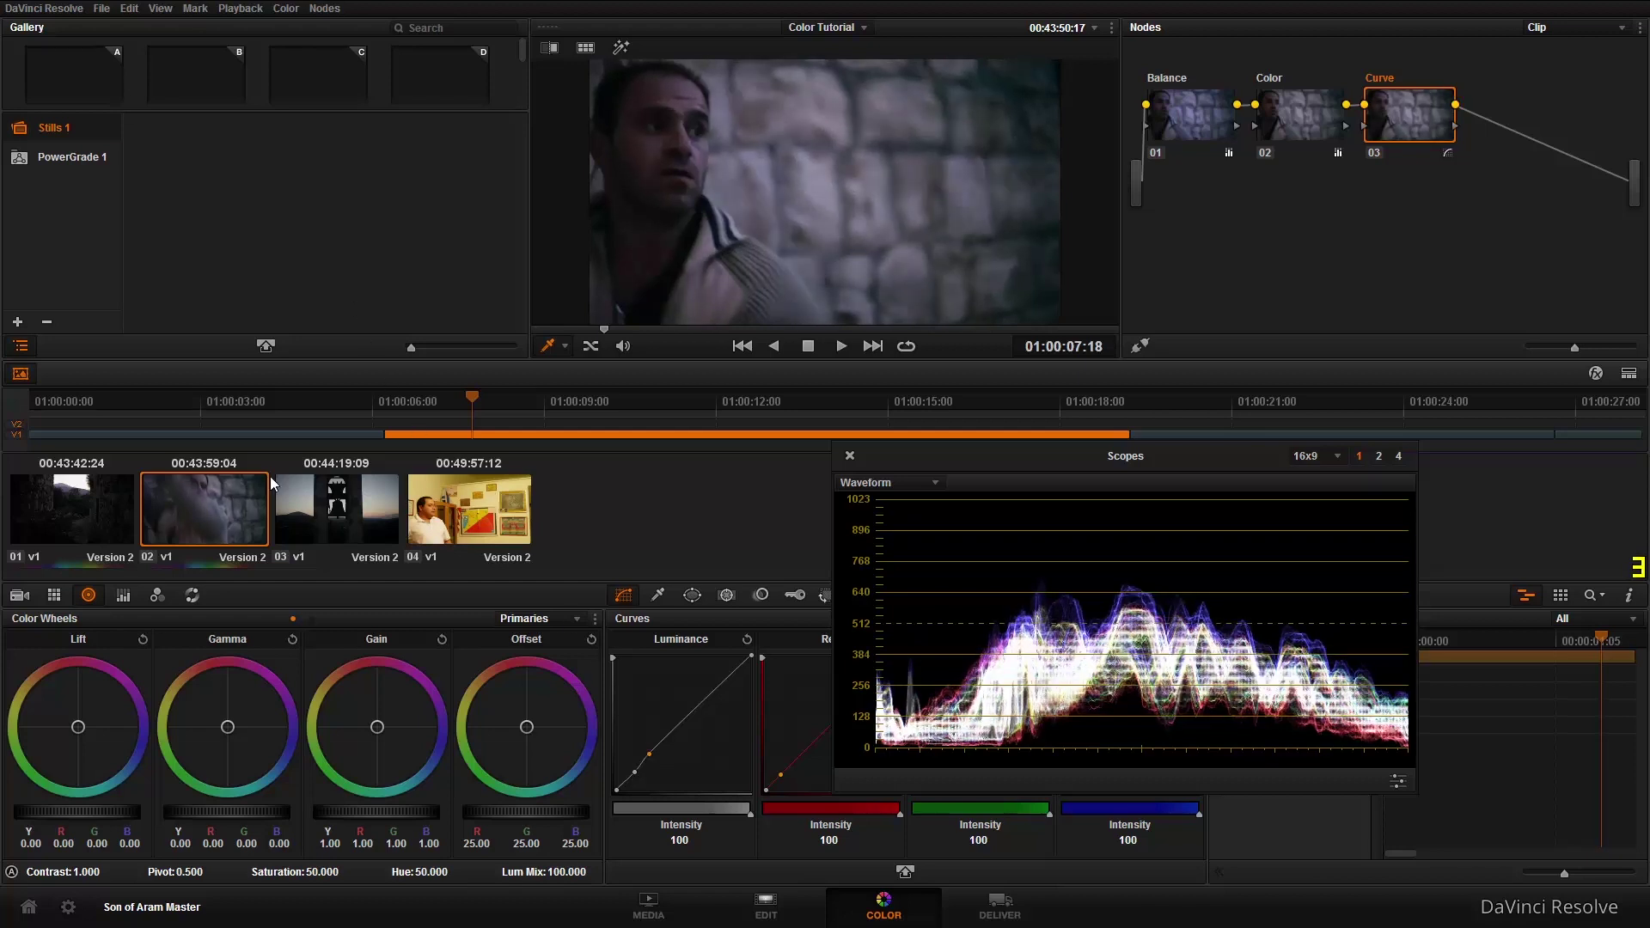
Compare the second clip with its whole grade bypassed and active, and add an empty serial node after the Curve node.
{"action": "key", "text": "shift+d"}
{"action": "key", "text": "shift+d"}
{"action": "key", "text": "alt+s"}
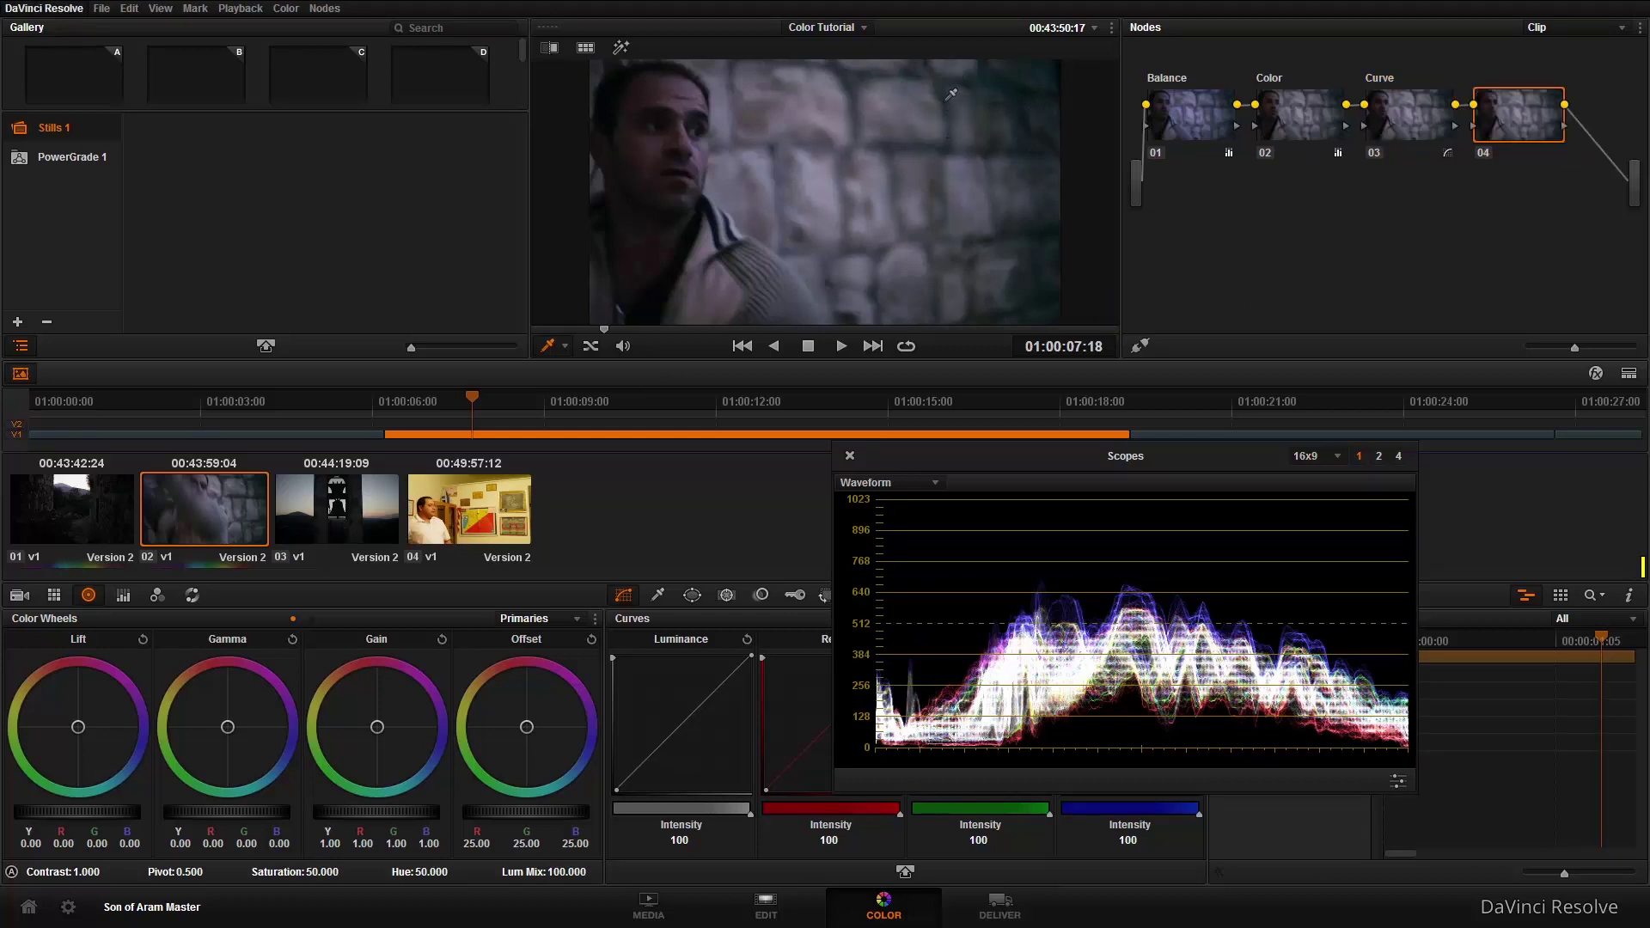
Compare the second clip with the third clip of the bell tower, and label the third clip's node "Balance".
{"action": "left_click", "coordinate": [344, 519]}
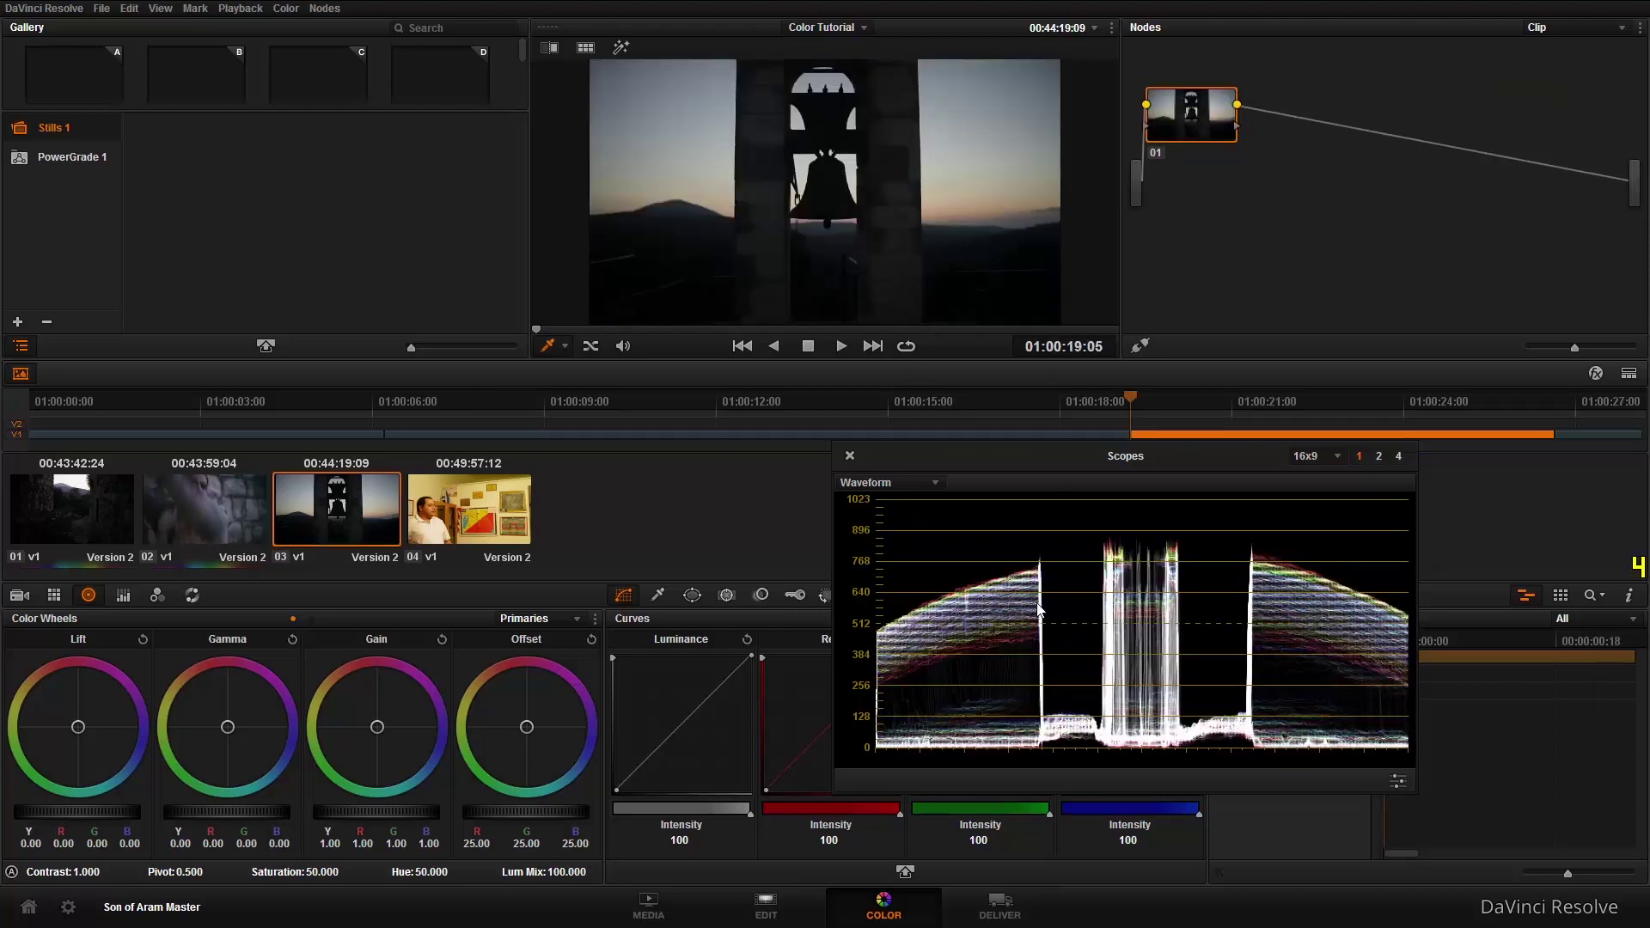
{"action": "left_click", "coordinate": [224, 537]}
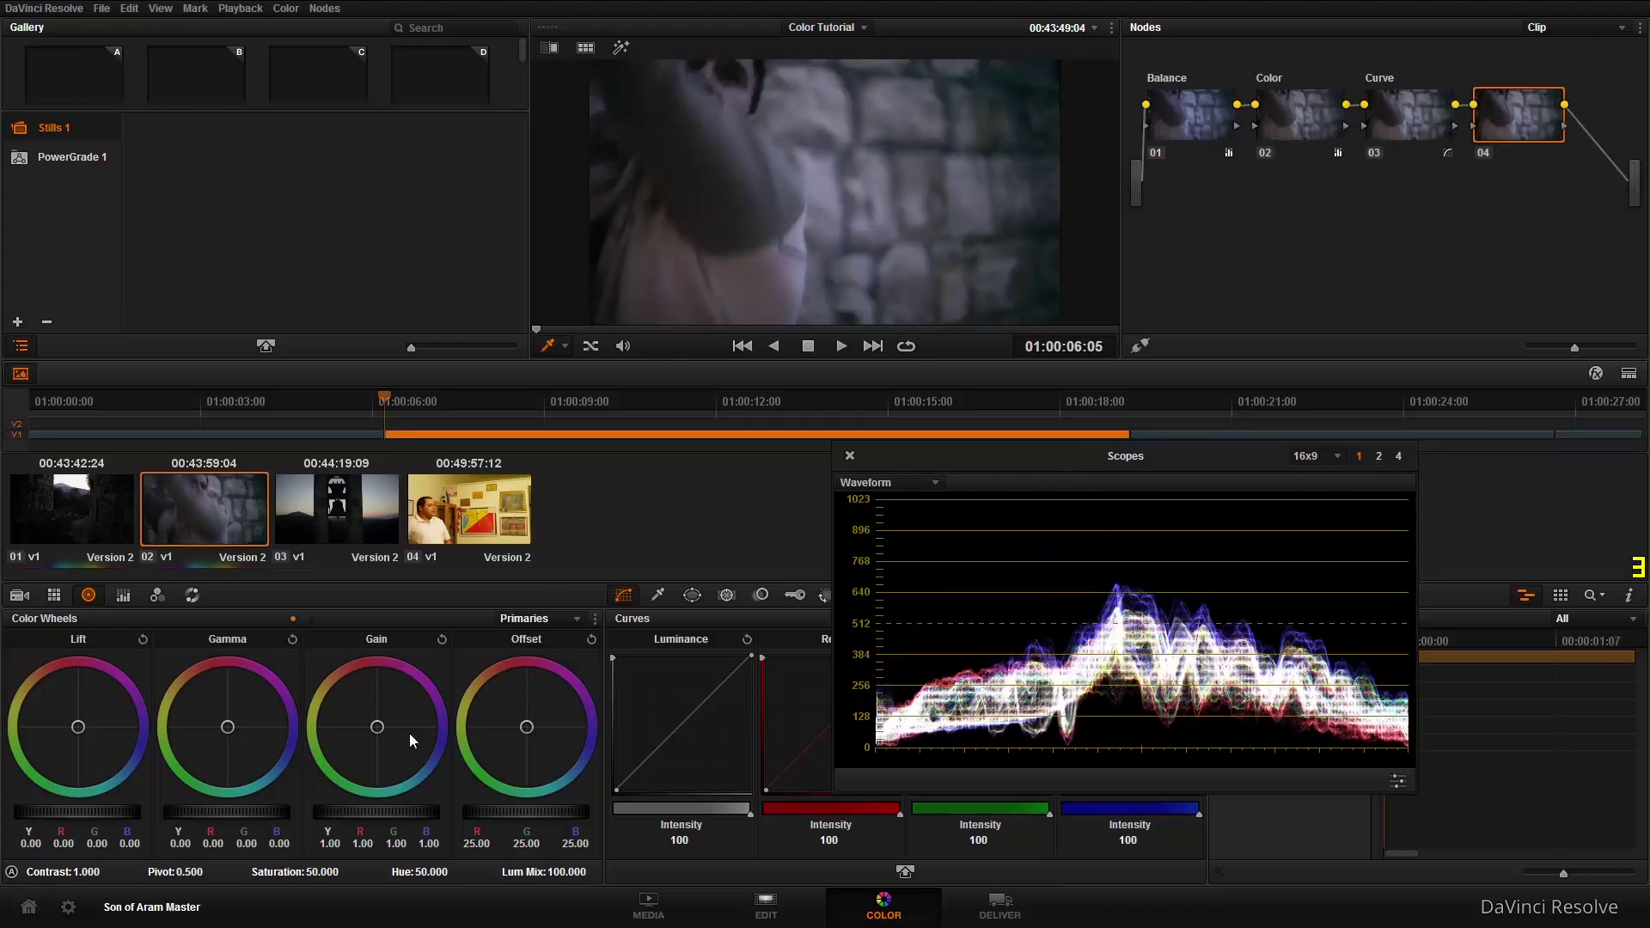
{"action": "left_click", "coordinate": [318, 507]}
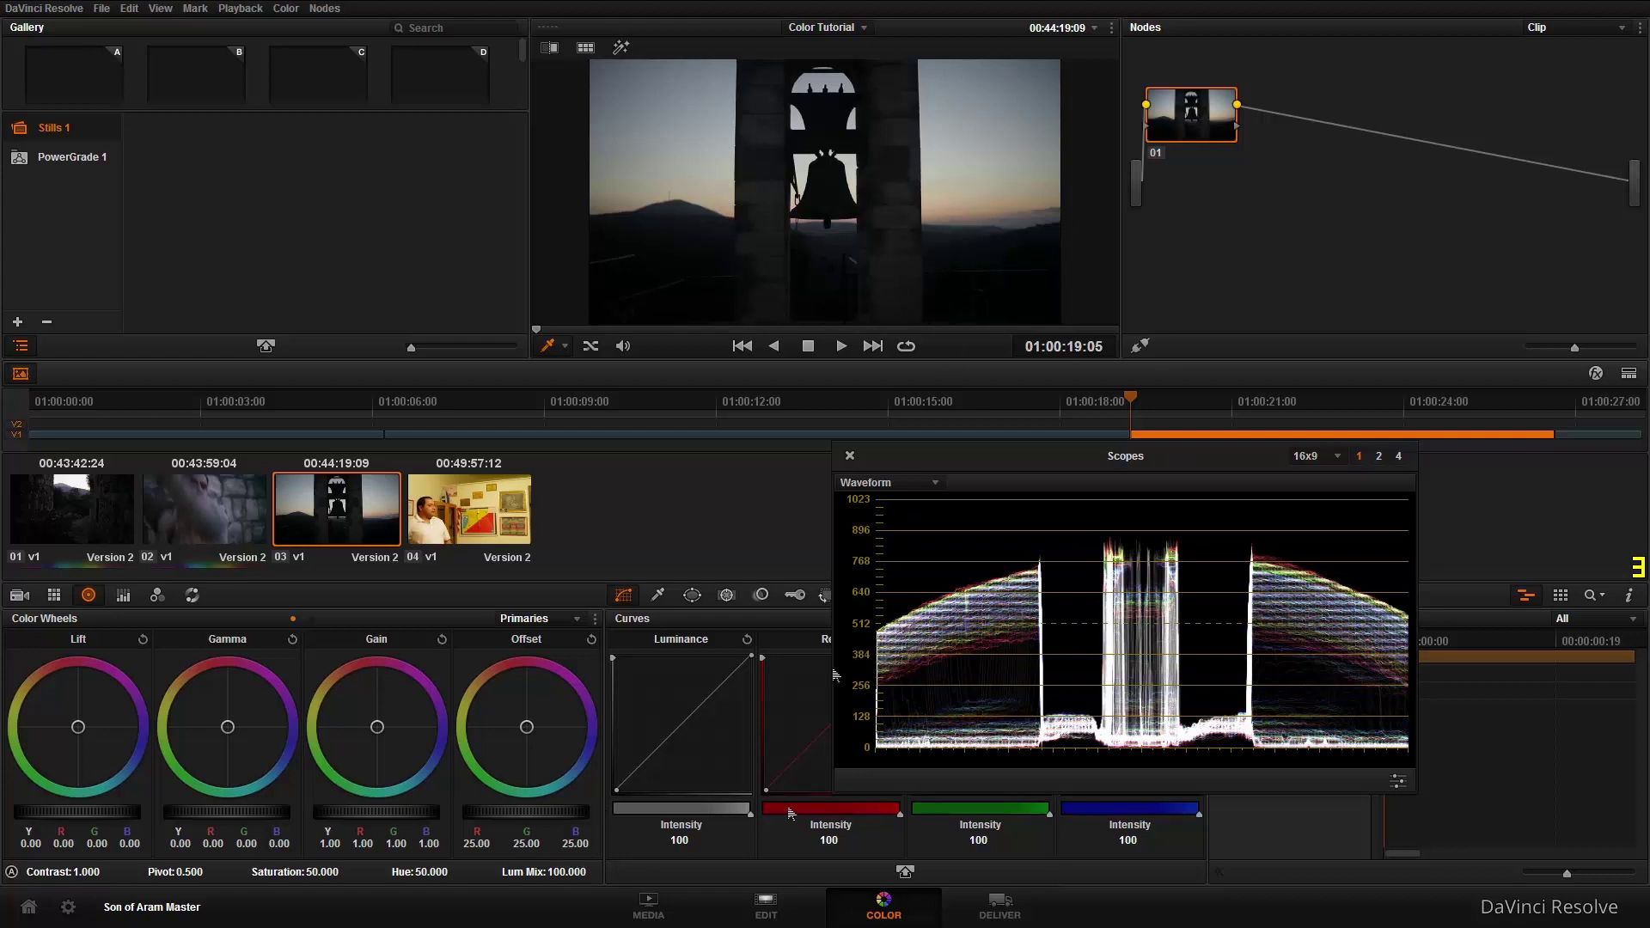
{"action": "right_click", "coordinate": [1213, 111]}
{"action": "key", "text": "Escape"}
{"action": "type", "text": "alan"}
{"action": "type", "text": "ance"}
{"action": "key", "text": "Return"}
Nudge the Lift master minimally, set the Gain master to about 1.01 on the bell clip, and compare it with the second clip.
{"action": "mouse_move", "coordinate": [71, 808]}
{"action": "left_mouse_down"}
{"action": "mouse_move", "coordinate": [100, 809]}
{"action": "mouse_move", "coordinate": [63, 811]}
{"action": "mouse_move", "coordinate": [82, 812]}
{"action": "left_mouse_up"}
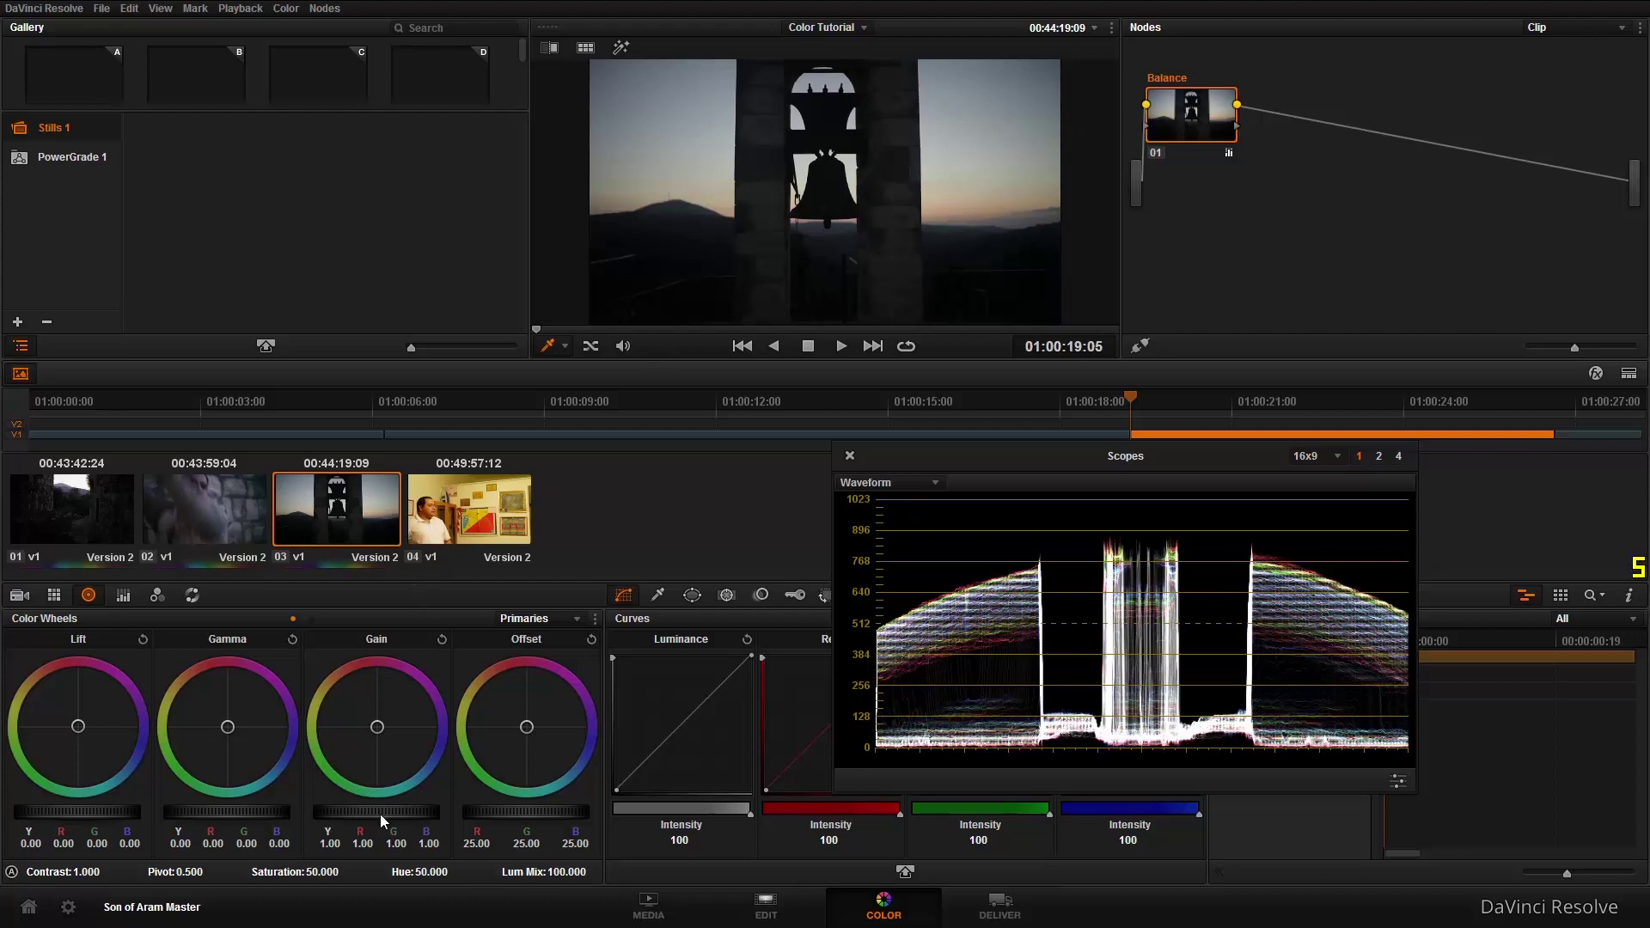
{"action": "left_click_drag", "start_coordinate": [390, 813], "coordinate": [398, 813]}
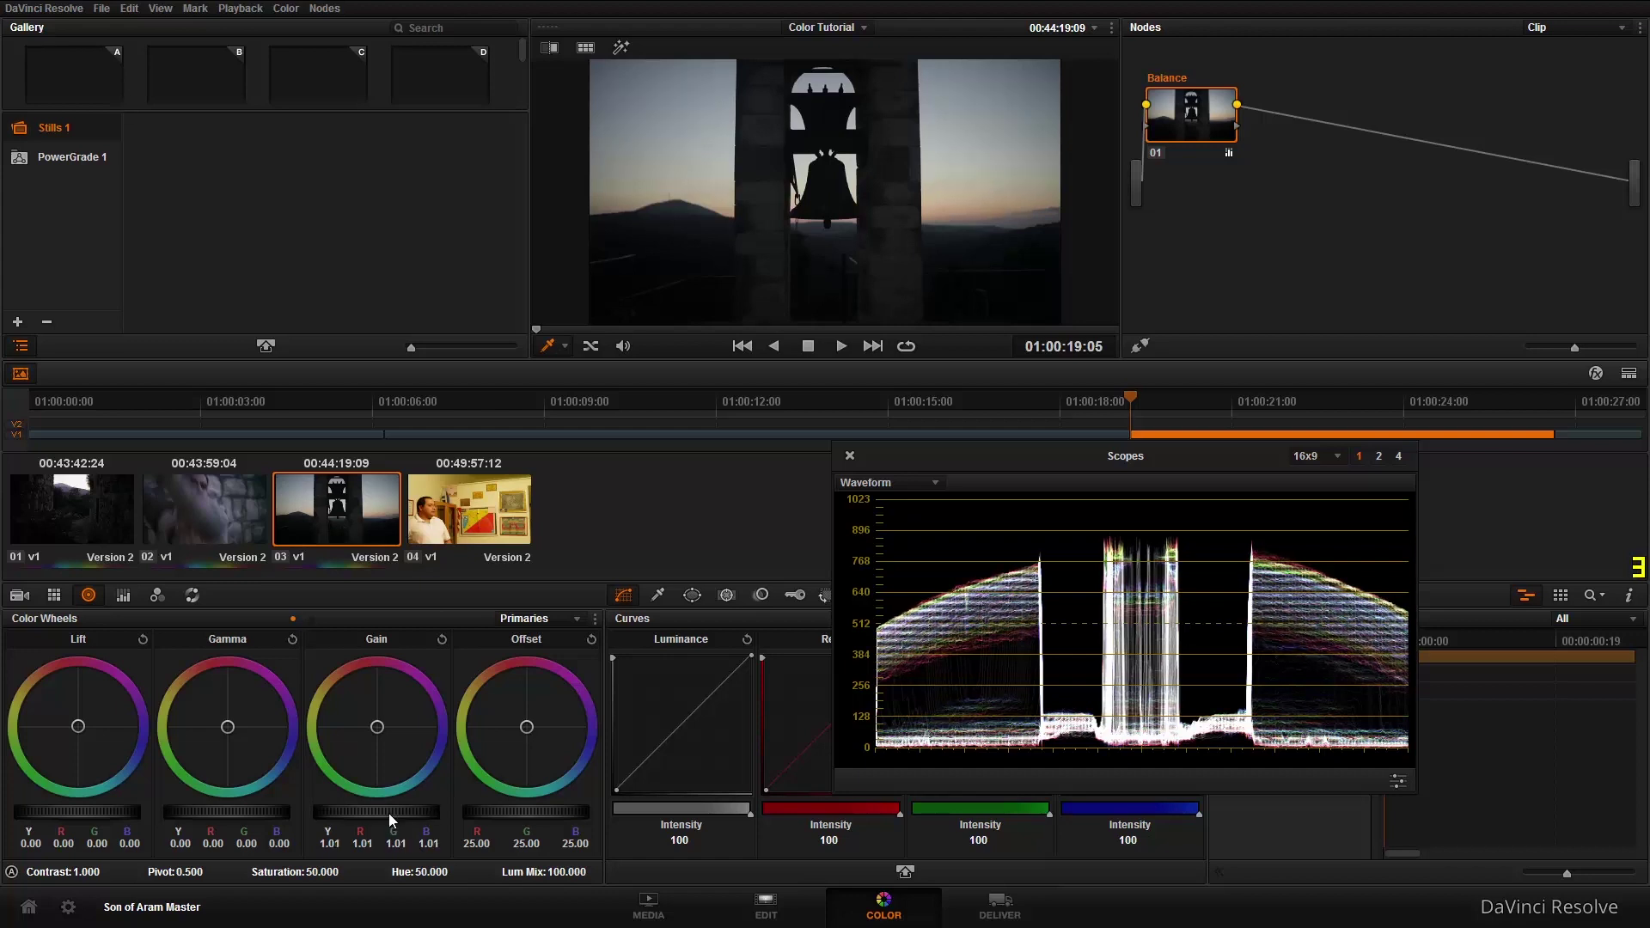
{"action": "left_click", "coordinate": [215, 499]}
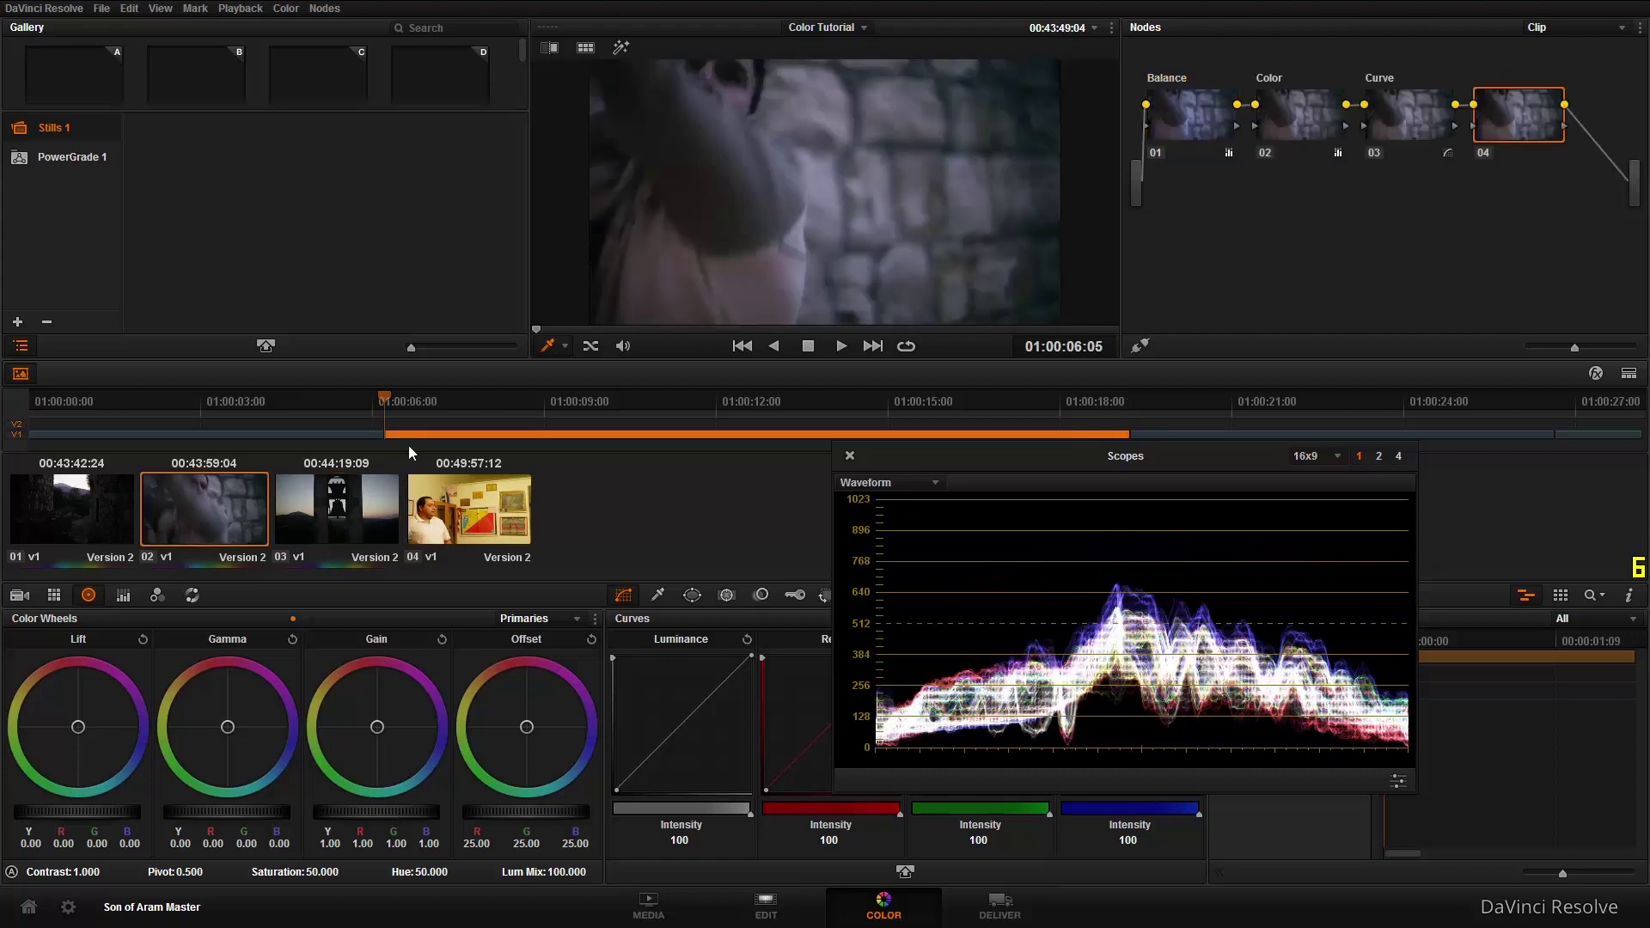
{"action": "left_click", "coordinate": [370, 511]}
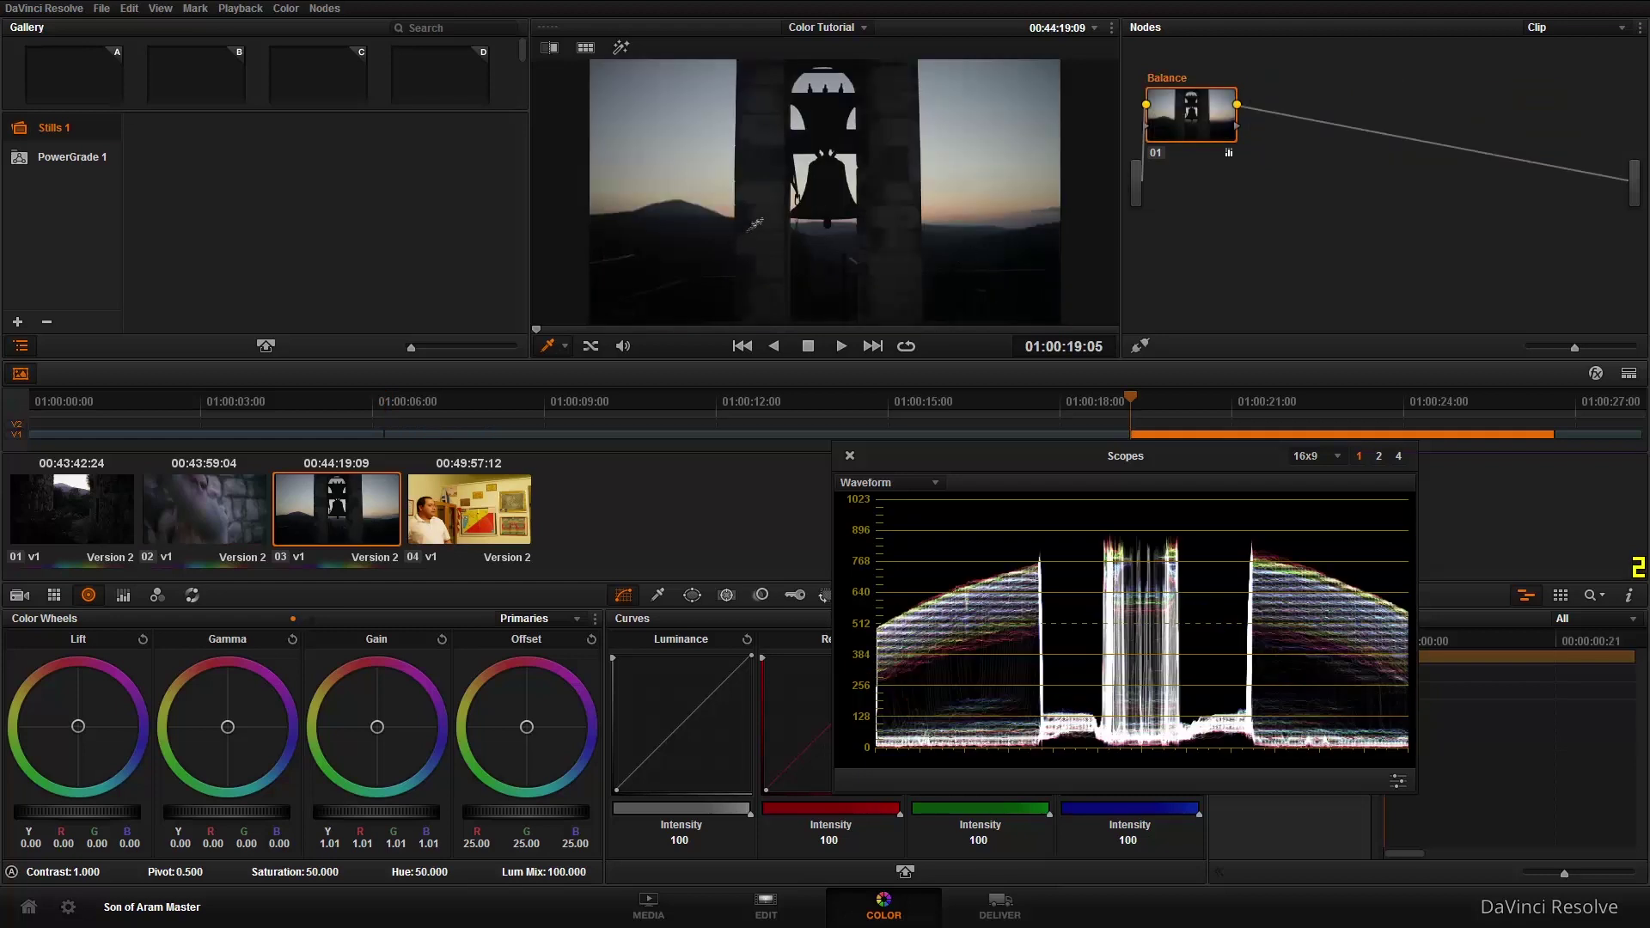
Add a serial node after the bell clip's Balance node and label it "Curve".
{"action": "key", "text": "alt+s"}
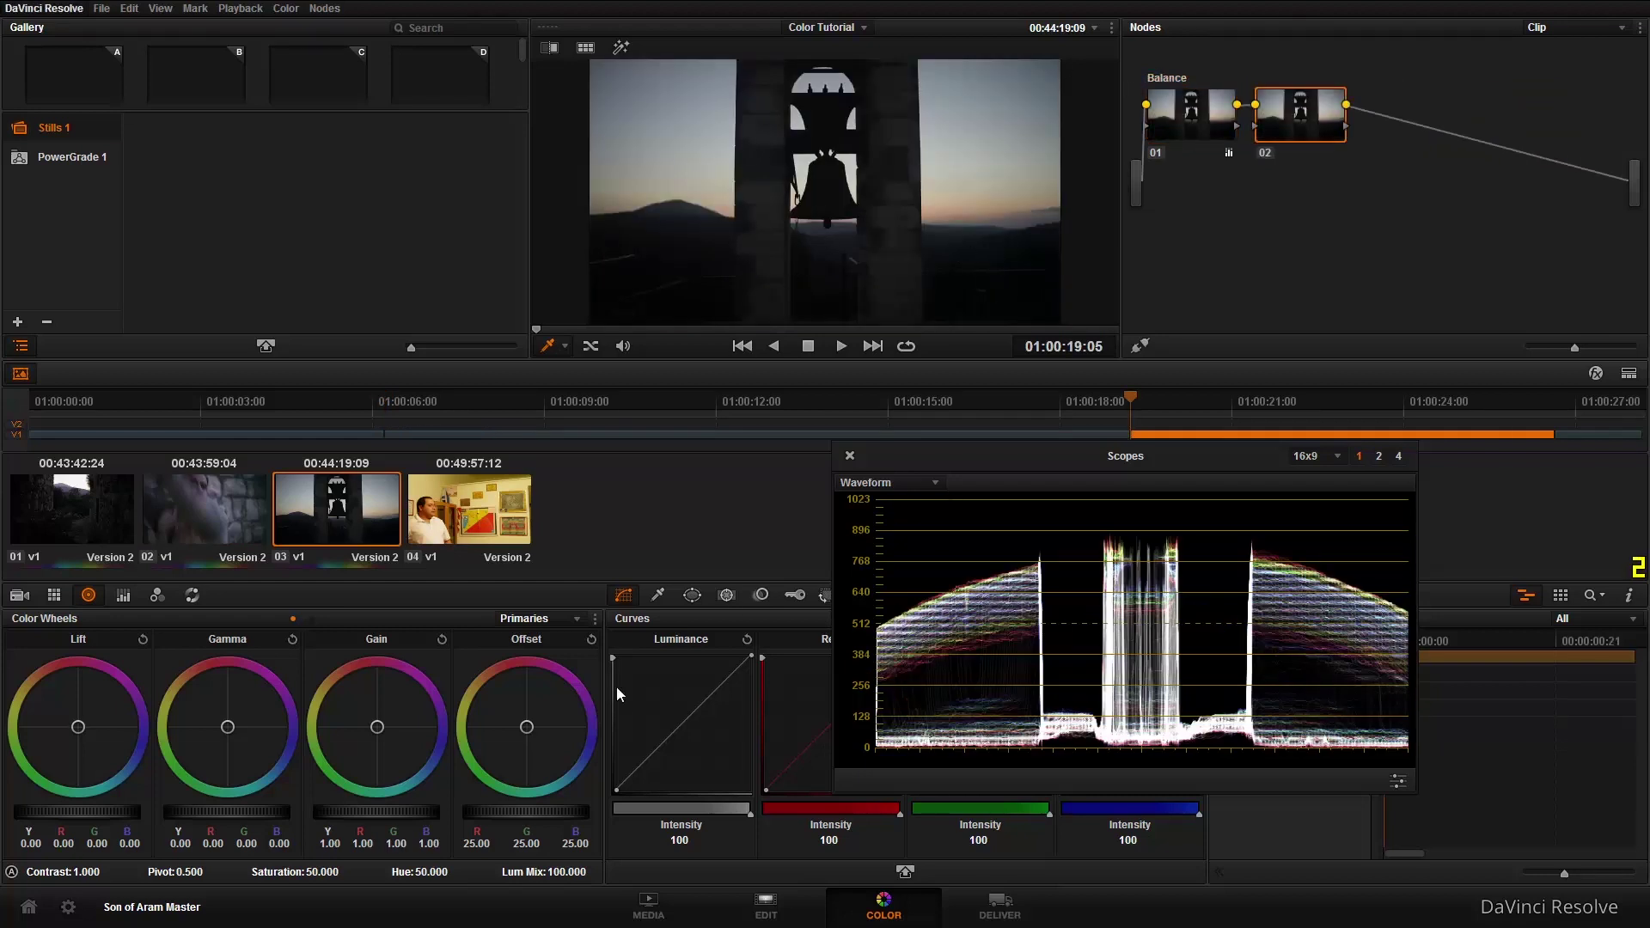
{"action": "right_click", "coordinate": [1310, 112]}
{"action": "left_click", "coordinate": [1328, 127]}
{"action": "type", "text": "Curve"}
{"action": "key", "text": "Return"}
Set the Curve node's Saturation to 57 and shape its Luminance curve with a near-black point and a slightly lowered lower-midtone point.
{"action": "left_click_drag", "start_coordinate": [288, 871], "coordinate": [297, 871]}
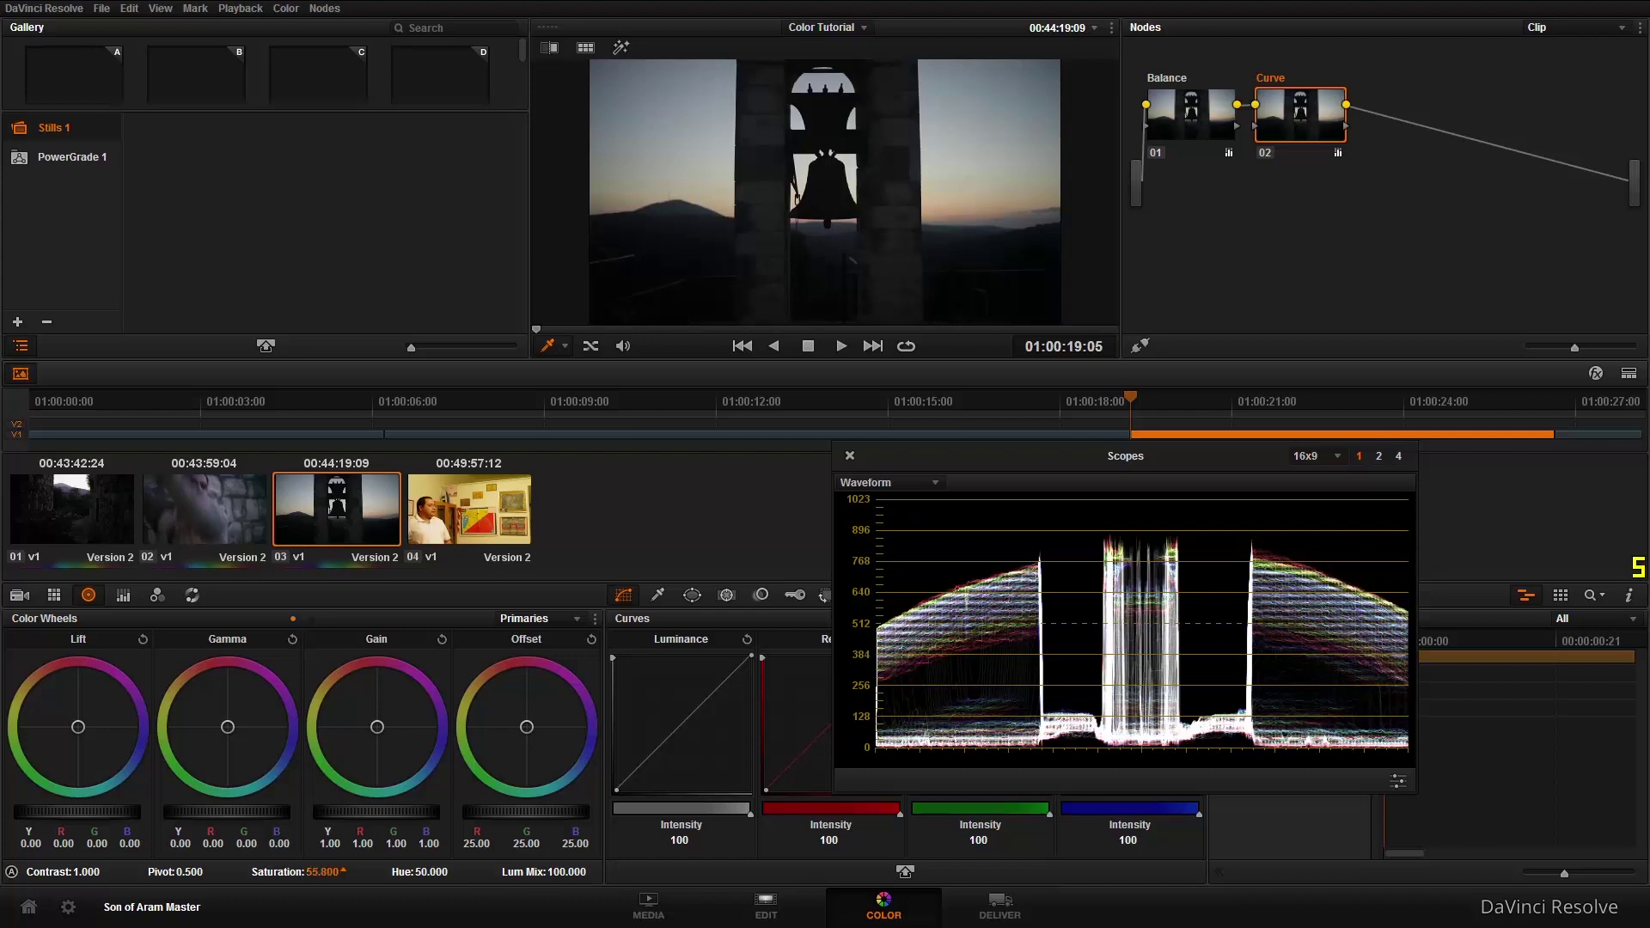
{"action": "mouse_move", "coordinate": [297, 871]}
{"action": "left_mouse_down"}
{"action": "mouse_move", "coordinate": [593, 727]}
{"action": "mouse_move", "coordinate": [638, 760]}
{"action": "left_mouse_up"}
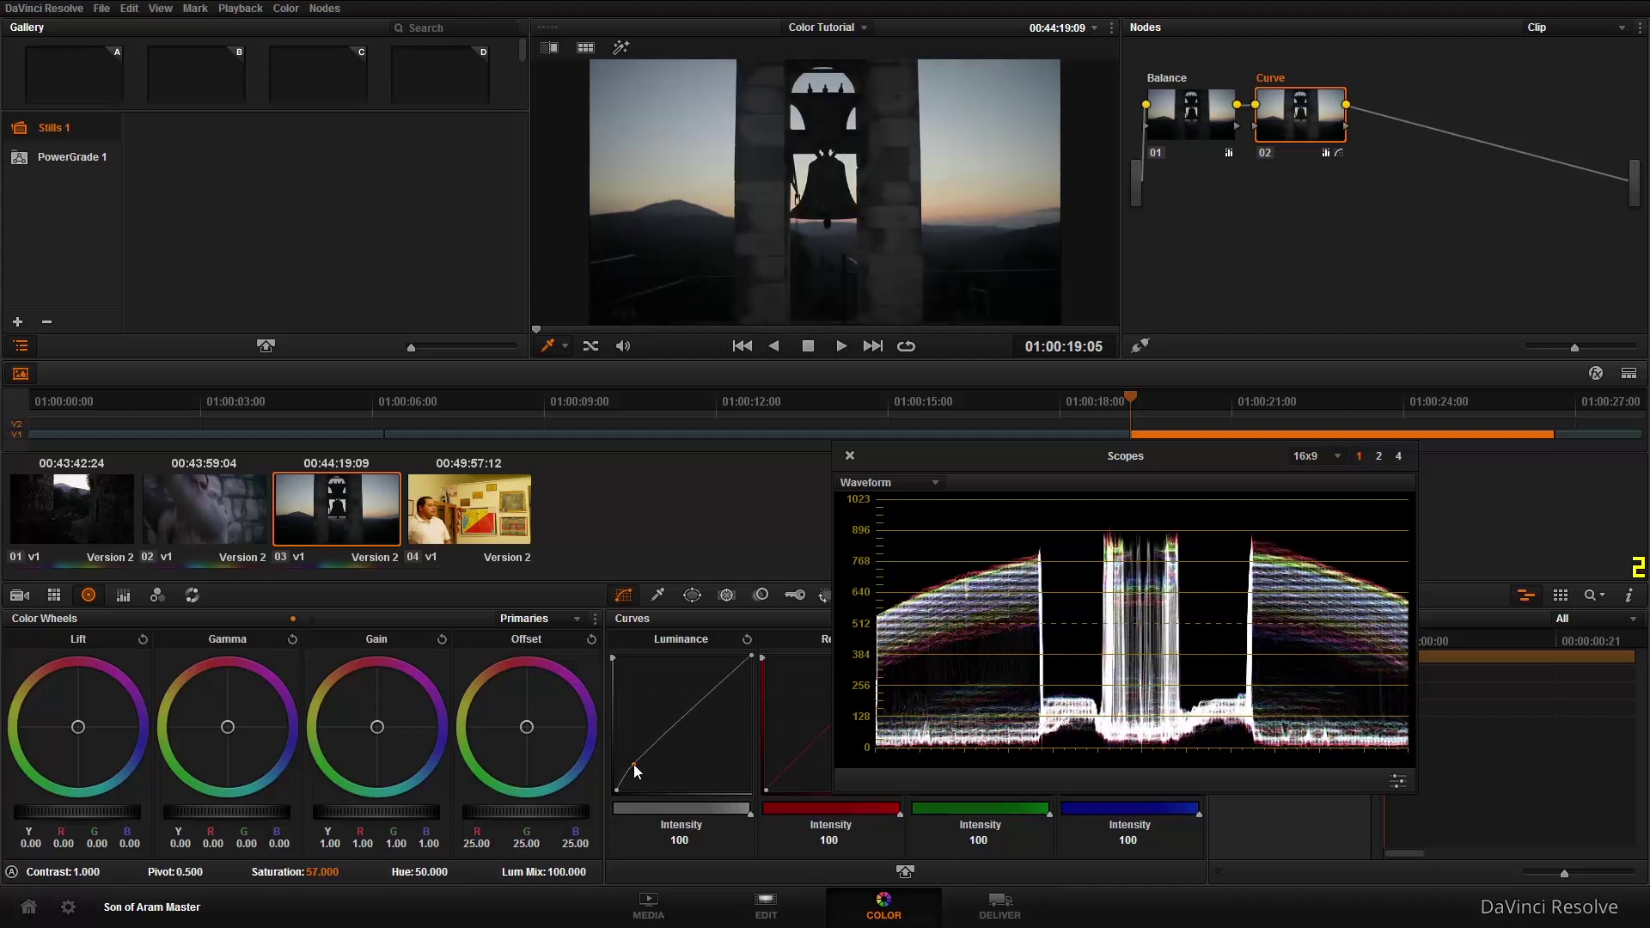
{"action": "left_click_drag", "start_coordinate": [632, 764], "coordinate": [622, 782]}
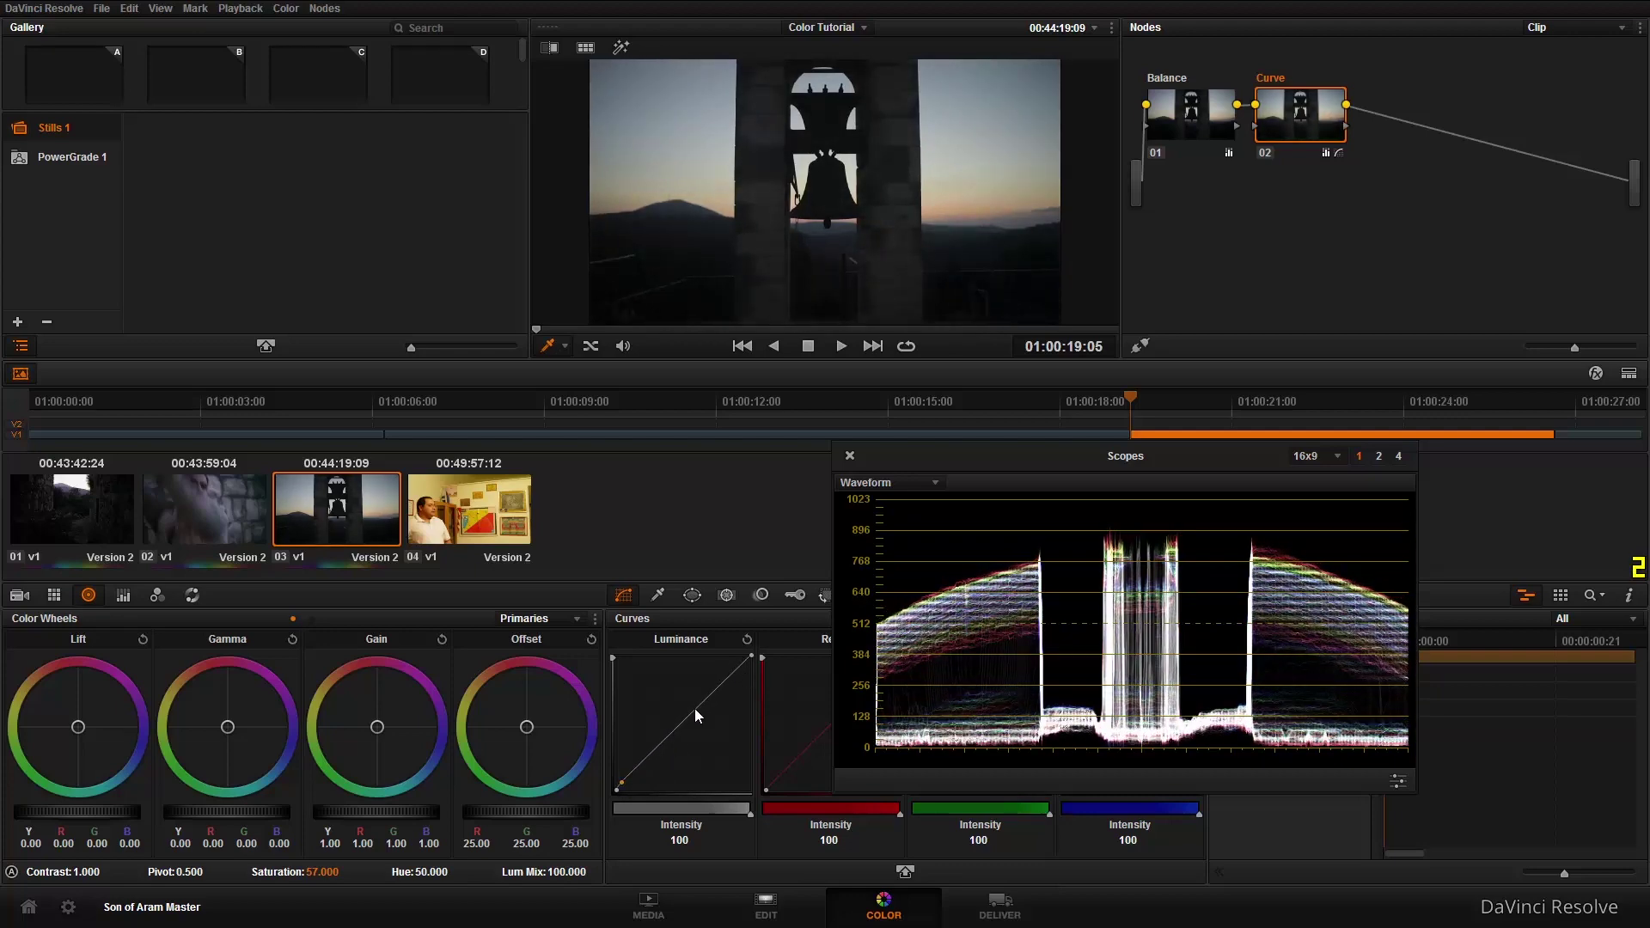
{"action": "left_click_drag", "start_coordinate": [665, 740], "coordinate": [665, 745]}
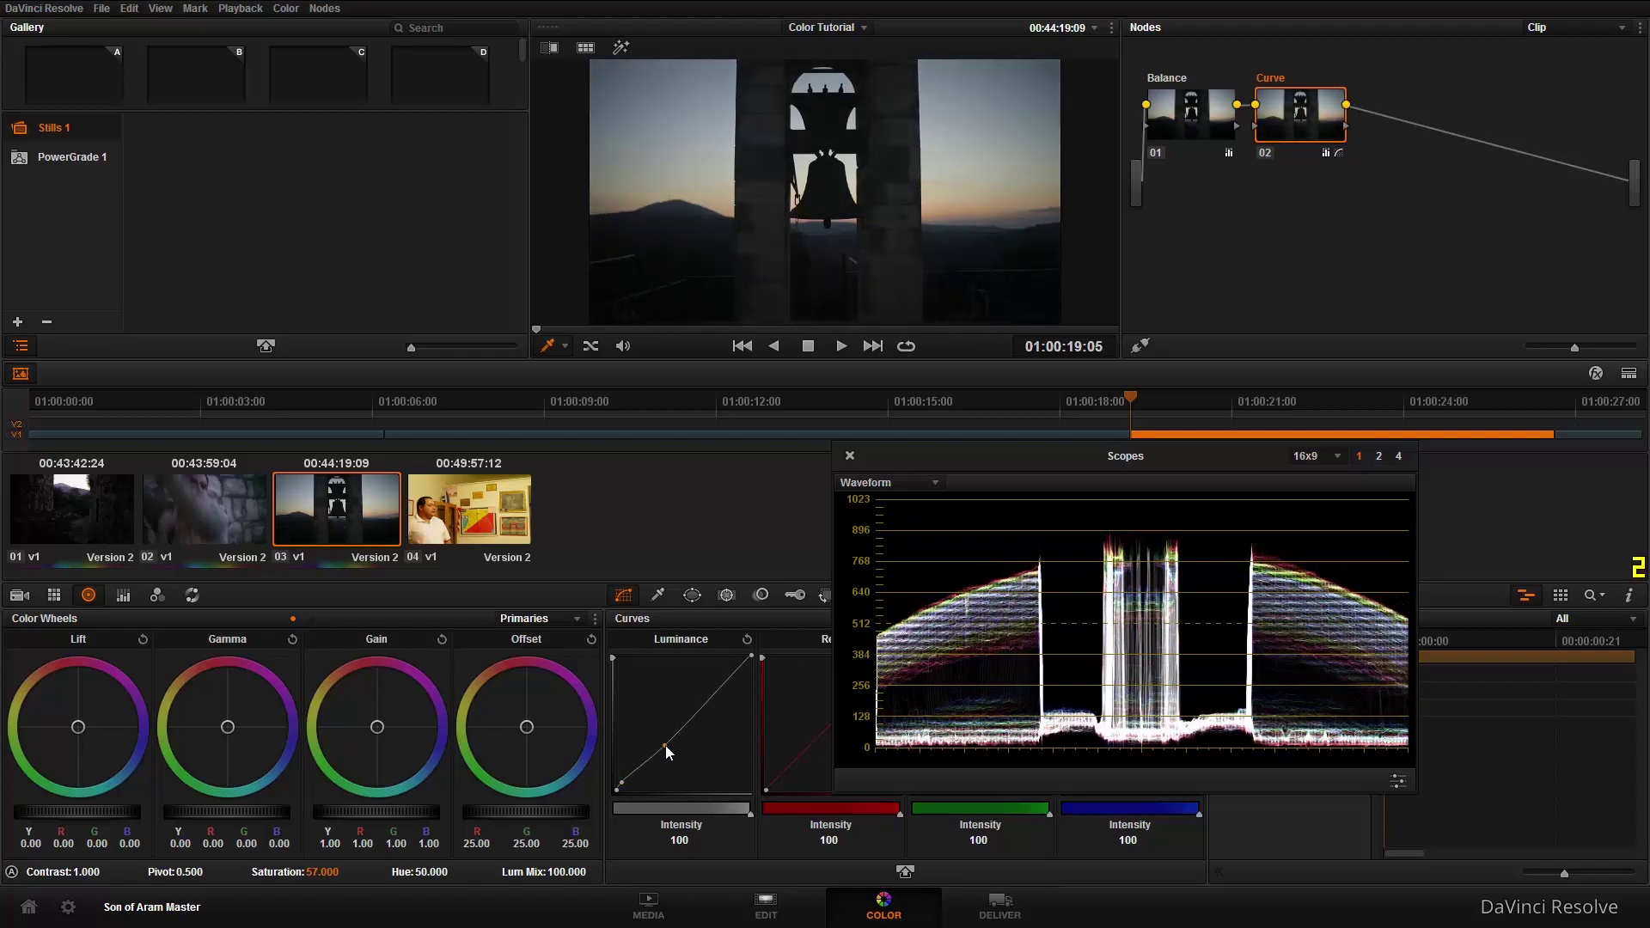
{"action": "key", "text": "ctrl+d"}
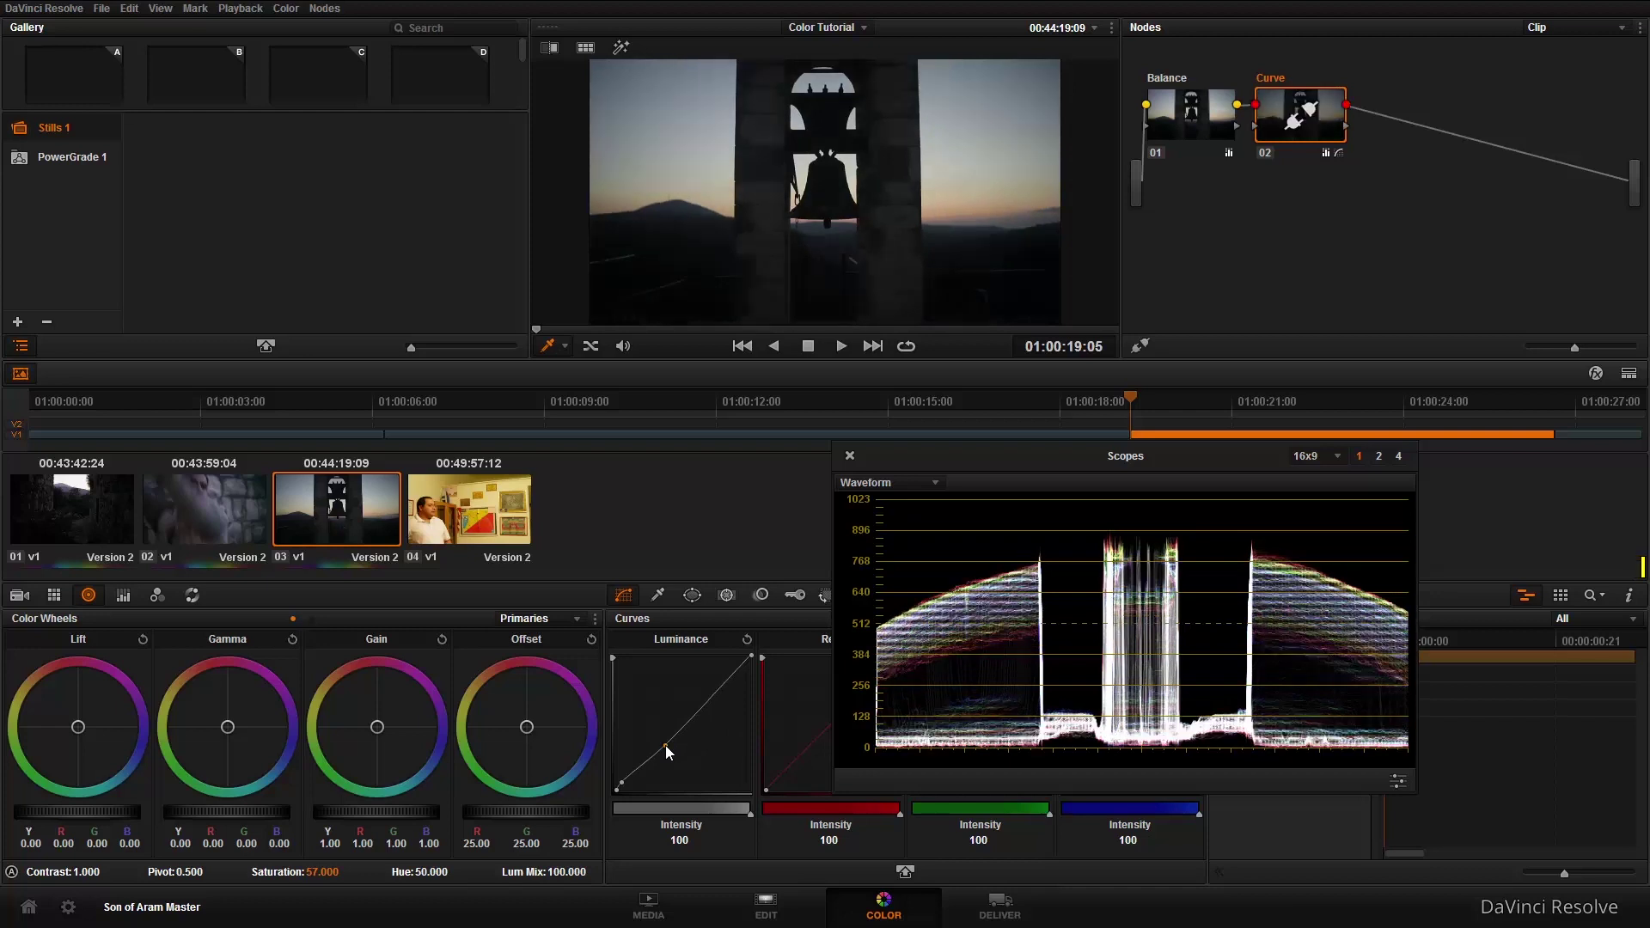
{"action": "key", "text": "ctrl+d"}
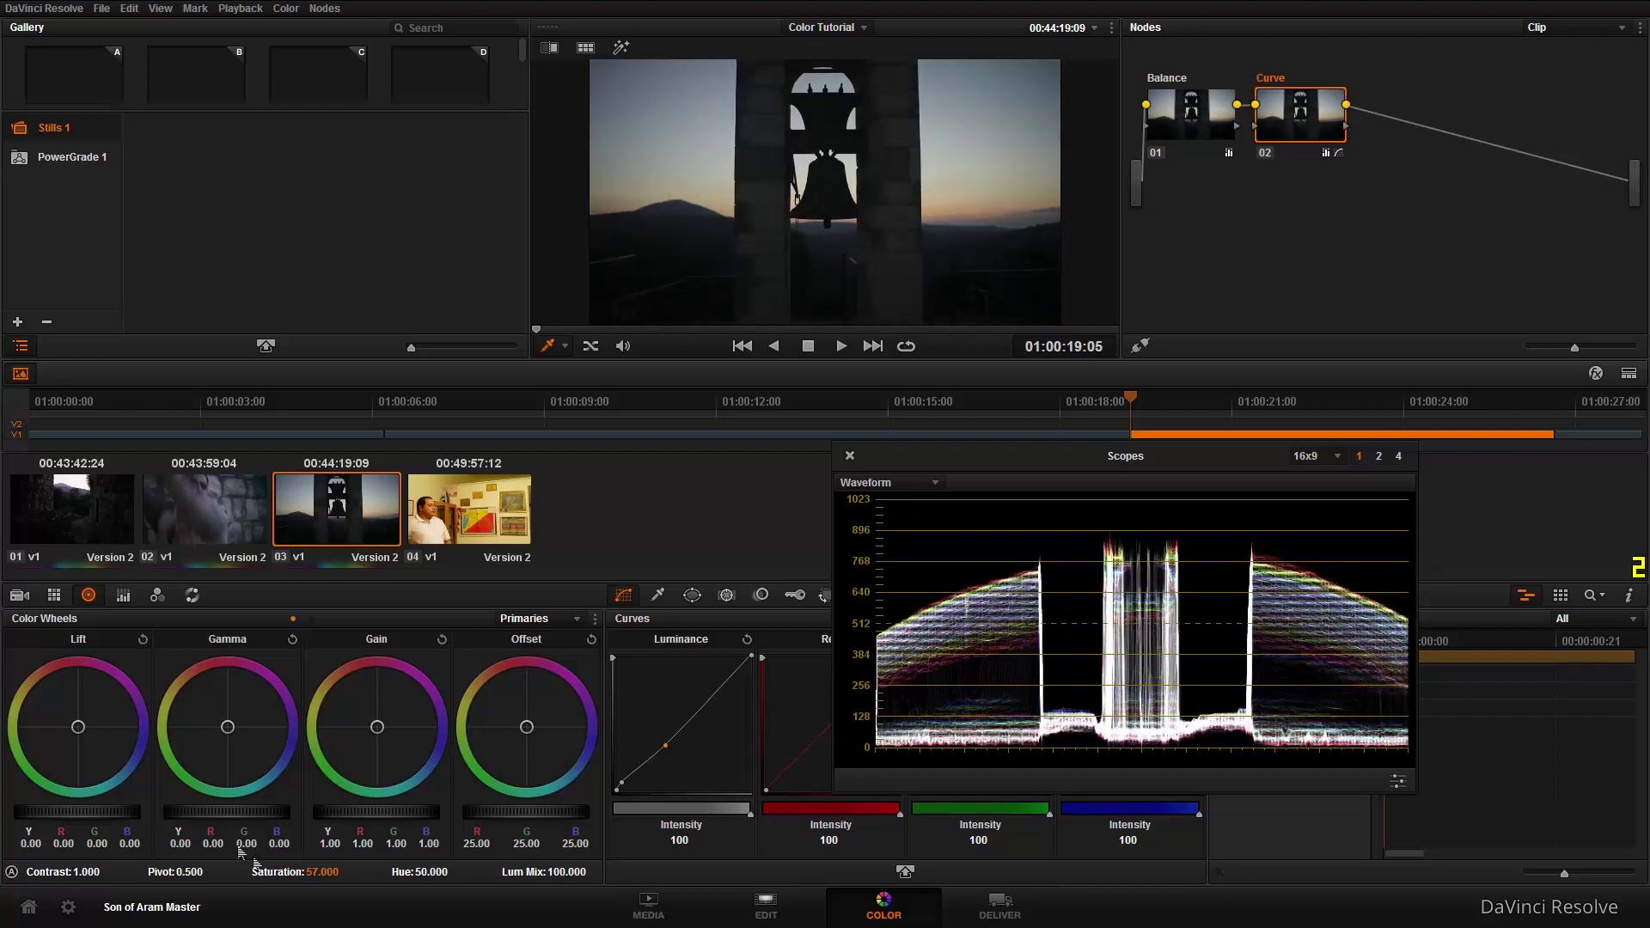
Set the Curve node's Saturation to 60, and try a strong upward pull on the Luminance shadows before undoing it.
{"action": "mouse_move", "coordinate": [322, 871]}
{"action": "left_mouse_down"}
{"action": "mouse_move", "coordinate": [421, 871]}
{"action": "mouse_move", "coordinate": [333, 871]}
{"action": "left_mouse_up"}
{"action": "left_click_drag", "start_coordinate": [621, 782], "coordinate": [657, 723]}
{"action": "key", "text": "ctrl+z"}
{"action": "key", "text": "ctrl+z"}
{"action": "key", "text": "shift+d"}
{"action": "key", "text": "shift+d"}
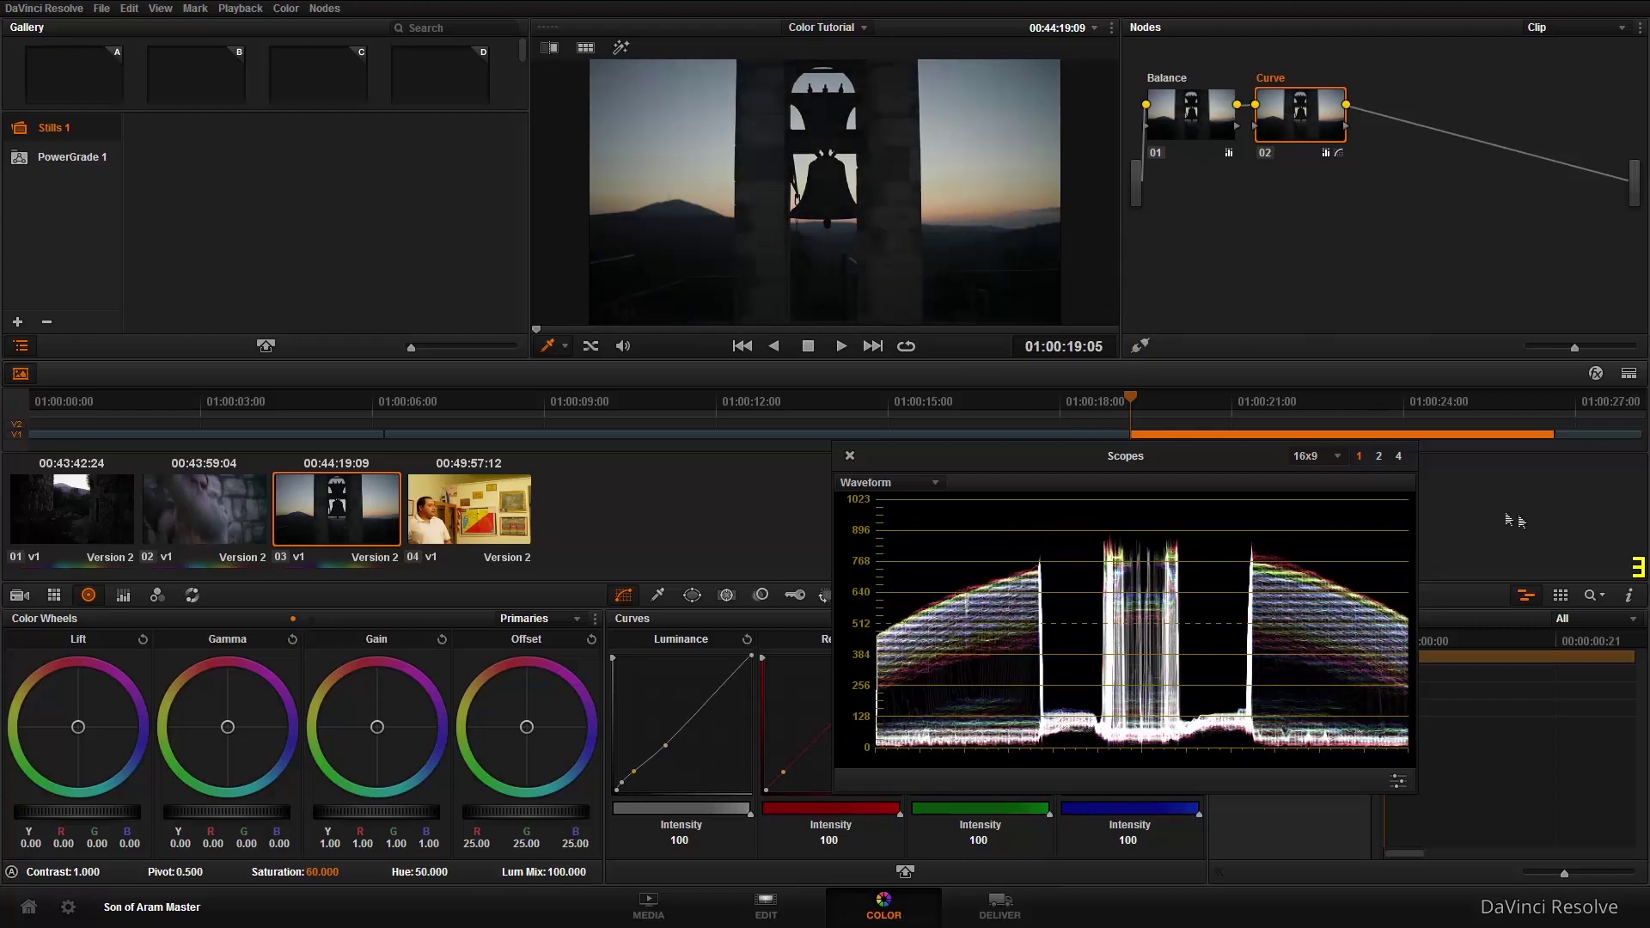
Move the scopes window up clear of the curves and nudge the shadow point on the Blue curve slightly upward.
{"action": "left_click_drag", "start_coordinate": [1073, 468], "coordinate": [1151, 185]}
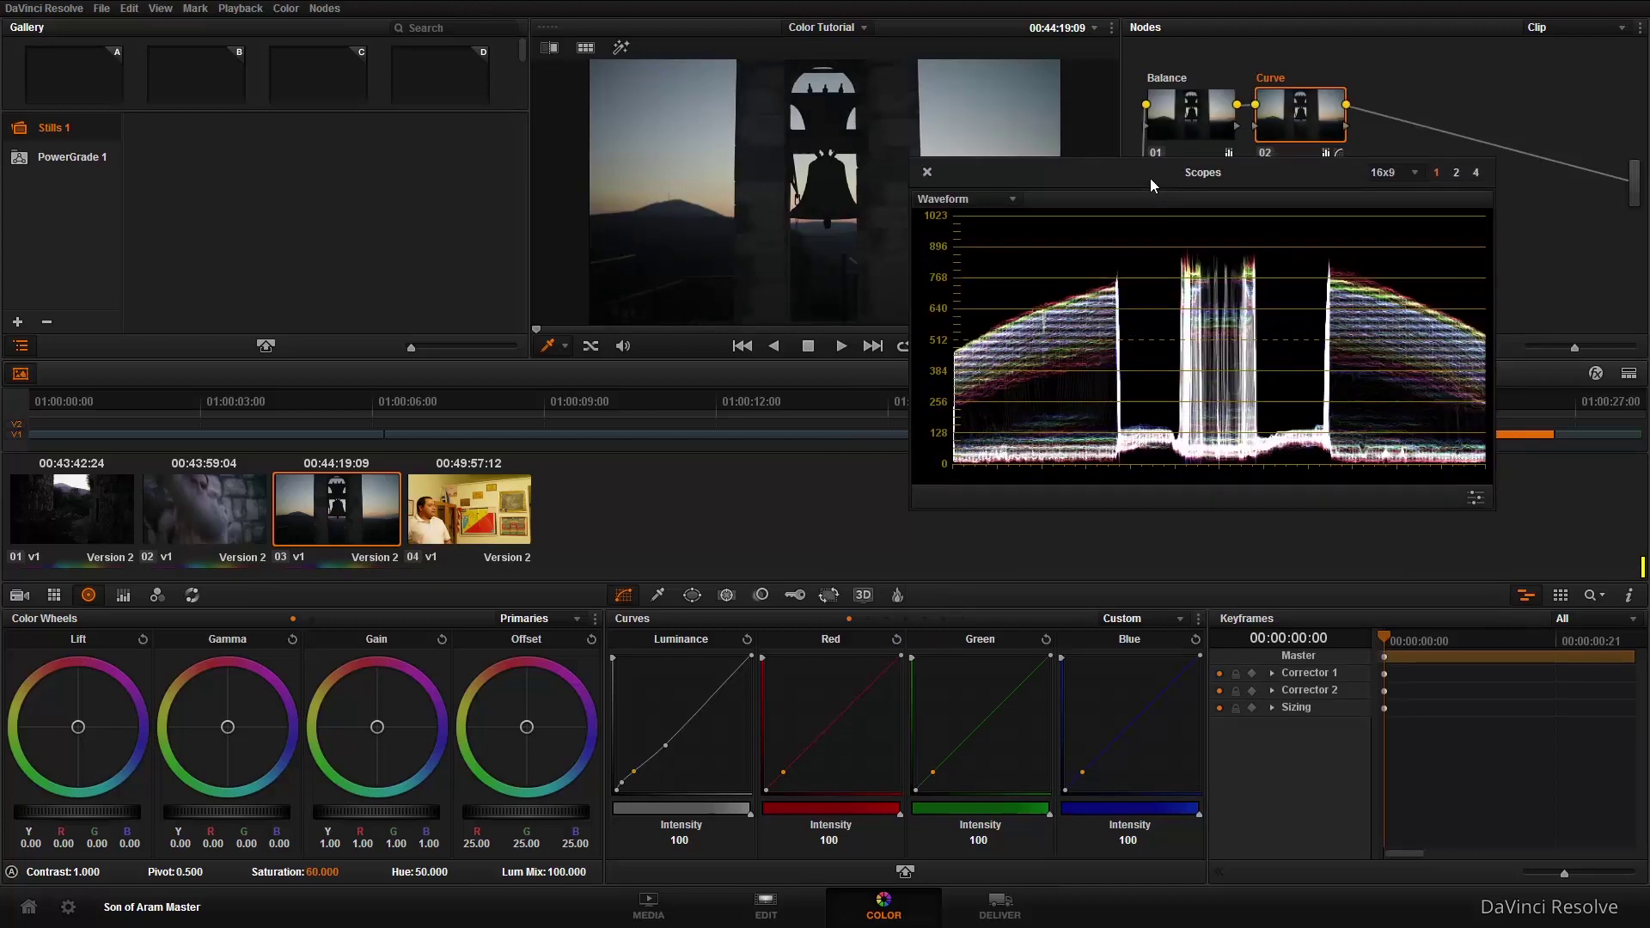
{"action": "left_click_drag", "start_coordinate": [1082, 773], "coordinate": [1083, 771]}
Open the fourth clip with the scopes window back below the viewer, and label its node "Balance".
{"action": "left_click", "coordinate": [464, 515]}
{"action": "left_click_drag", "start_coordinate": [1016, 174], "coordinate": [953, 442]}
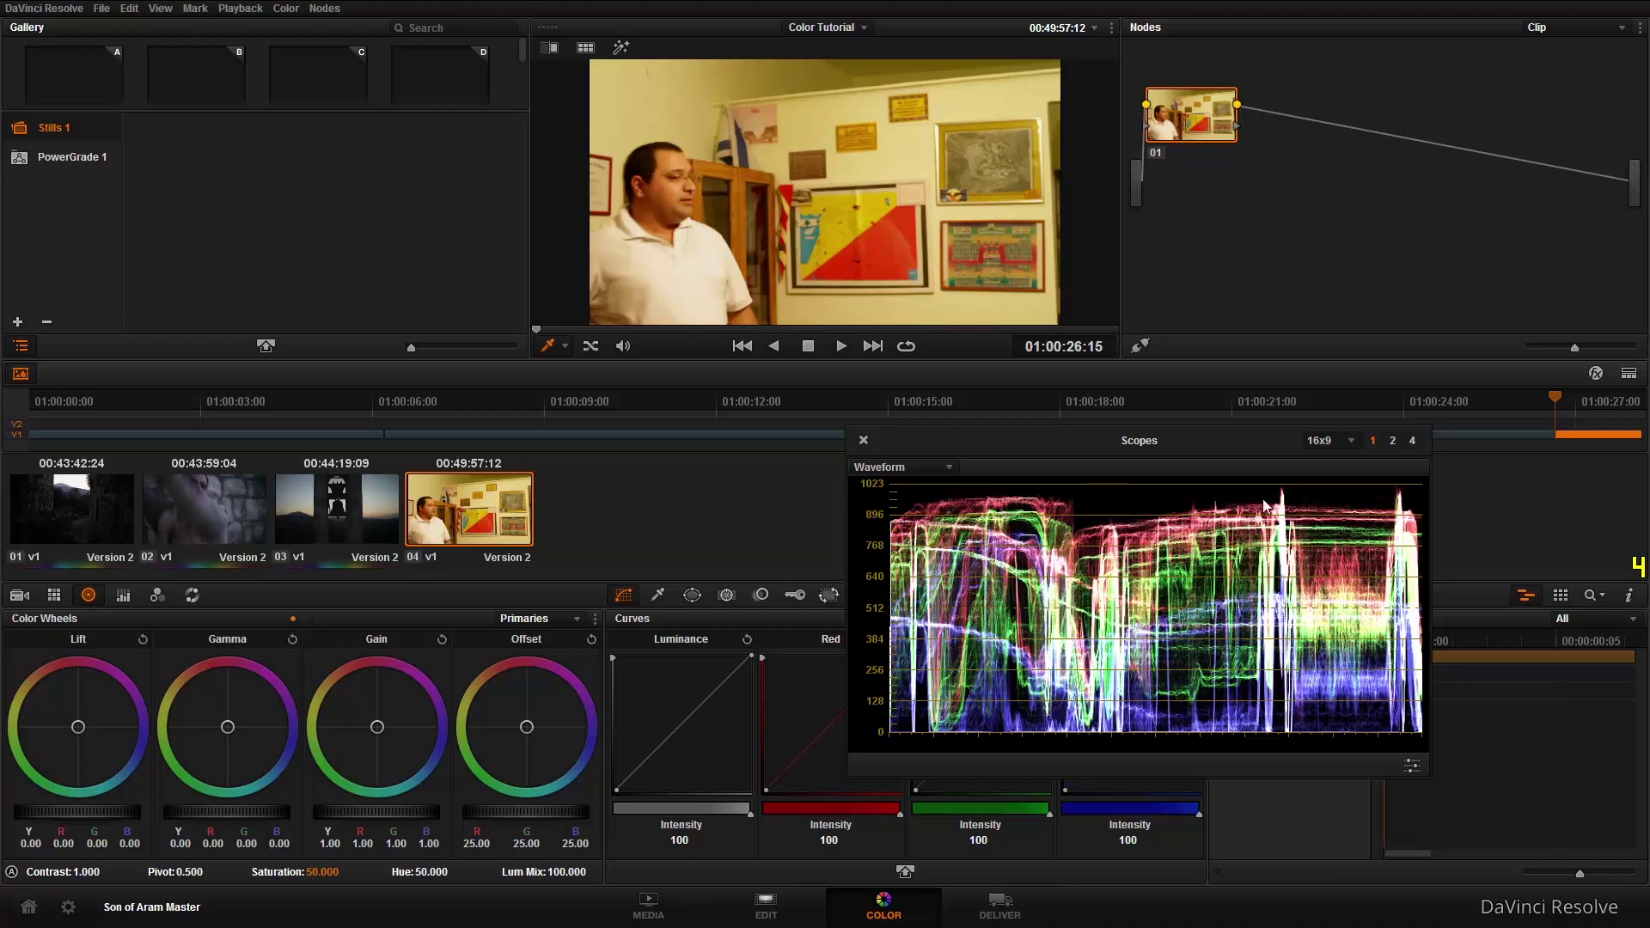
{"action": "right_click", "coordinate": [1178, 110]}
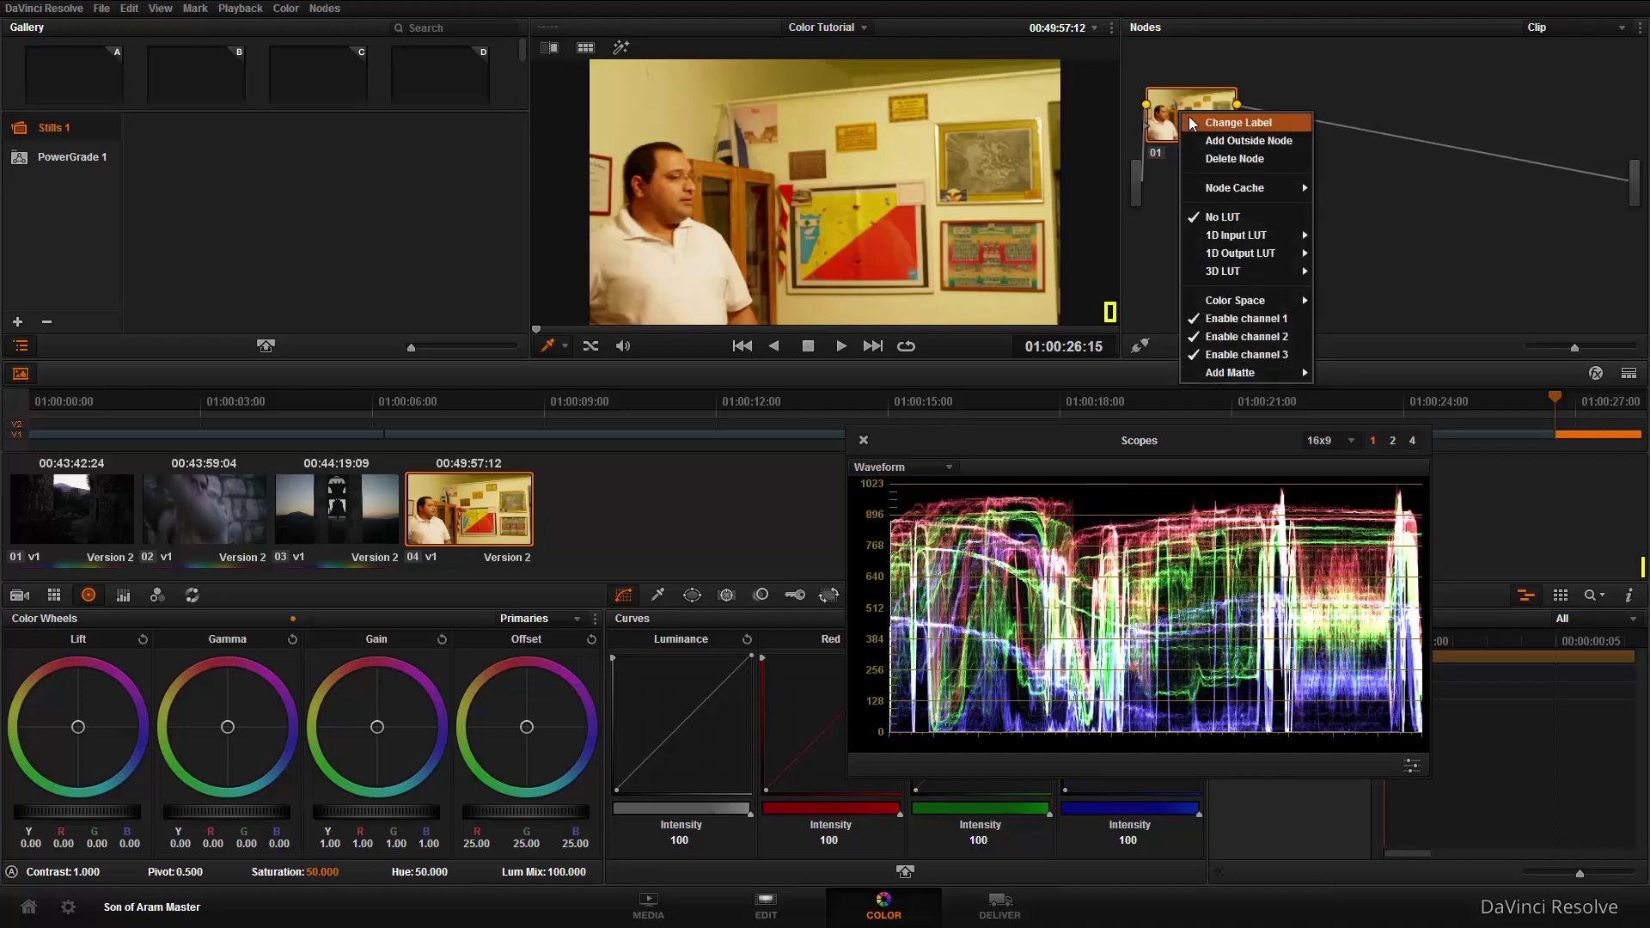
{"action": "left_click", "coordinate": [1190, 118]}
{"action": "type", "text": "Balance"}
{"action": "key", "text": "Return"}
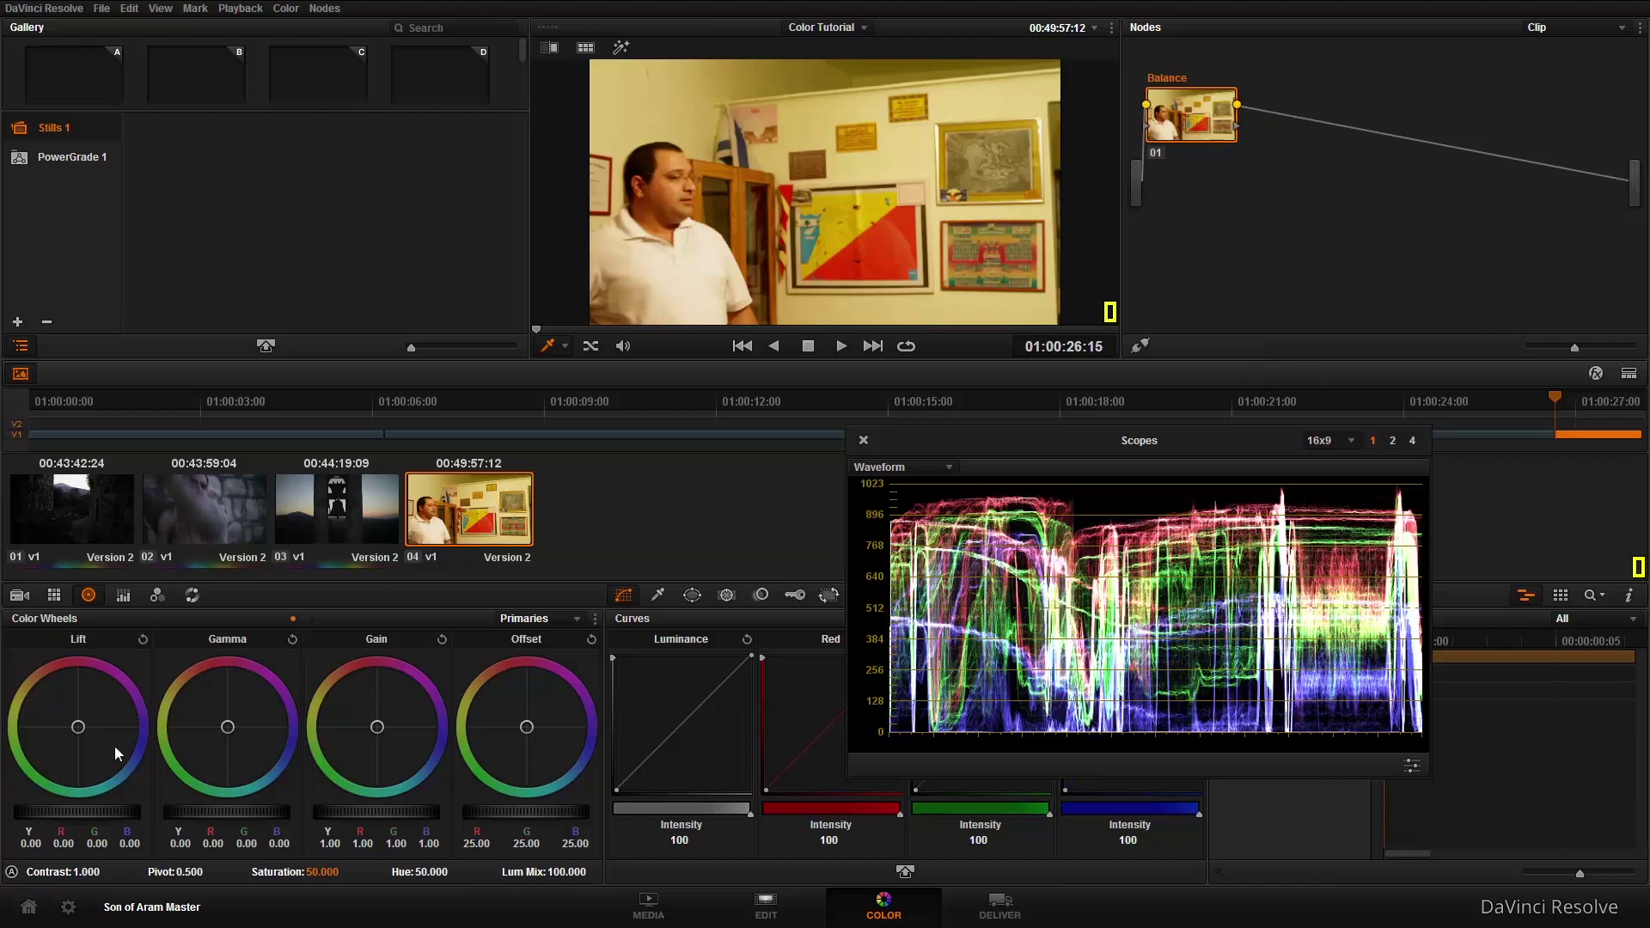
Raise the fourth clip's Lift master to 0.05 and lower its Gain master to 0.87.
{"action": "left_click_drag", "start_coordinate": [60, 818], "coordinate": [146, 817]}
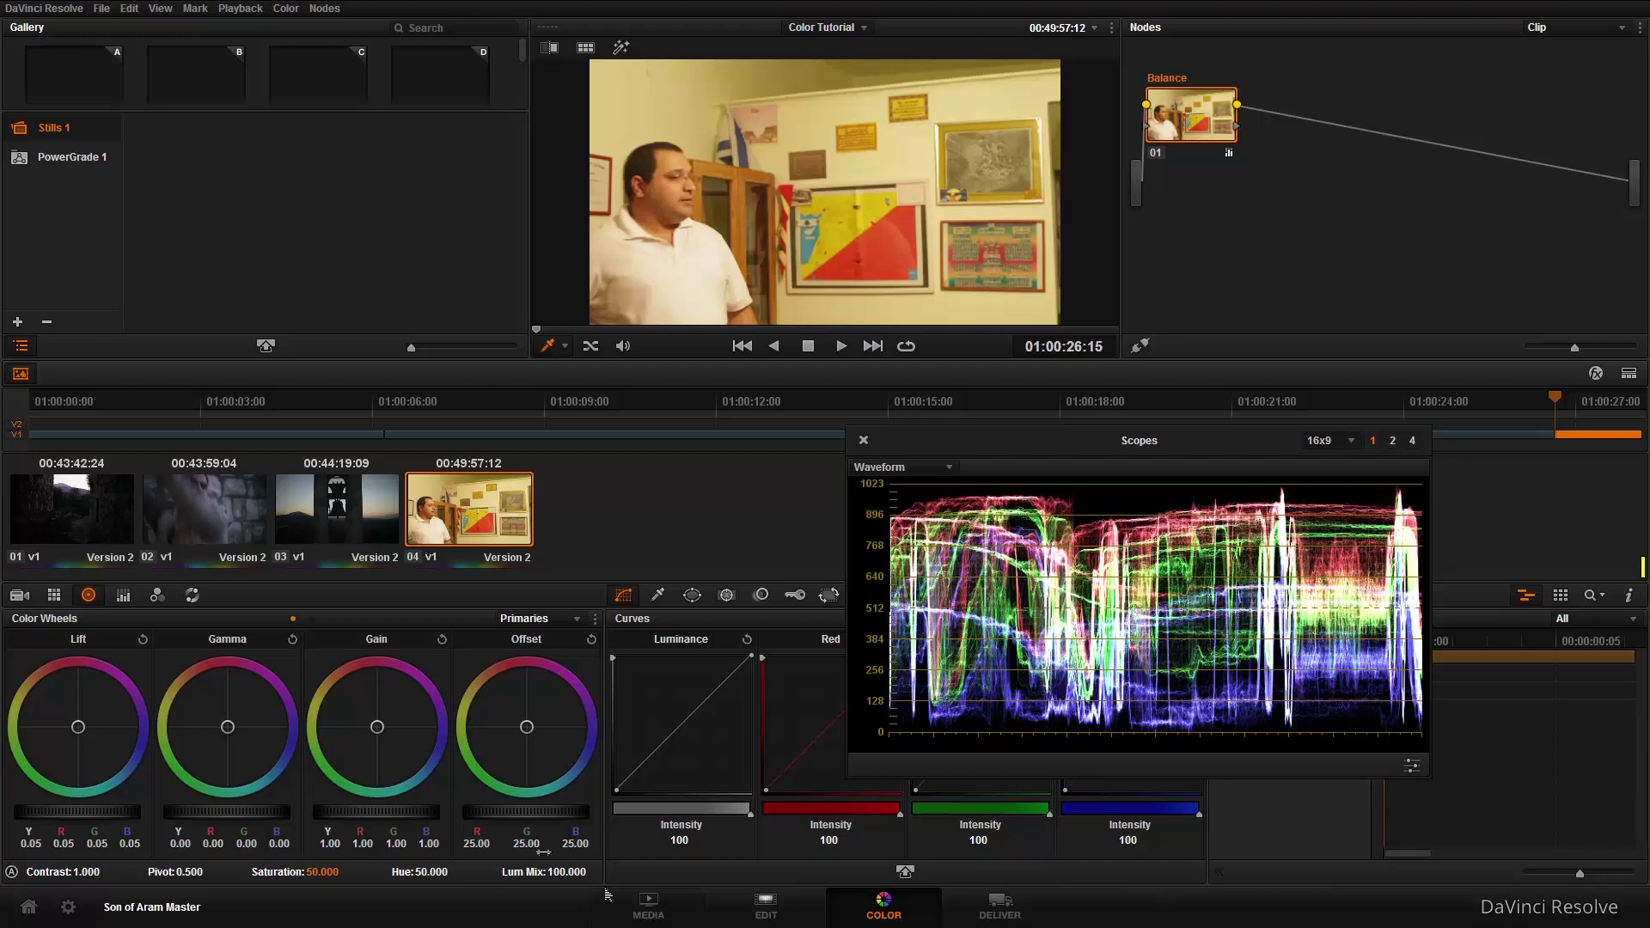
{"action": "left_click_drag", "start_coordinate": [384, 819], "coordinate": [283, 831]}
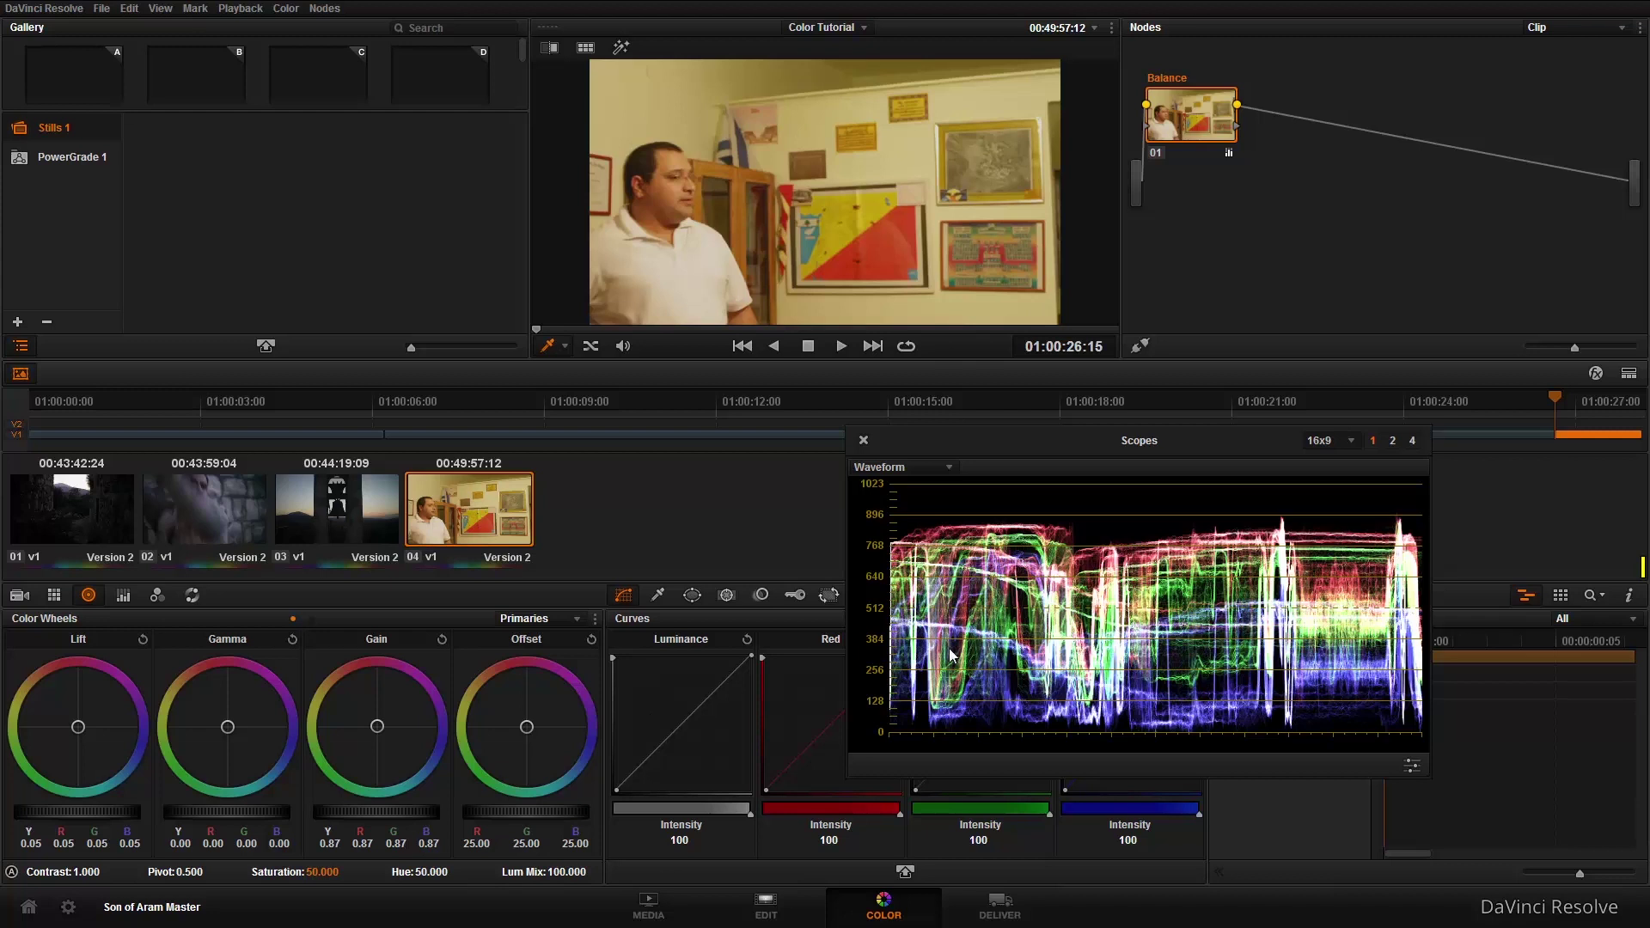
Examine the waveform with the red, green and blue channels hidden one at a time, restoring each channel before hiding another.
{"action": "left_click", "coordinate": [1411, 765]}
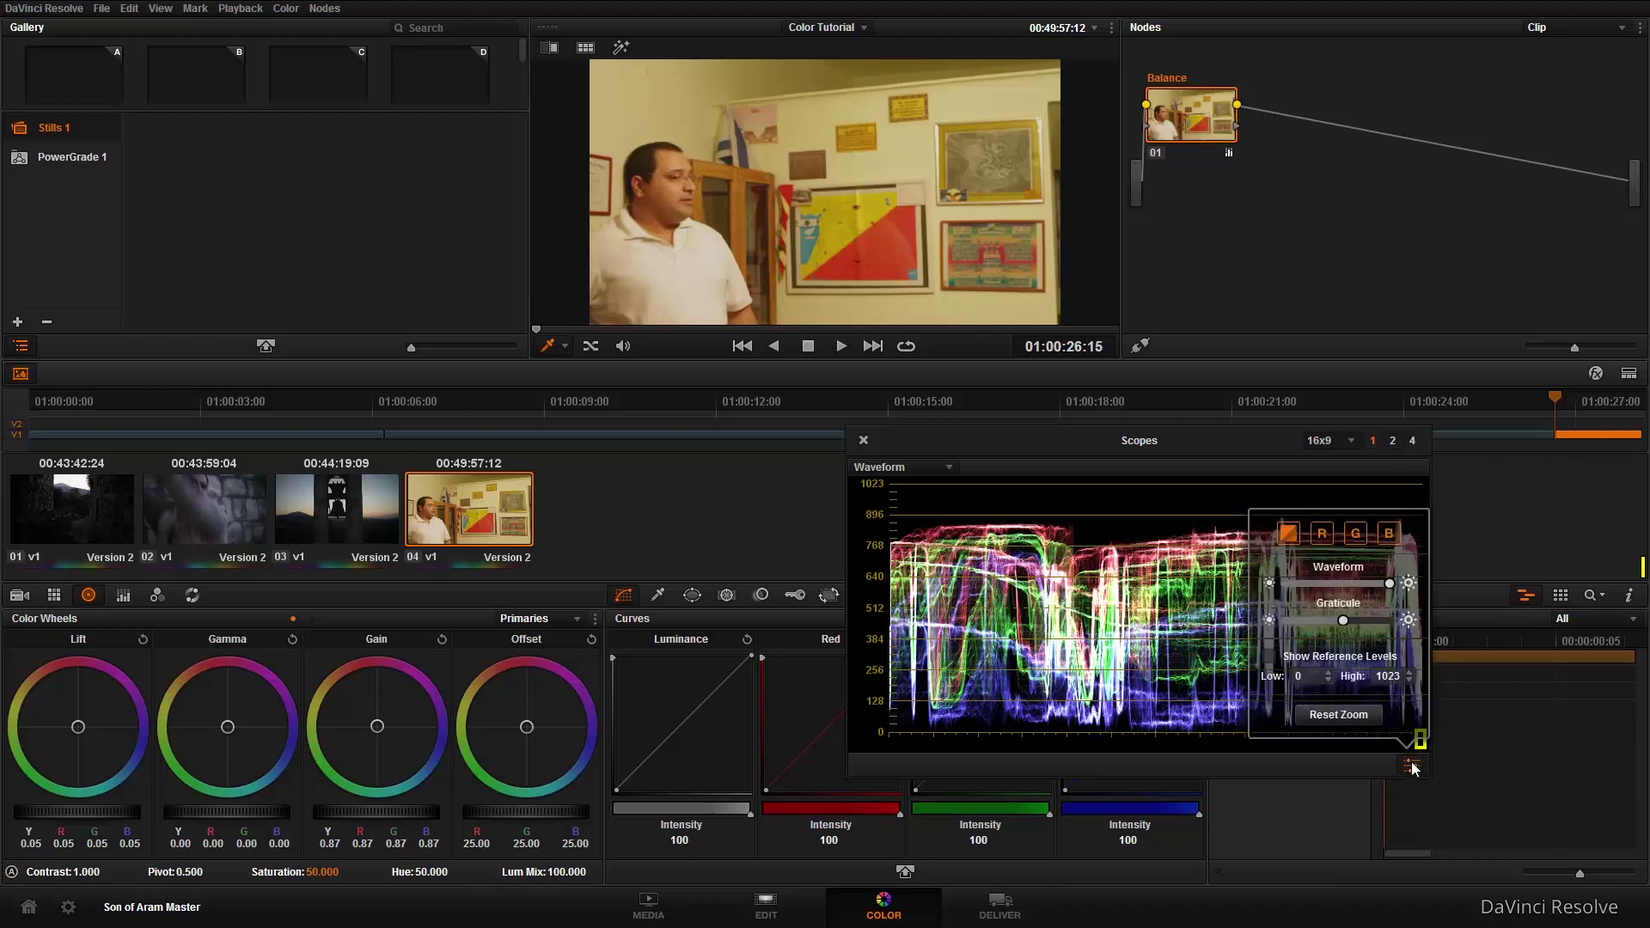
{"action": "left_click", "coordinate": [1322, 534]}
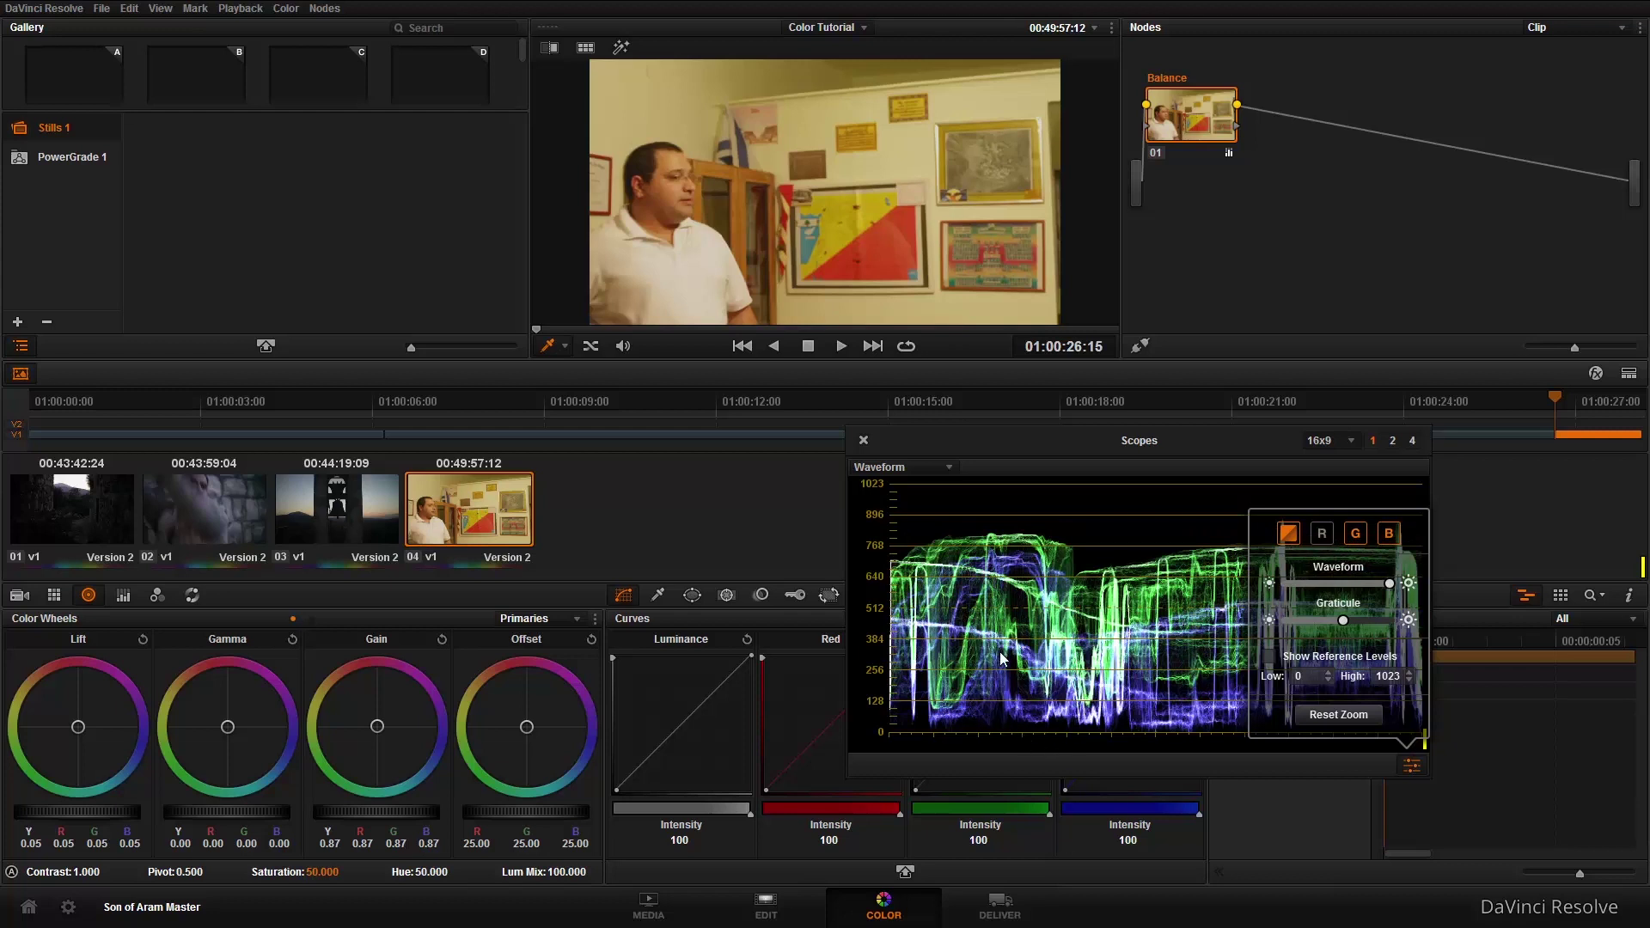
{"action": "left_click", "coordinate": [1323, 538]}
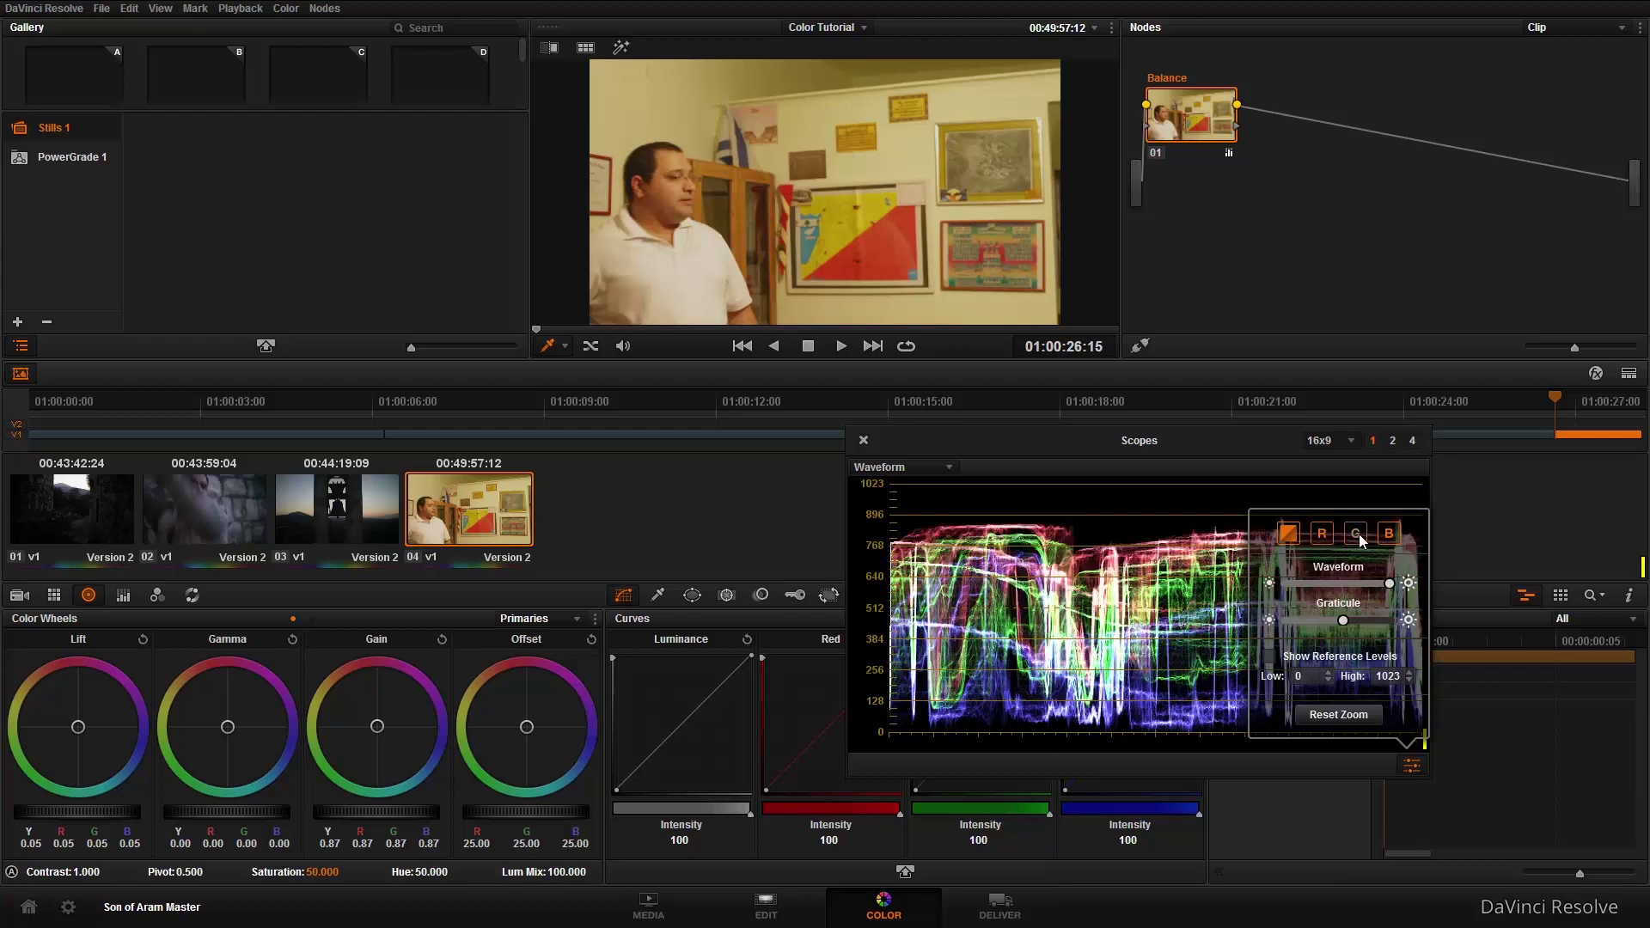
{"action": "left_click", "coordinate": [1357, 533]}
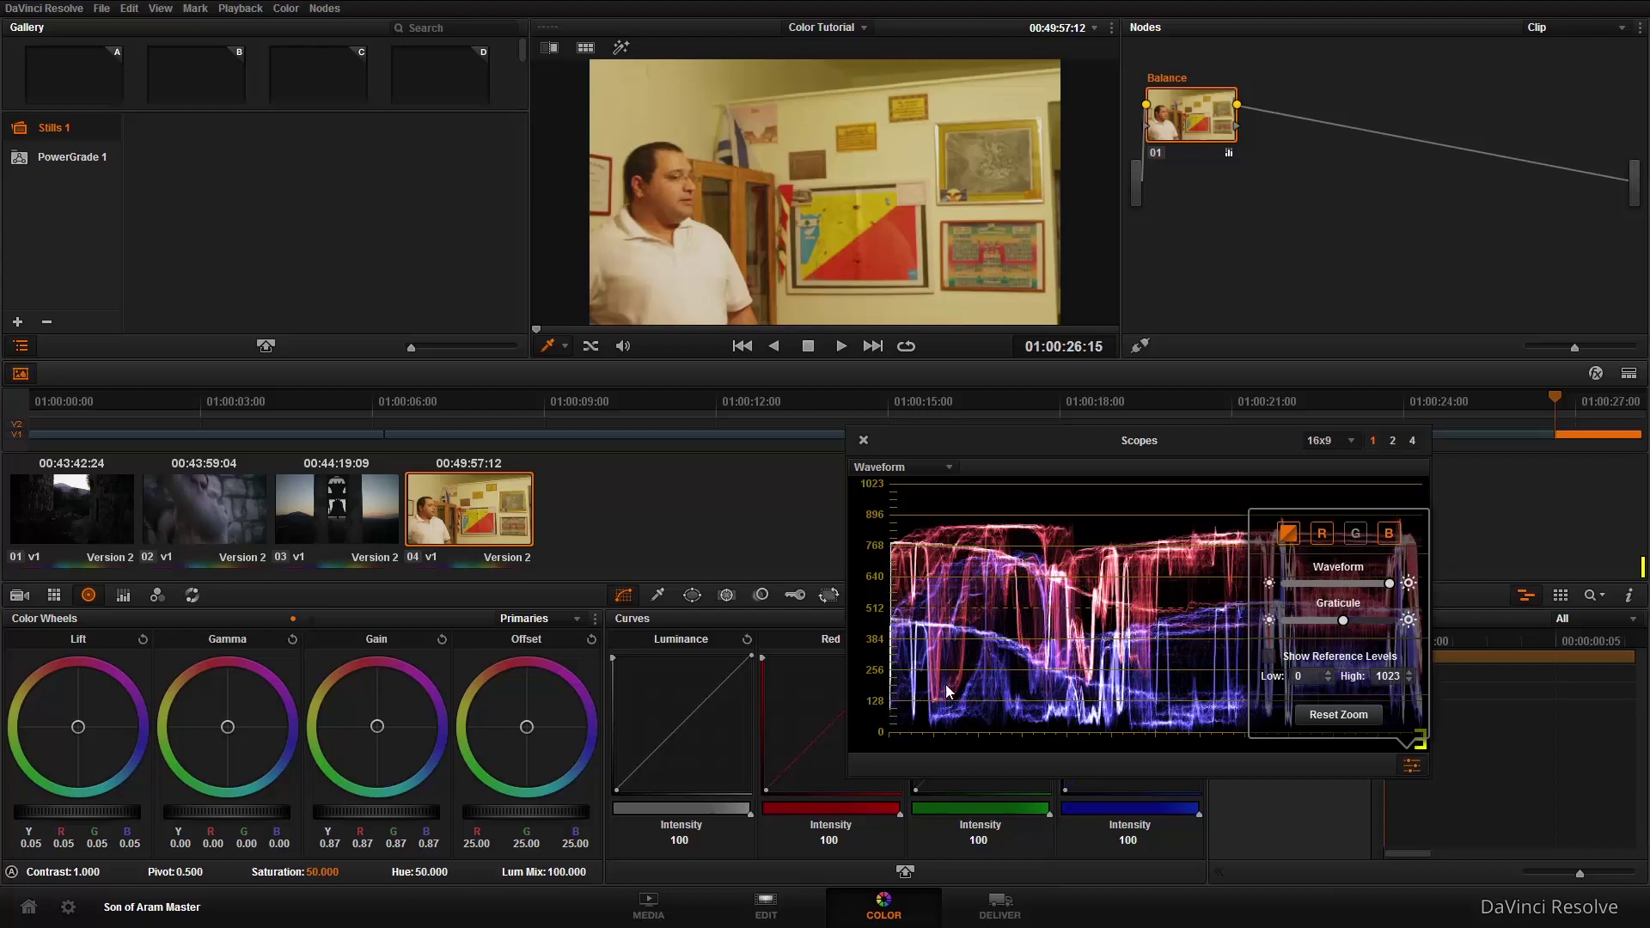
{"action": "left_click", "coordinate": [1357, 535]}
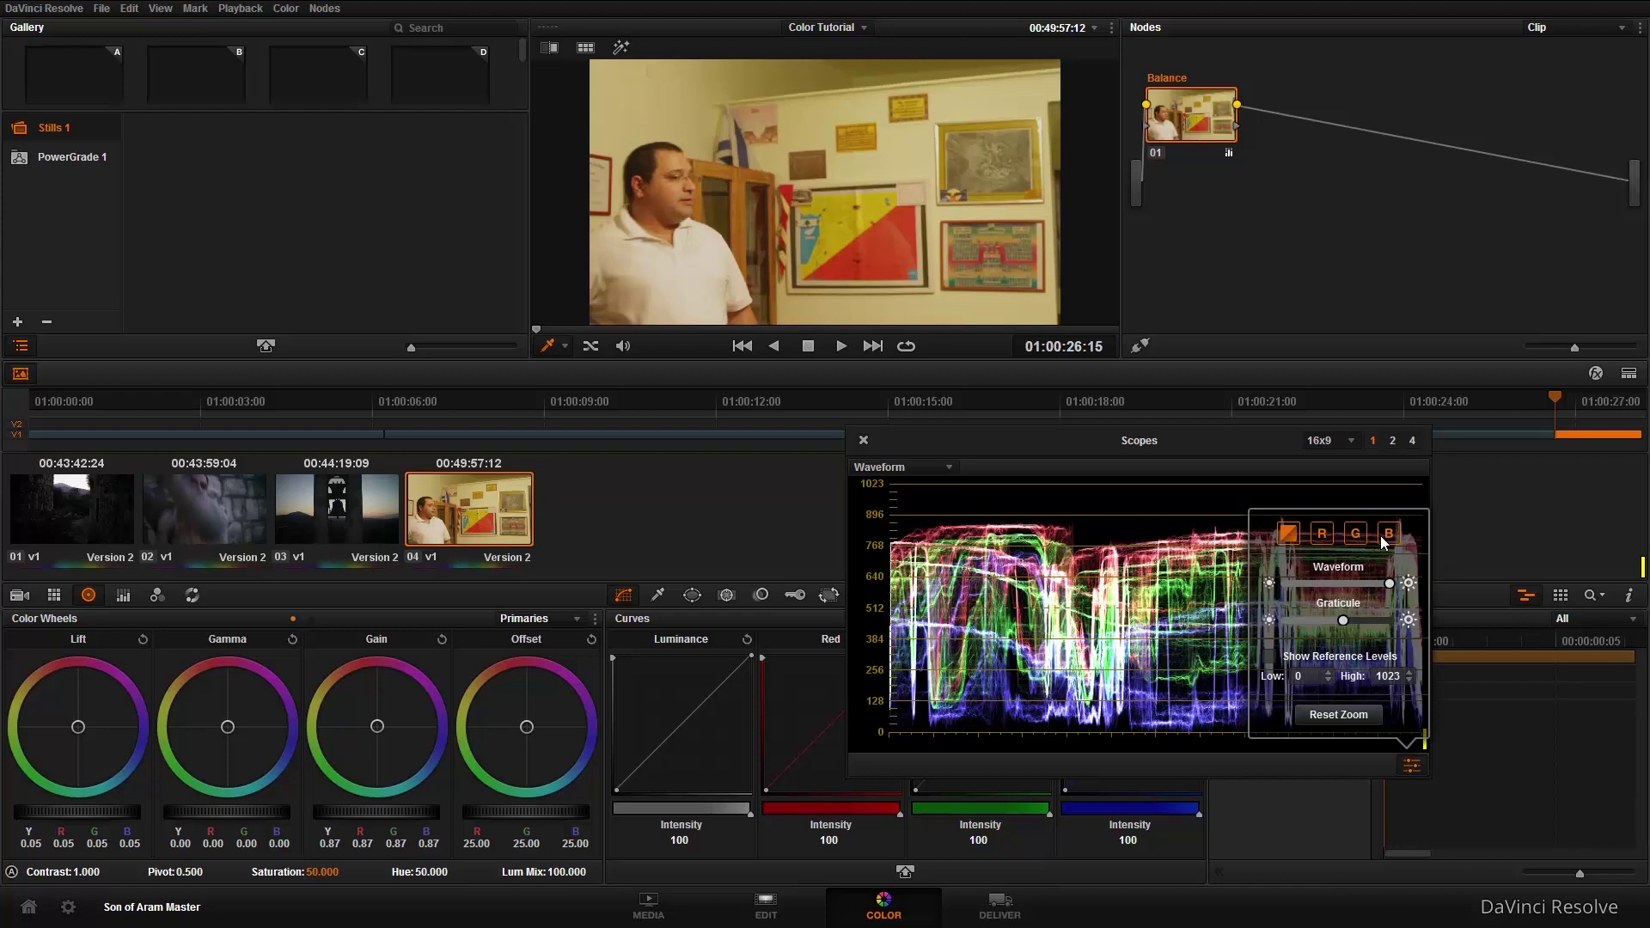
{"action": "left_click", "coordinate": [1386, 536]}
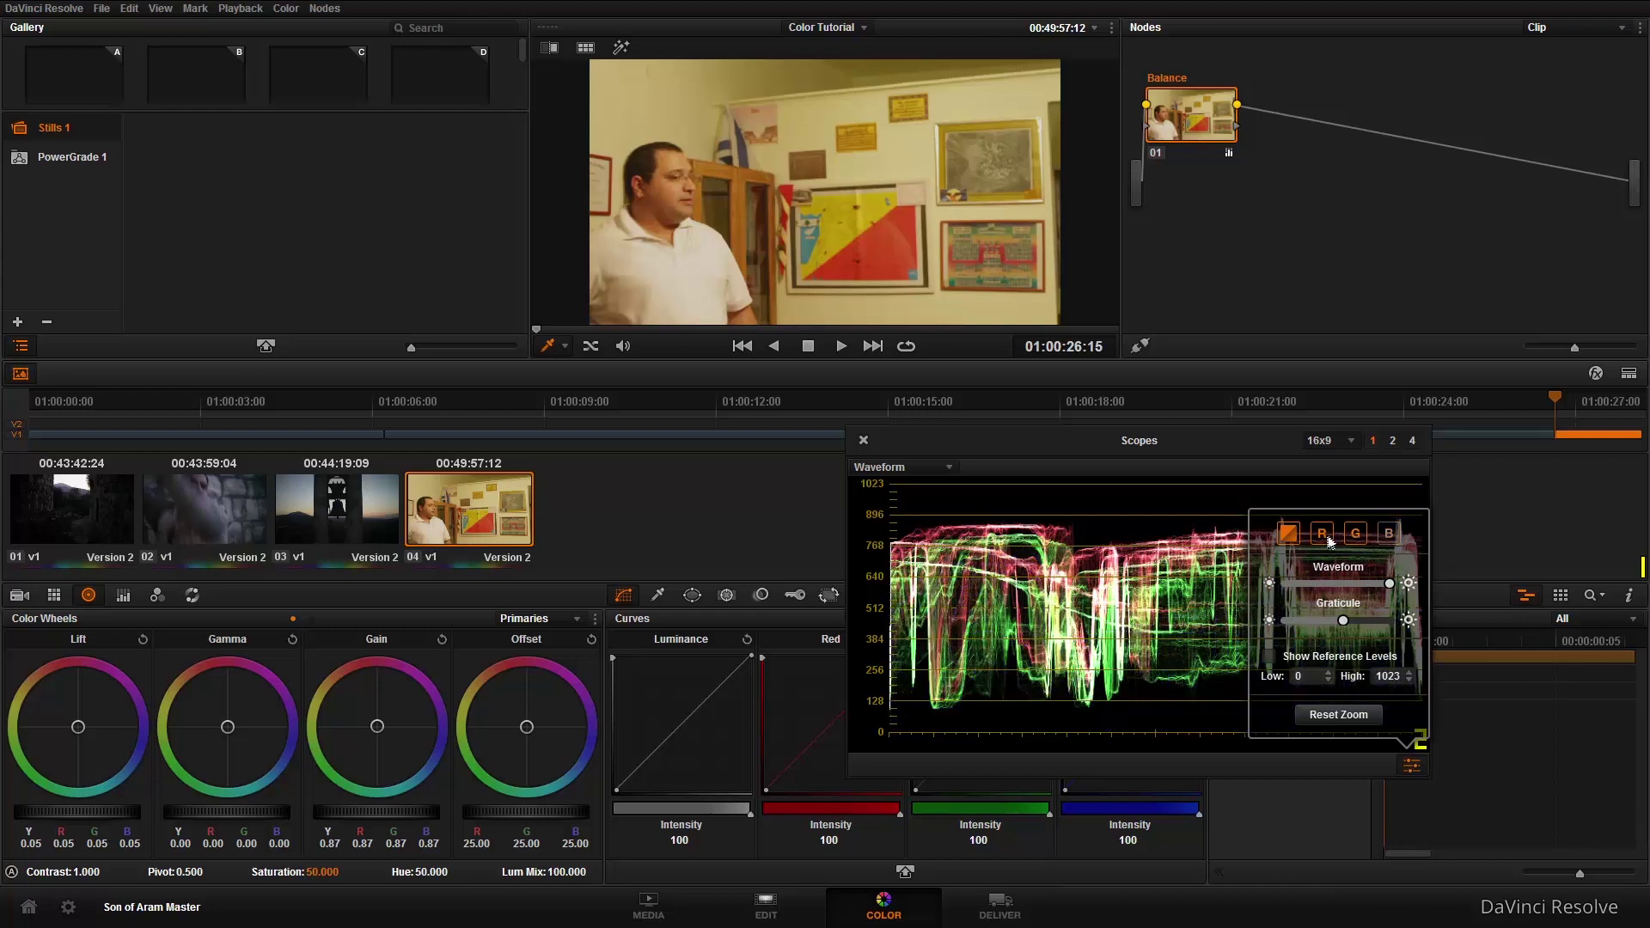
{"action": "left_click", "coordinate": [1387, 534]}
{"action": "left_click", "coordinate": [1353, 538]}
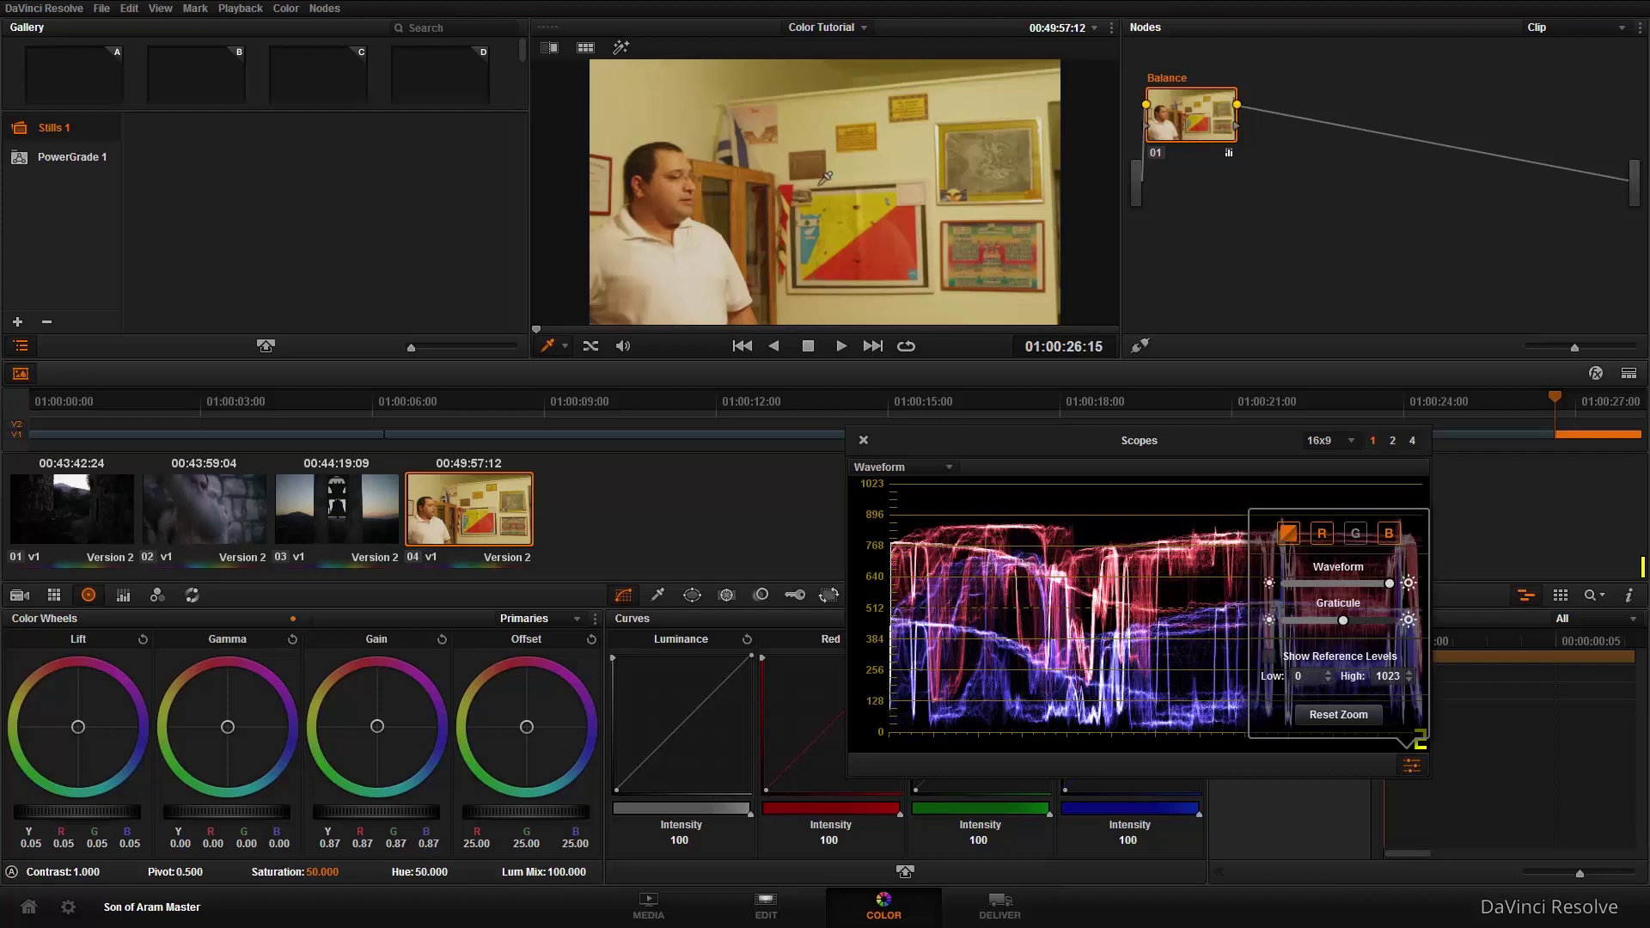
{"action": "left_click", "coordinate": [1357, 533]}
{"action": "mouse_move", "coordinate": [1390, 584]}
{"action": "left_mouse_down"}
{"action": "mouse_move", "coordinate": [1322, 591]}
{"action": "mouse_move", "coordinate": [1389, 586]}
{"action": "left_mouse_up"}
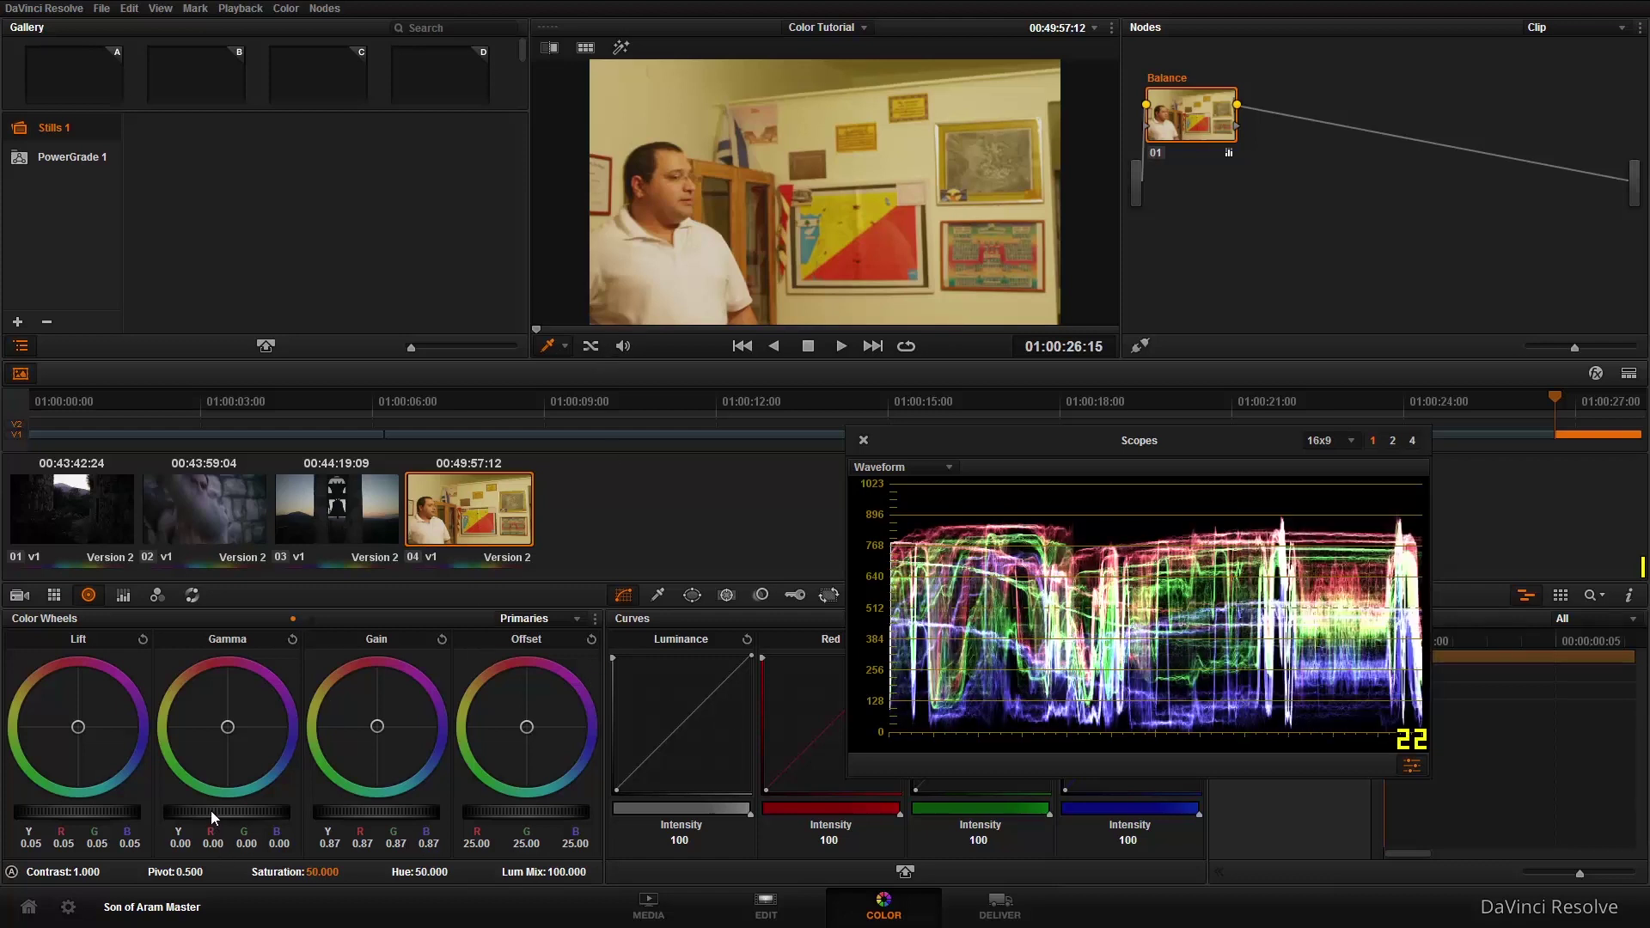
Lower the Balance node's Gamma master to -0.03 and compare the graded and ungraded image full screen.
{"action": "left_click_drag", "start_coordinate": [209, 821], "coordinate": [129, 817]}
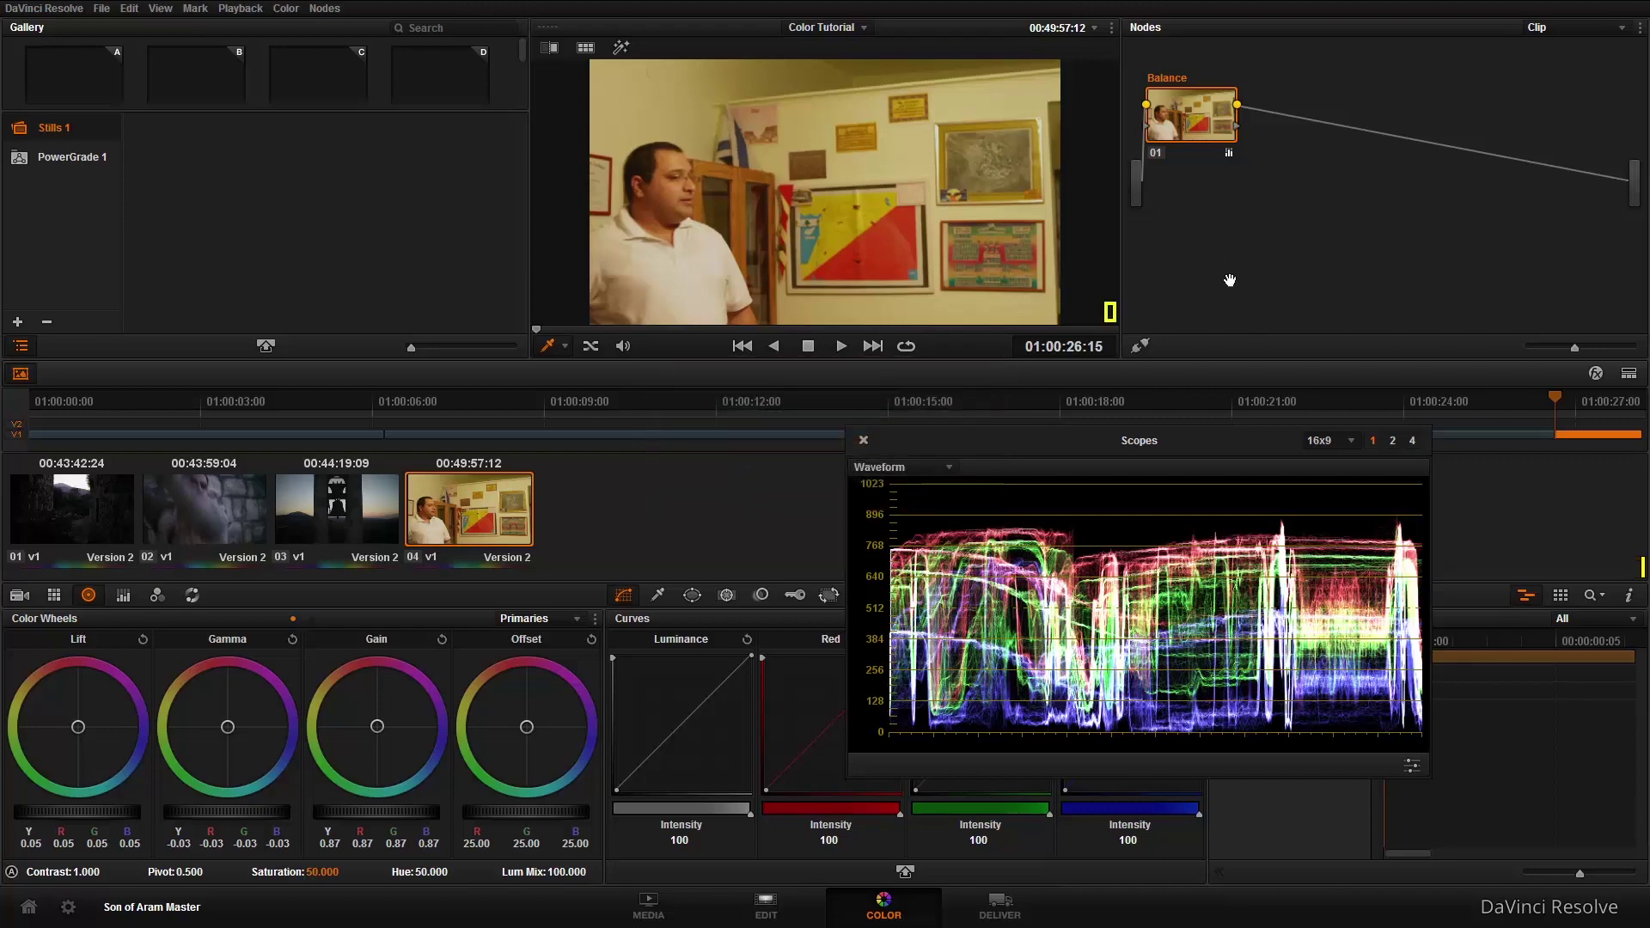
{"action": "key", "text": "alt+f"}
{"action": "left_click_drag", "start_coordinate": [952, 456], "coordinate": [1084, 418]}
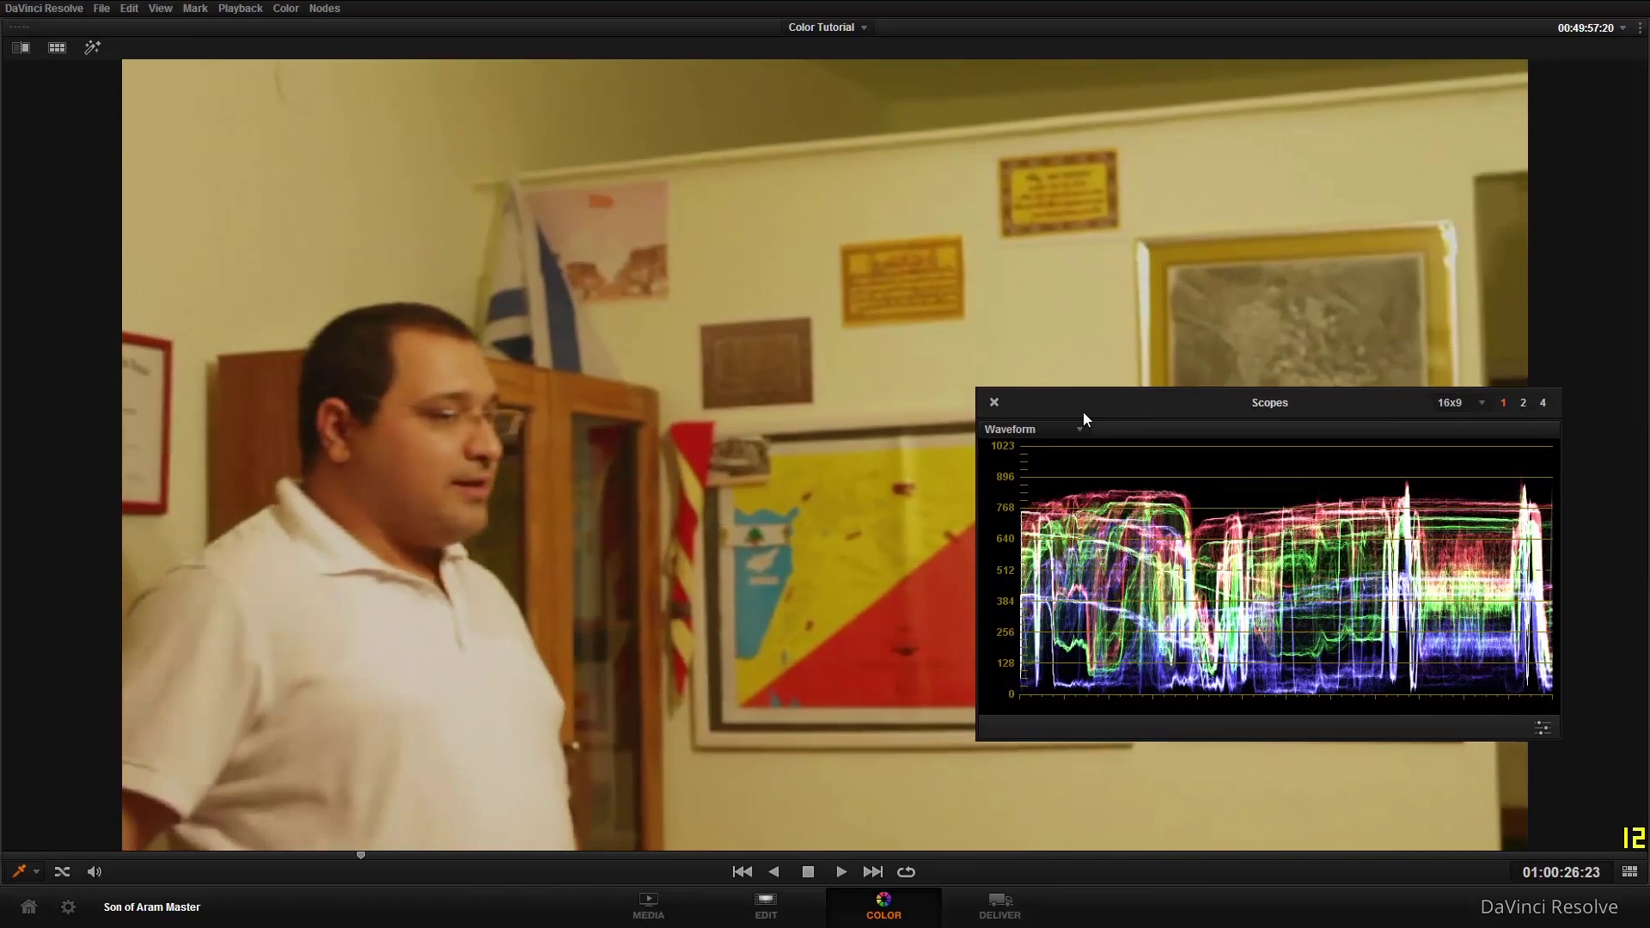
{"action": "key", "text": "shift+d"}
{"action": "key", "text": "shift+d"}
{"action": "key", "text": "alt+f"}
Add a serial node after the Balance node and label it "Curve".
{"action": "key", "text": "alt+s"}
{"action": "right_click", "coordinate": [1302, 111]}
{"action": "key", "text": "Escape"}
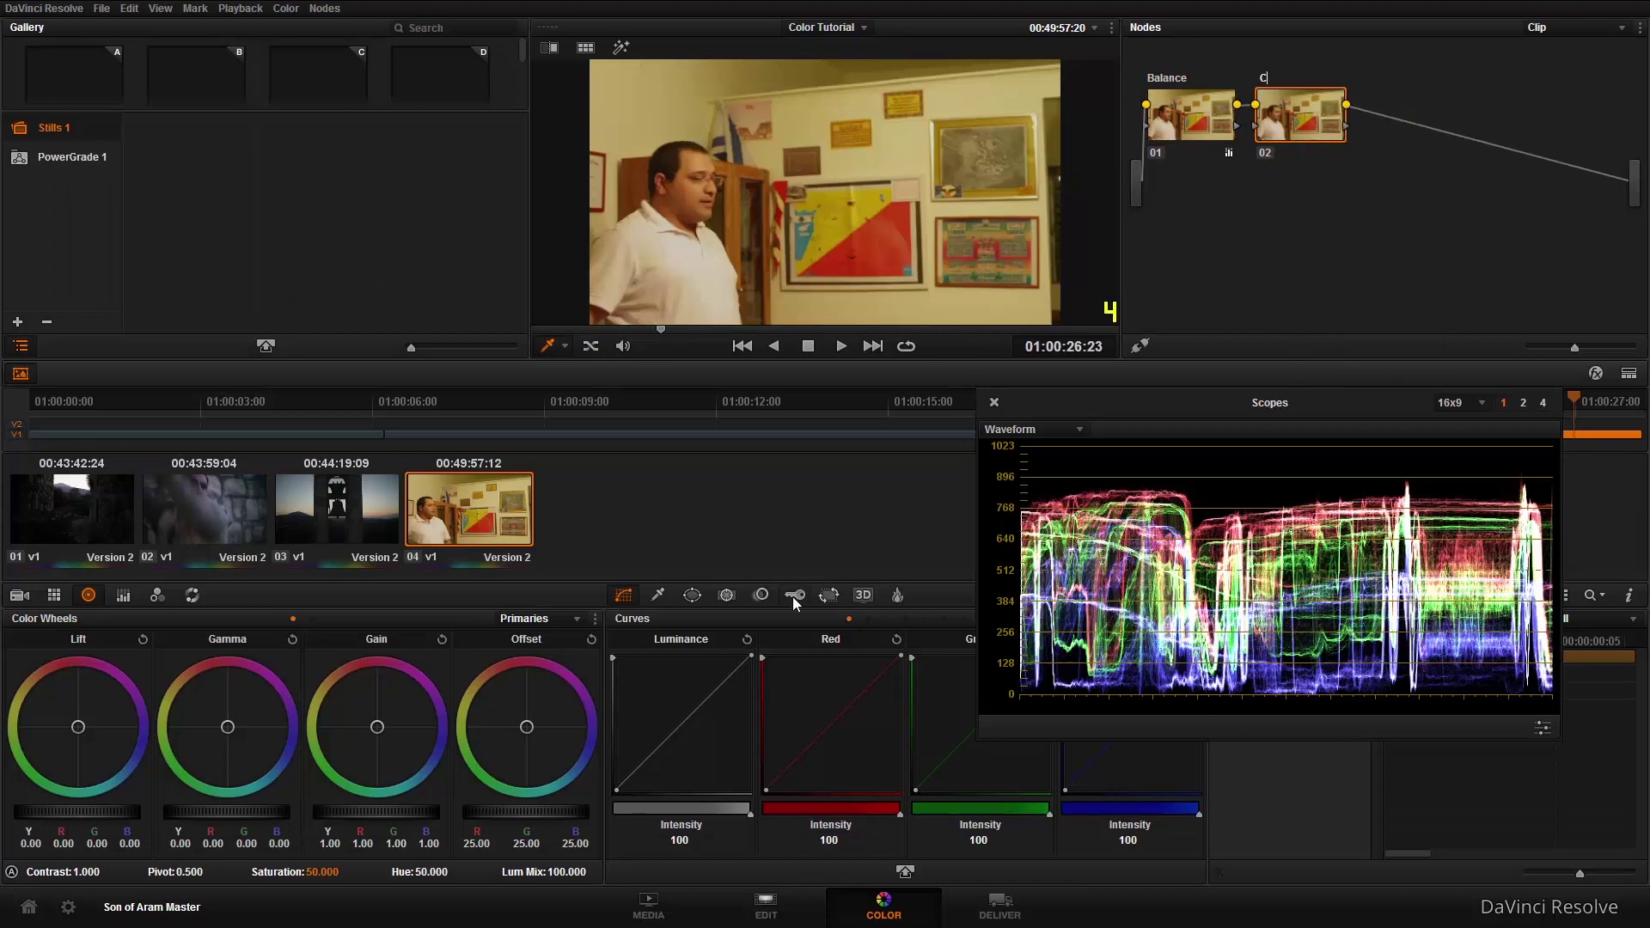
{"action": "type", "text": "Curve"}
{"action": "key", "text": "Return"}
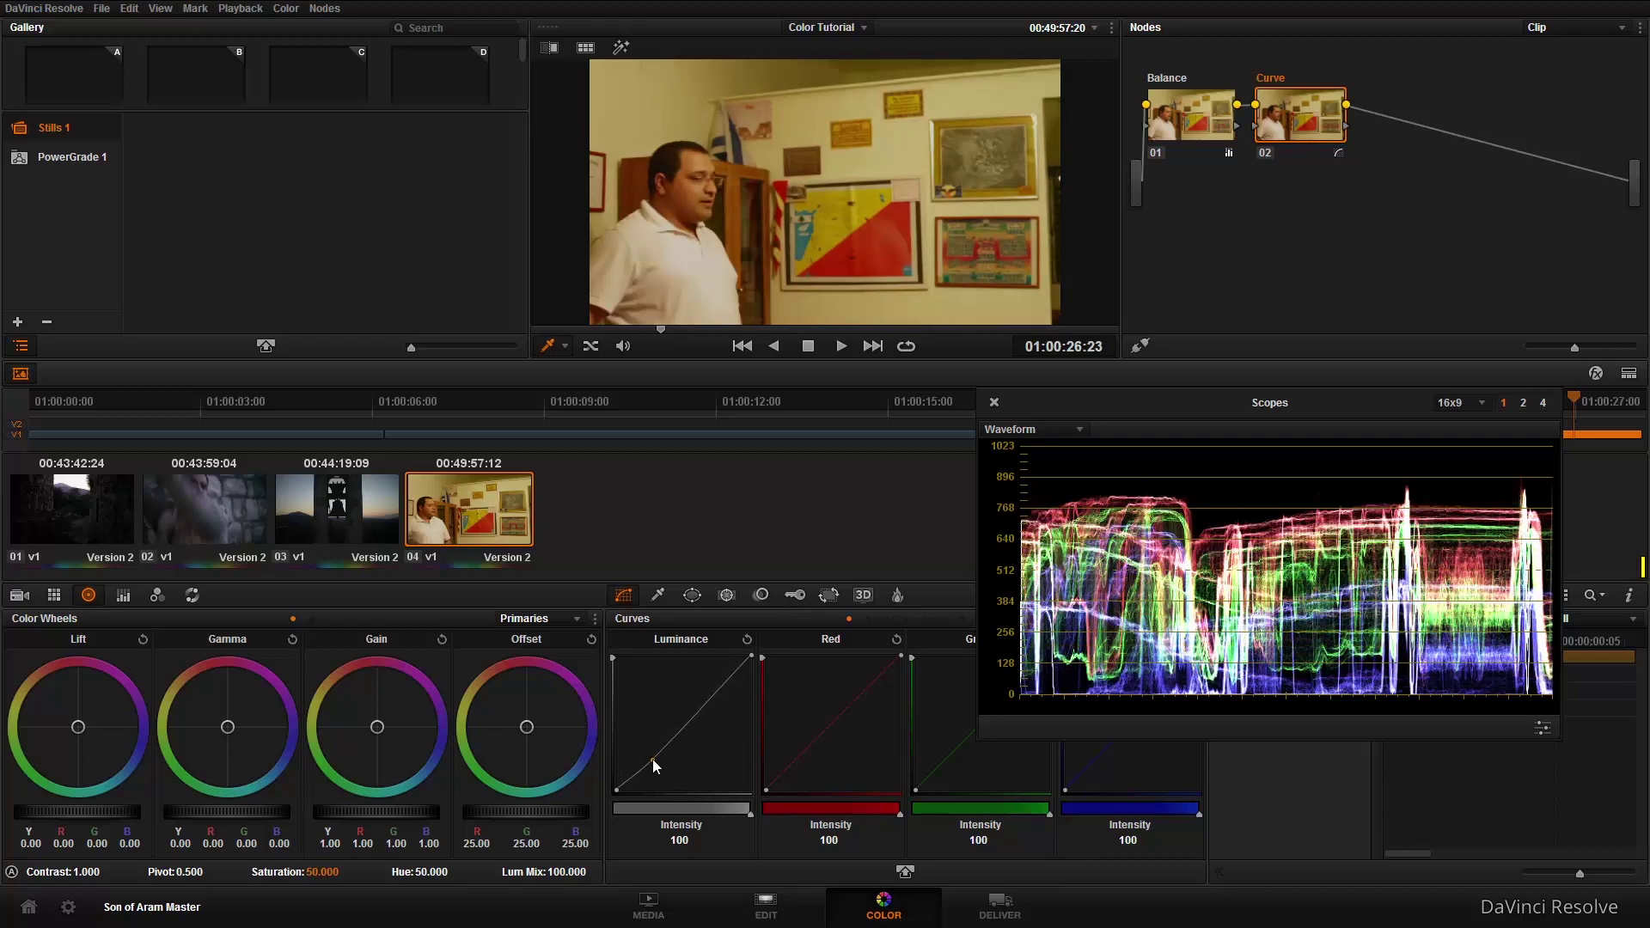
Shape the Curve node's Luminance curve with a raised midtone point and a slightly lowered shadow point.
{"action": "left_click", "coordinate": [658, 753]}
{"action": "left_click_drag", "start_coordinate": [658, 753], "coordinate": [684, 709]}
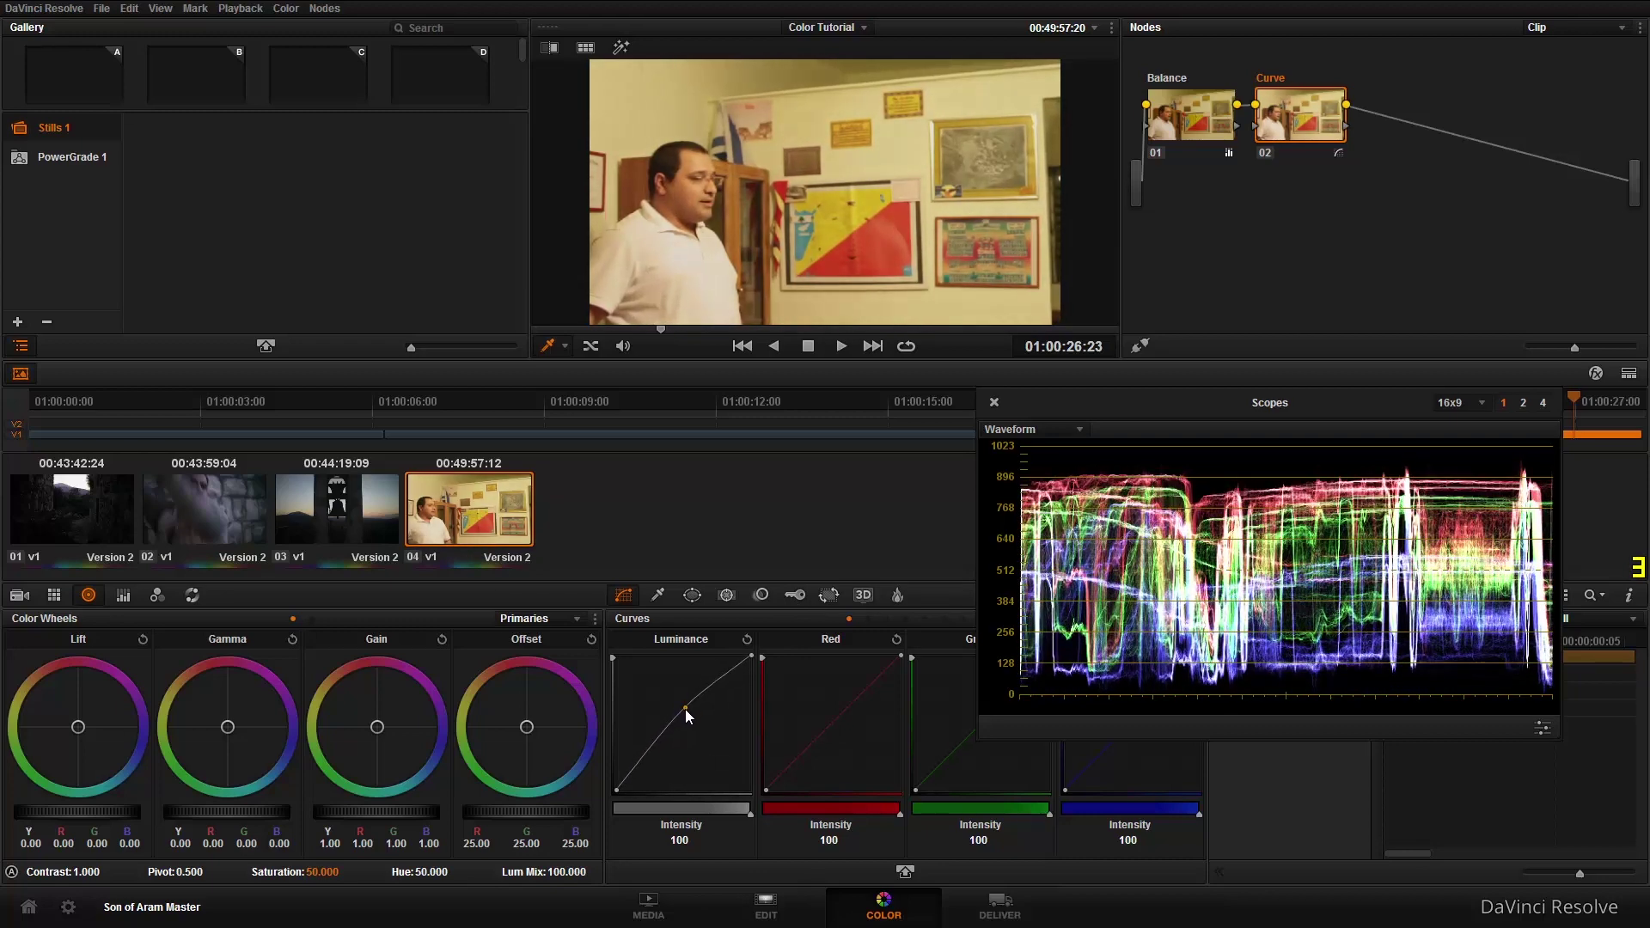
{"action": "left_click", "coordinate": [634, 767]}
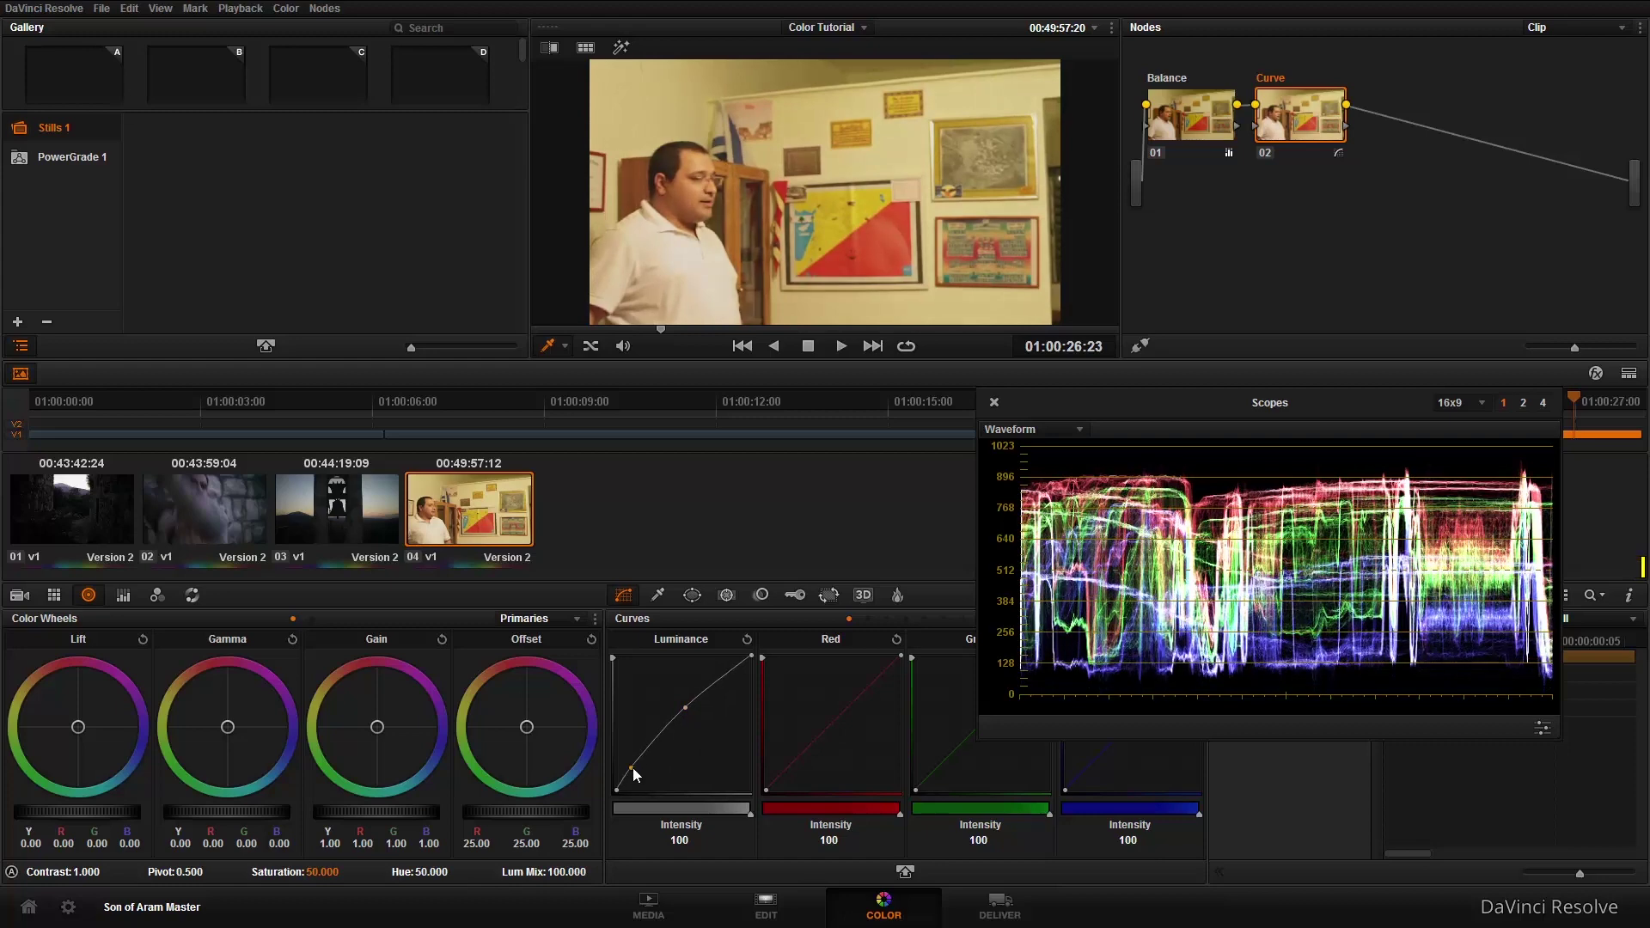
{"action": "left_click_drag", "start_coordinate": [635, 774], "coordinate": [637, 776]}
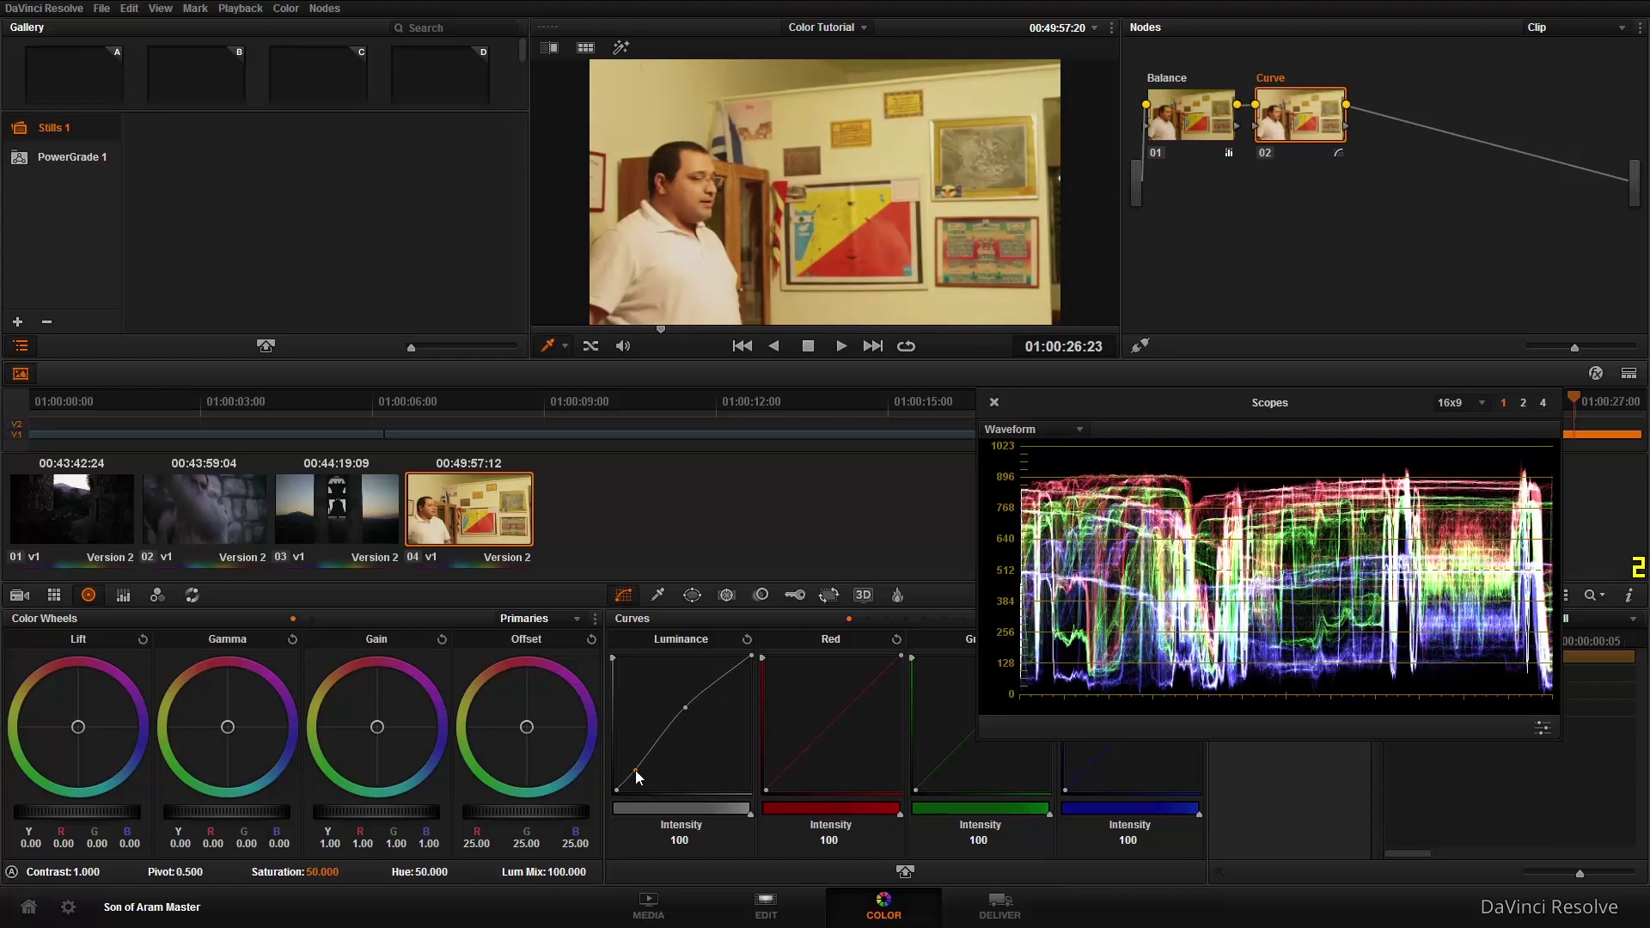
{"action": "left_click_drag", "start_coordinate": [635, 771], "coordinate": [636, 776]}
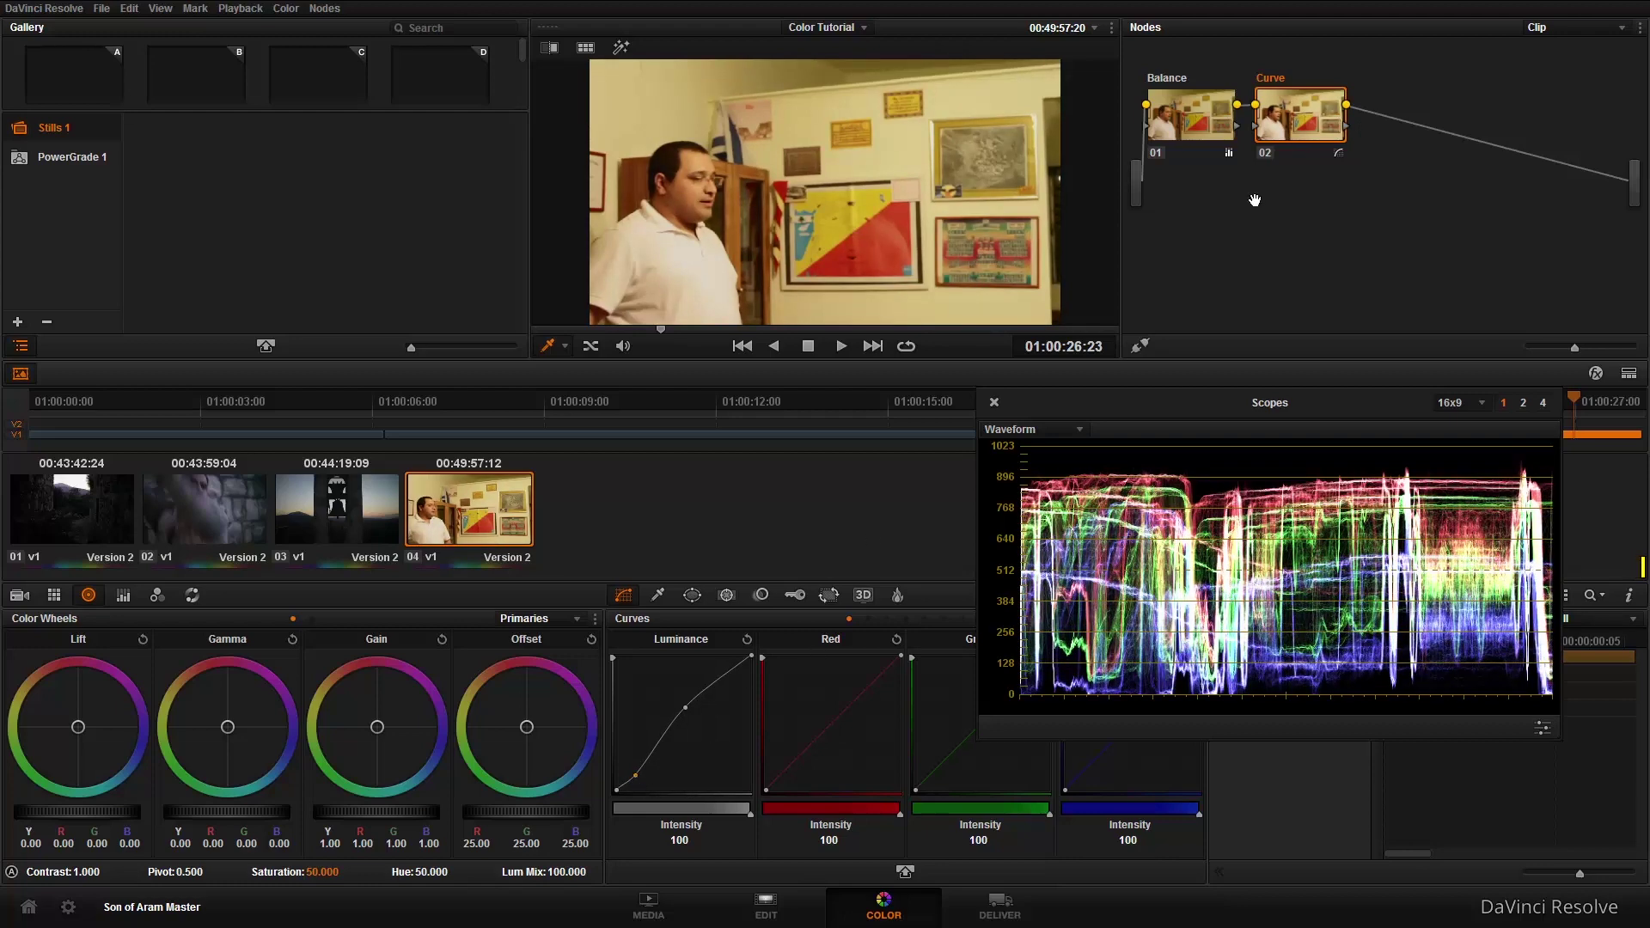
Fine-tune the Balance node's Gamma master to -0.04.
{"action": "left_click", "coordinate": [1210, 114]}
{"action": "left_click_drag", "start_coordinate": [243, 825], "coordinate": [199, 821]}
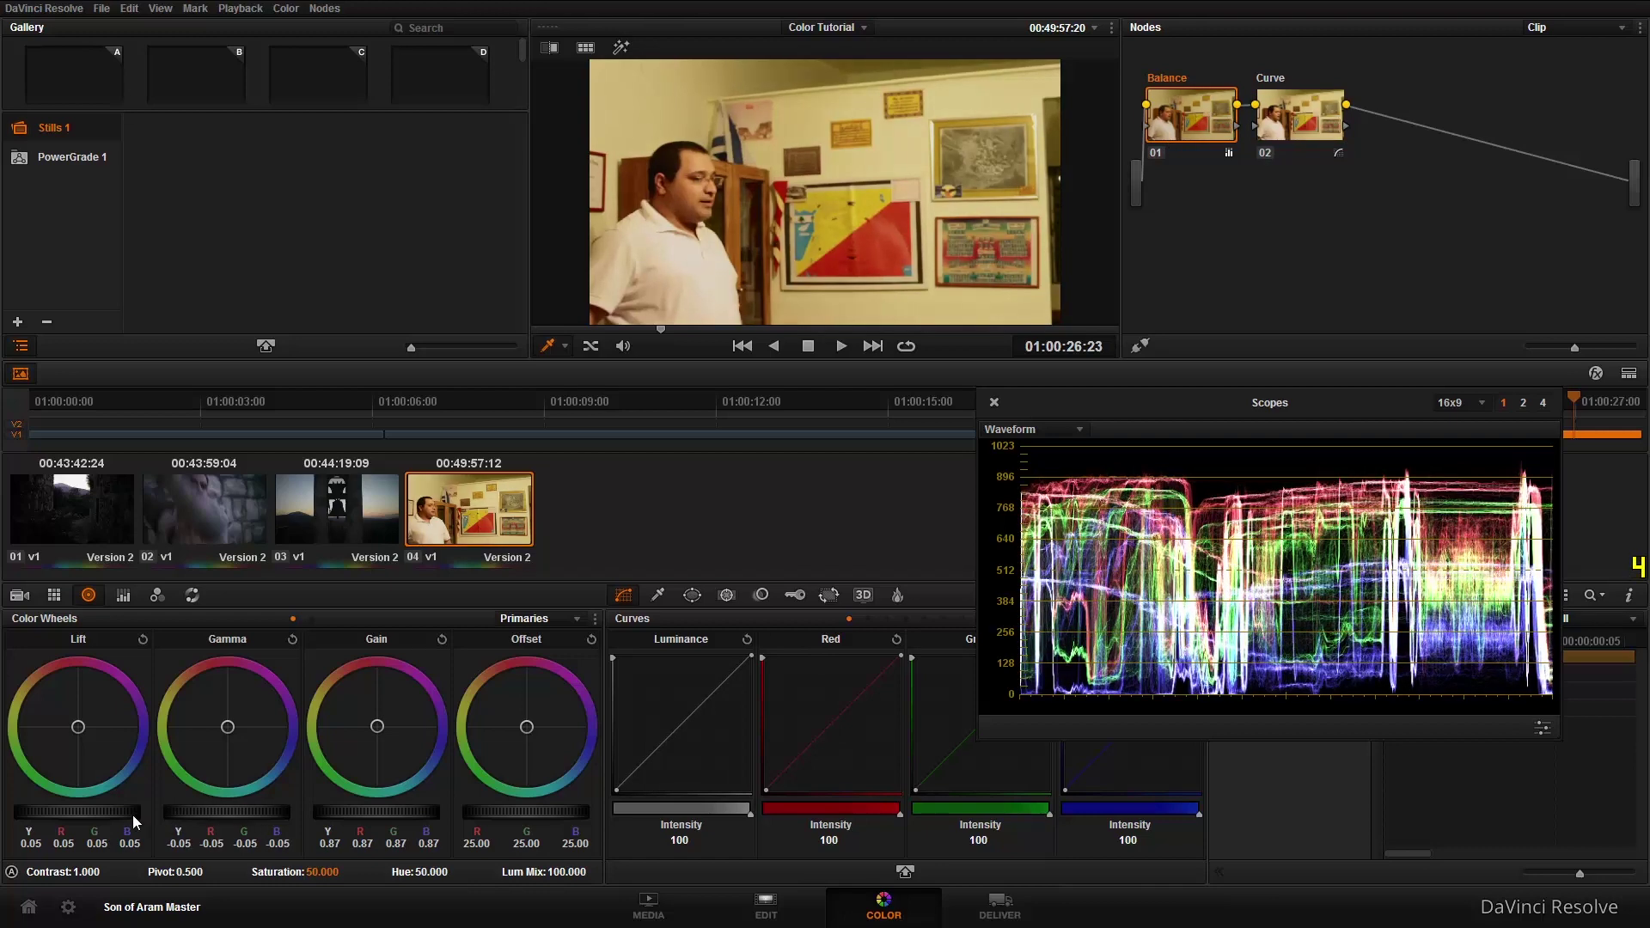
{"action": "left_click_drag", "start_coordinate": [139, 815], "coordinate": [188, 815]}
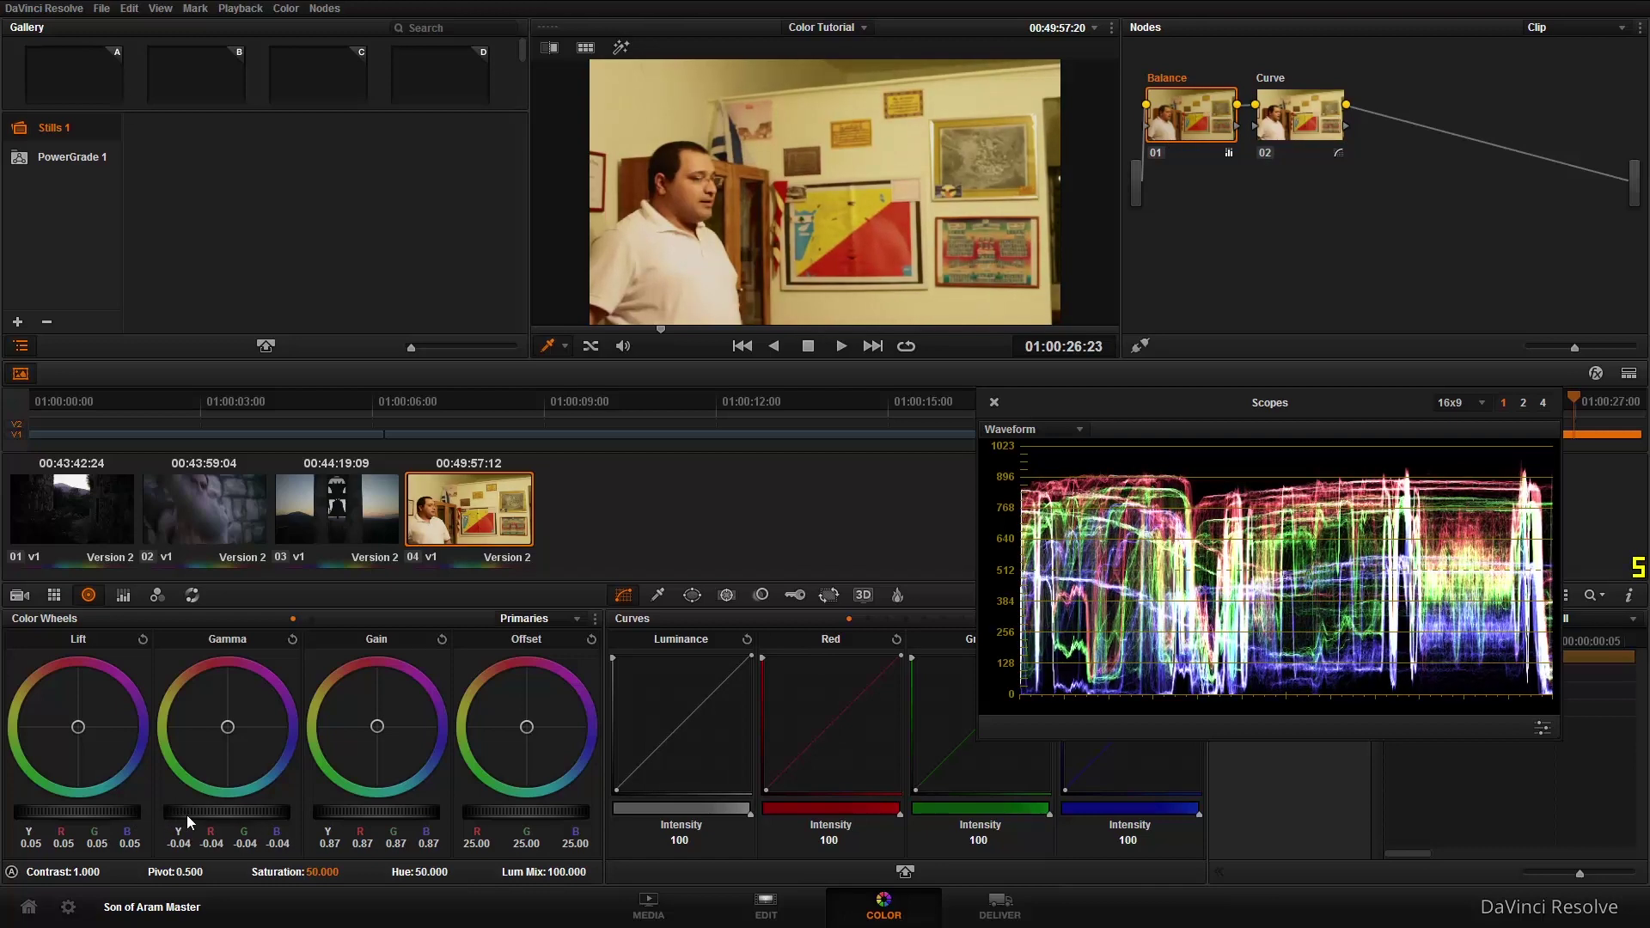
Add a serial node after the Curve node and label it "Yellow".
{"action": "left_click", "coordinate": [1313, 125]}
{"action": "key", "text": "alt+s"}
{"action": "right_click", "coordinate": [1399, 129]}
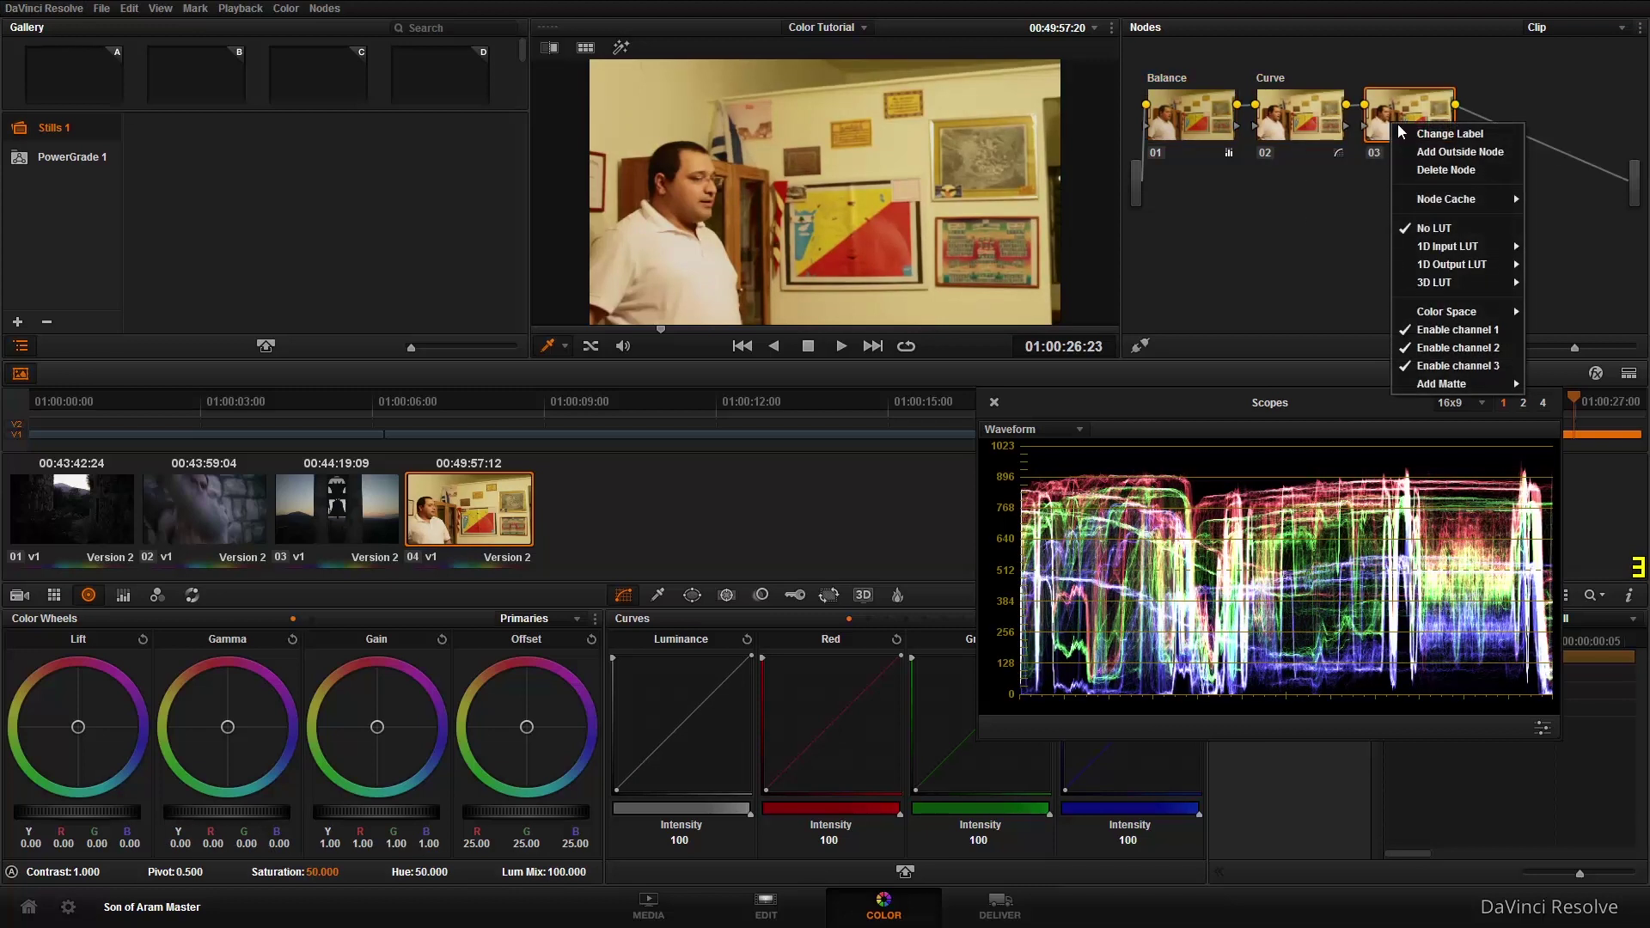
{"action": "left_click", "coordinate": [1449, 134]}
{"action": "type", "text": "Yellow"}
{"action": "key", "text": "Return"}
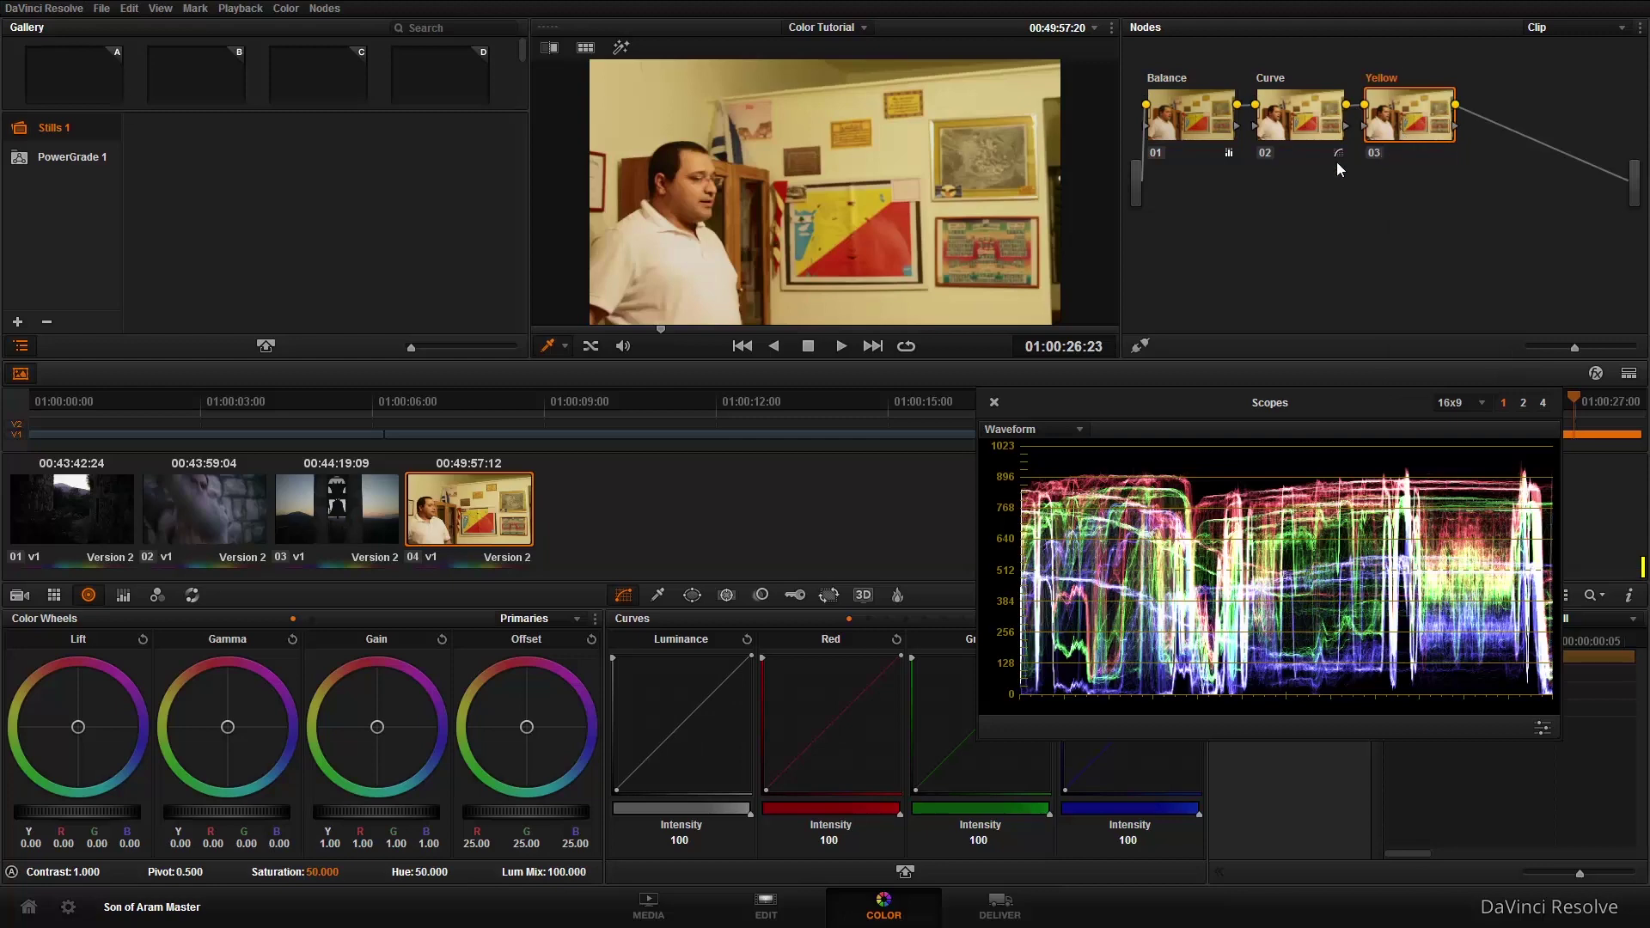
Move the scopes window clear of the curves, try a raised midtone point on the Blue curve, and reset that curve.
{"action": "left_click_drag", "start_coordinate": [1122, 421], "coordinate": [1184, 246]}
{"action": "left_click_drag", "start_coordinate": [1112, 744], "coordinate": [1106, 724]}
{"action": "left_click_drag", "start_coordinate": [1104, 706], "coordinate": [1104, 718]}
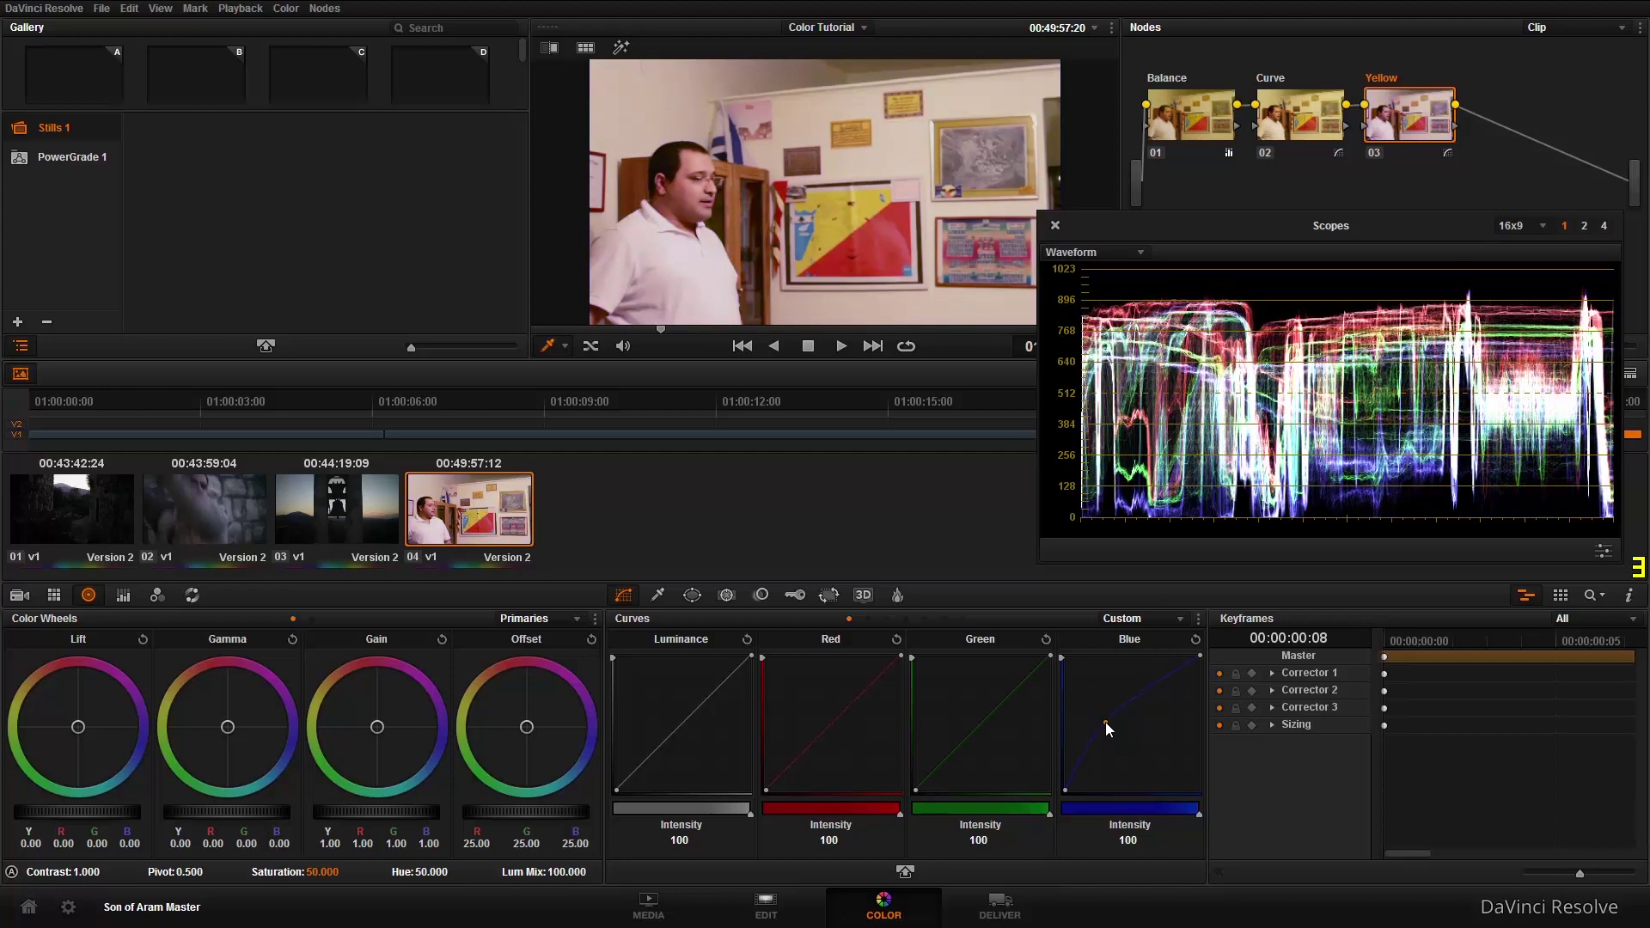
{"action": "left_click", "coordinate": [1196, 639]}
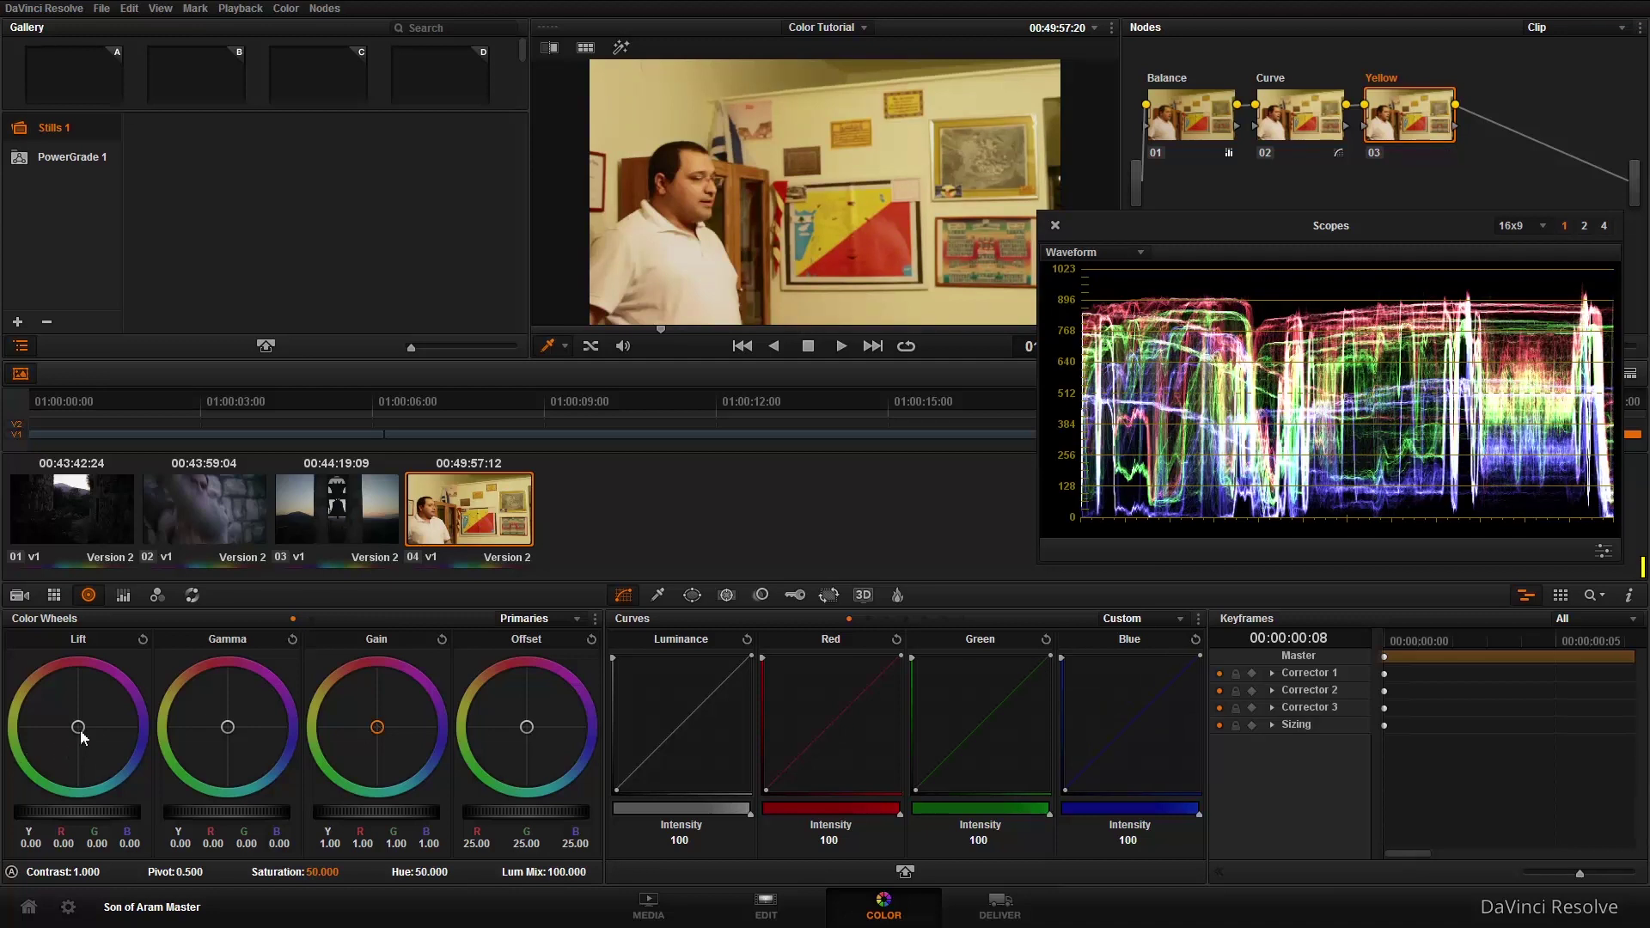
Shift the Yellow node's Lift toward blue (red -0.02, blue 0.04), reset the trial Gain shifts, and nudge Gain blue to 1.01.
{"action": "left_click_drag", "start_coordinate": [86, 740], "coordinate": [119, 751]}
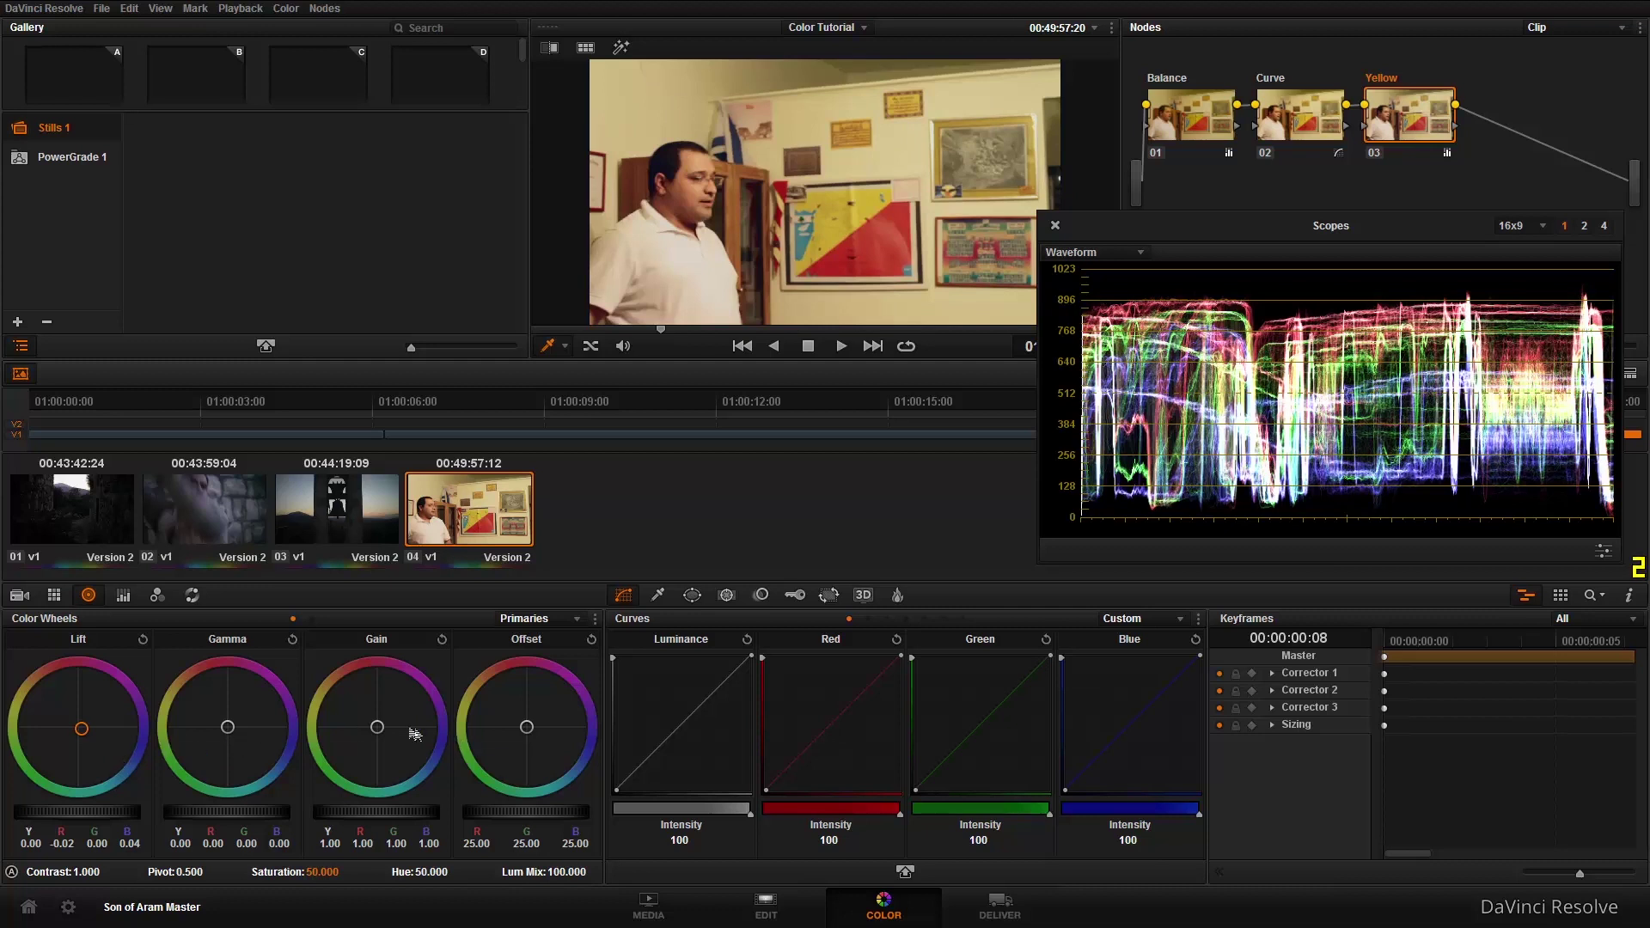
{"action": "left_click_drag", "start_coordinate": [385, 730], "coordinate": [383, 731]}
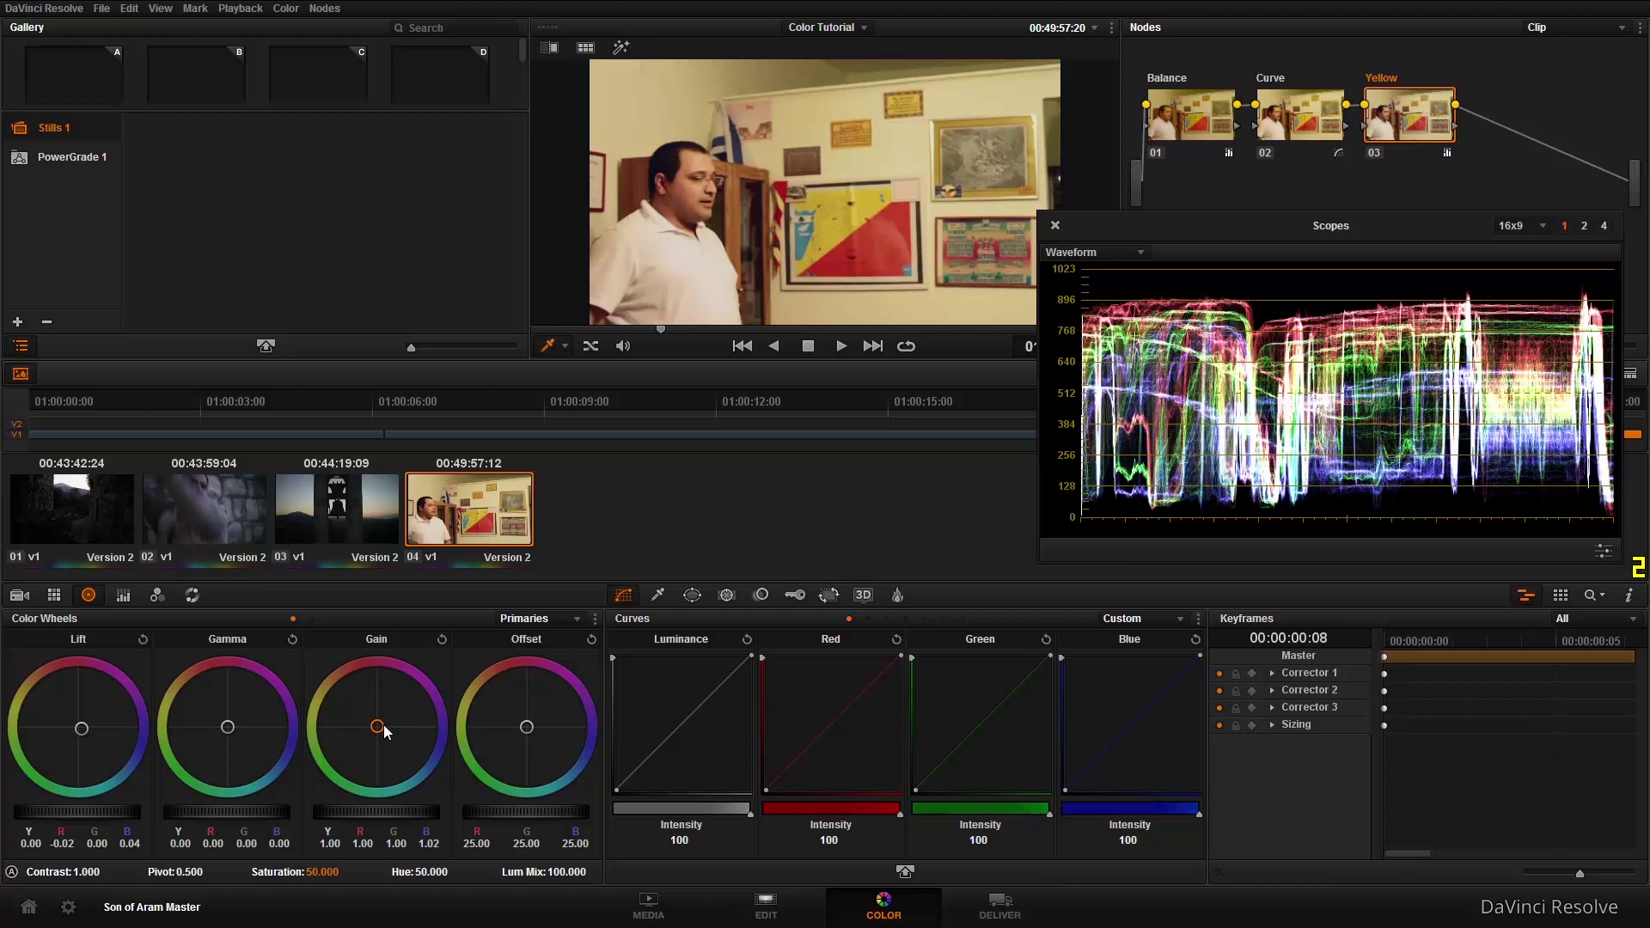
{"action": "left_click_drag", "start_coordinate": [384, 725], "coordinate": [379, 730]}
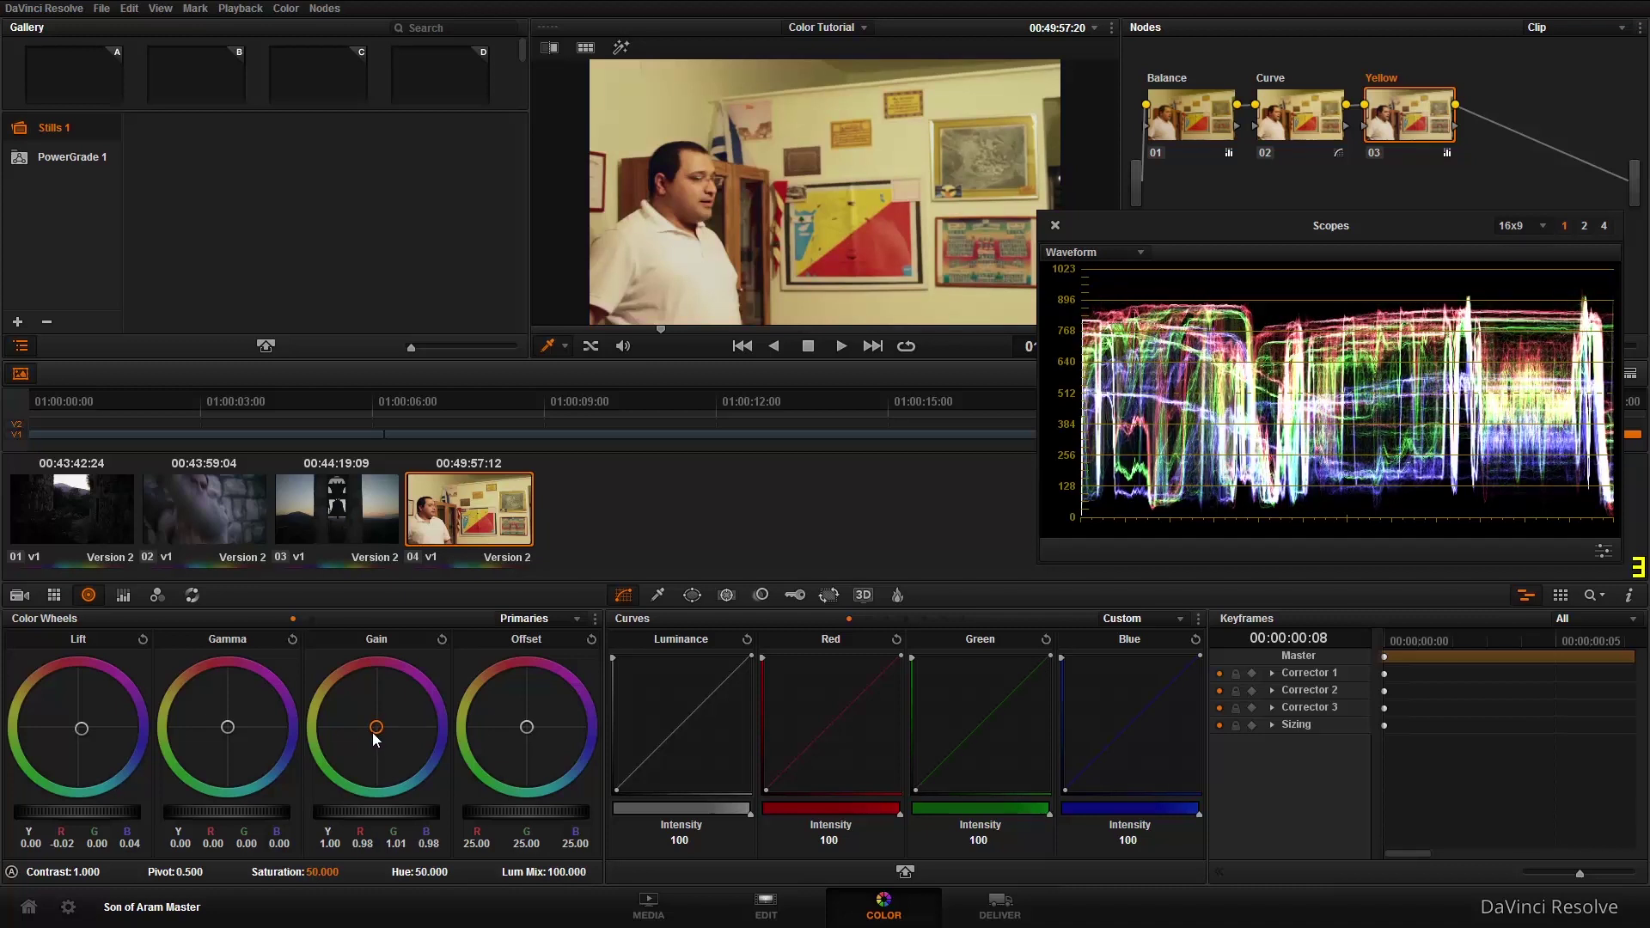
{"action": "mouse_move", "coordinate": [379, 732]}
{"action": "left_mouse_down"}
{"action": "mouse_move", "coordinate": [370, 690]}
{"action": "mouse_move", "coordinate": [349, 696]}
{"action": "mouse_move", "coordinate": [388, 722]}
{"action": "mouse_move", "coordinate": [395, 710]}
{"action": "mouse_move", "coordinate": [402, 766]}
{"action": "mouse_move", "coordinate": [395, 745]}
{"action": "left_mouse_up"}
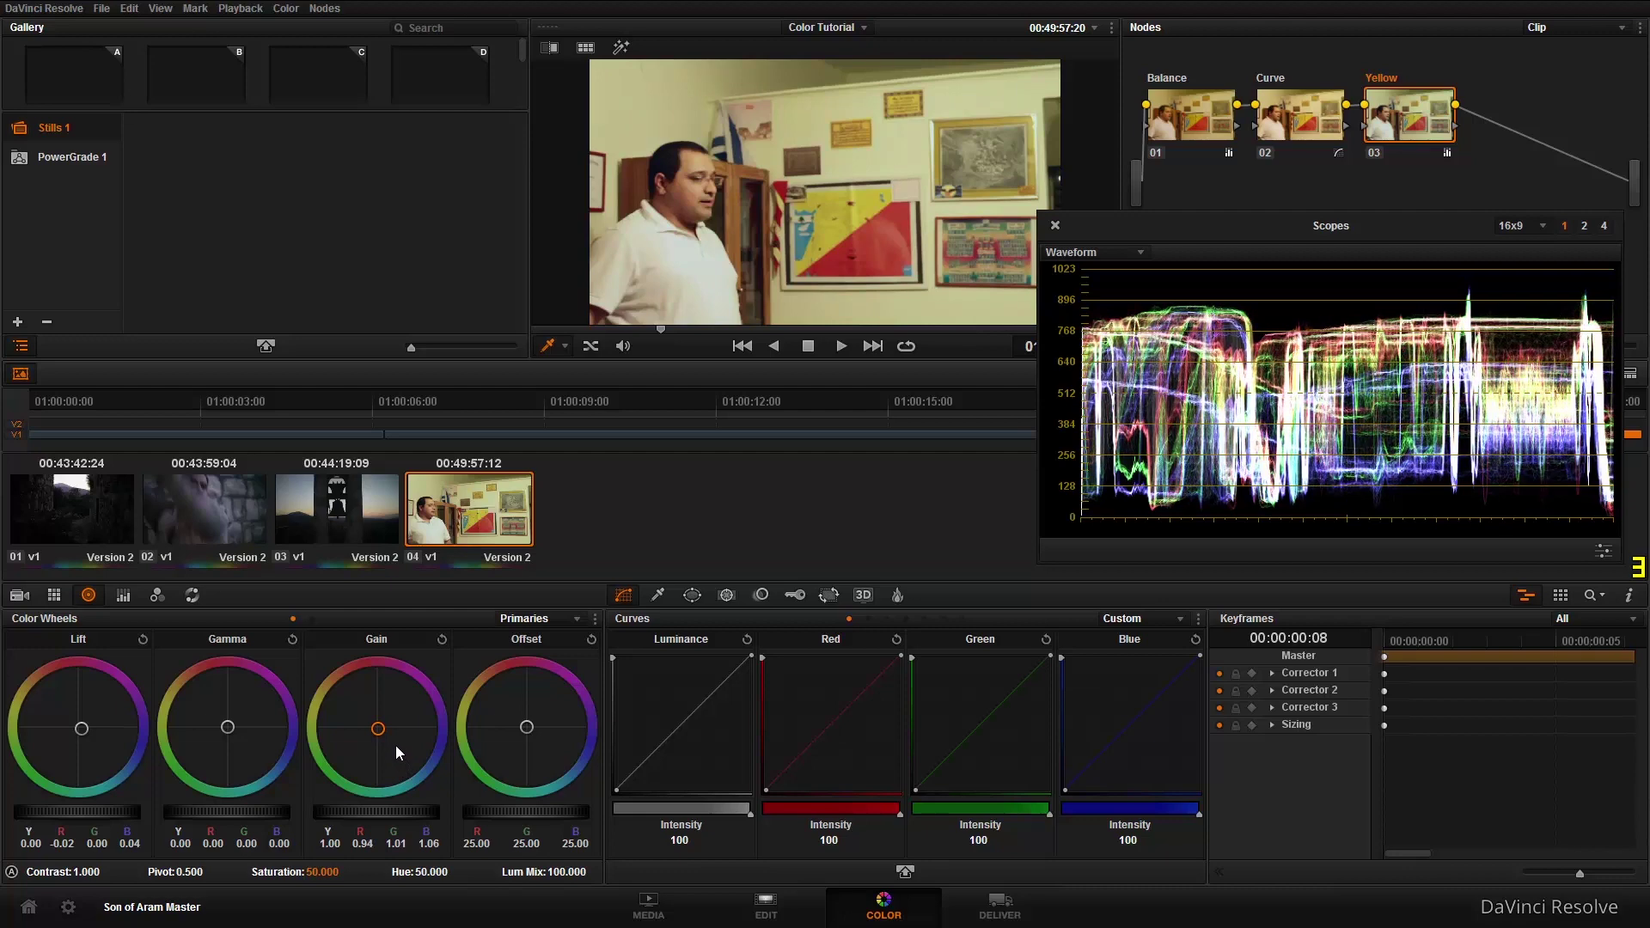
{"action": "left_click", "coordinate": [440, 640]}
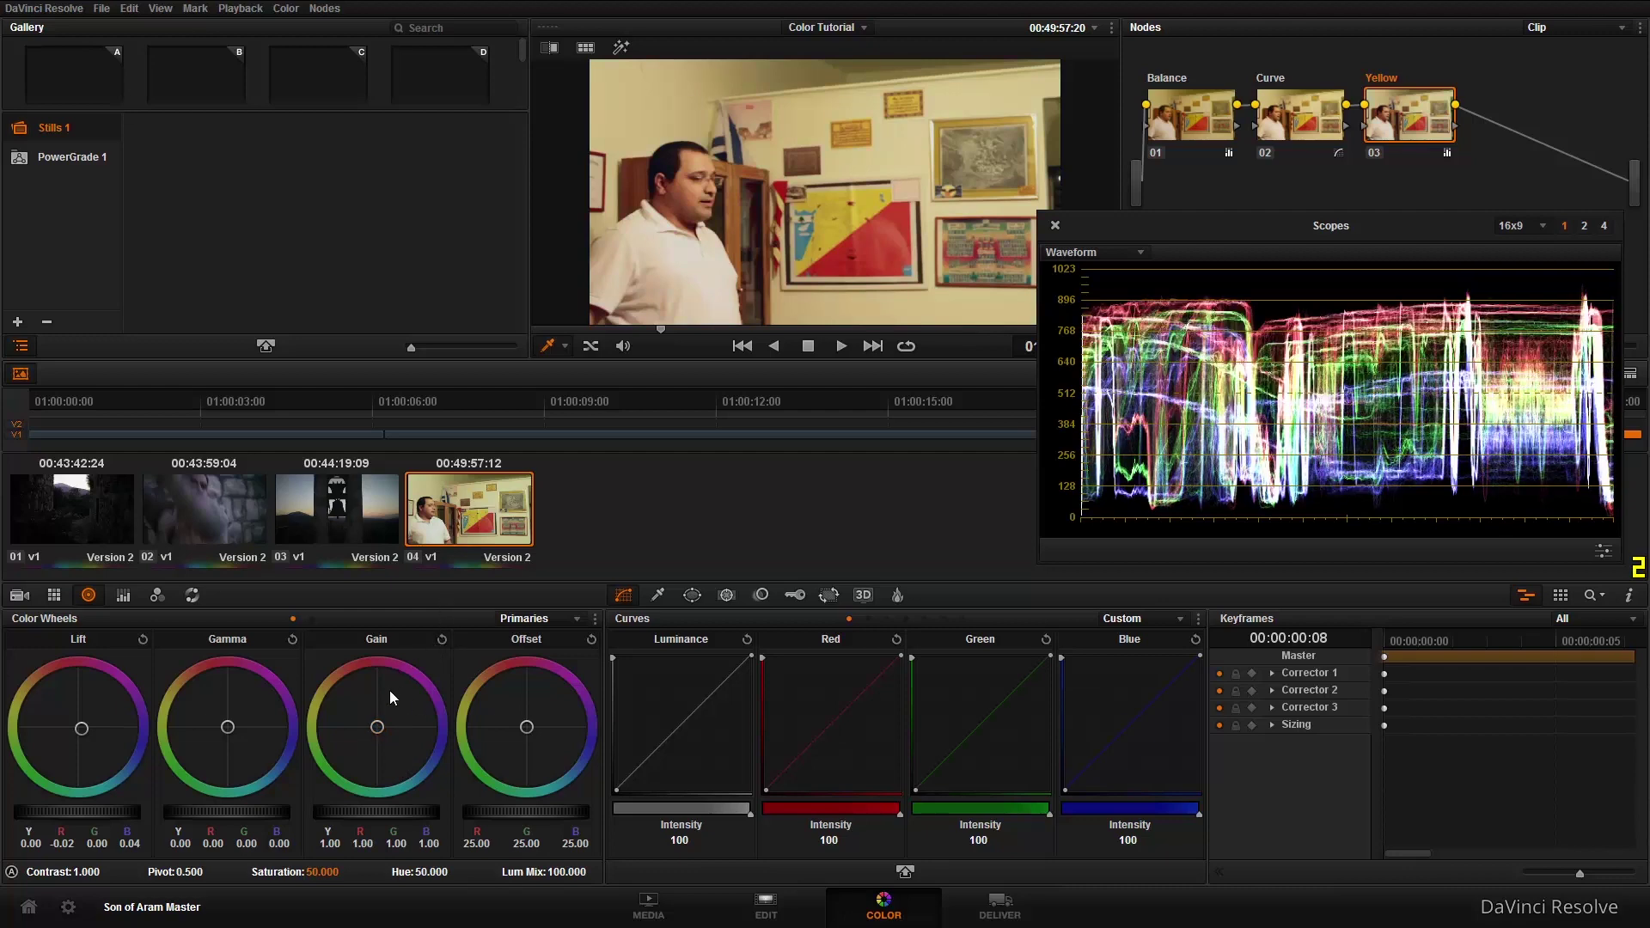
{"action": "left_click_drag", "start_coordinate": [381, 733], "coordinate": [379, 729]}
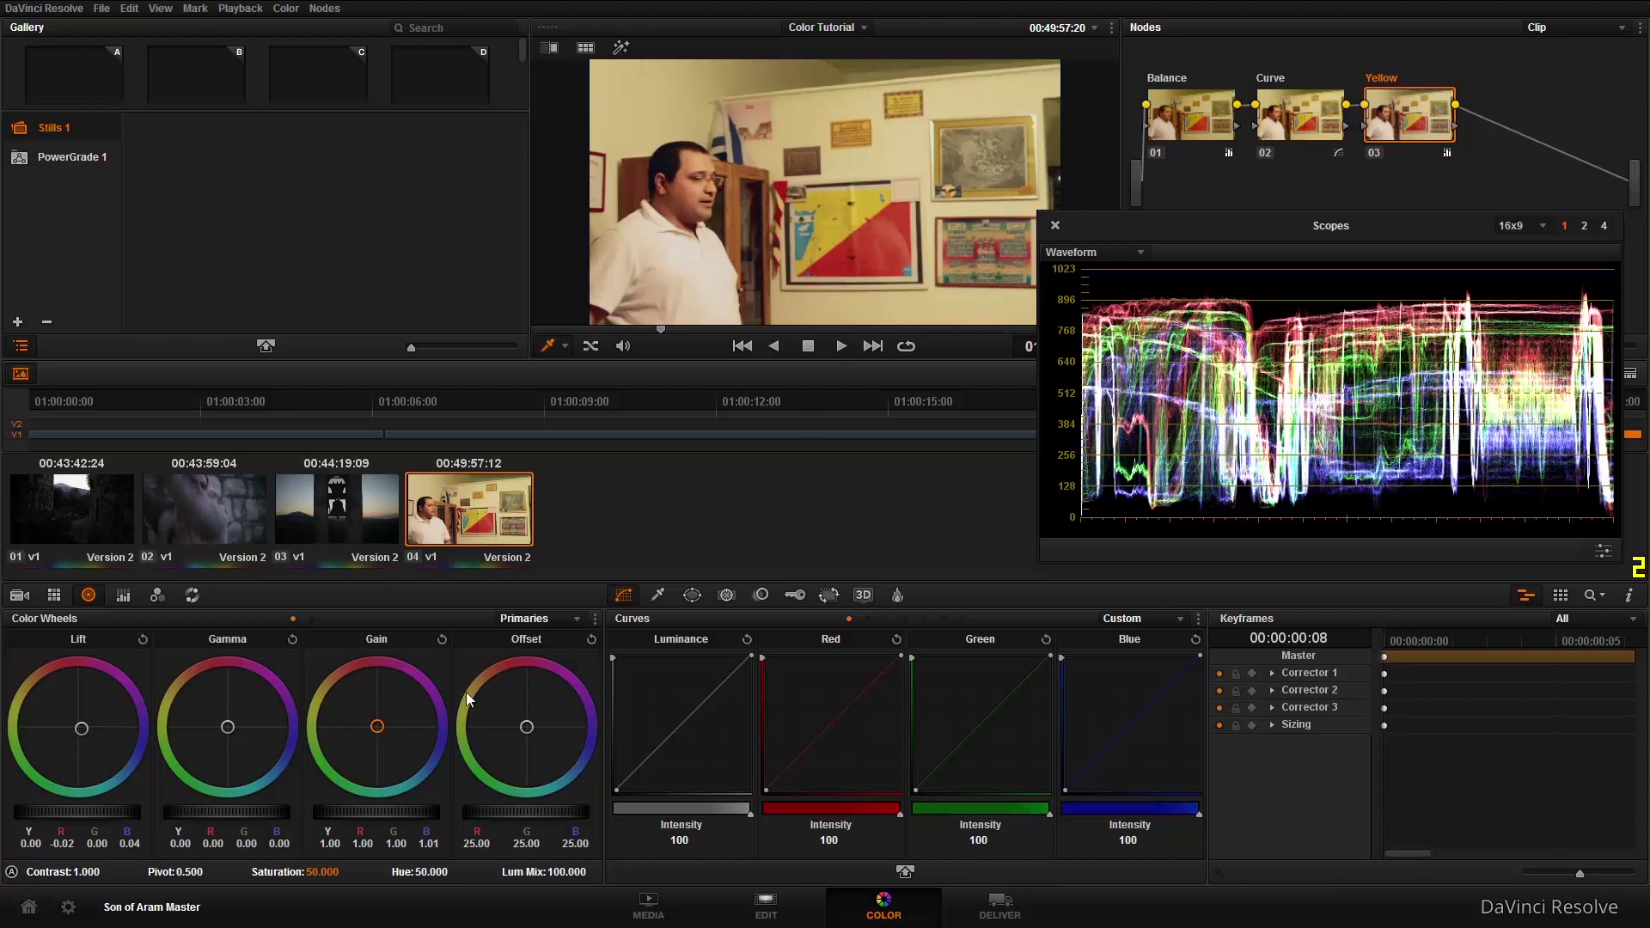
Inspect the image enlarged in full screen, toggling the Yellow node to compare its effect, and return to the normal viewer.
{"action": "key", "text": "alt+f"}
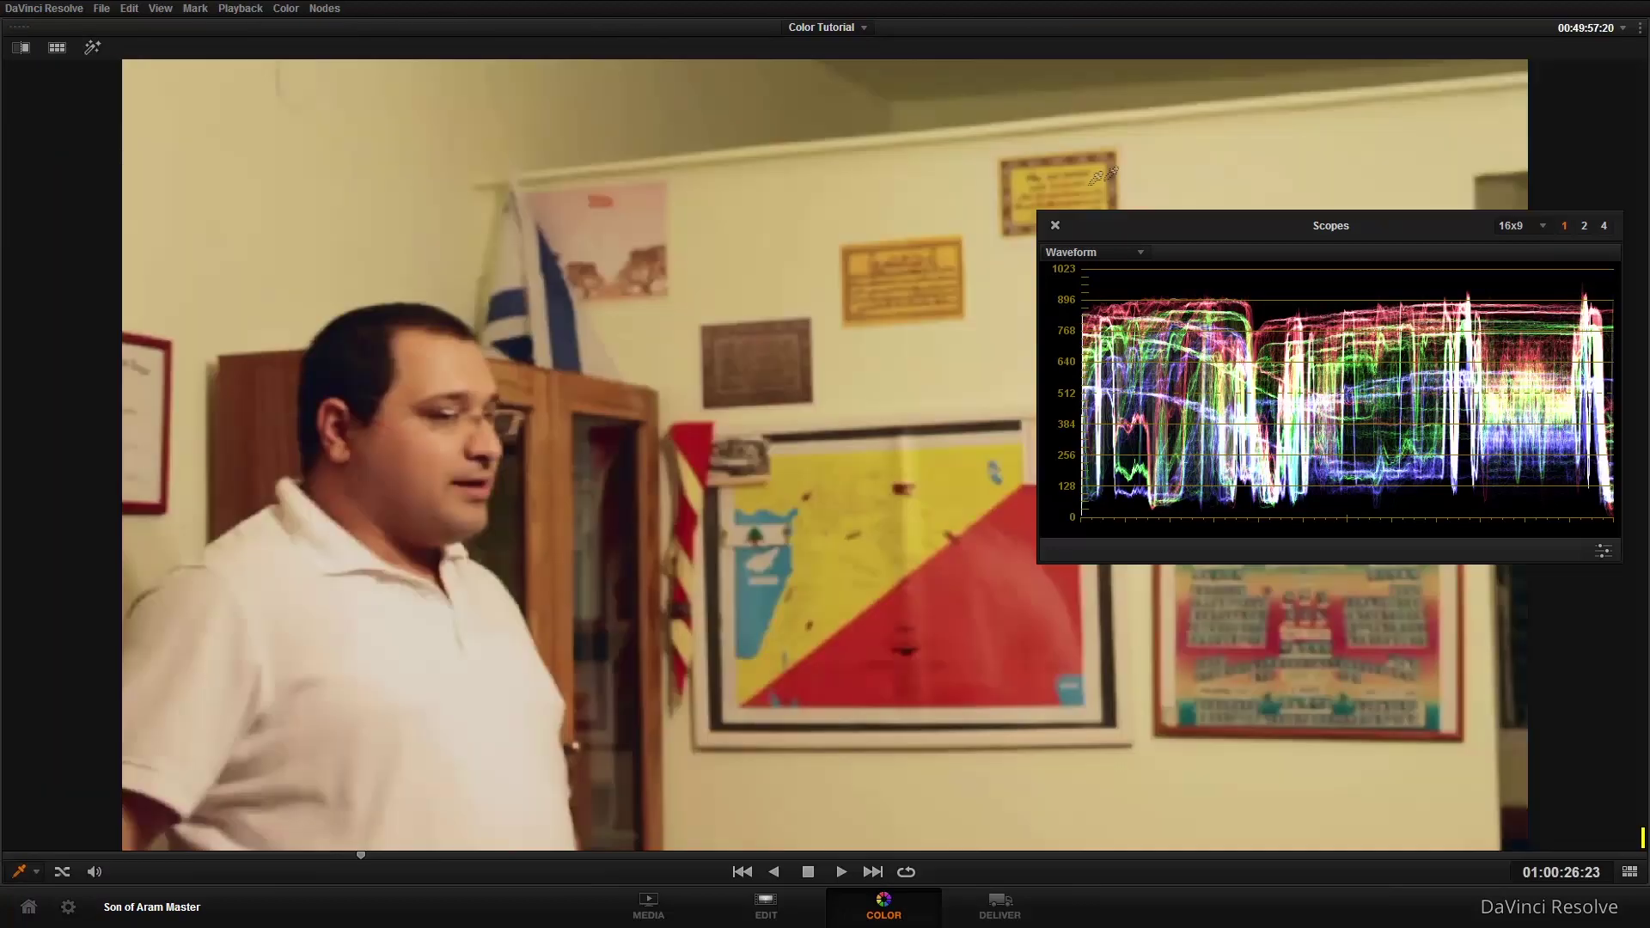
{"action": "scroll", "coordinate": [454, 370], "scroll_direction": "up", "scroll_amount": 2}
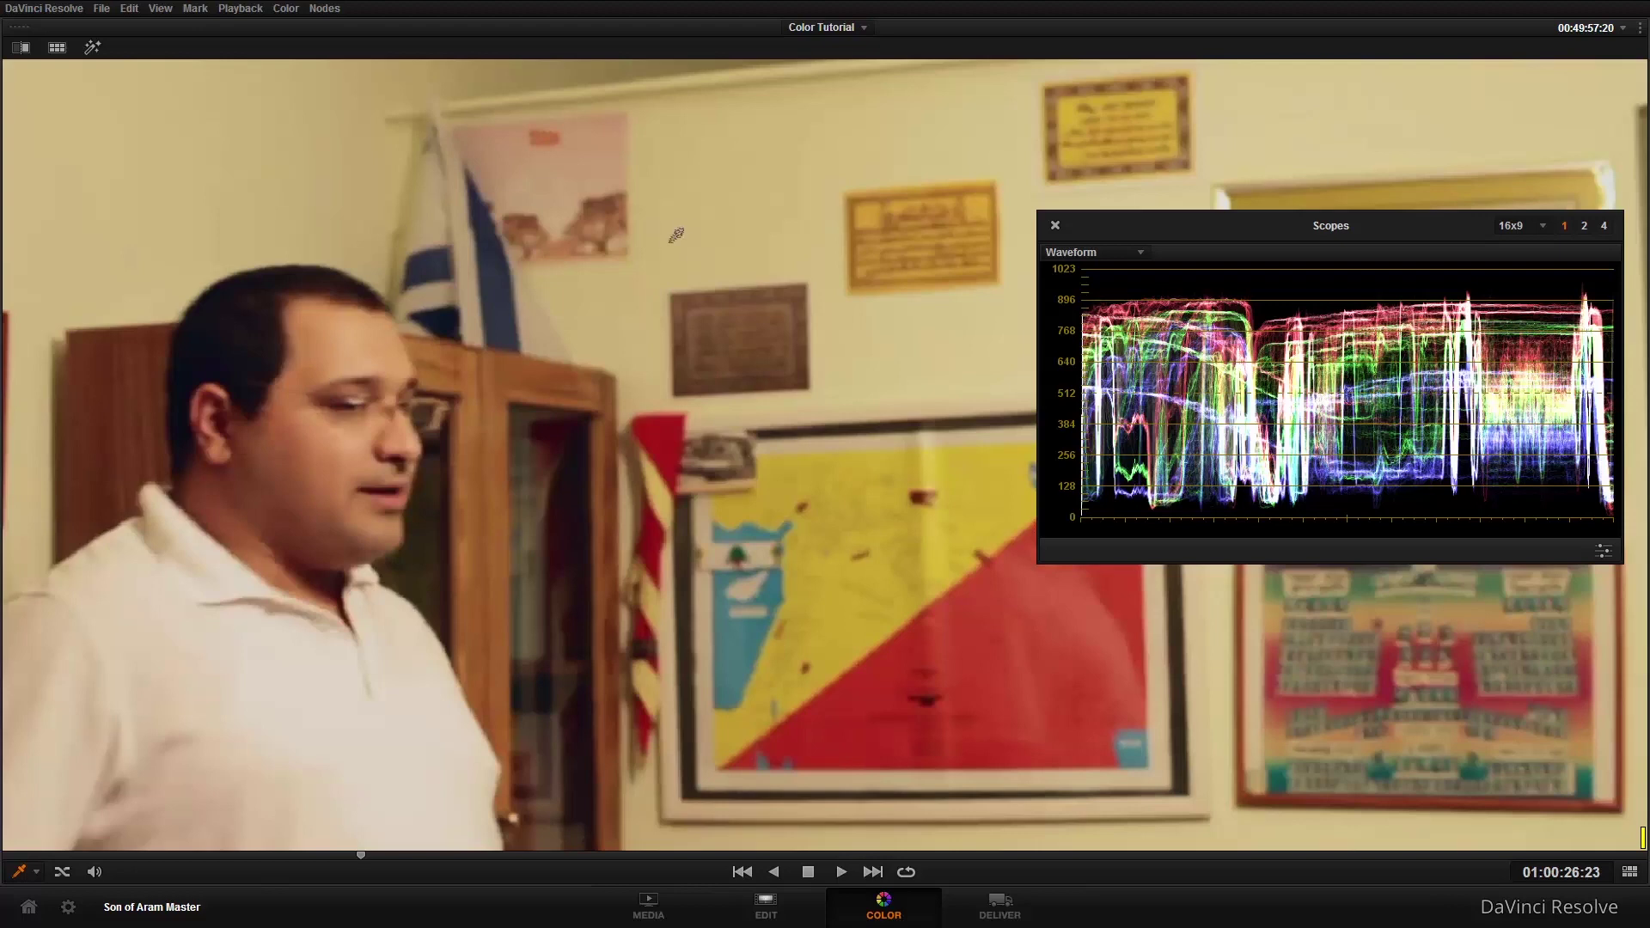
{"action": "key", "text": "ctrl+d"}
{"action": "key", "text": "alt+f"}
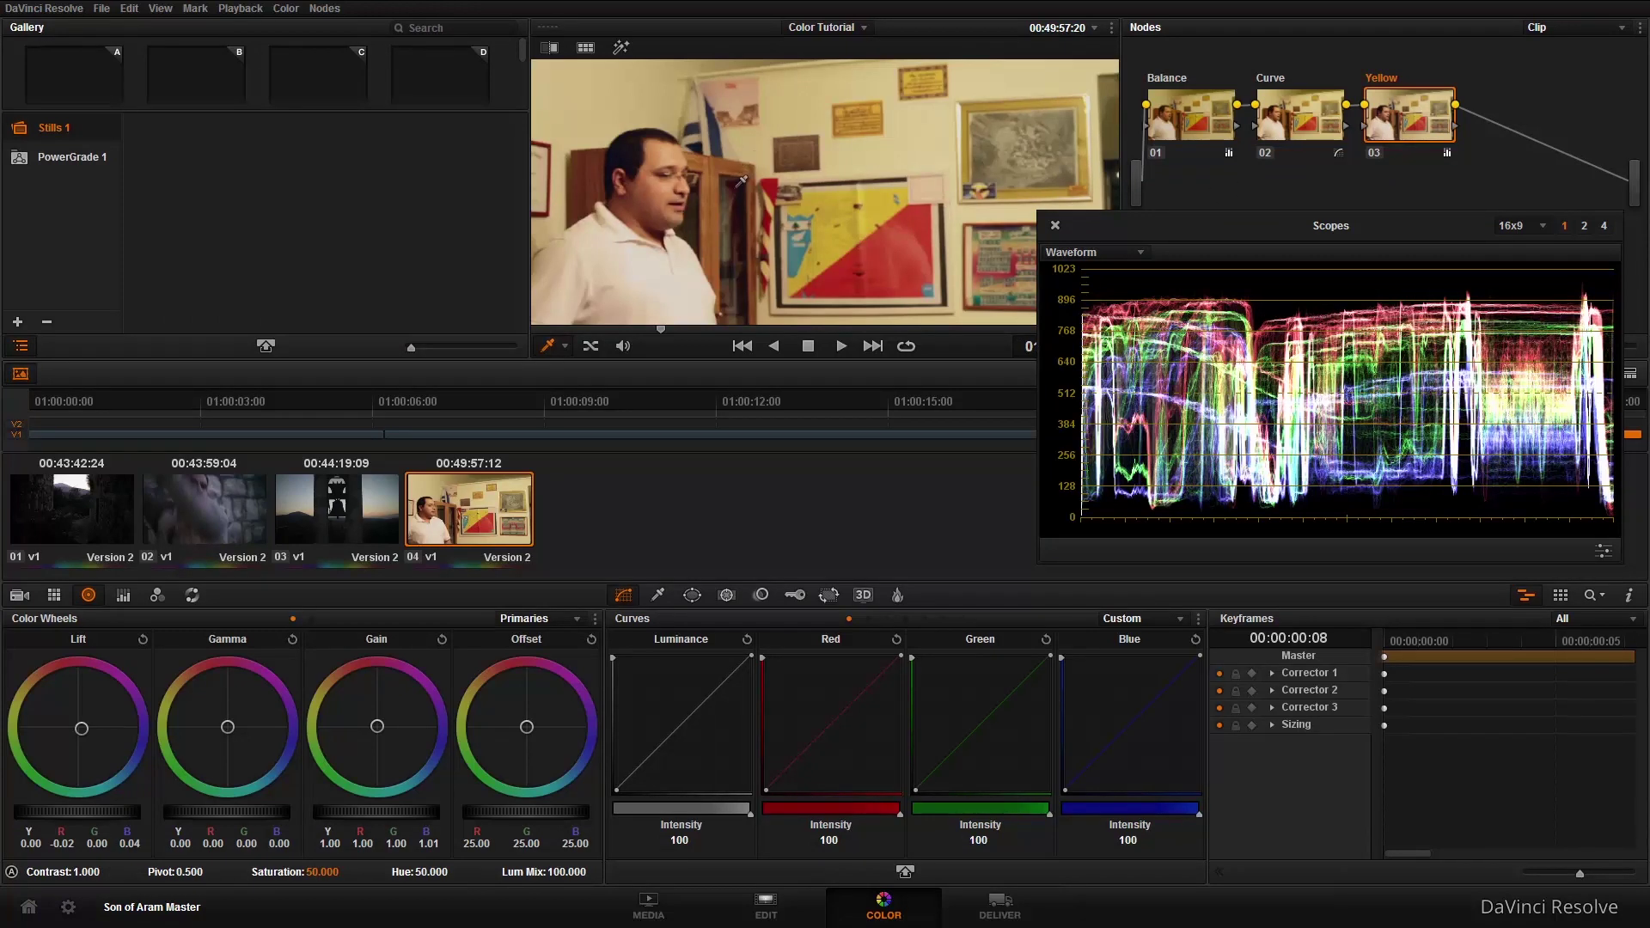
{"action": "scroll", "coordinate": [741, 181], "scroll_direction": "down", "scroll_amount": 2}
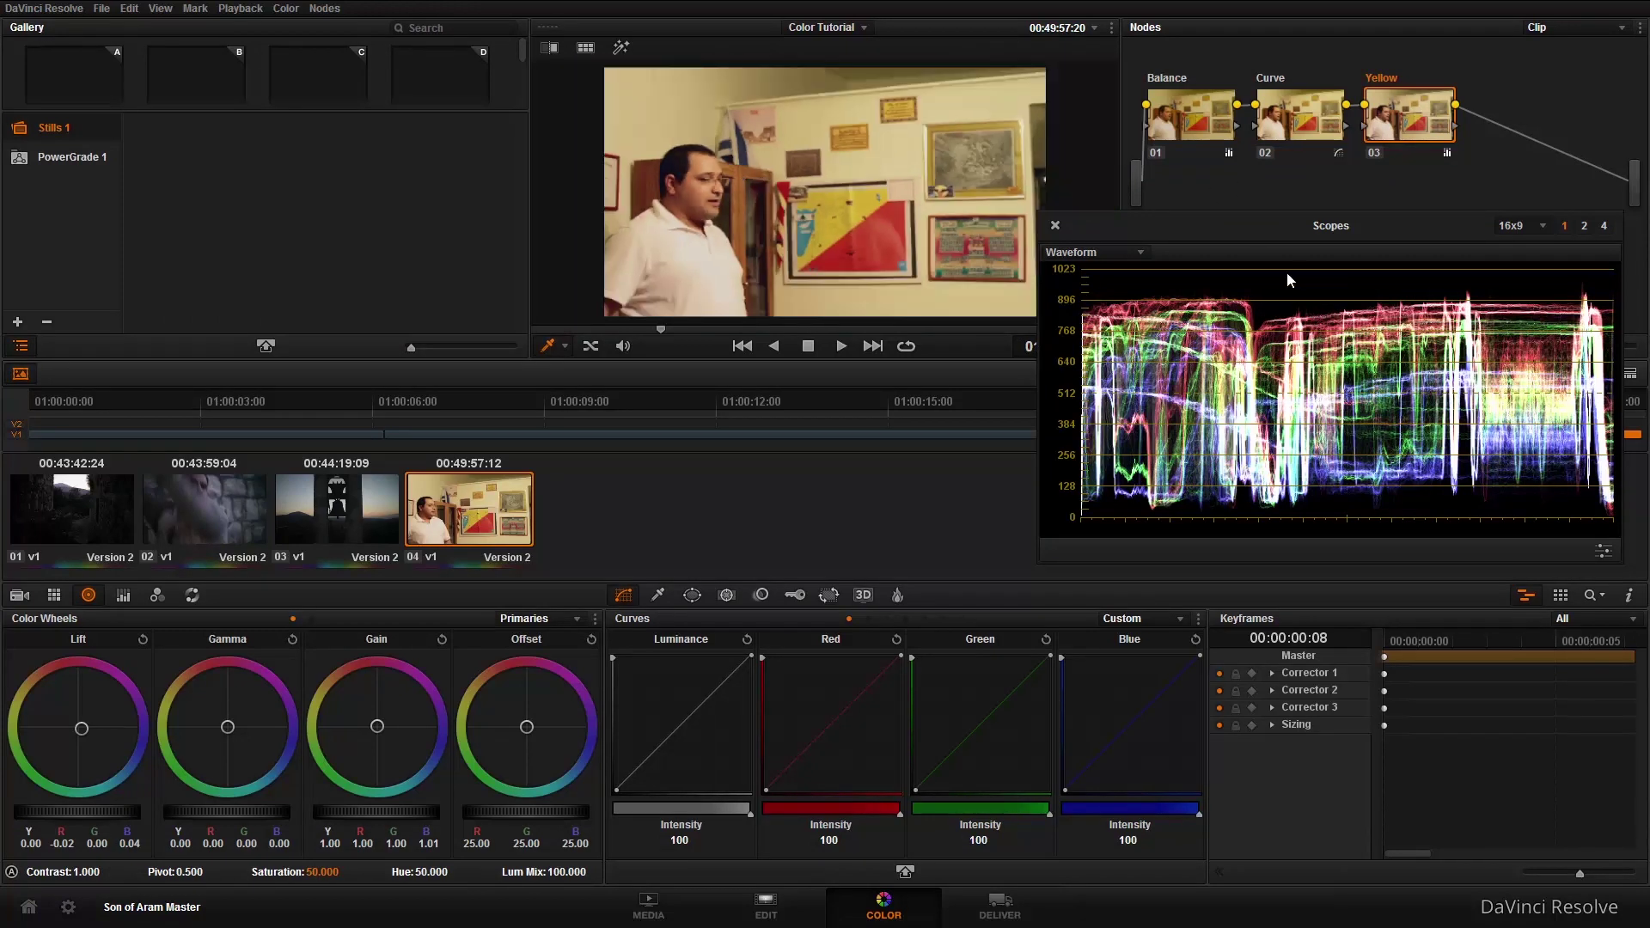
Move the scopes window back below the viewer and lower the Balance node's Lift master to 0.03.
{"action": "left_click_drag", "start_coordinate": [1183, 227], "coordinate": [966, 473]}
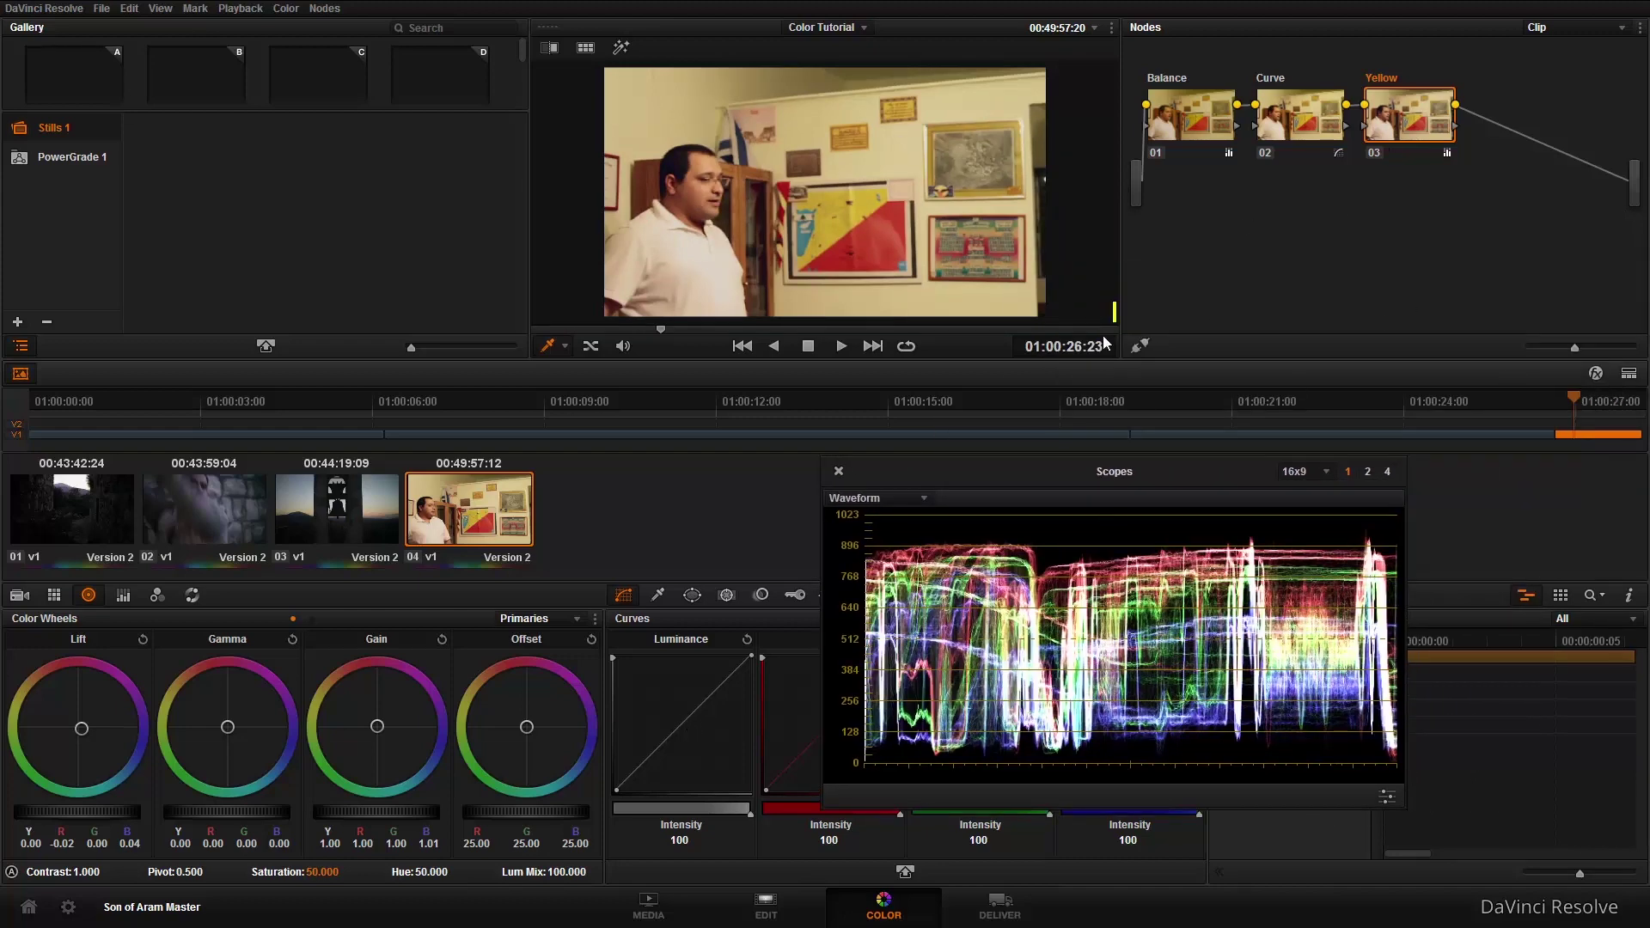
{"action": "left_click", "coordinate": [1180, 111]}
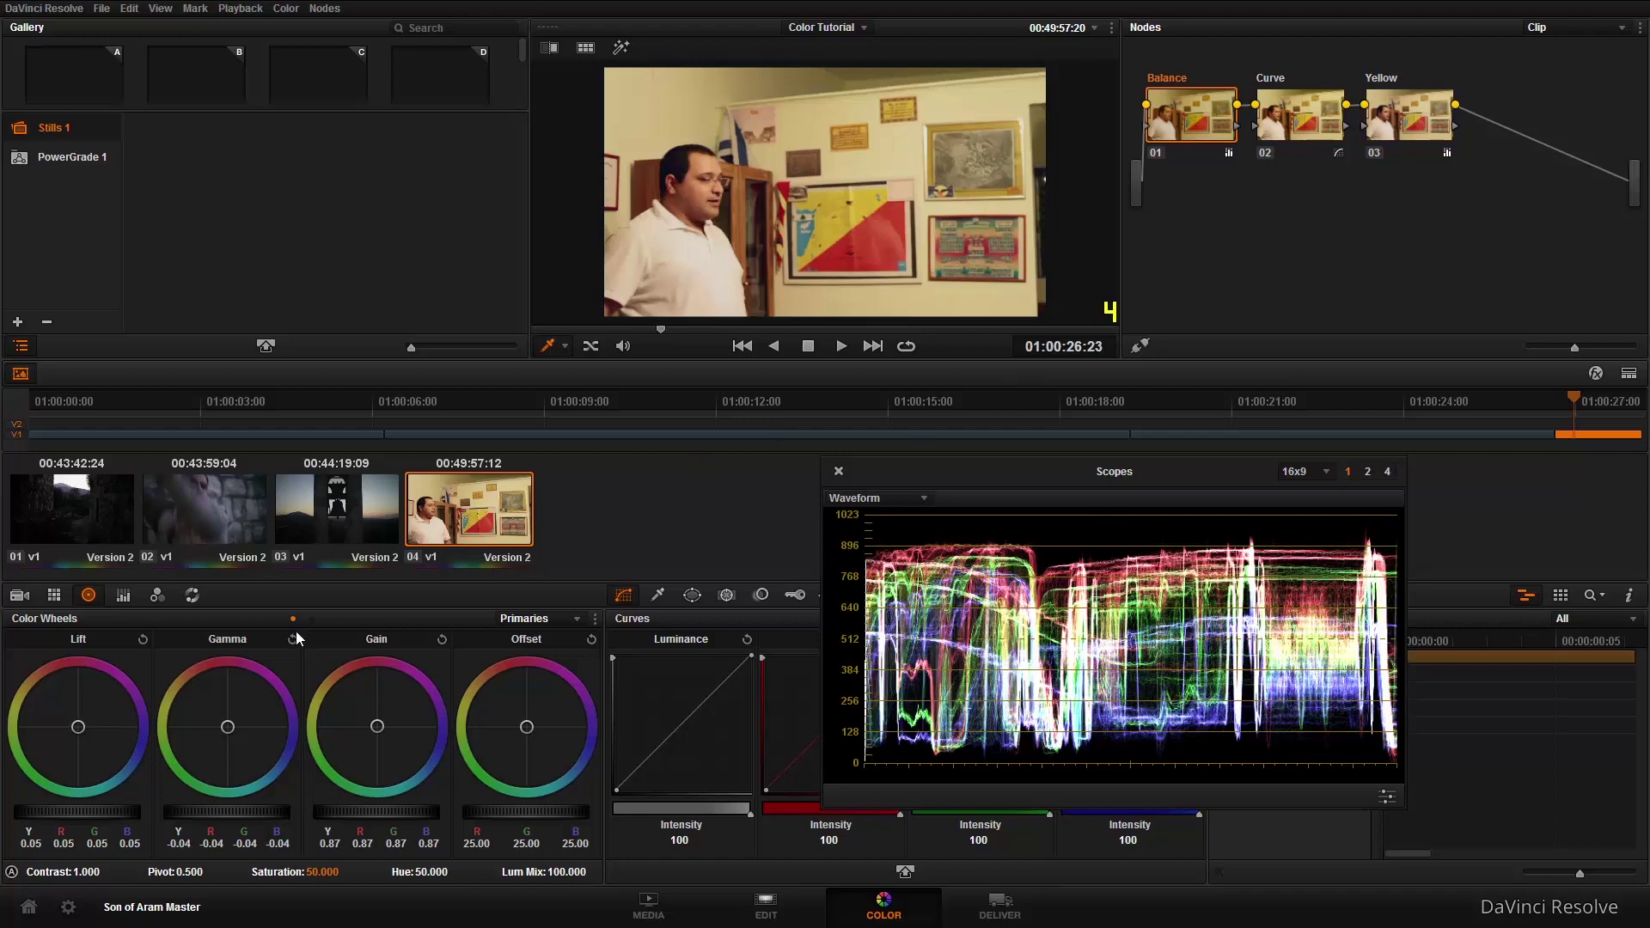
{"action": "left_click_drag", "start_coordinate": [79, 812], "coordinate": [32, 818]}
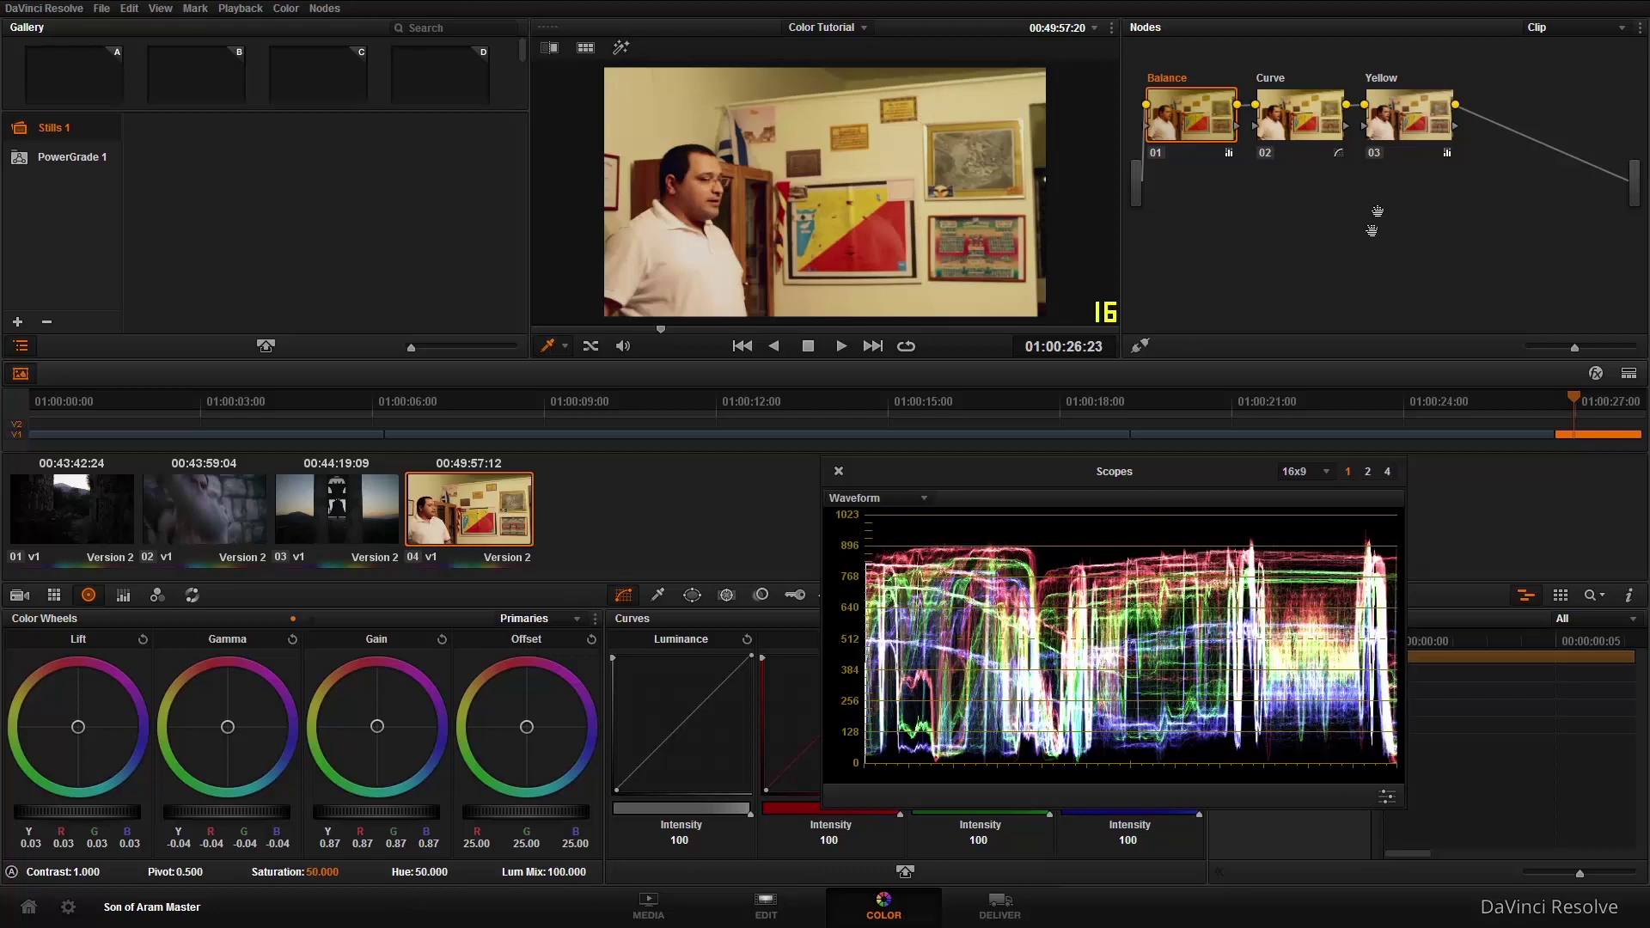
Add a serial node after the Yellow node and switch its color wheels from Primaries to Log mode.
{"action": "key", "text": "alt+s"}
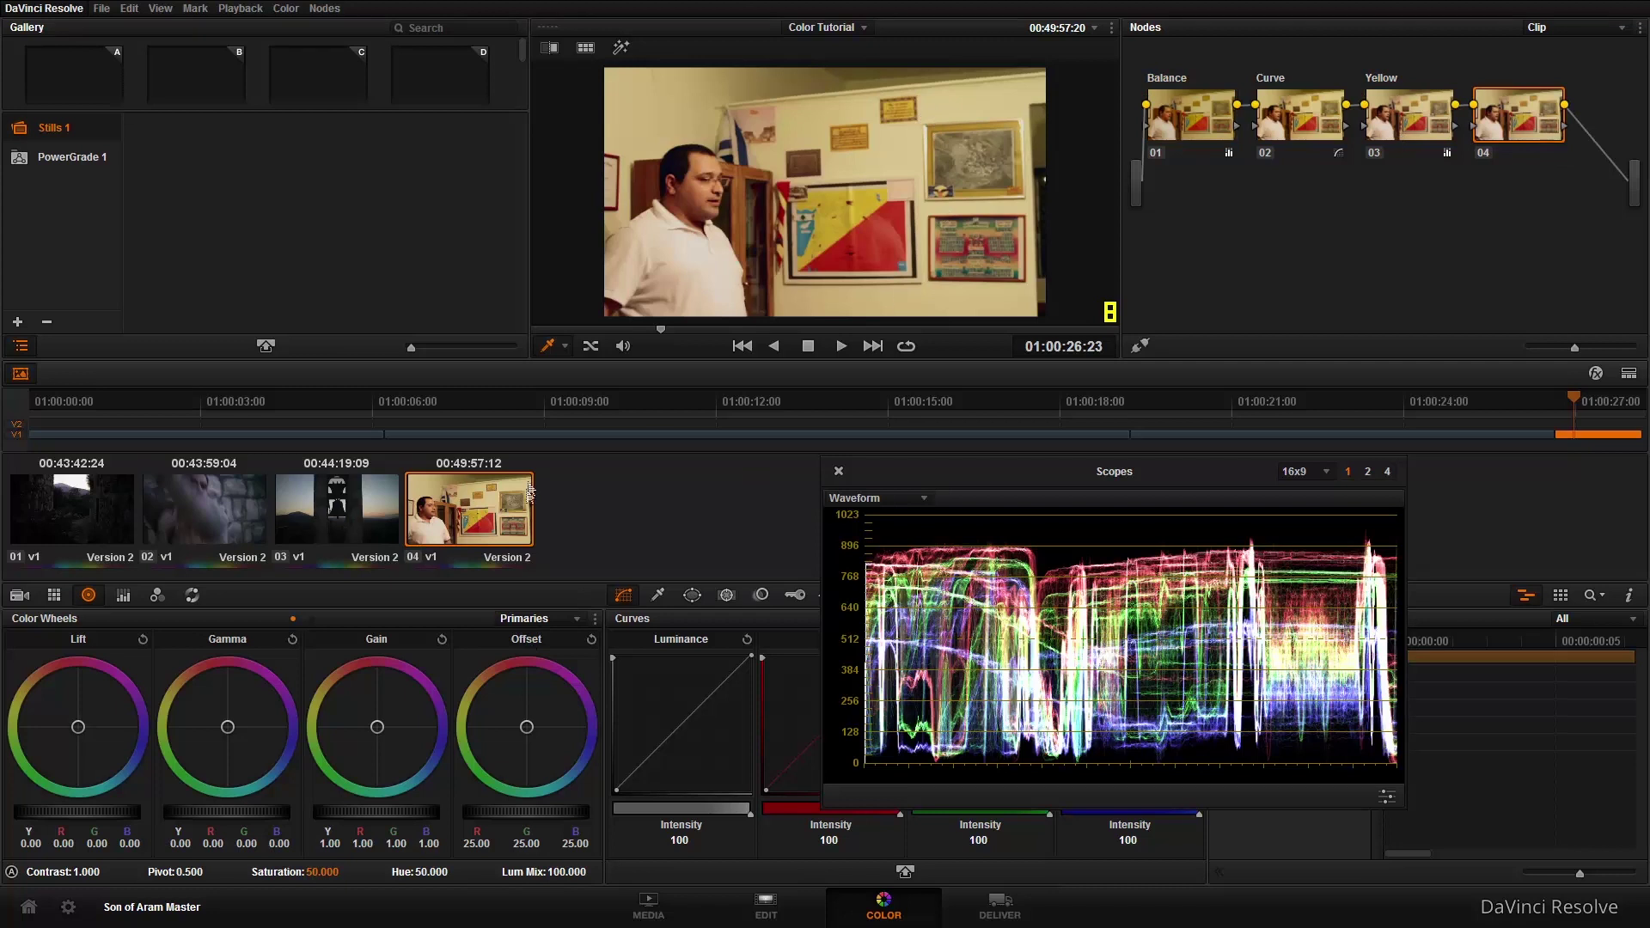
{"action": "left_click", "coordinate": [565, 617]}
{"action": "left_click", "coordinate": [537, 661]}
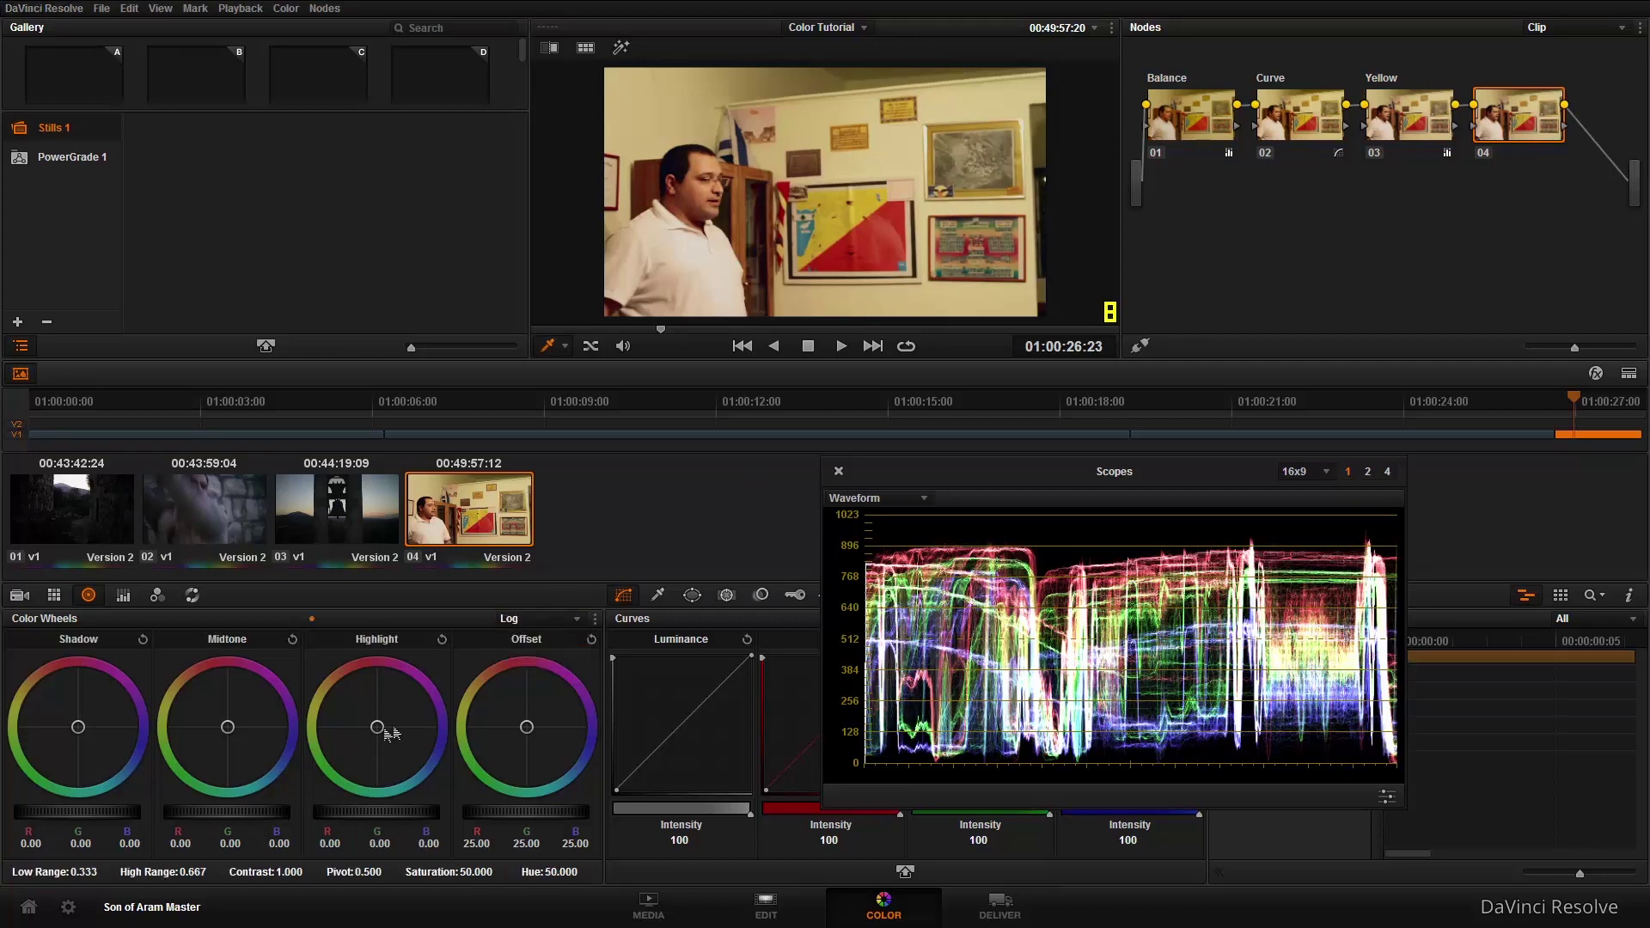
Raise the new node's Log Highlight to 0.12 in red, green and blue and set its High Range to 0.822.
{"action": "left_click_drag", "start_coordinate": [193, 870], "coordinate": [212, 869]}
{"action": "left_click_drag", "start_coordinate": [369, 813], "coordinate": [564, 821]}
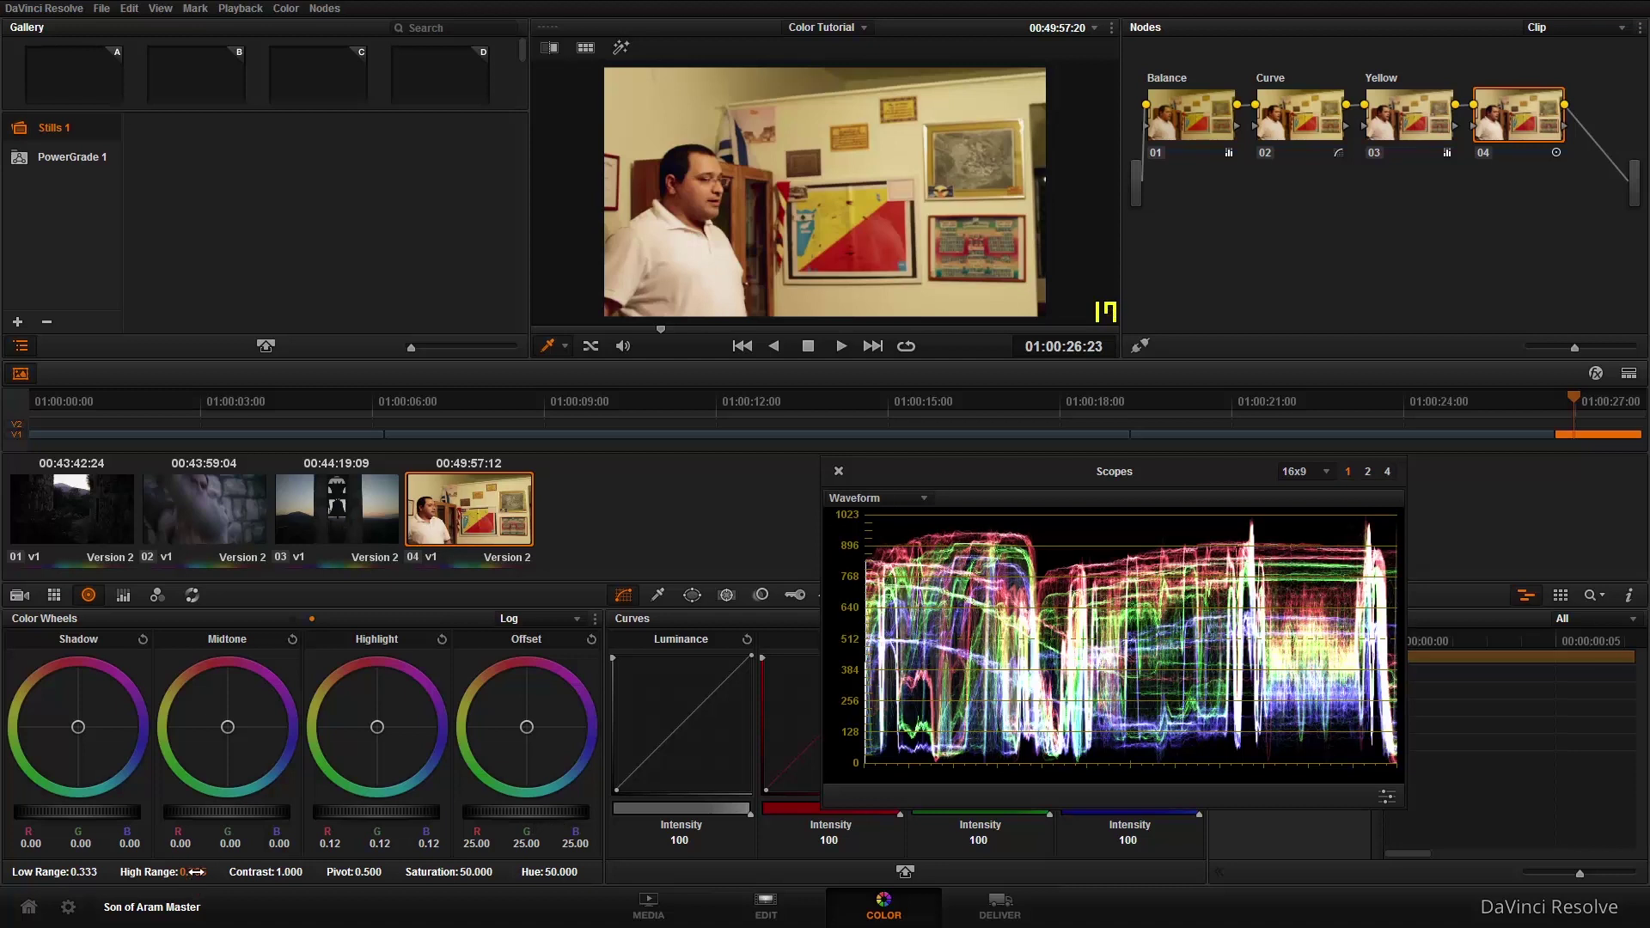
{"action": "scroll", "coordinate": [210, 871], "scroll_direction": "up", "scroll_amount": 5}
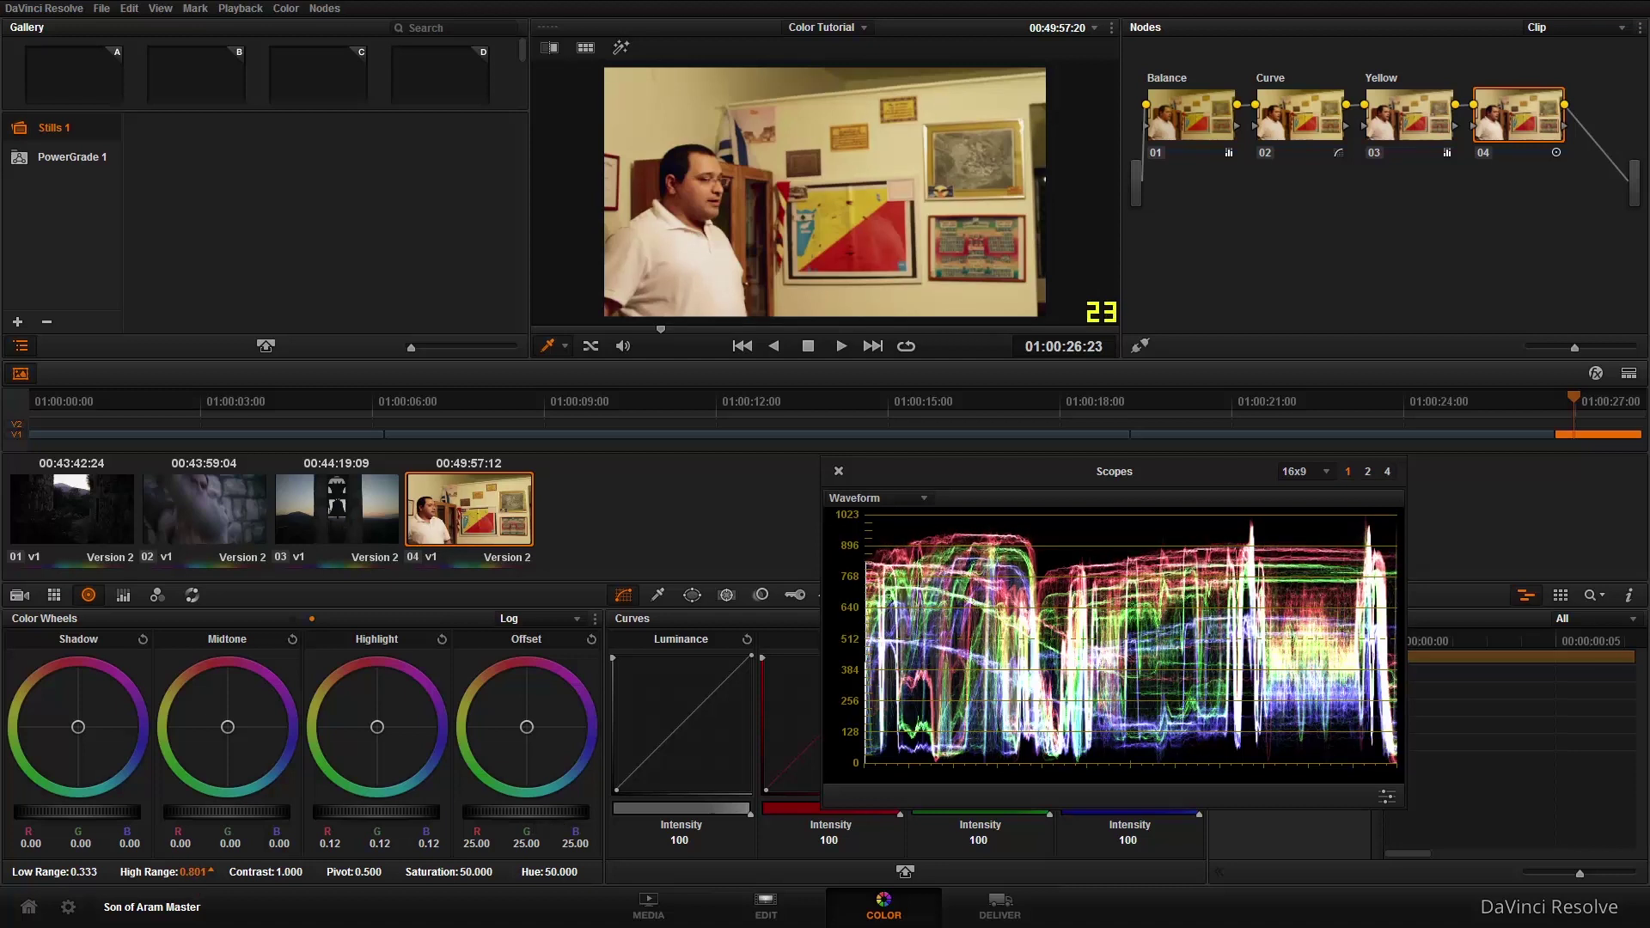
{"action": "scroll", "coordinate": [210, 870], "scroll_direction": "up", "scroll_amount": 1}
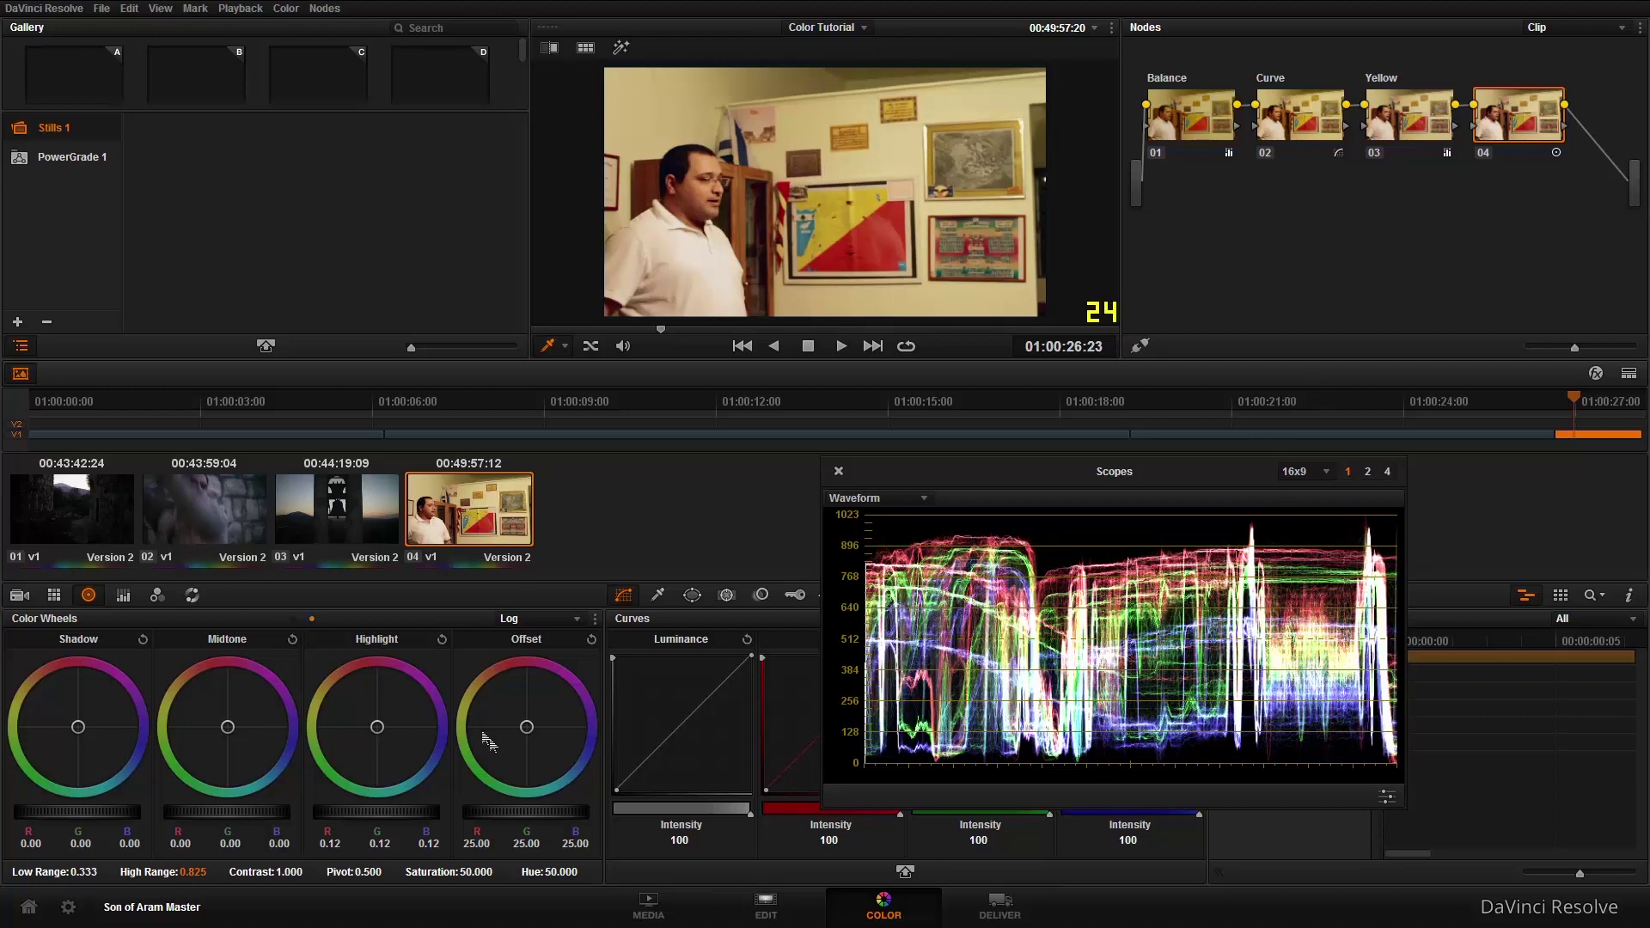
{"action": "mouse_move", "coordinate": [196, 872]}
{"action": "left_mouse_down"}
{"action": "mouse_move", "coordinate": [147, 872]}
{"action": "mouse_move", "coordinate": [210, 872]}
{"action": "left_mouse_up"}
Move the scopes window up to just below the viewer and label the fourth node Highlights.
{"action": "left_click_drag", "start_coordinate": [1162, 471], "coordinate": [1102, 378]}
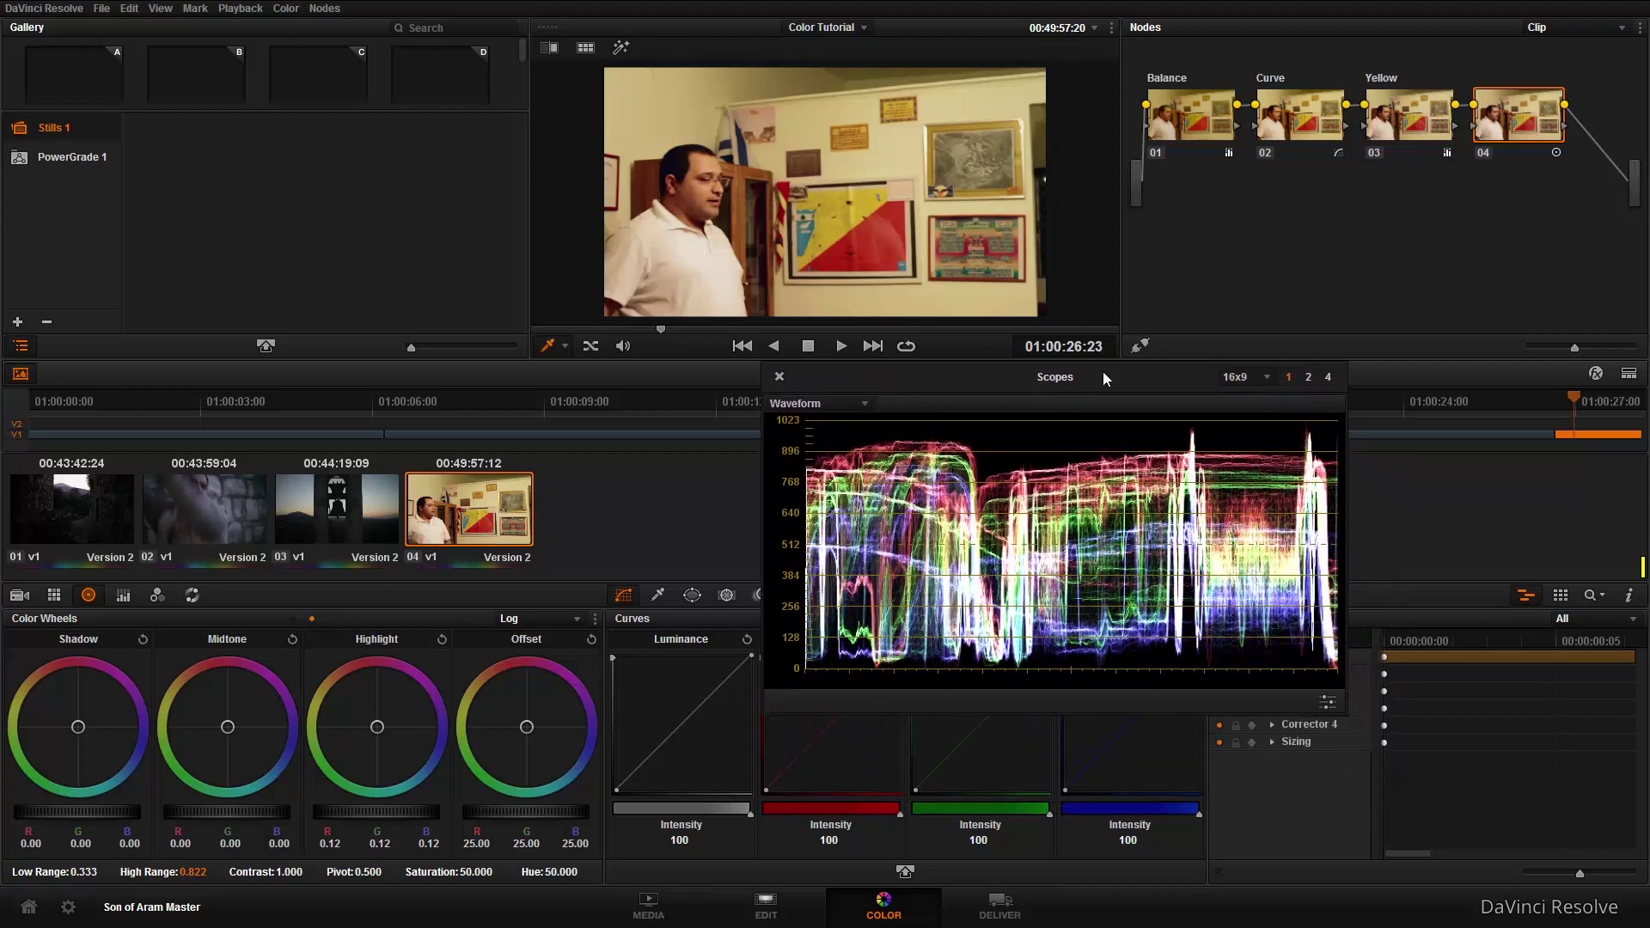
{"action": "right_click", "coordinate": [1493, 124]}
{"action": "left_click", "coordinate": [1503, 125]}
{"action": "type", "text": "Highlights"}
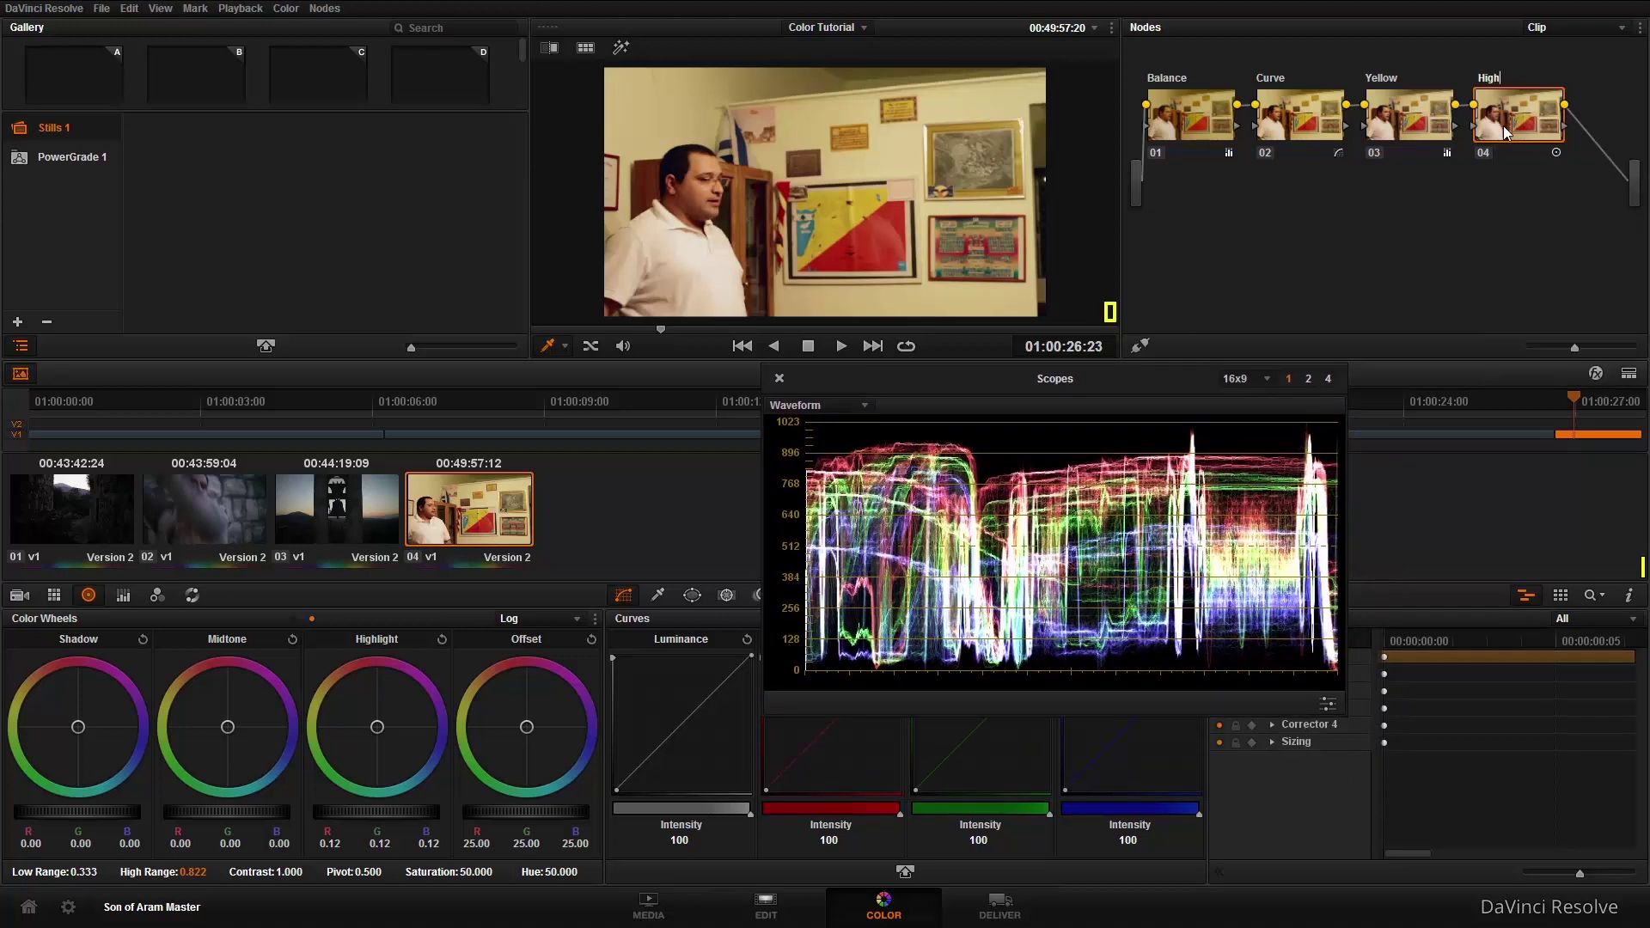
{"action": "key", "text": "Return"}
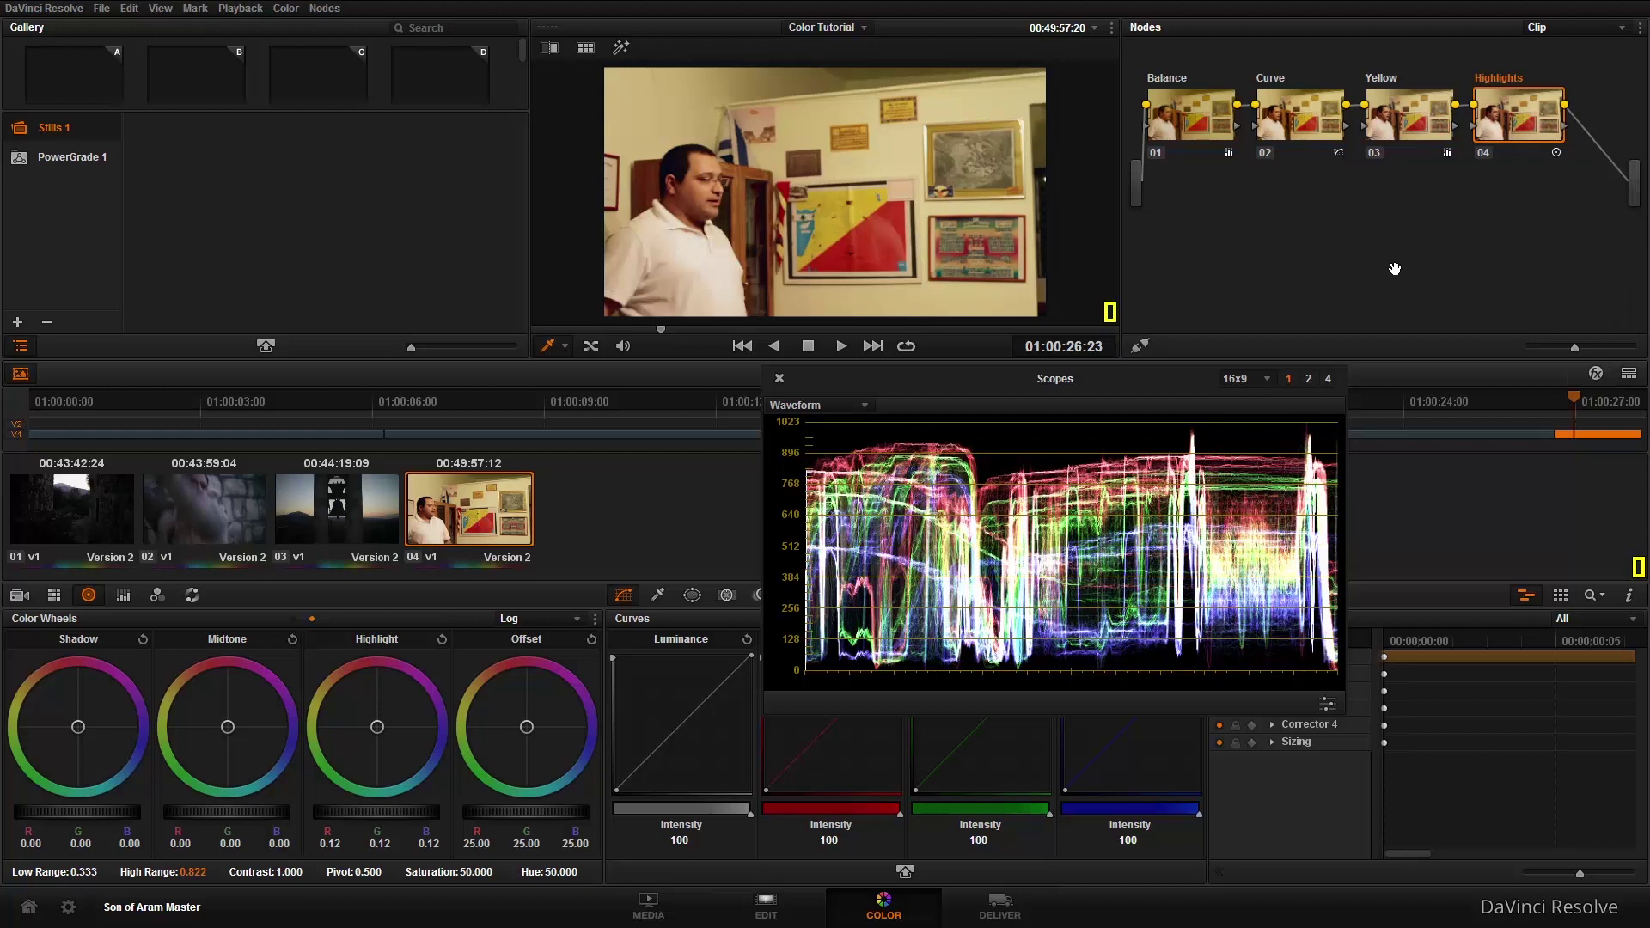